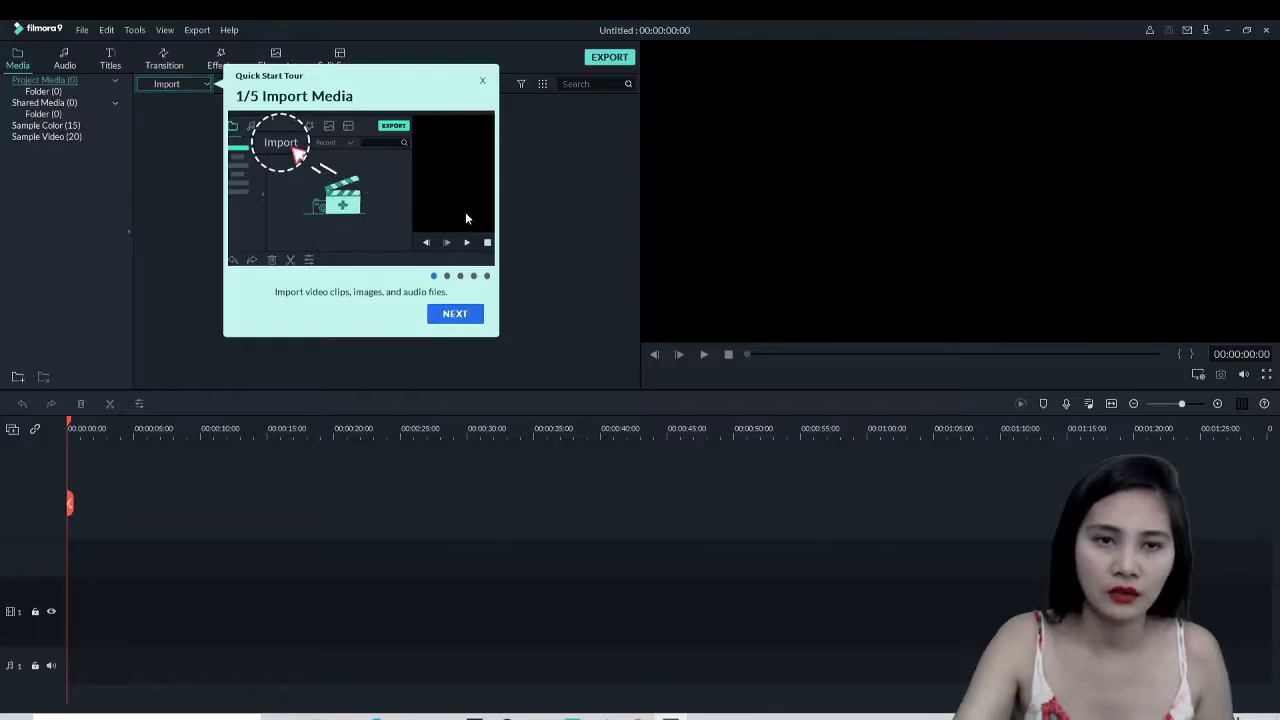
Close the Quick Start Tour and confirm quitting it
{"action": "left_click", "coordinate": [481, 82]}
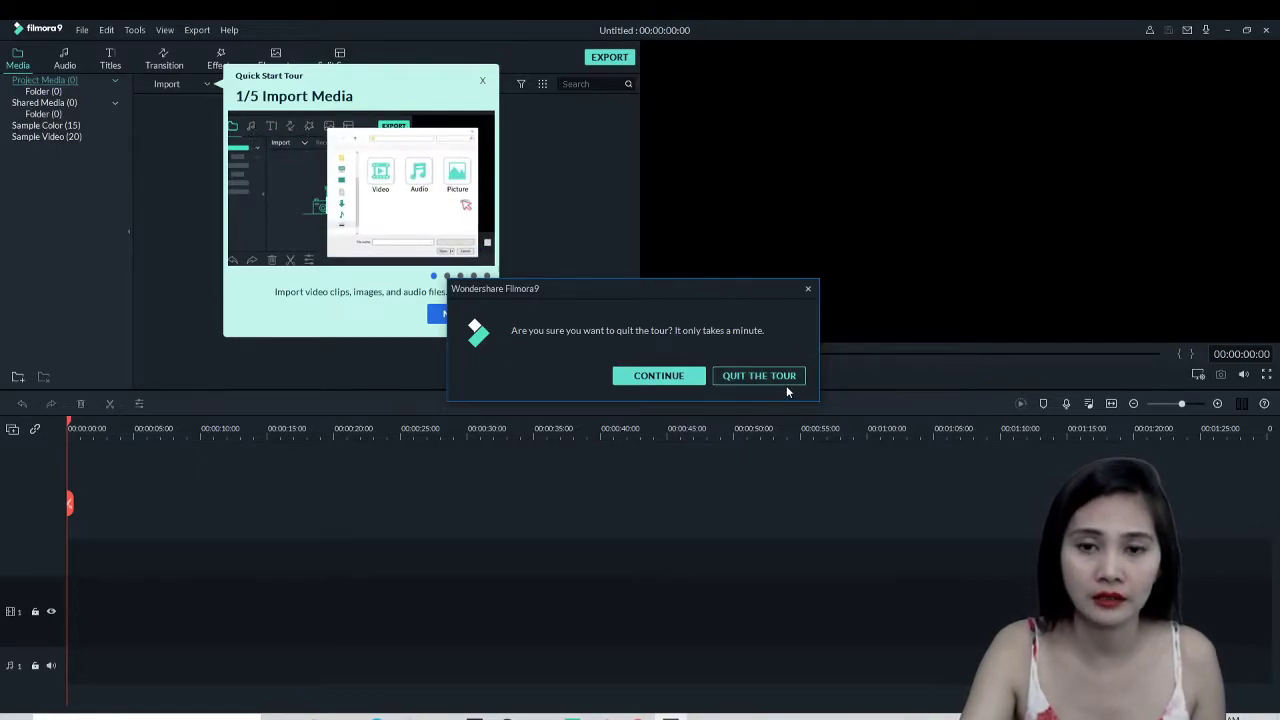
{"action": "left_click", "coordinate": [807, 290]}
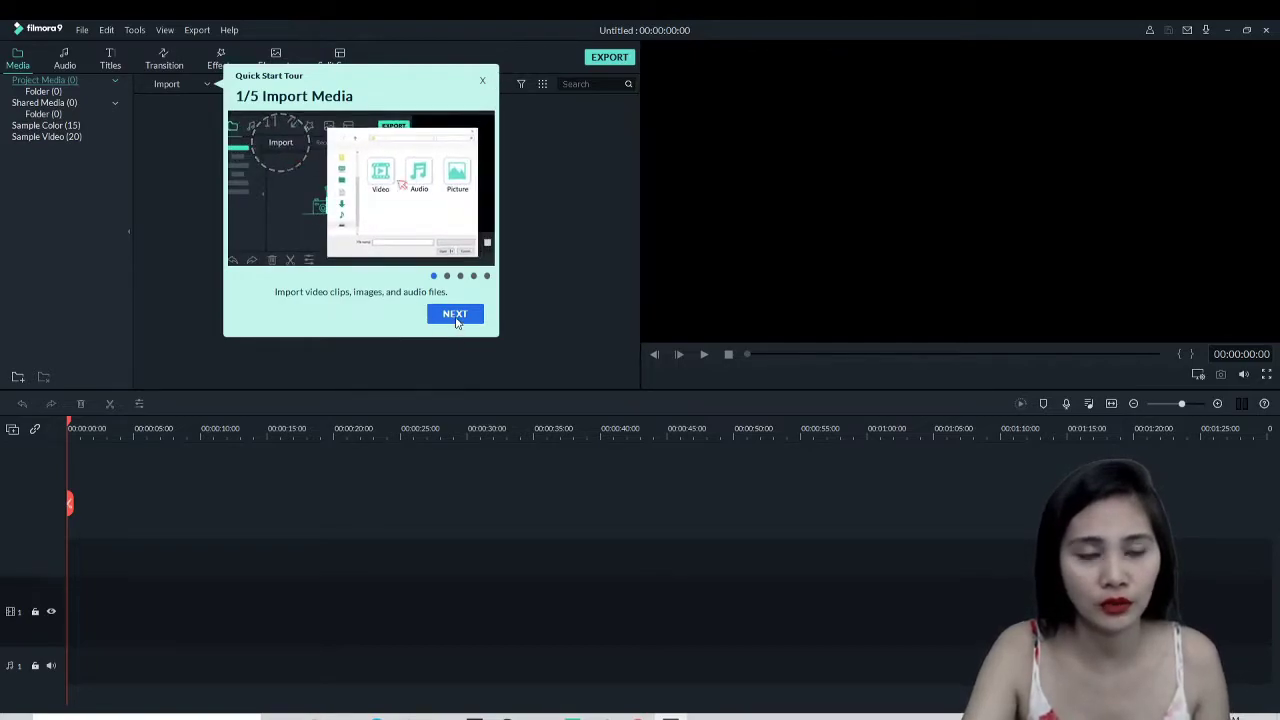
{"action": "left_click", "coordinate": [485, 85]}
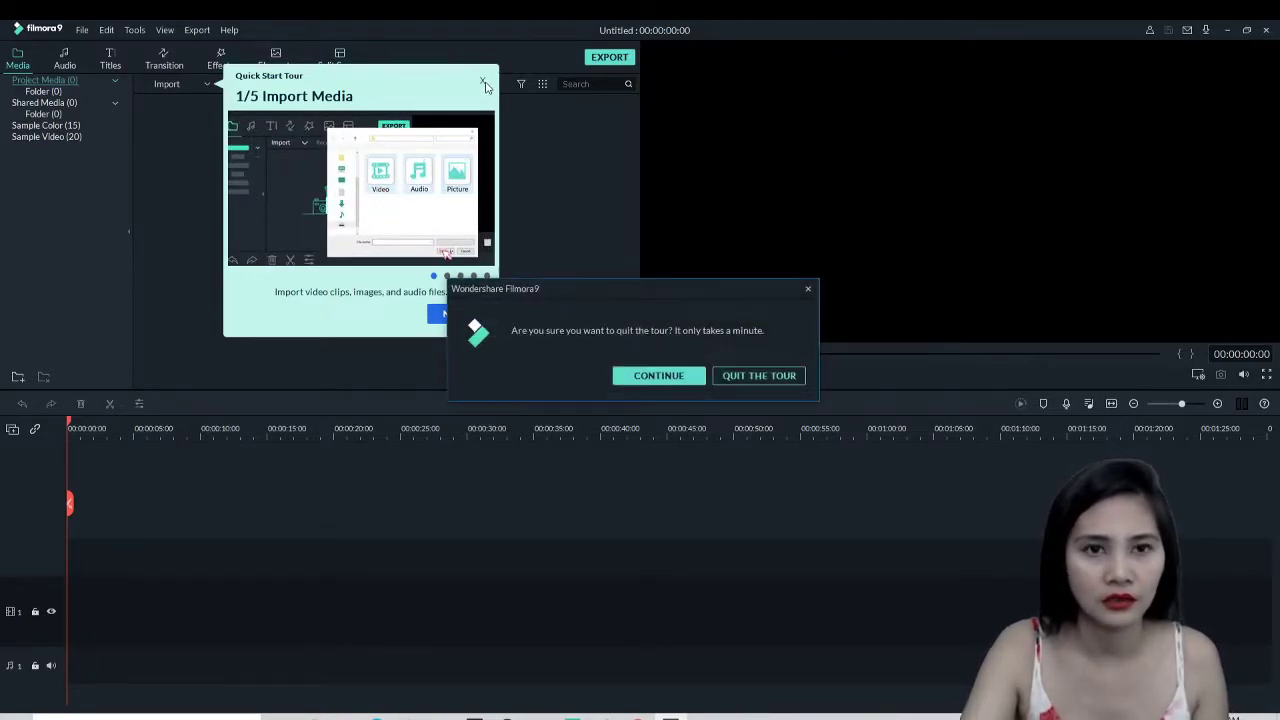
{"action": "left_click", "coordinate": [761, 378]}
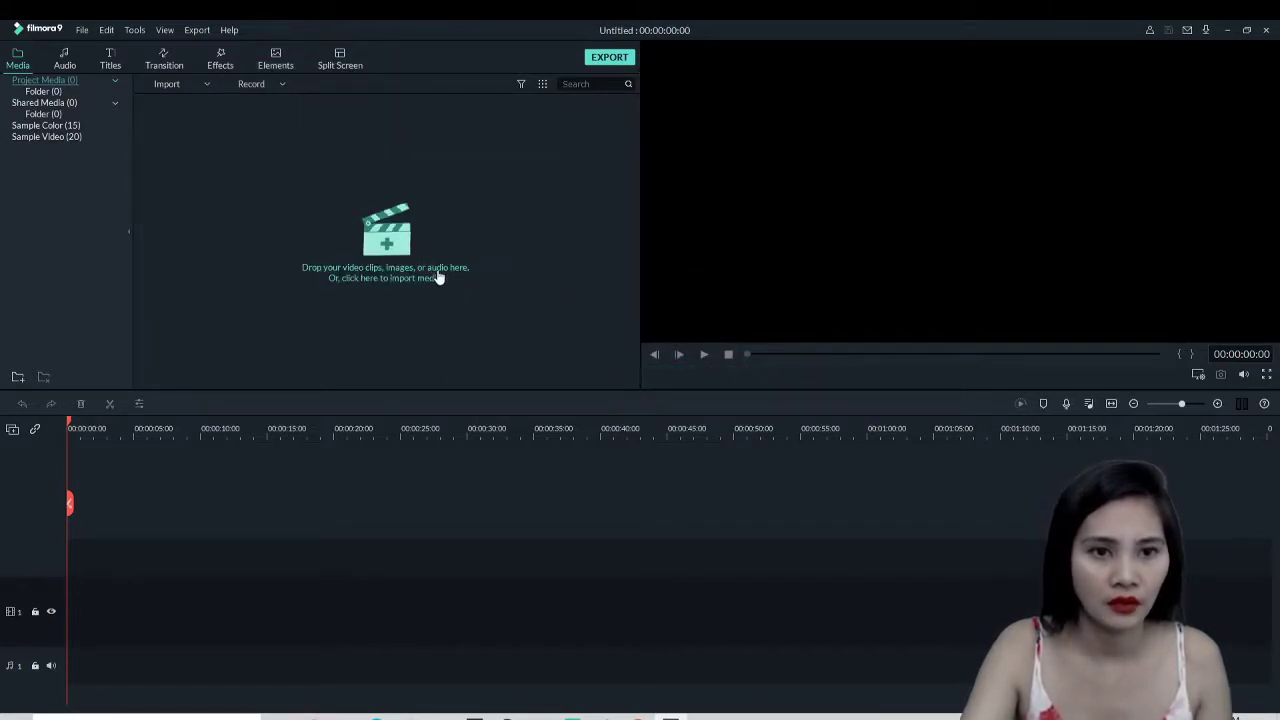
Add the Drift - Drift track from the Young & Bright music to the audio track and play it from the start
{"action": "left_click", "coordinate": [65, 60]}
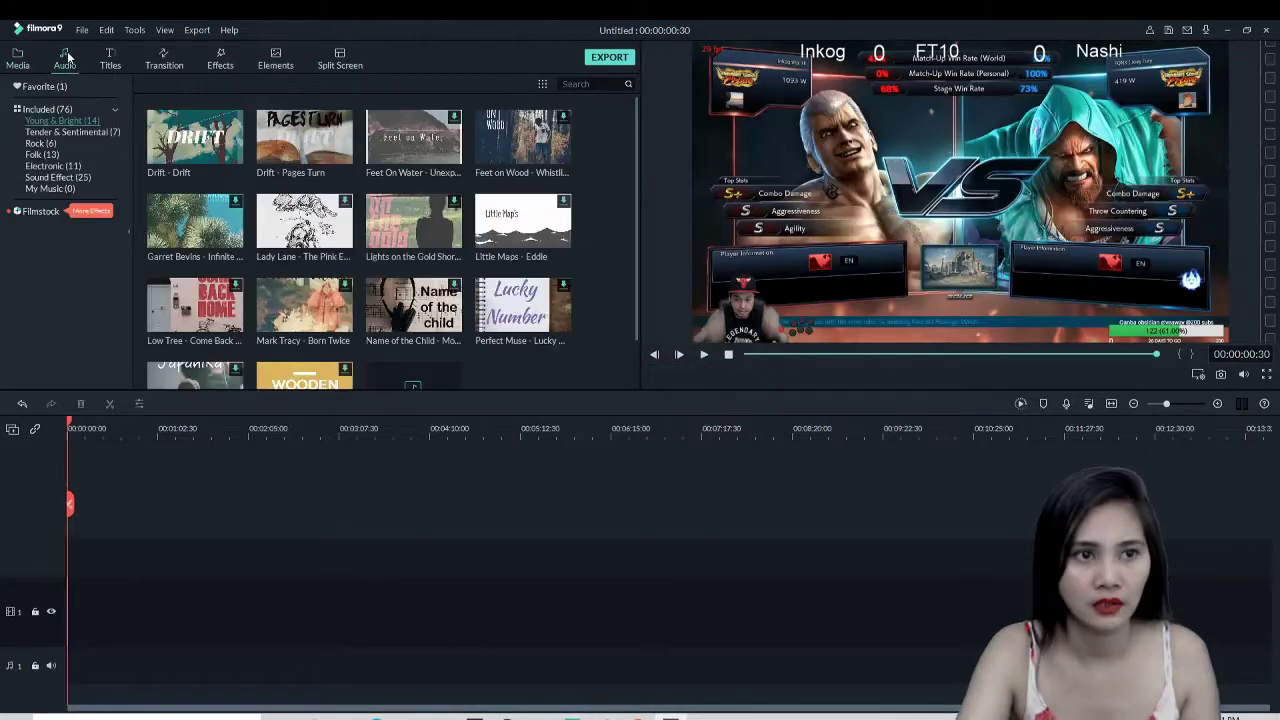
{"action": "left_click", "coordinate": [196, 142]}
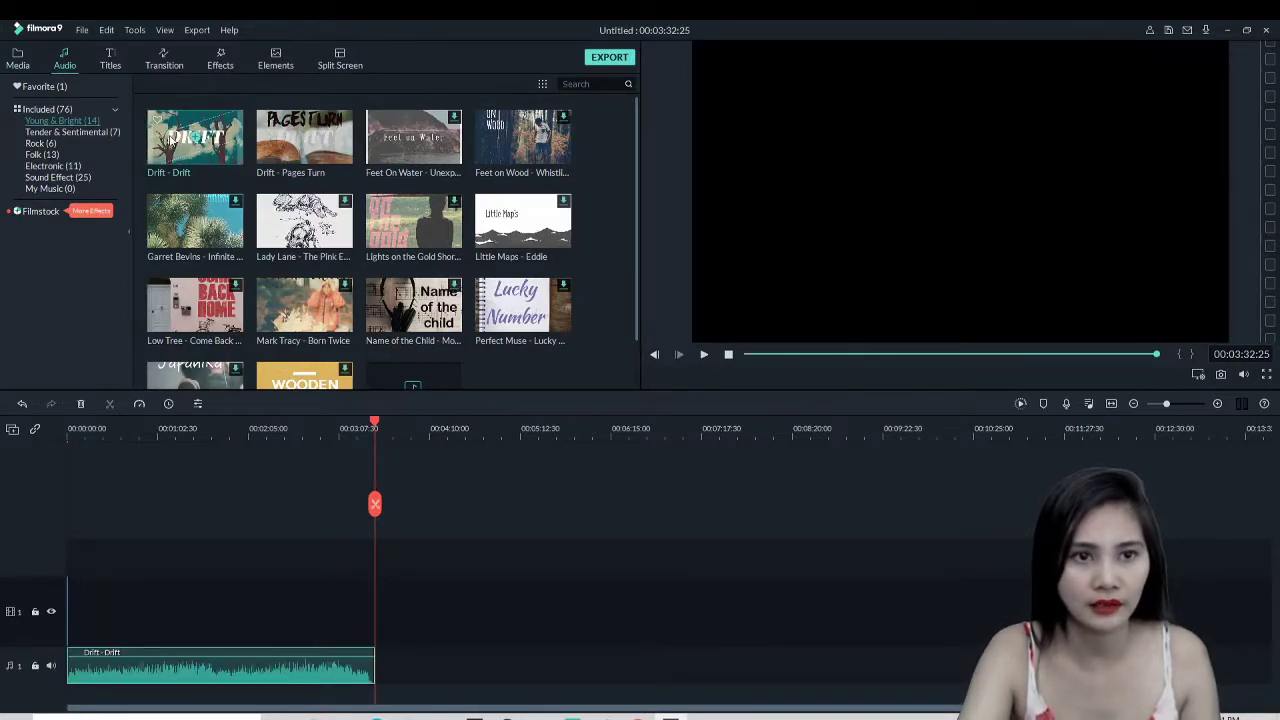
{"action": "left_click_drag", "start_coordinate": [375, 428], "coordinate": [31, 460]}
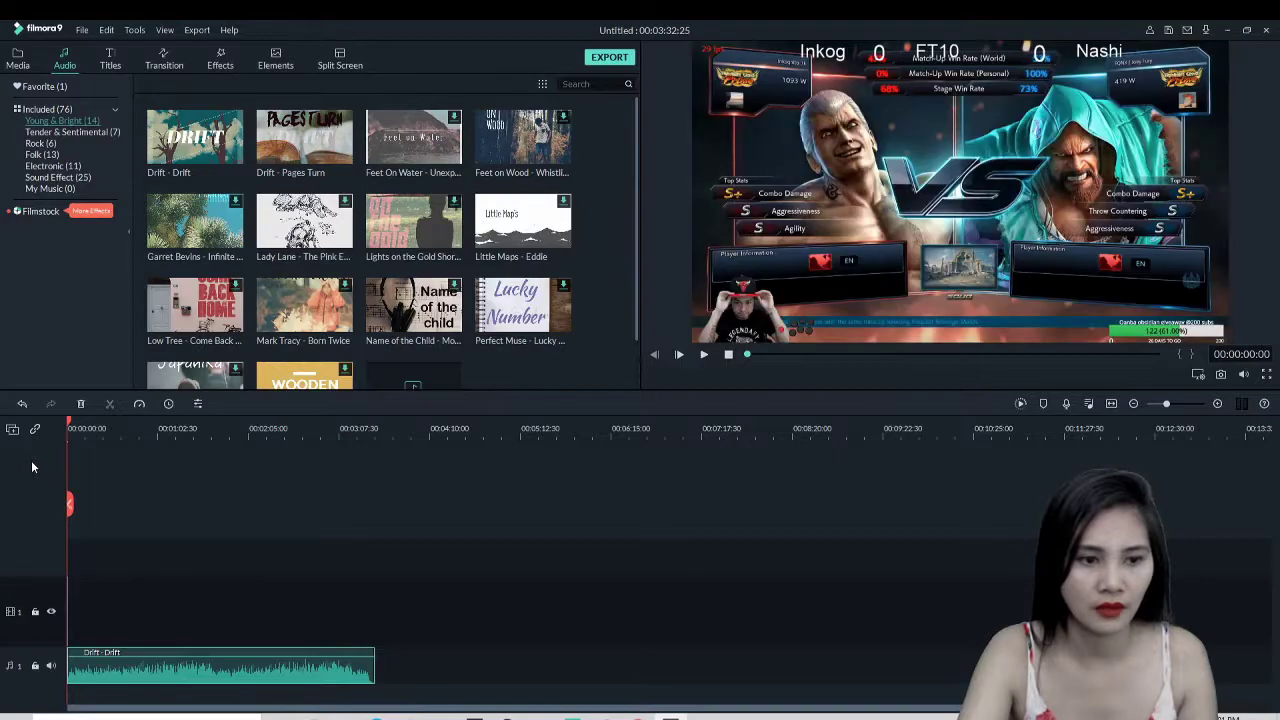
{"action": "left_click", "coordinate": [705, 356]}
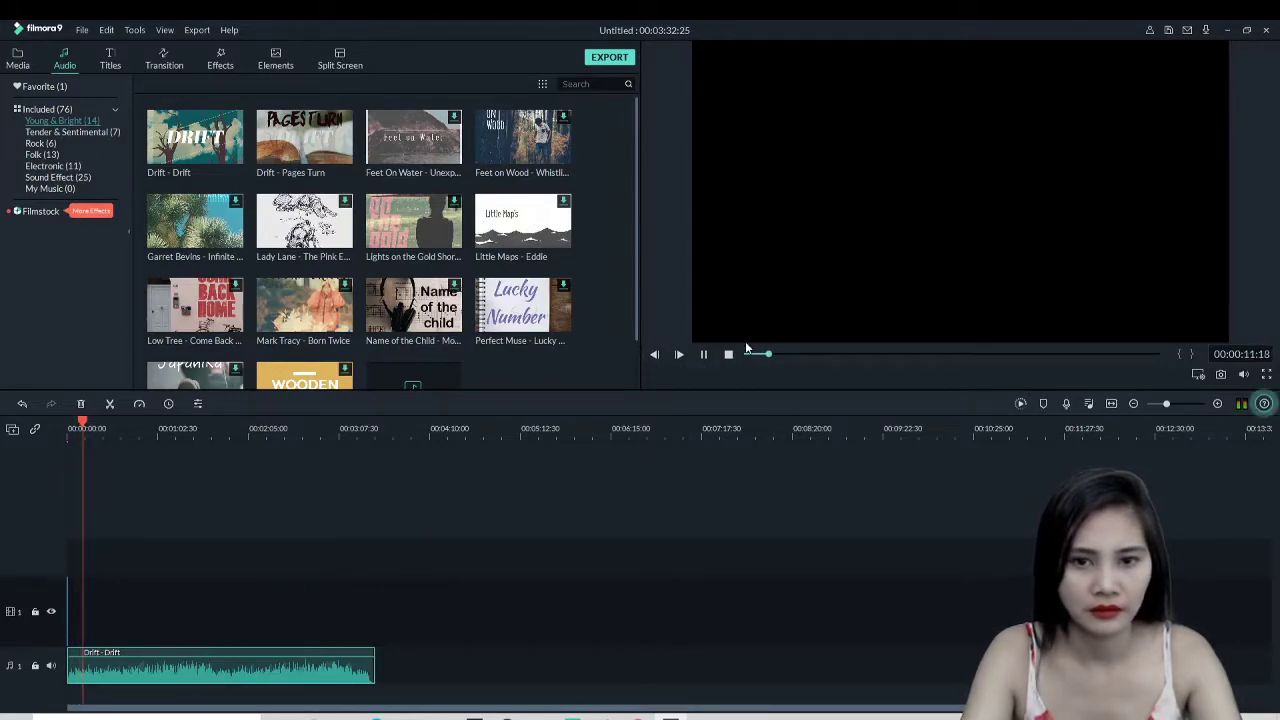
{"action": "left_click", "coordinate": [701, 355]}
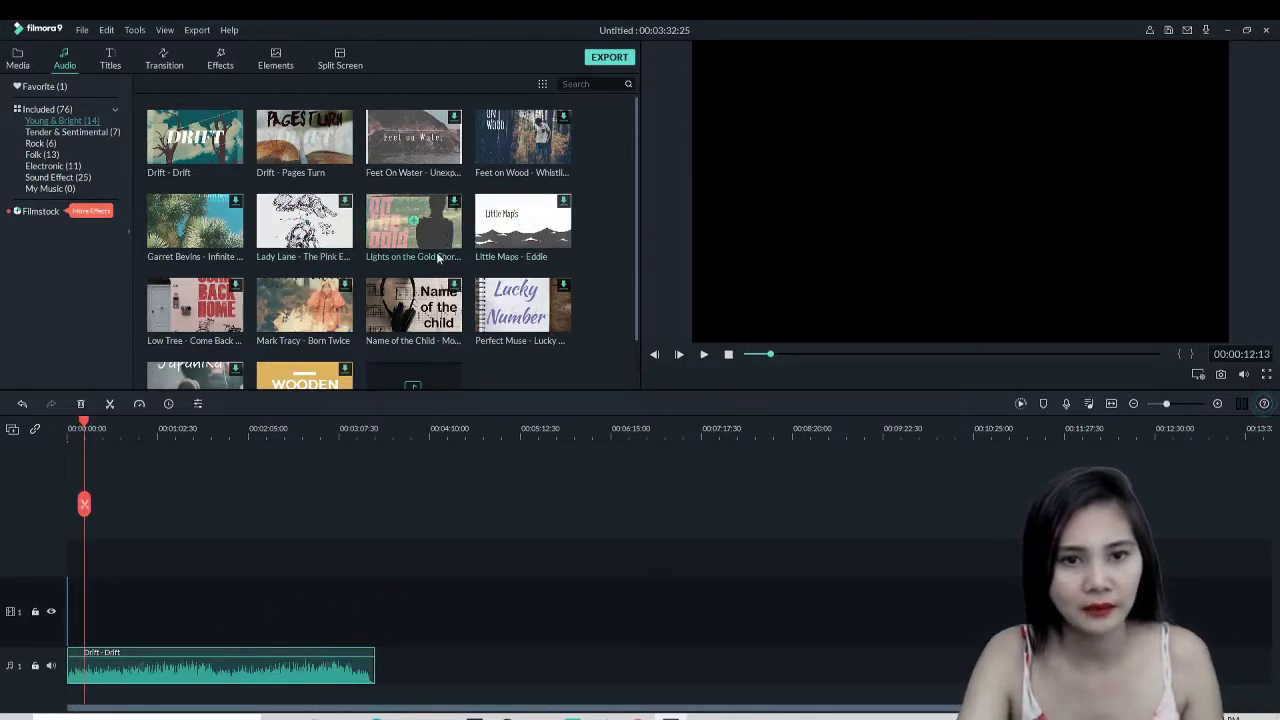
{"action": "scroll", "coordinate": [443, 286], "scroll_direction": "down", "scroll_amount": 1}
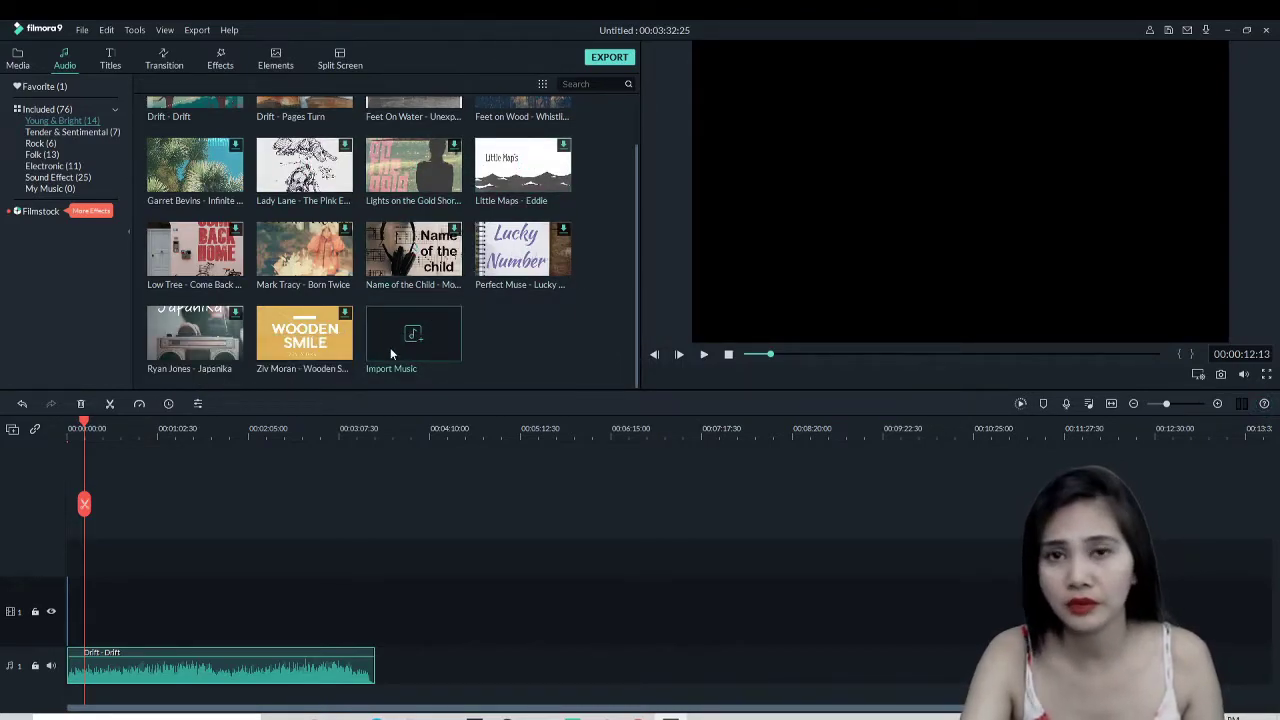
Add the New Opener 40 title to the video track above the music
{"action": "left_click", "coordinate": [116, 57]}
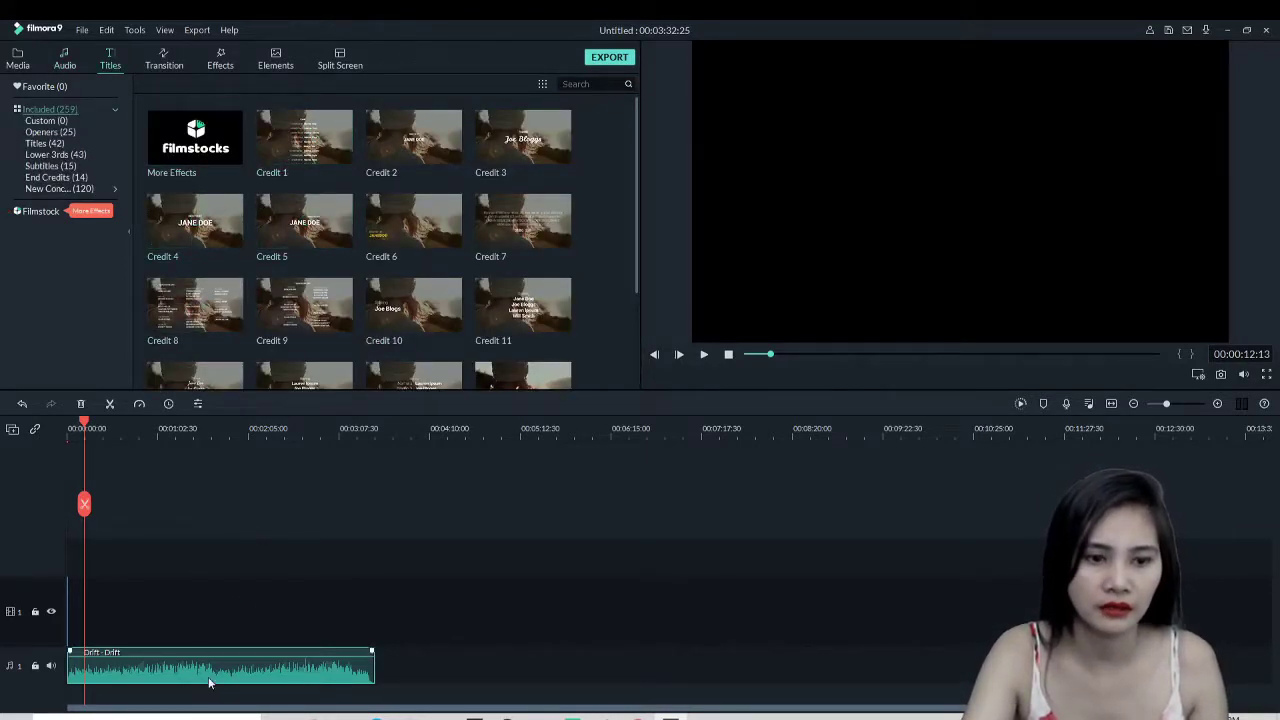
{"action": "scroll", "coordinate": [450, 314], "scroll_direction": "down", "scroll_amount": 15}
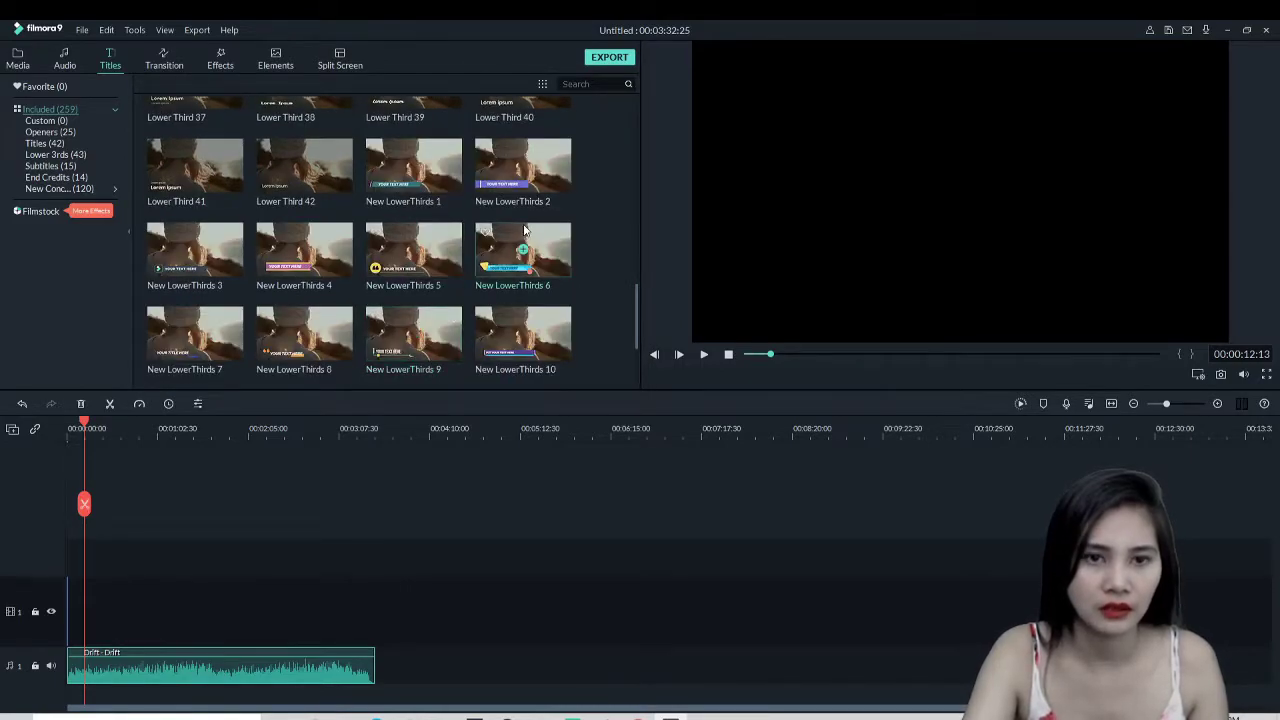
{"action": "scroll", "coordinate": [400, 260], "scroll_direction": "down", "scroll_amount": 10}
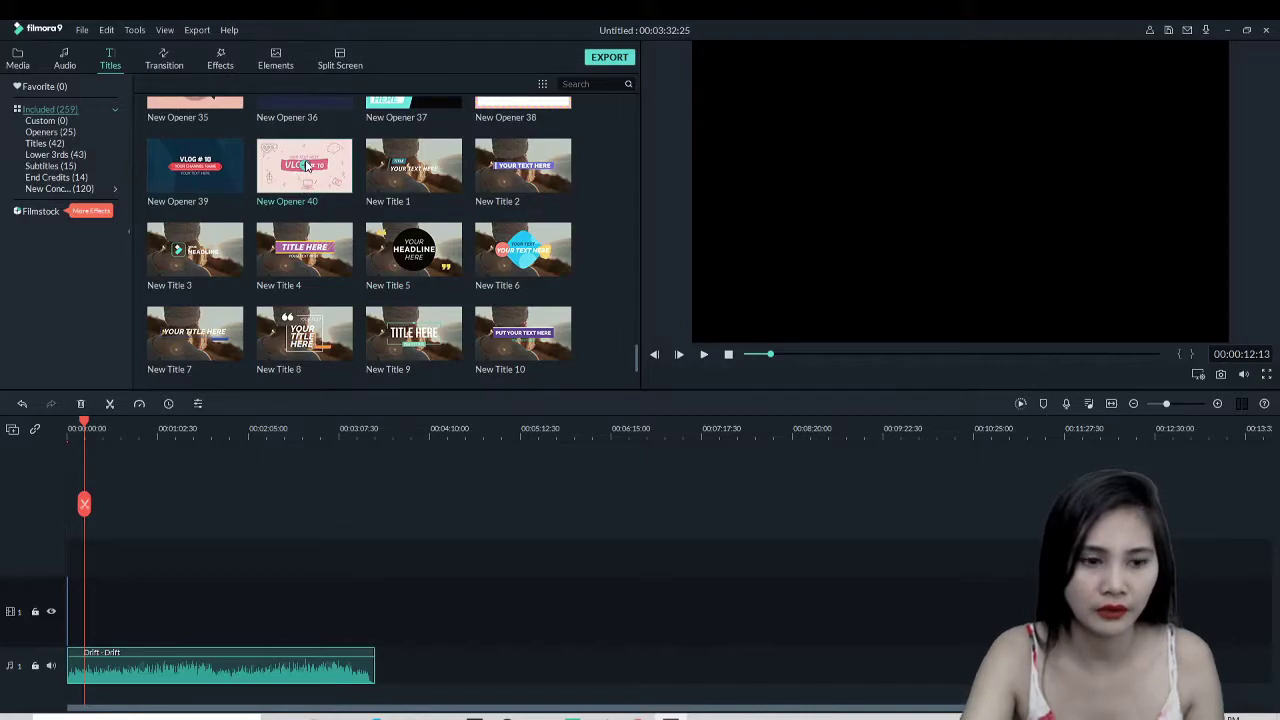
{"action": "left_click_drag", "start_coordinate": [307, 166], "coordinate": [155, 565]}
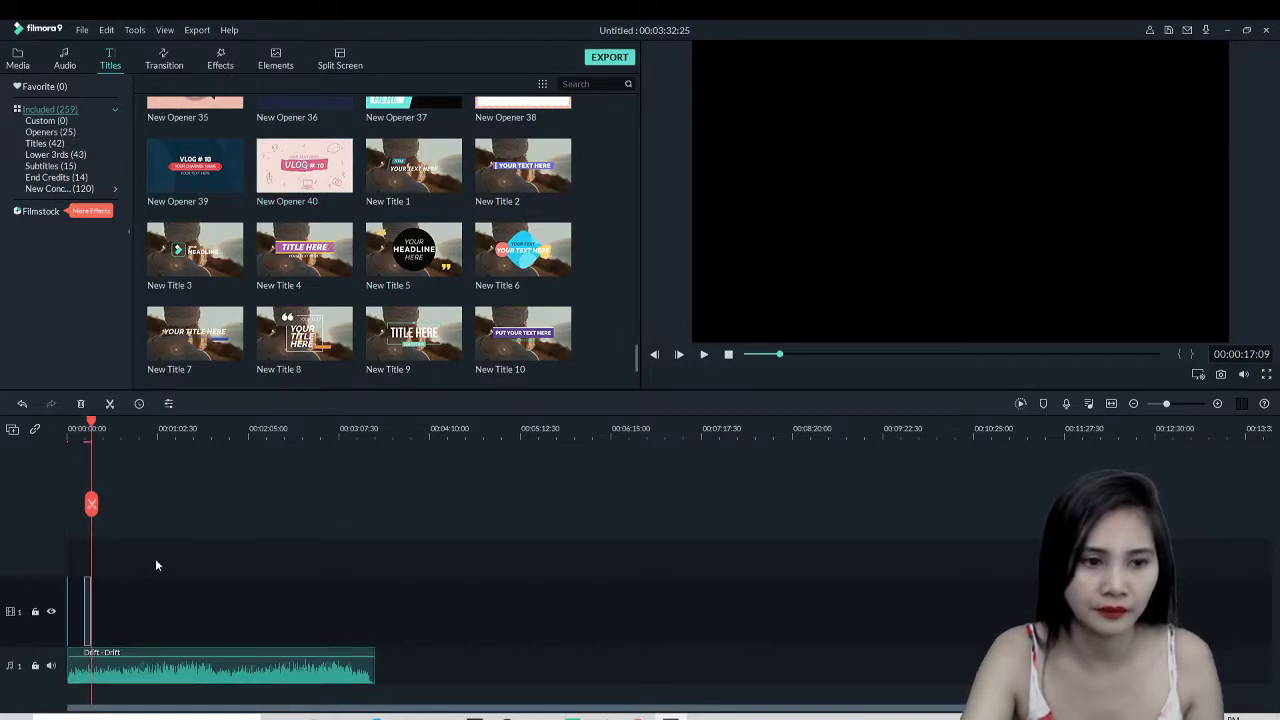
Move the New Opener 40 title slightly earlier on the video track and preview its animation
{"action": "left_click", "coordinate": [1218, 404]}
{"action": "left_click", "coordinate": [1218, 404]}
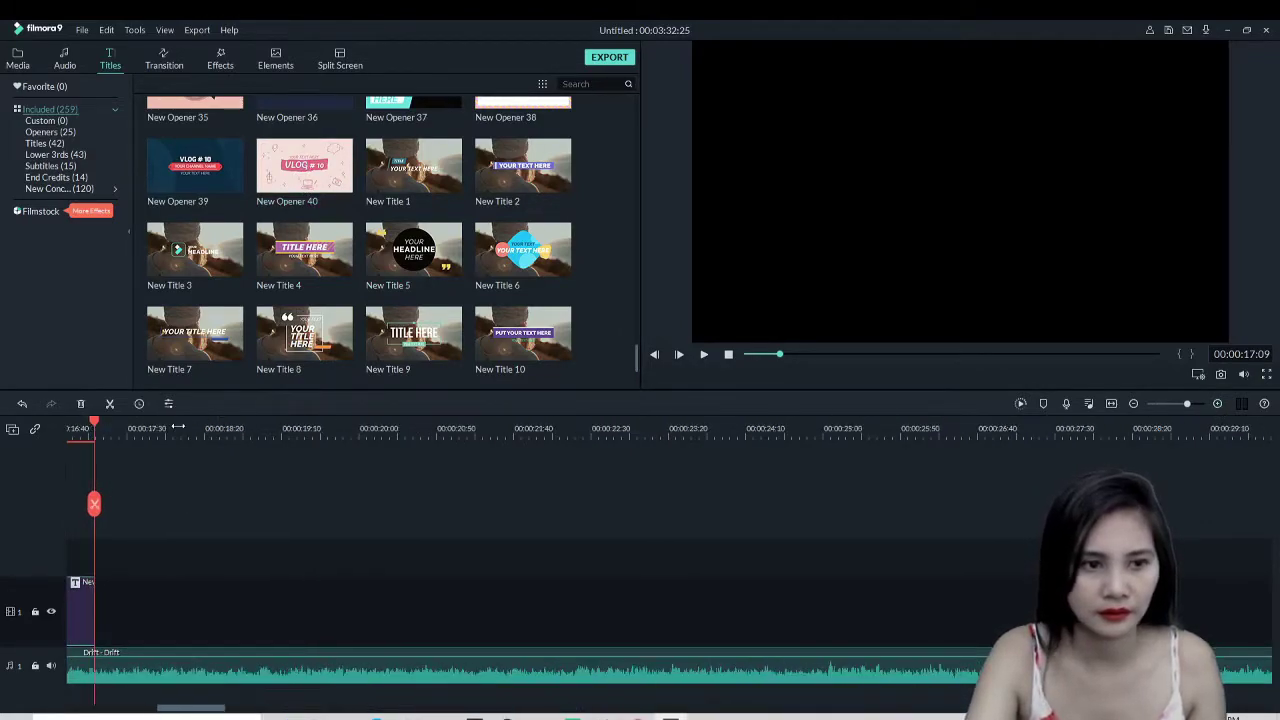
{"action": "left_click_drag", "start_coordinate": [97, 425], "coordinate": [68, 428]}
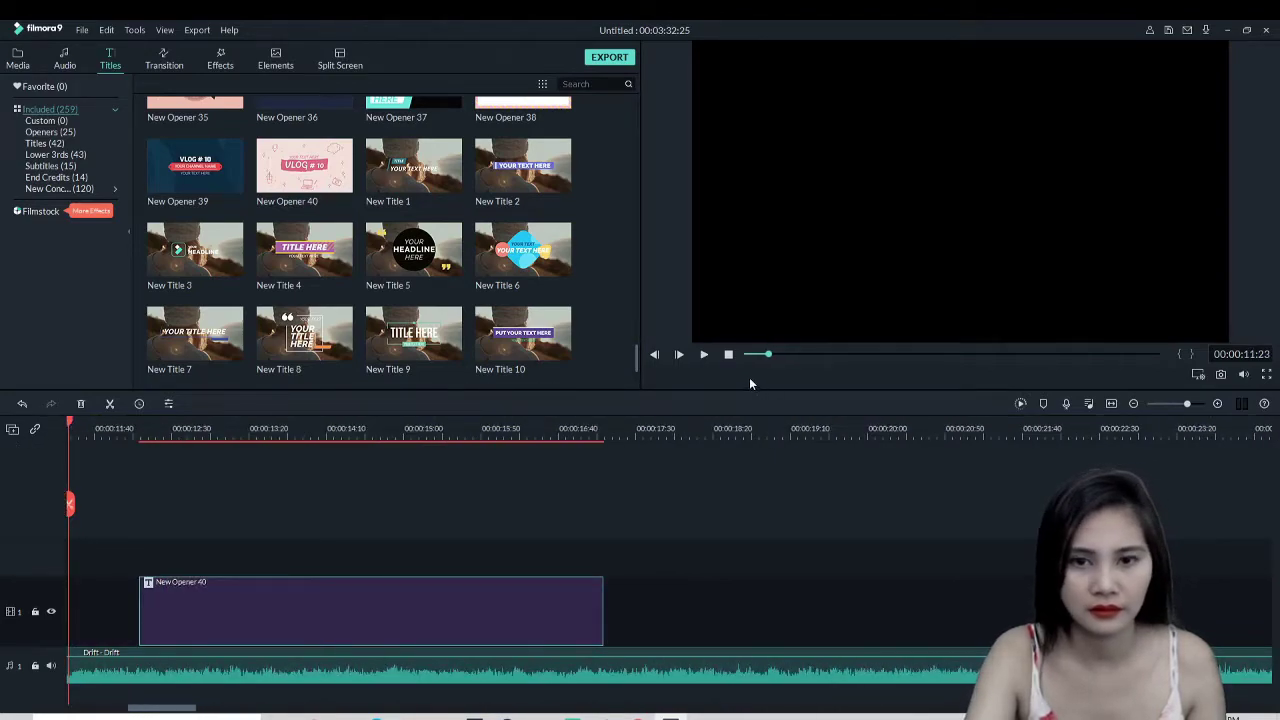
{"action": "left_click_drag", "start_coordinate": [203, 598], "coordinate": [205, 600]}
{"action": "left_click", "coordinate": [704, 354]}
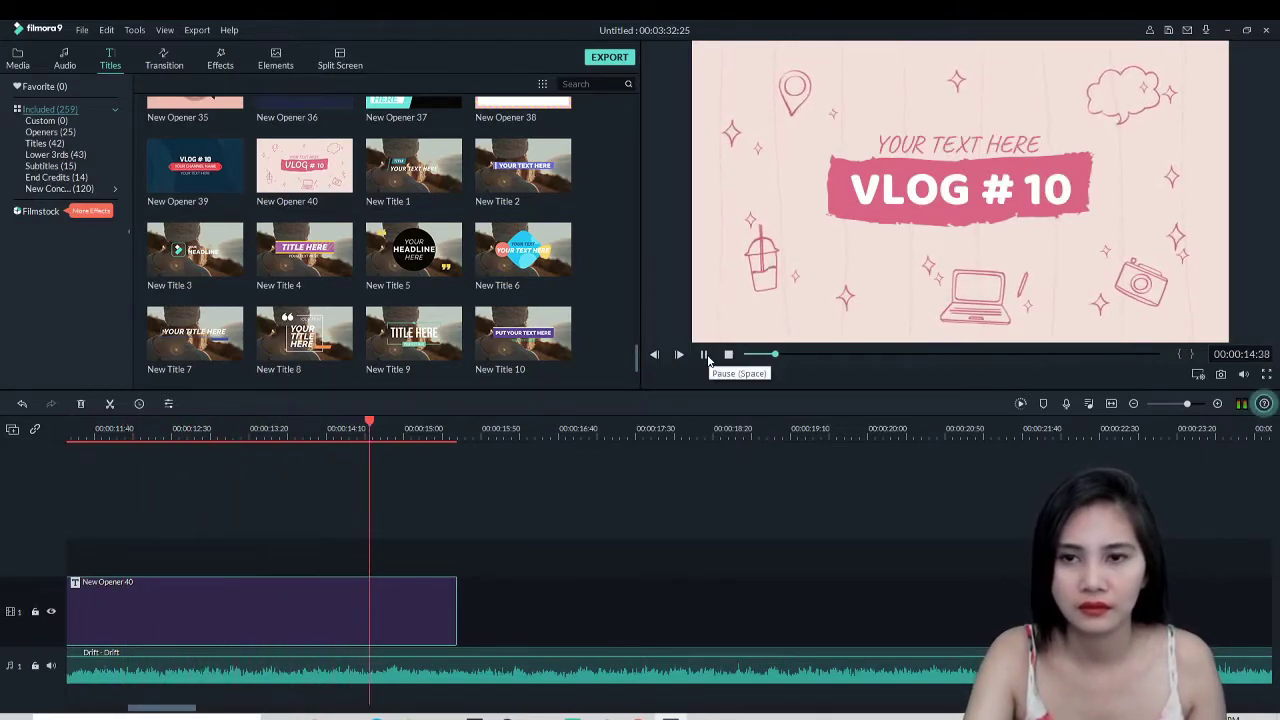
{"action": "left_click", "coordinate": [705, 355]}
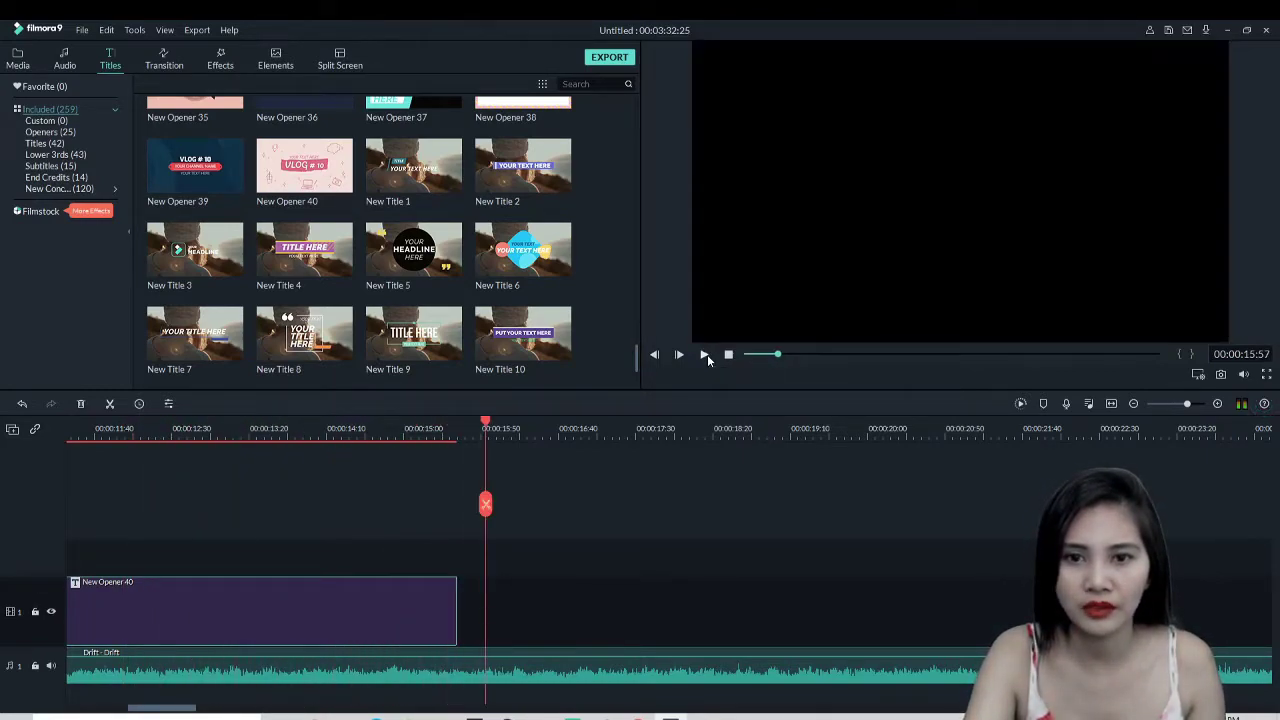
Replace the opener's "YOUR TEXT HERE" line with the vlogger's name followed by "vlog", and apply the change
{"action": "double_click", "coordinate": [259, 612]}
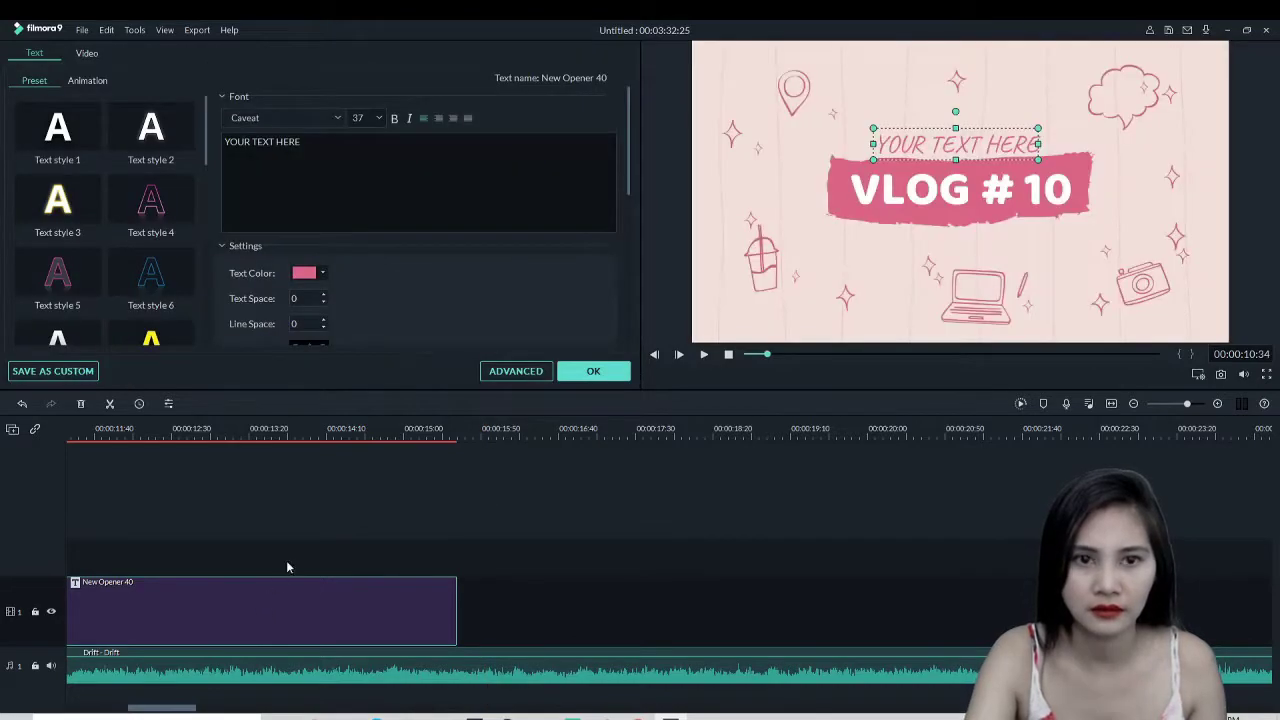
{"action": "key", "text": "ctrl+a"}
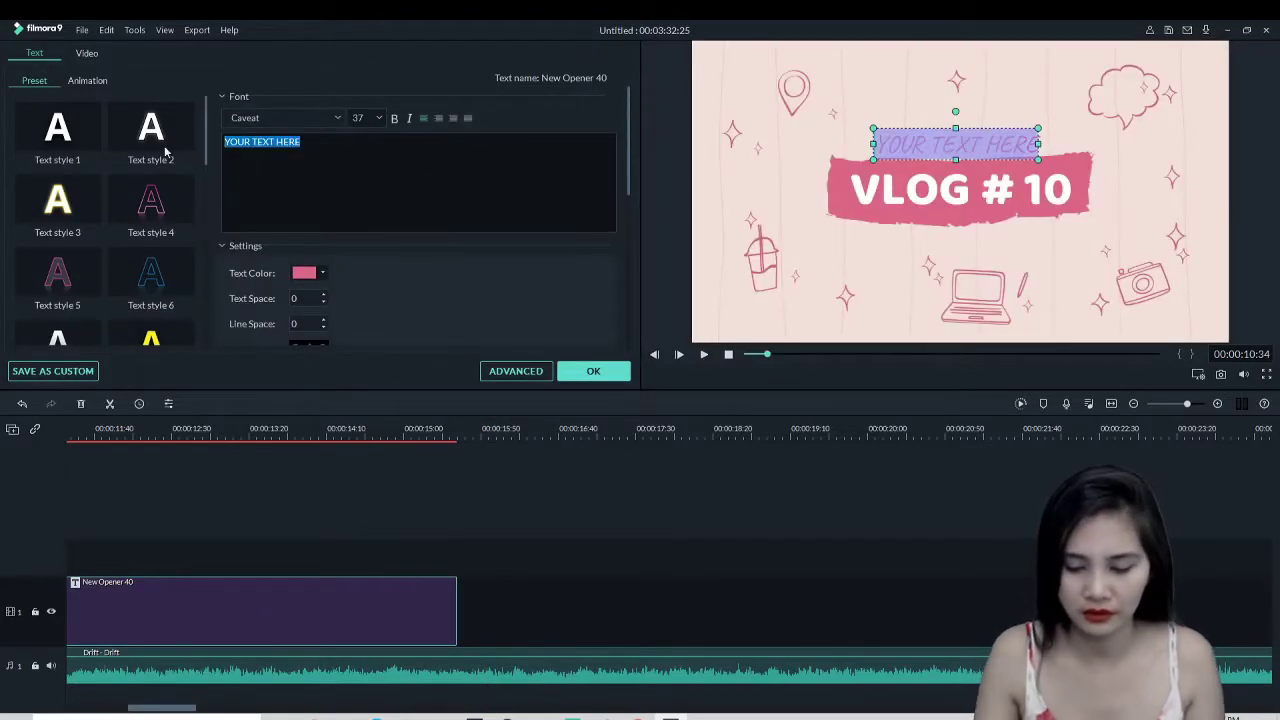
{"action": "type", "text": "jennyjaer vlog"}
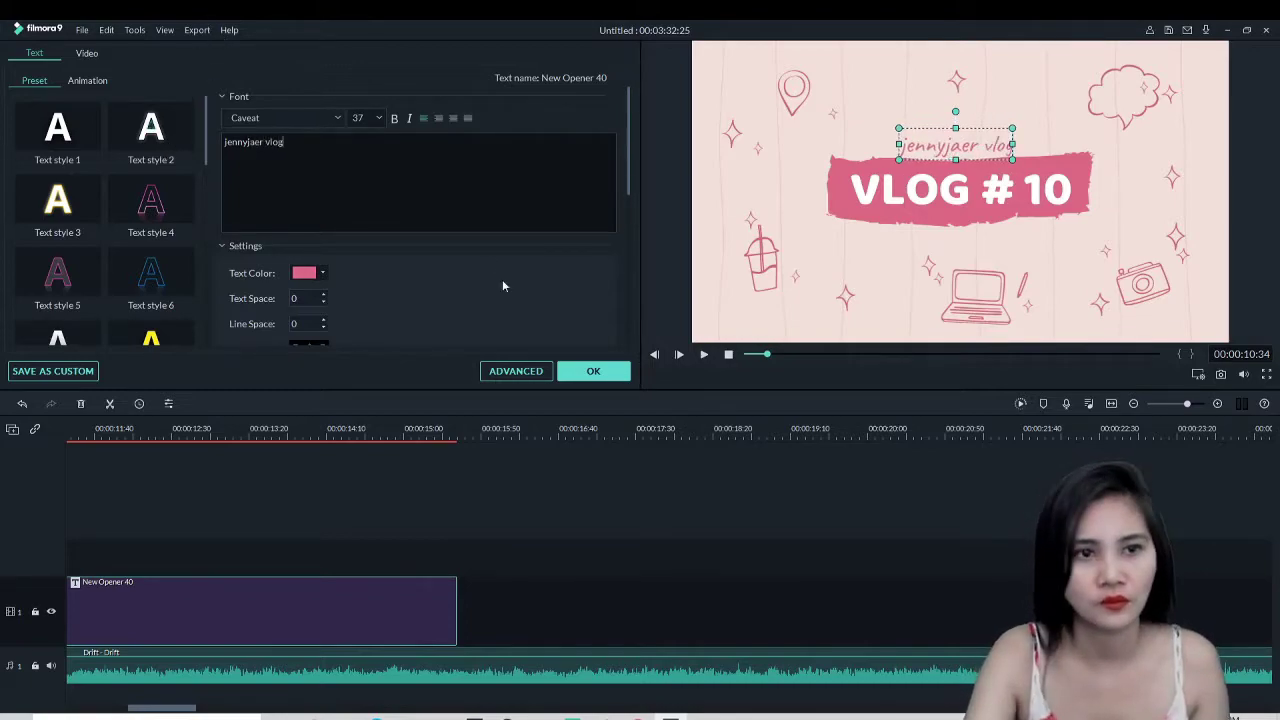
{"action": "left_click", "coordinate": [593, 371]}
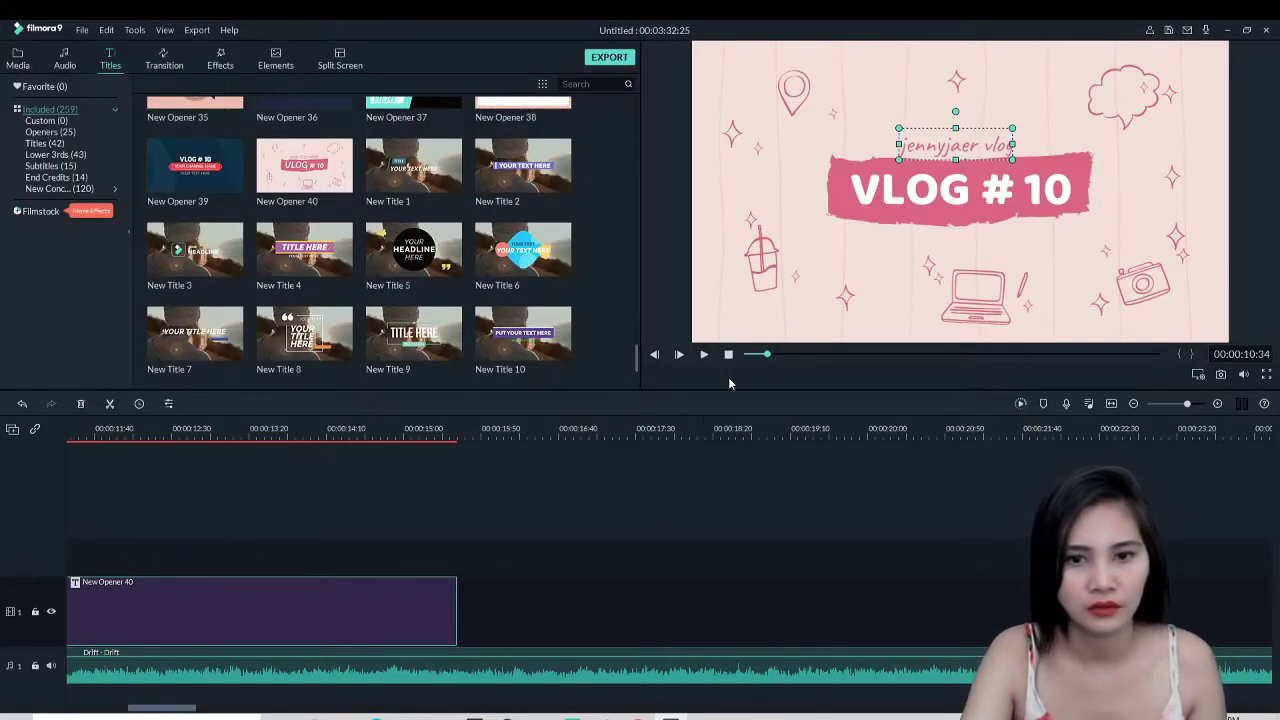
Play the timeline from the beginning to check the opening seconds
{"action": "left_click_drag", "start_coordinate": [768, 357], "coordinate": [715, 364]}
{"action": "left_click", "coordinate": [703, 355]}
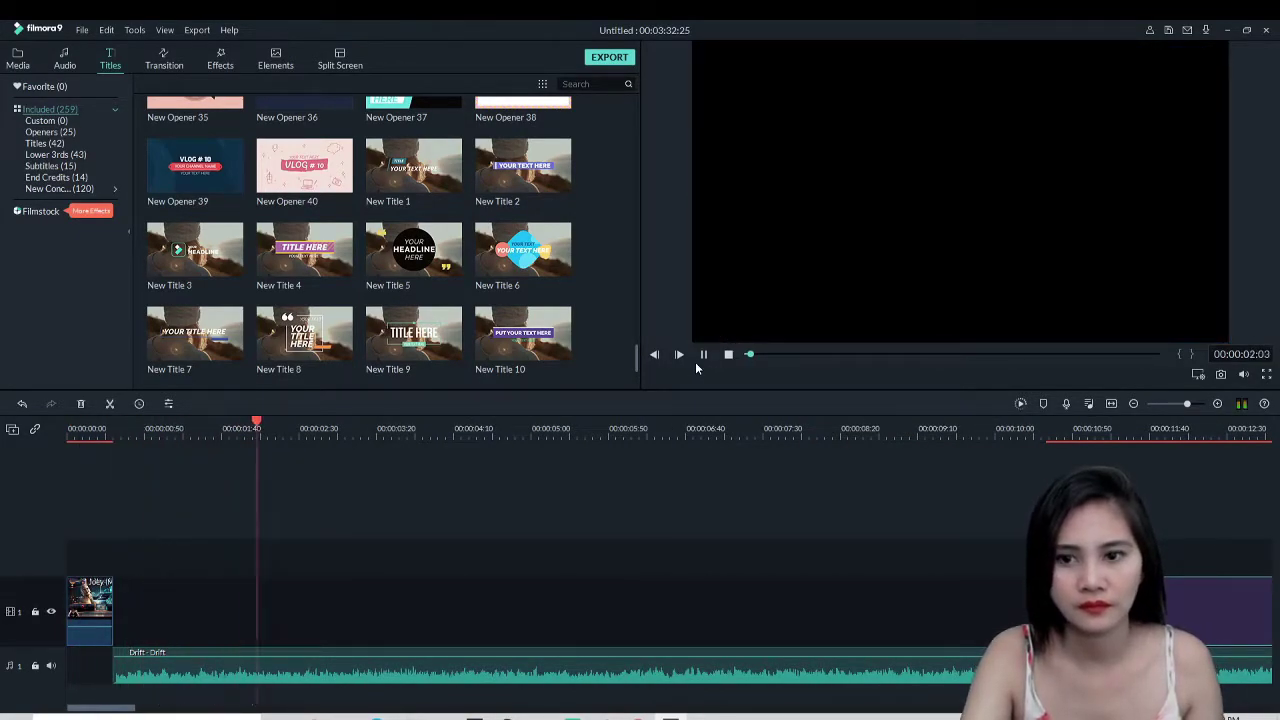
{"action": "key", "text": "space"}
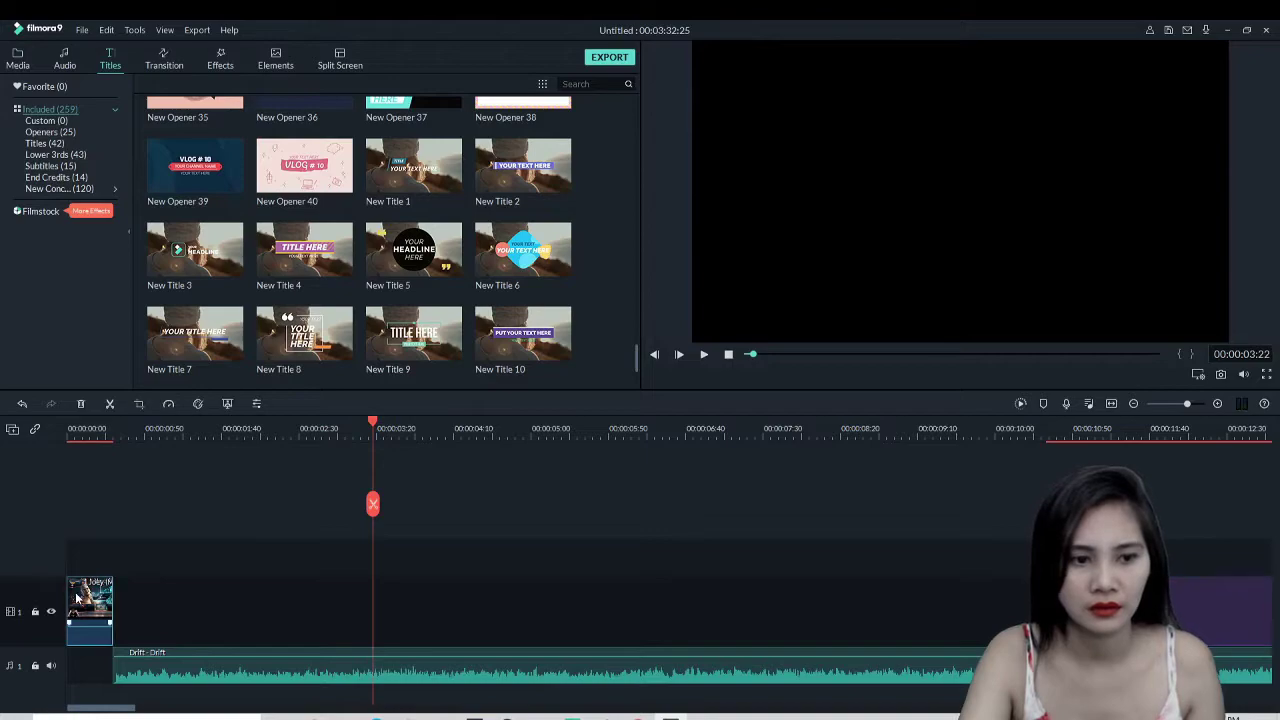
Delete the short game clip at the start of the video track and place the New Opener 40 title at the beginning
{"action": "key", "text": "Delete"}
{"action": "left_click_drag", "start_coordinate": [334, 628], "coordinate": [331, 618]}
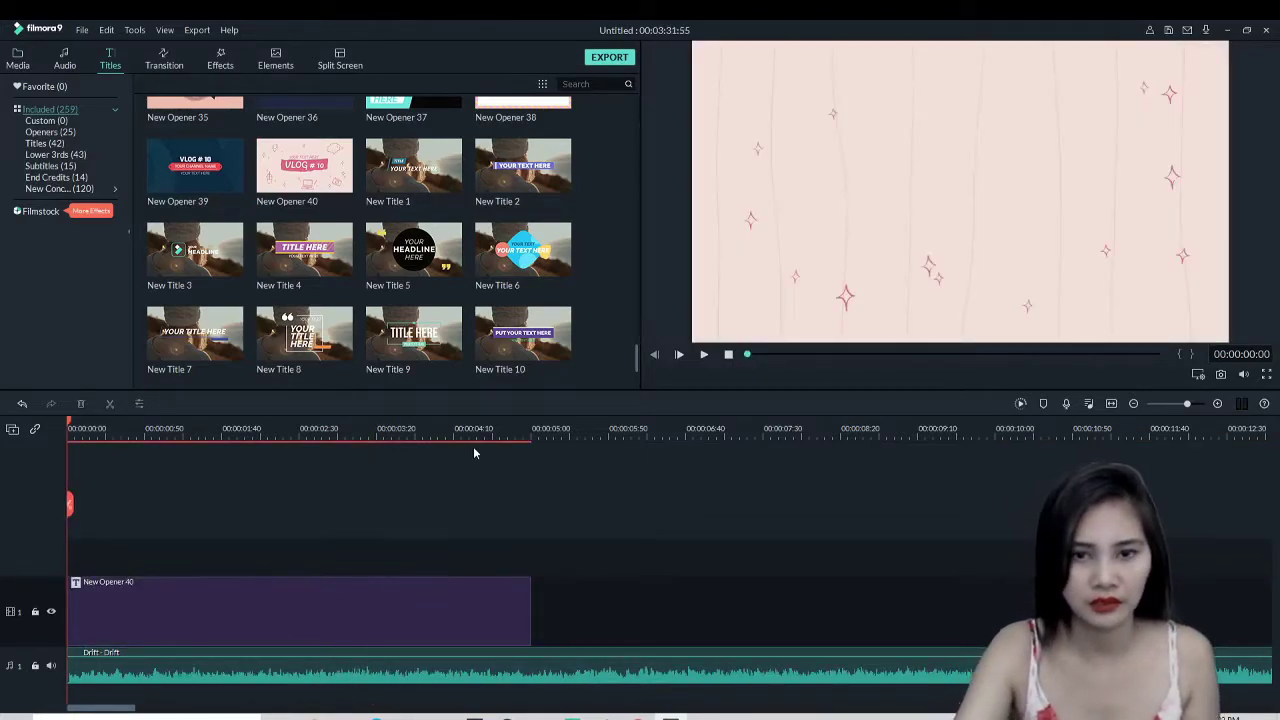
{"action": "left_click", "coordinate": [704, 355]}
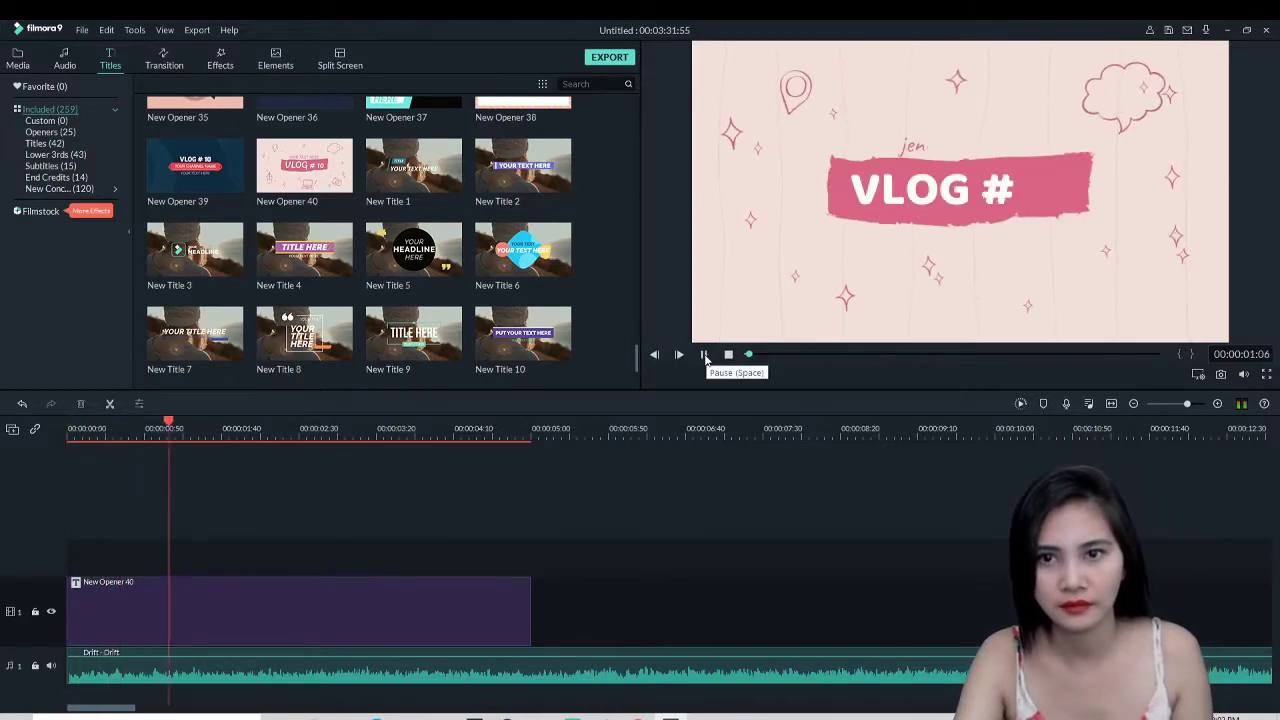
{"action": "left_click", "coordinate": [704, 355]}
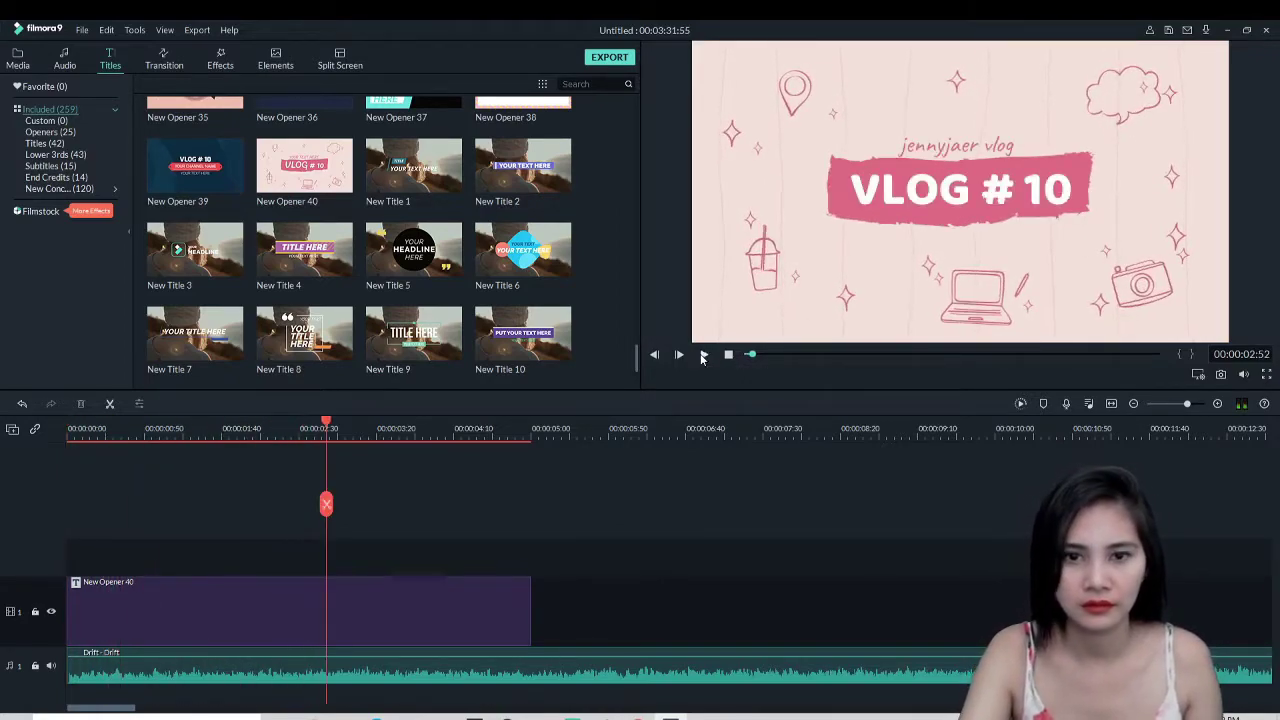
Replace the opener's "VLOG # 10" text with "Welcome back to our channel"
{"action": "double_click", "coordinate": [309, 609]}
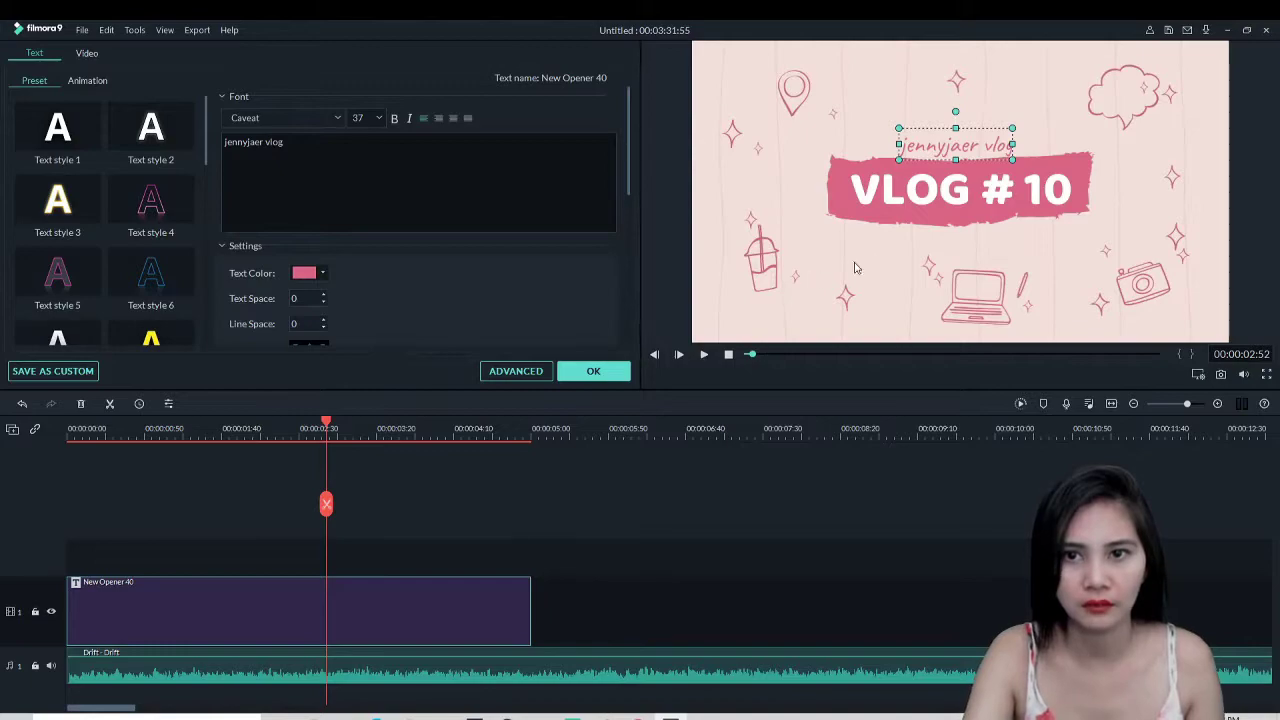
{"action": "left_click", "coordinate": [963, 186]}
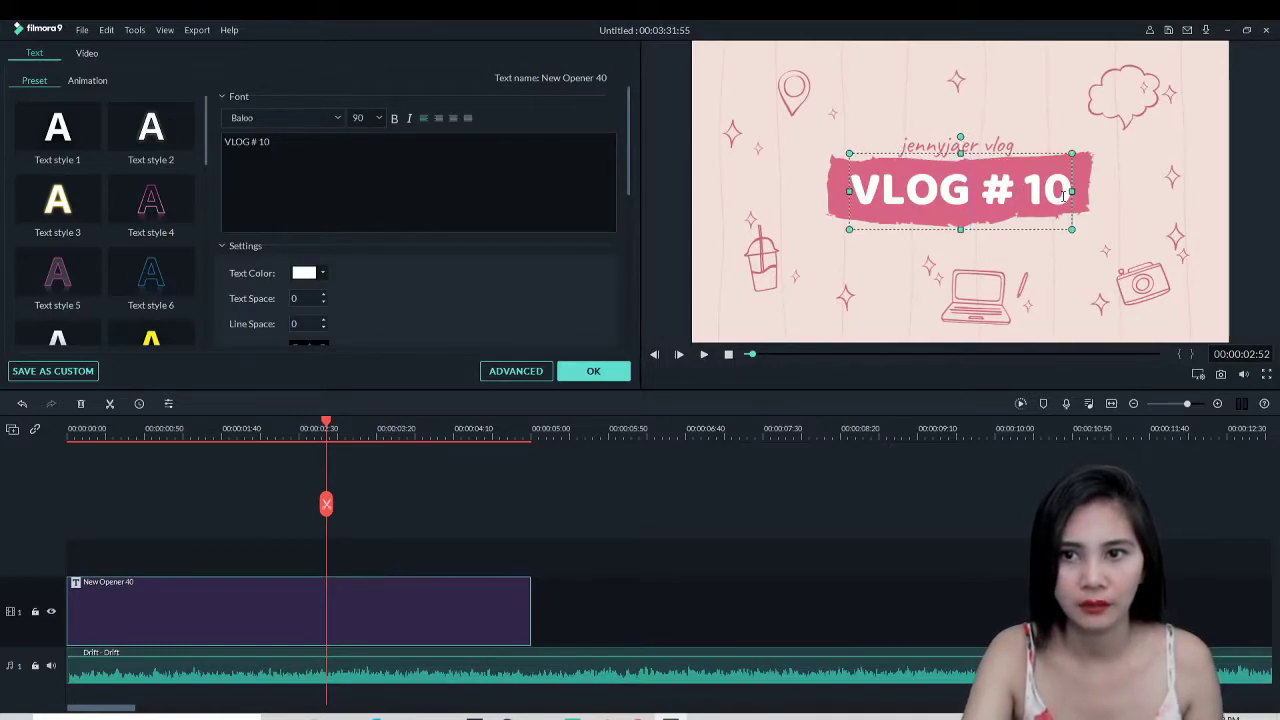
{"action": "left_click_drag", "start_coordinate": [1063, 196], "coordinate": [834, 199]}
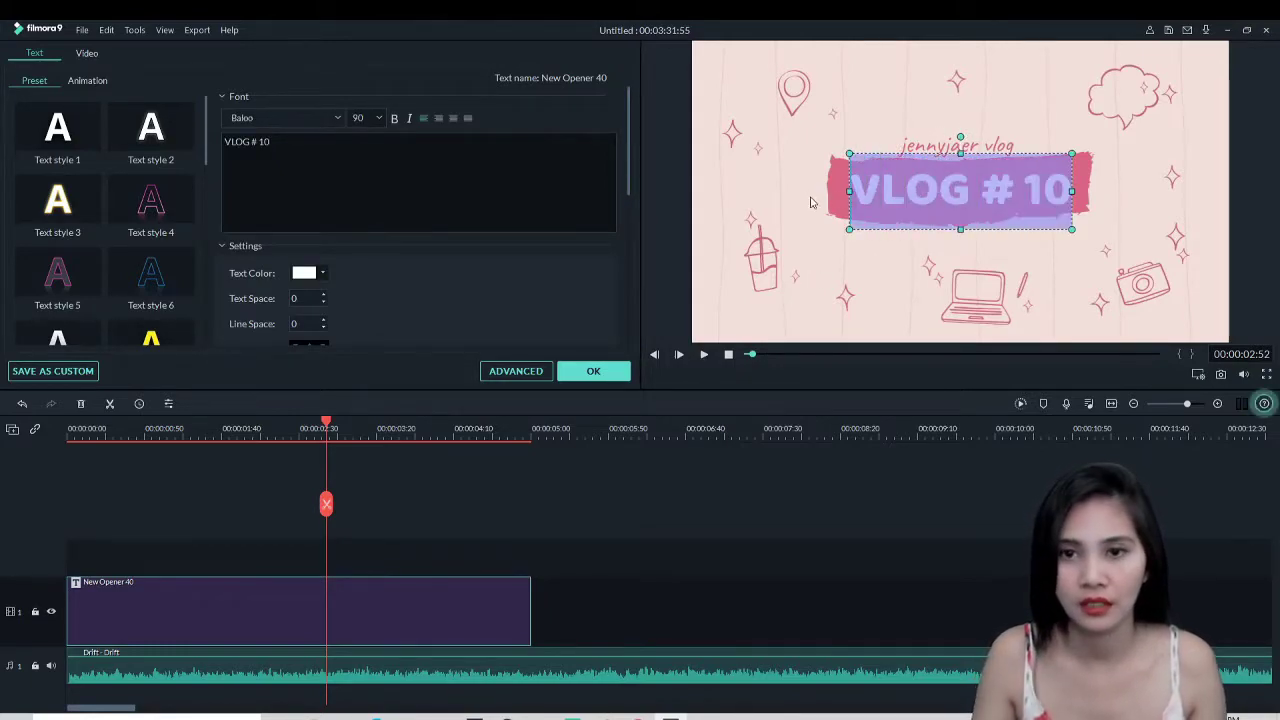
{"action": "left_click_drag", "start_coordinate": [272, 141], "coordinate": [170, 145]}
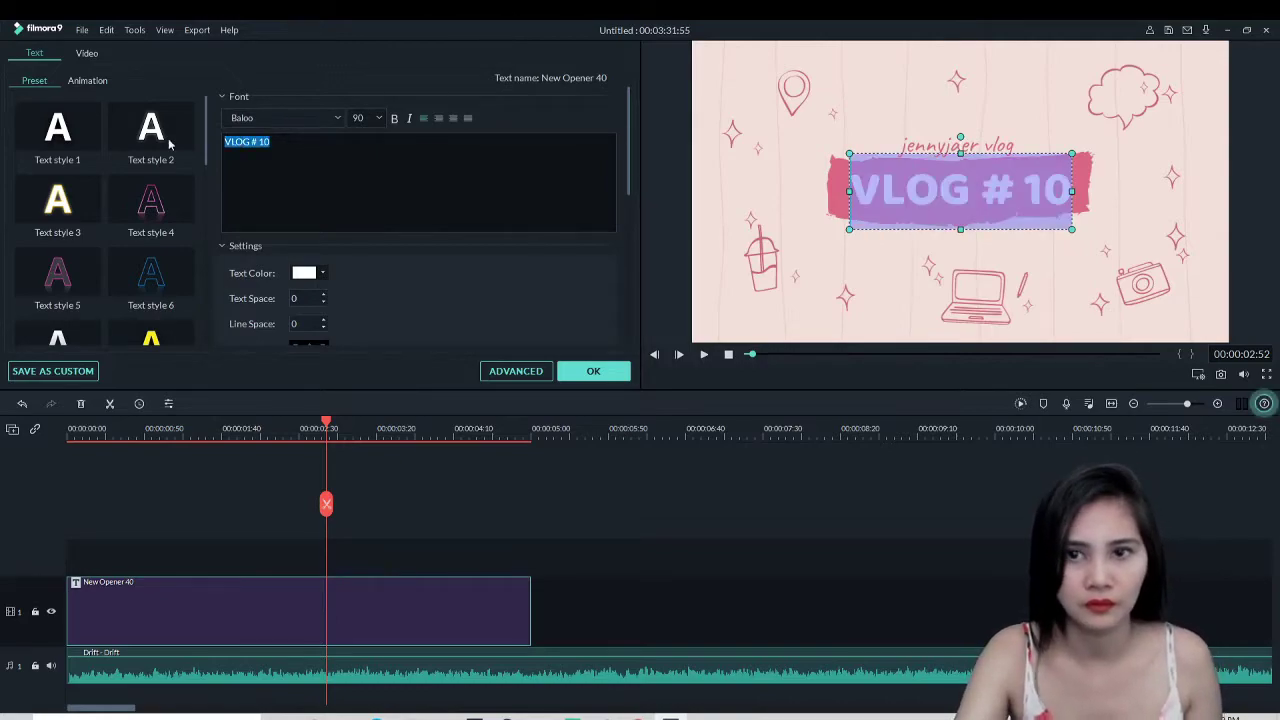
{"action": "type", "text": "W"}
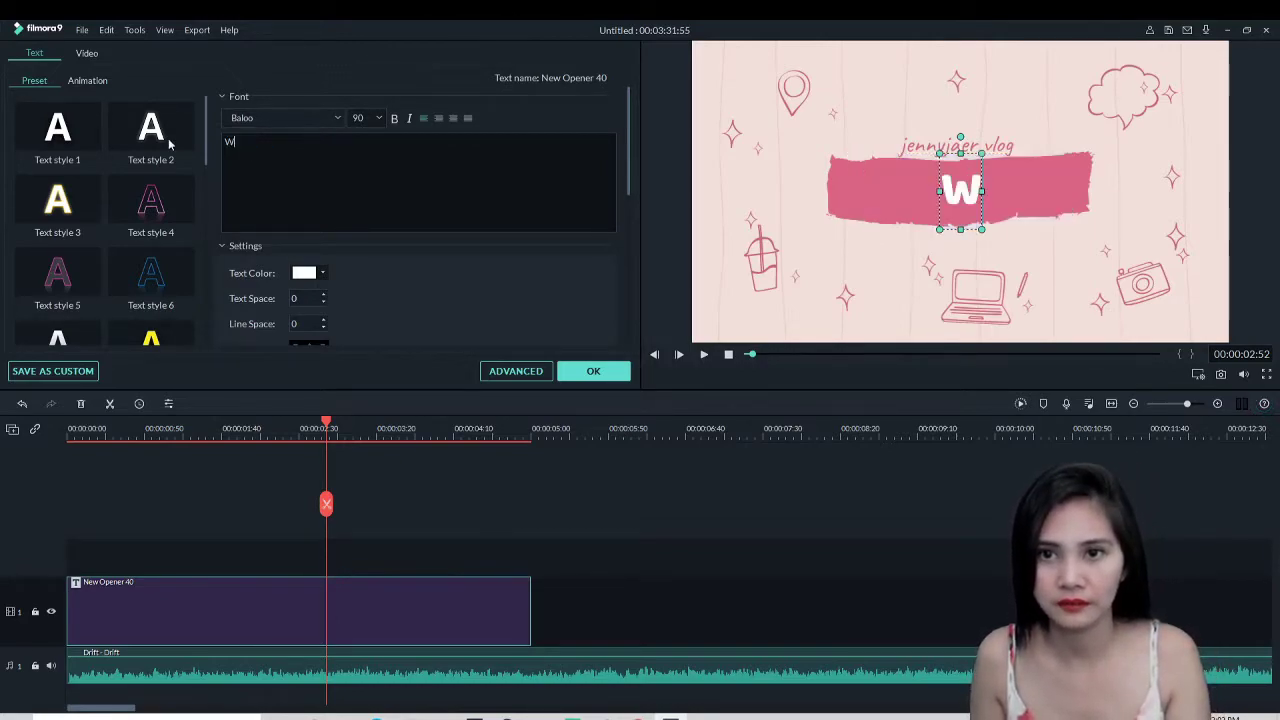
{"action": "type", "text": "elcomn"}
{"action": "key", "text": "BackSpace"}
{"action": "type", "text": "e back"}
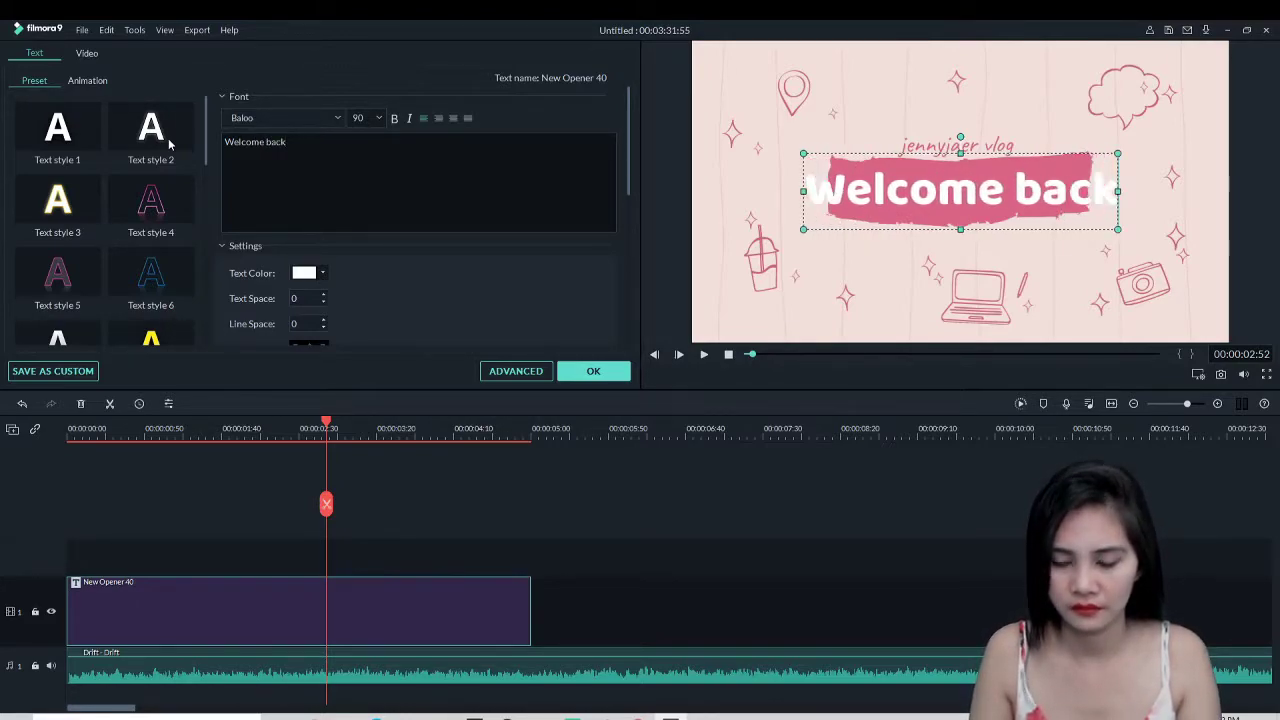
{"action": "type", "text": " to our c"}
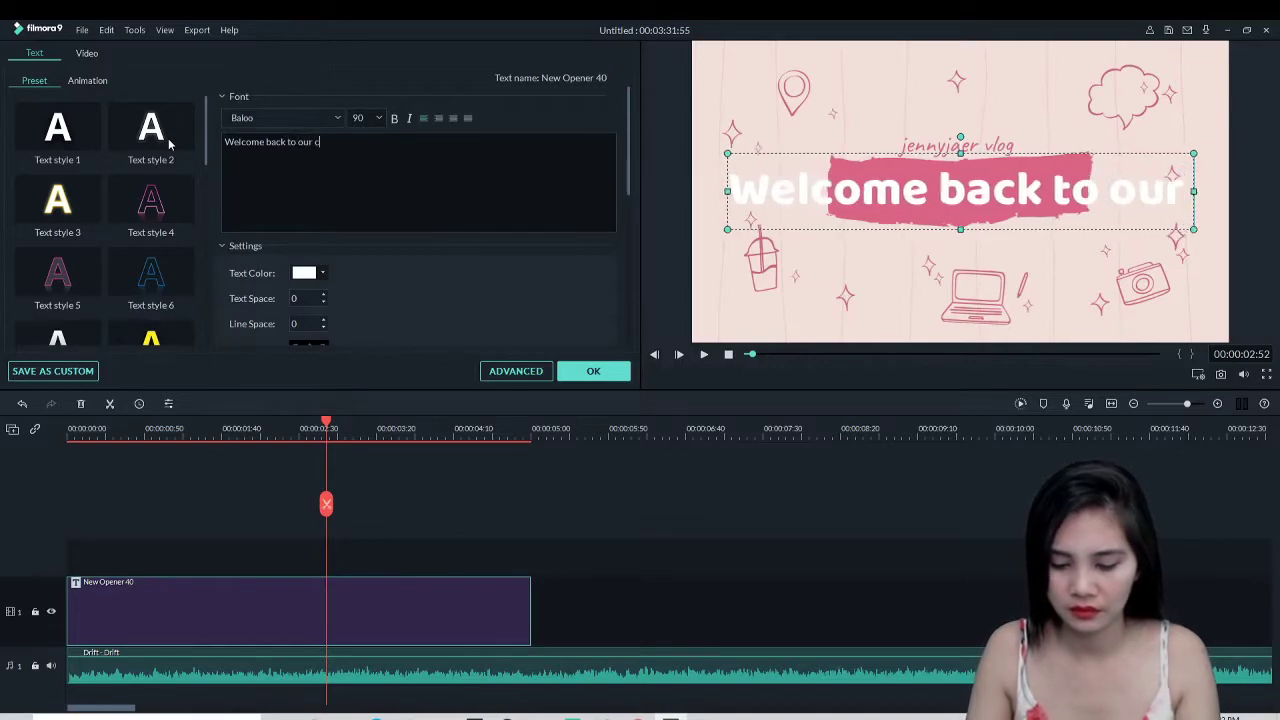
{"action": "type", "text": "hannel"}
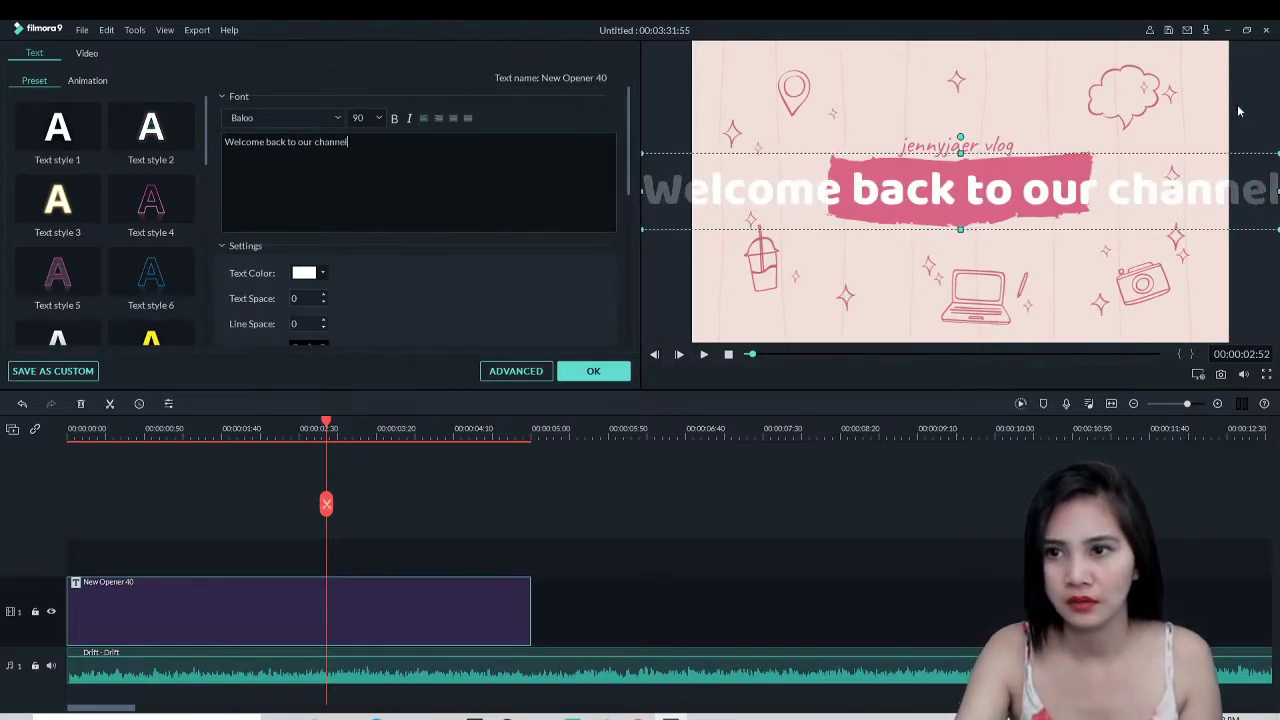
Shrink the "Welcome back to our channel" text so it fits inside the pink brush banner, and centre it there
{"action": "left_click_drag", "start_coordinate": [1275, 157], "coordinate": [934, 194]}
{"action": "left_click_drag", "start_coordinate": [827, 201], "coordinate": [986, 185]}
{"action": "left_click_drag", "start_coordinate": [1101, 174], "coordinate": [1033, 197]}
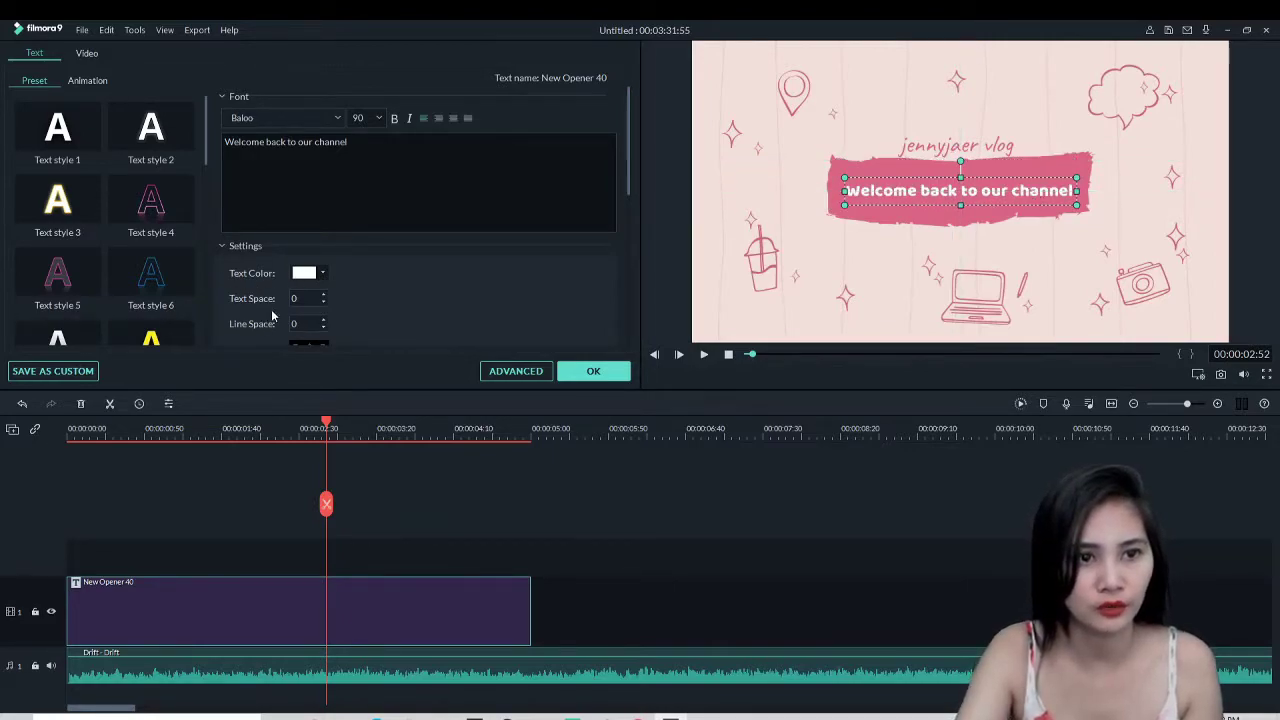
Try the Bebas Neue Book and Book Antiqua Cursiva fonts on the welcome text
{"action": "left_click", "coordinate": [338, 118]}
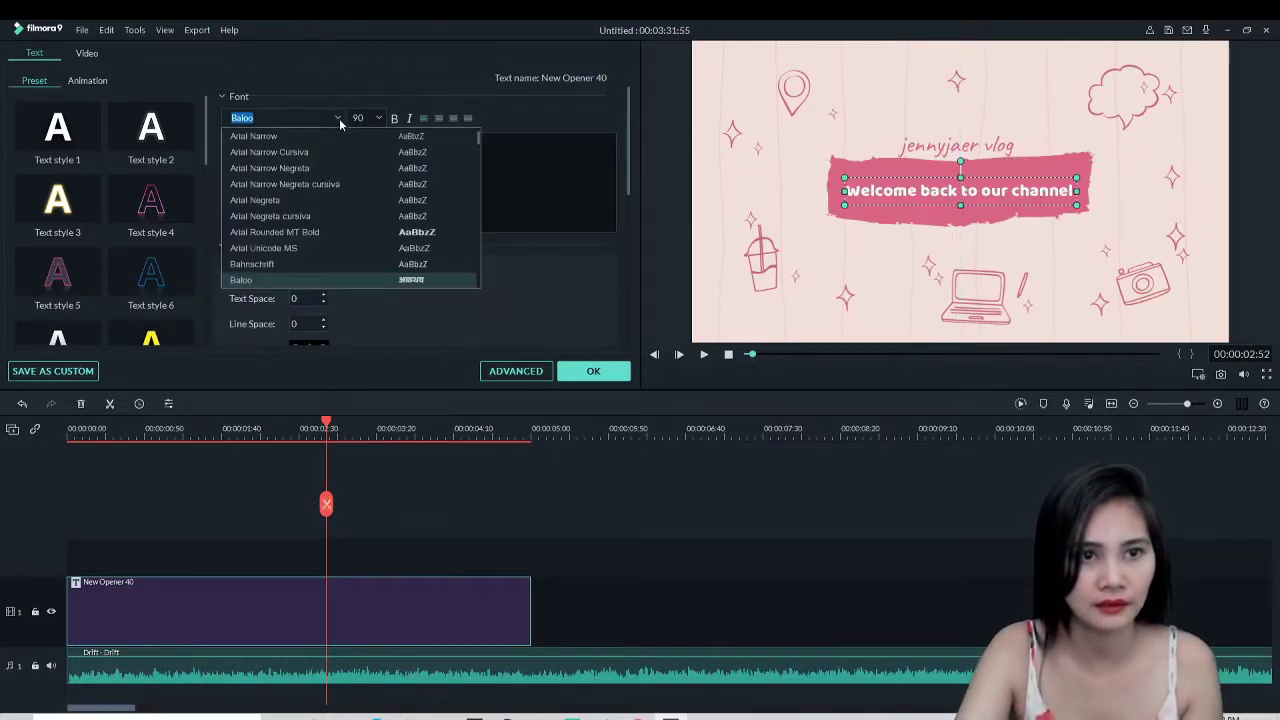
{"action": "scroll", "coordinate": [300, 250], "scroll_direction": "down", "scroll_amount": 2}
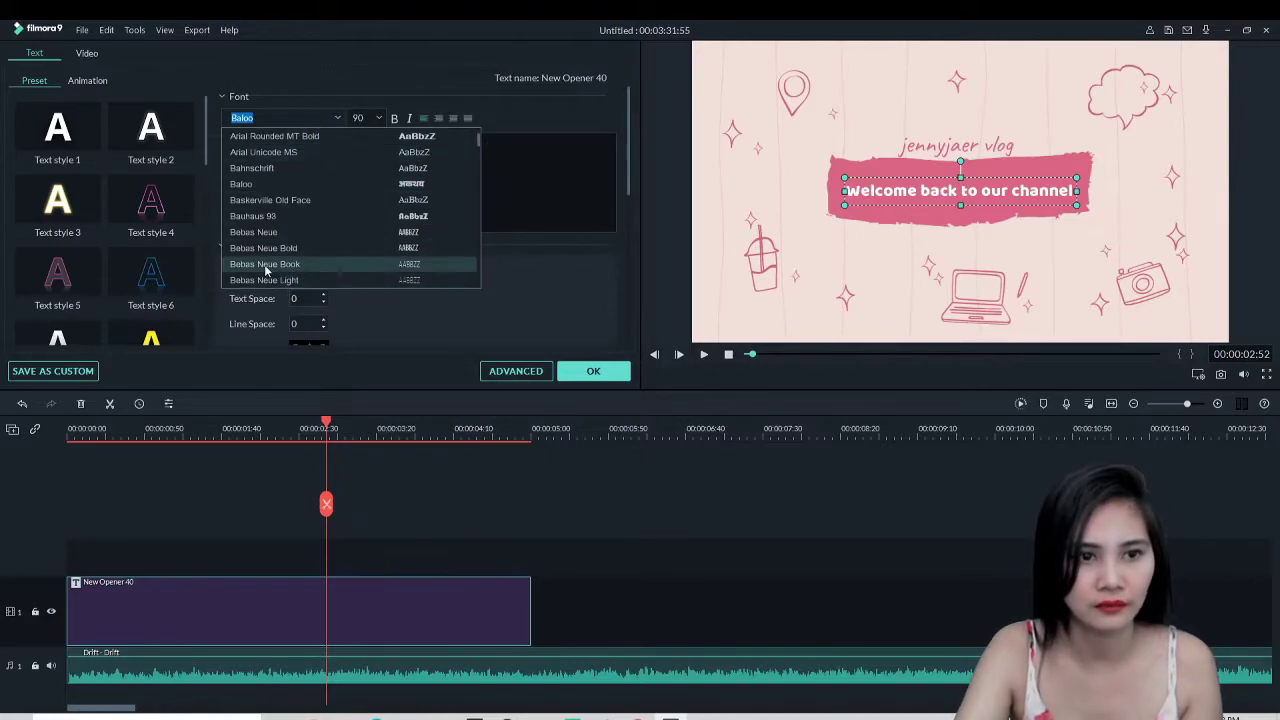
{"action": "left_click", "coordinate": [268, 267]}
{"action": "left_click", "coordinate": [338, 118]}
{"action": "scroll", "coordinate": [330, 200], "scroll_direction": "down", "scroll_amount": 5}
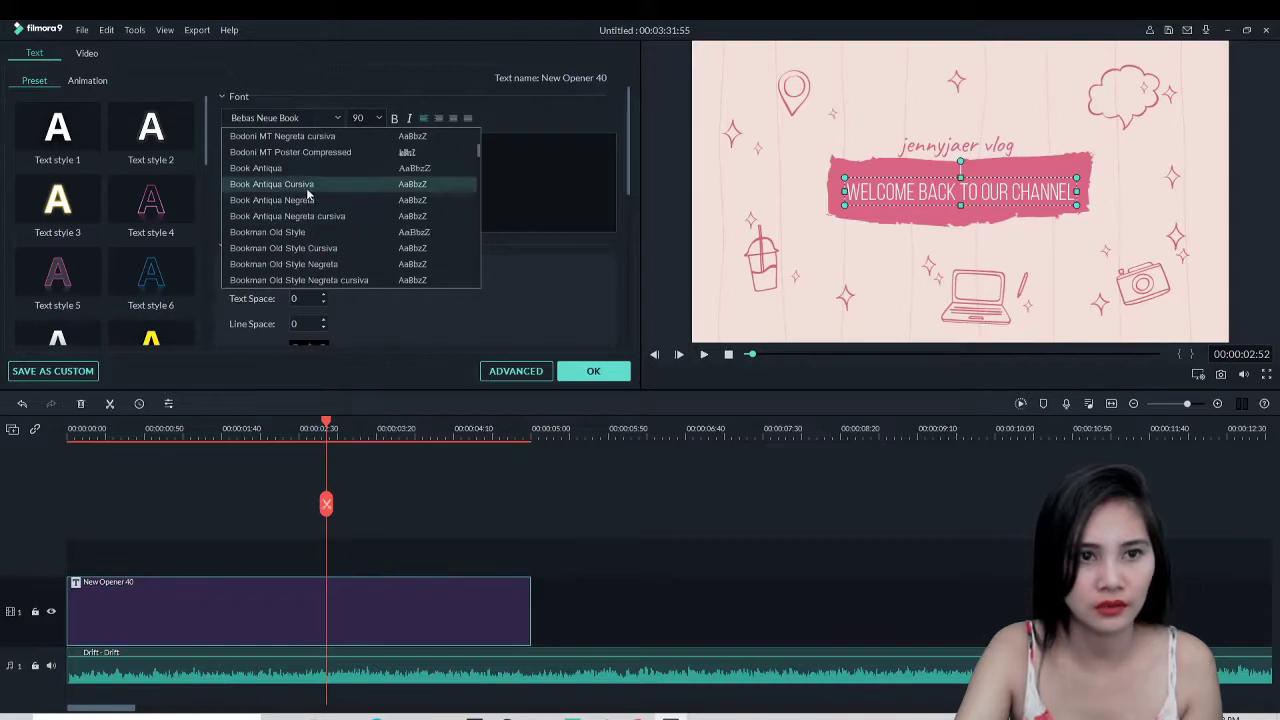
{"action": "left_click", "coordinate": [300, 184]}
Set the welcome text to a decorative handwritten-style font and apply the title changes
{"action": "left_click", "coordinate": [338, 118]}
{"action": "scroll", "coordinate": [330, 230], "scroll_direction": "down", "scroll_amount": 5}
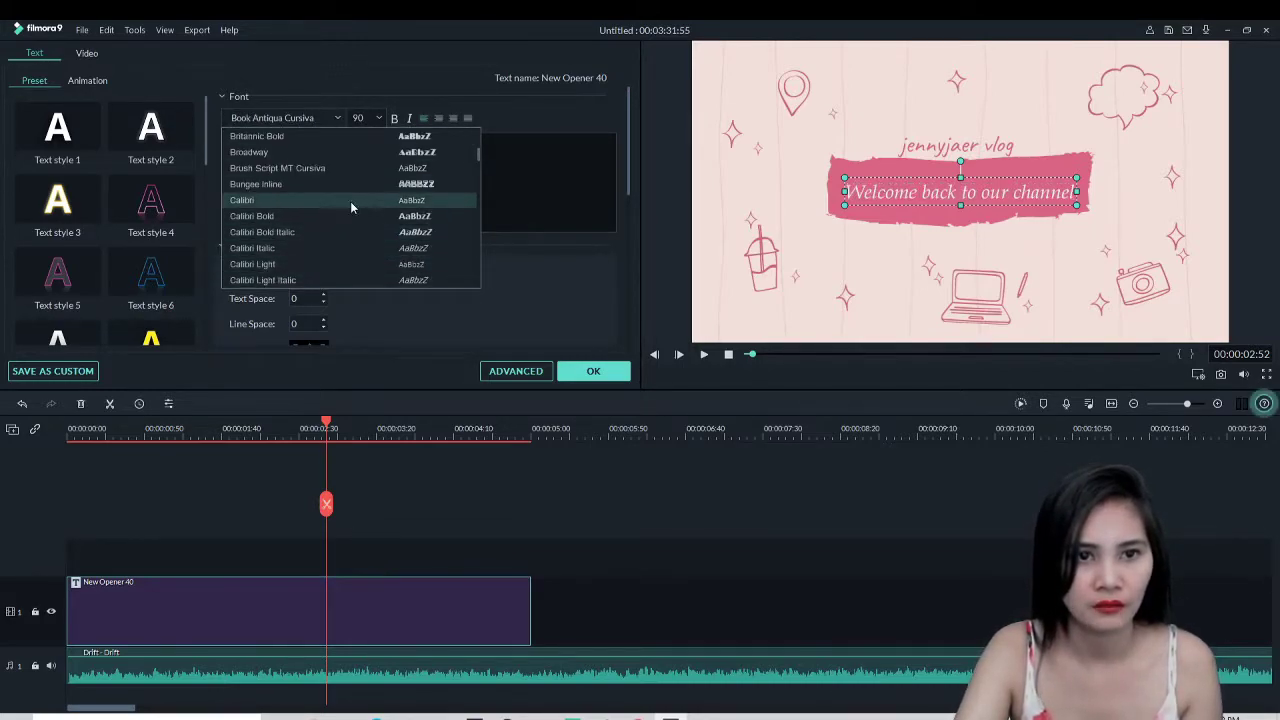
{"action": "scroll", "coordinate": [345, 240], "scroll_direction": "down", "scroll_amount": 4}
{"action": "scroll", "coordinate": [349, 250], "scroll_direction": "down", "scroll_amount": 5}
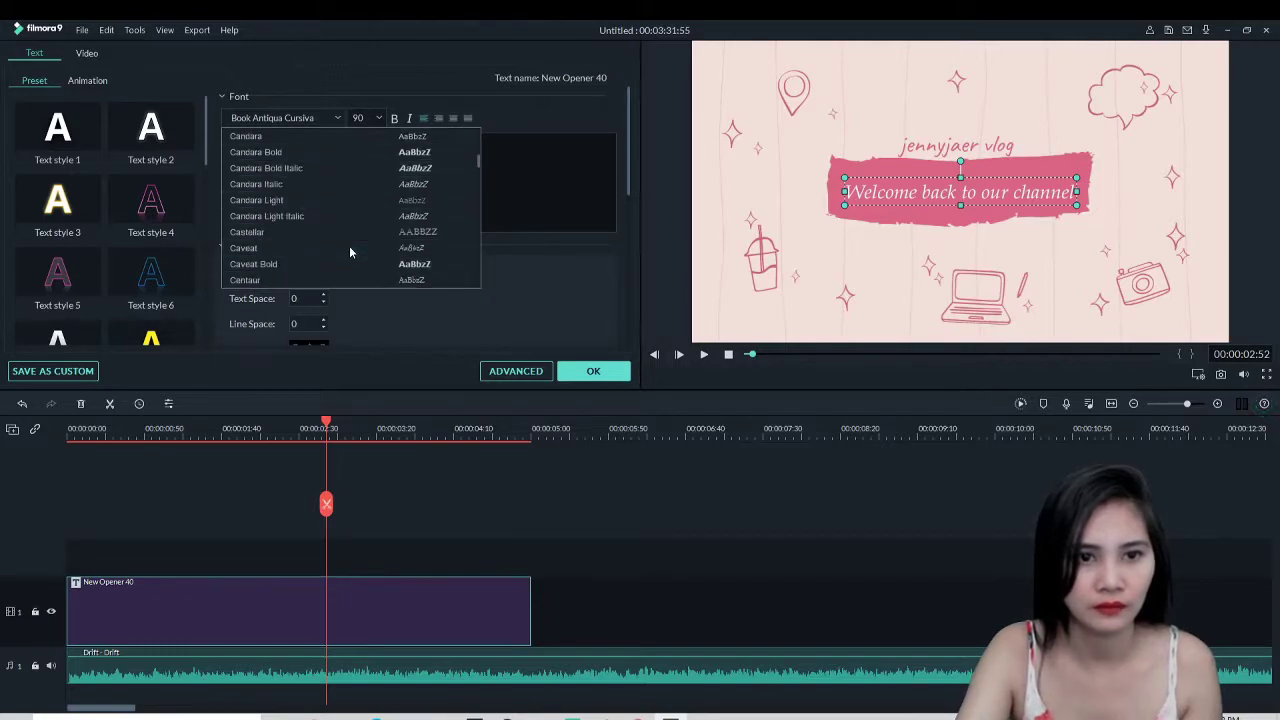
{"action": "left_click", "coordinate": [318, 250]}
{"action": "left_click", "coordinate": [593, 371]}
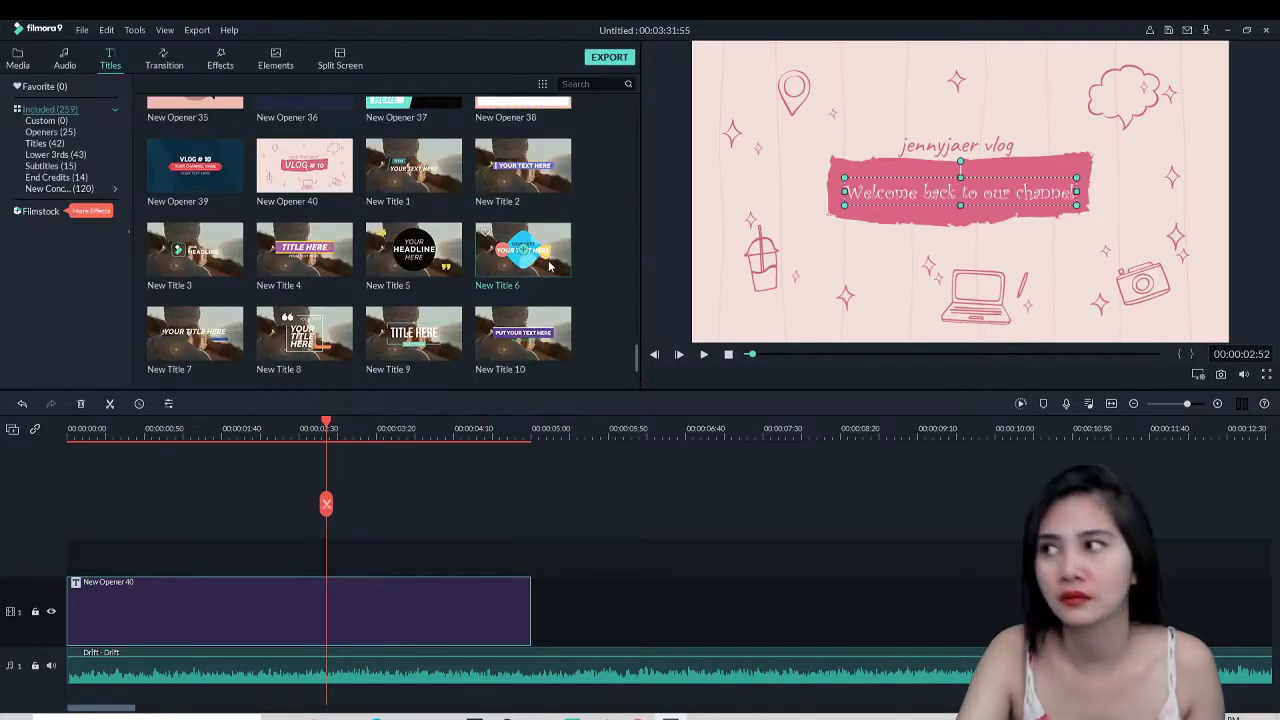
Play the New Opener 40 title from the beginning to check the restyled text
{"action": "left_click", "coordinate": [890, 218]}
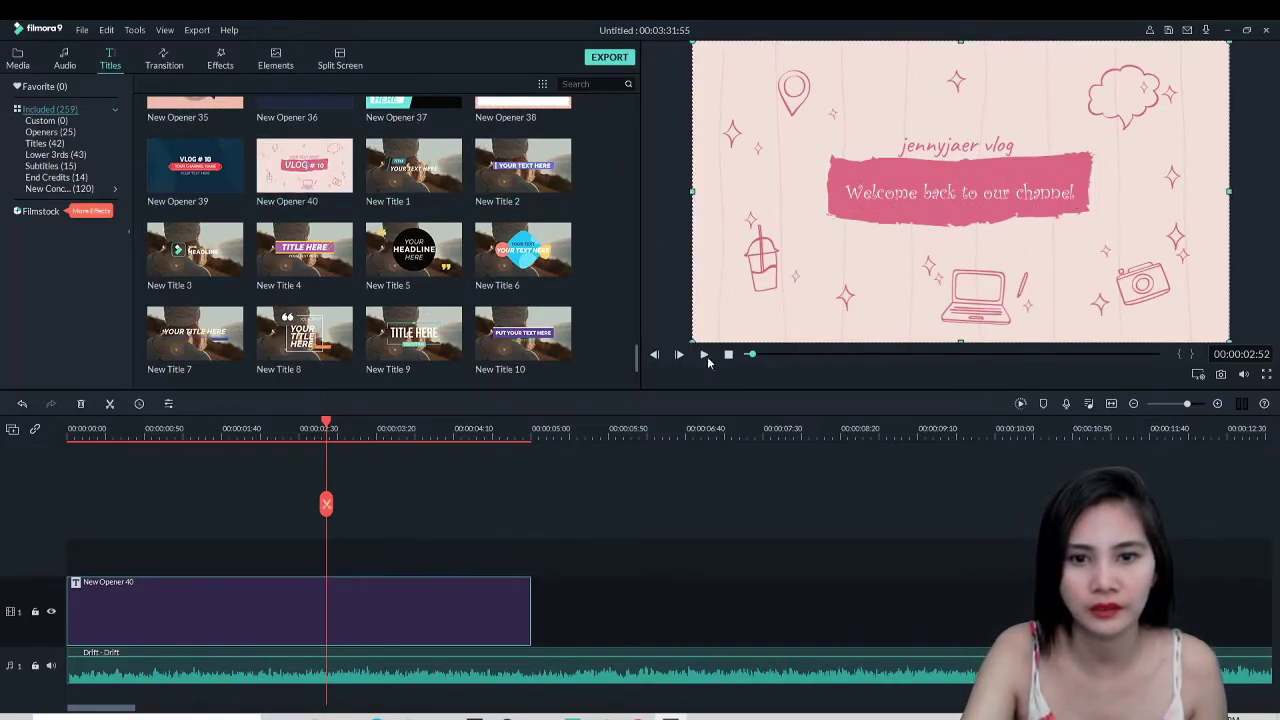
{"action": "left_click", "coordinate": [703, 357]}
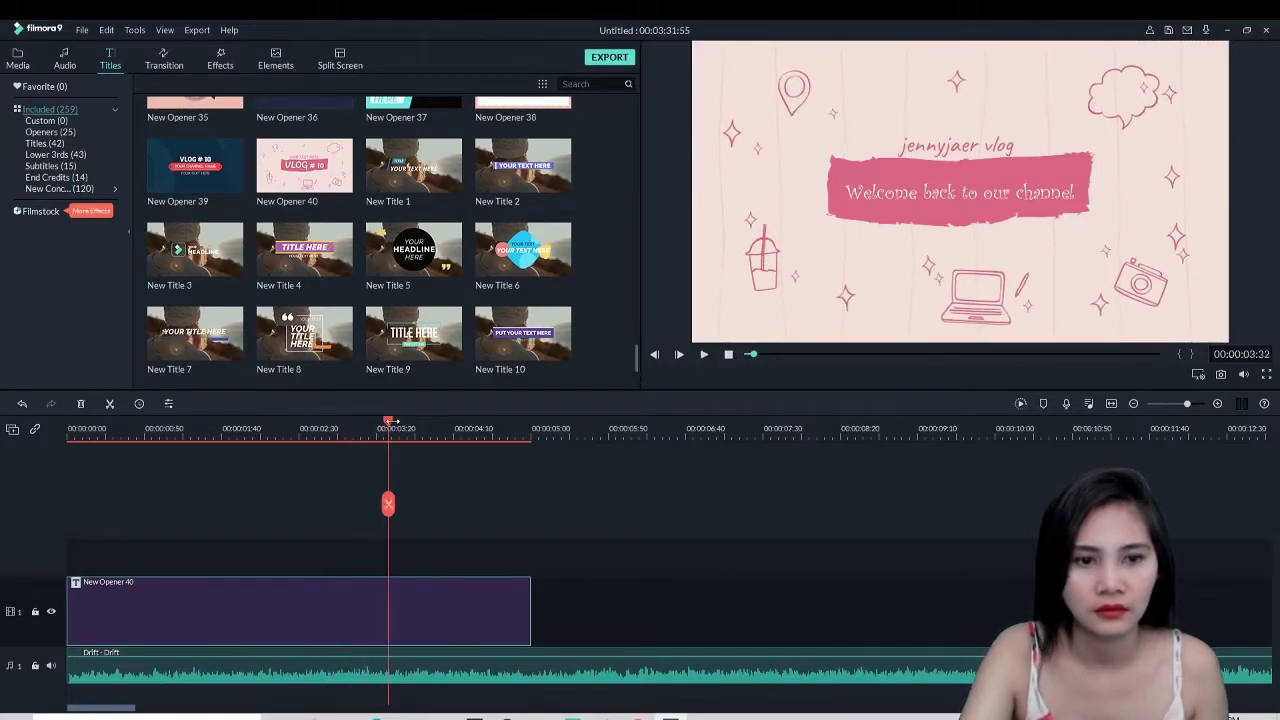
{"action": "left_click_drag", "start_coordinate": [390, 422], "coordinate": [68, 423]}
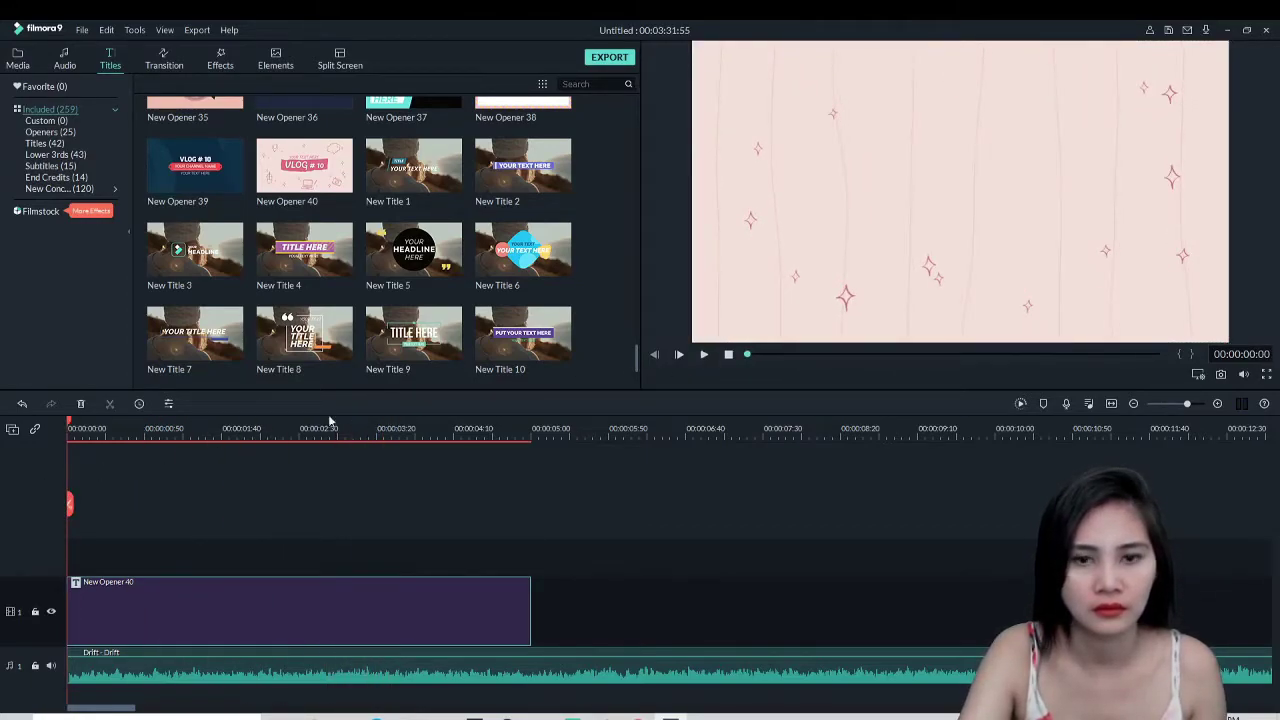
{"action": "left_click", "coordinate": [703, 357]}
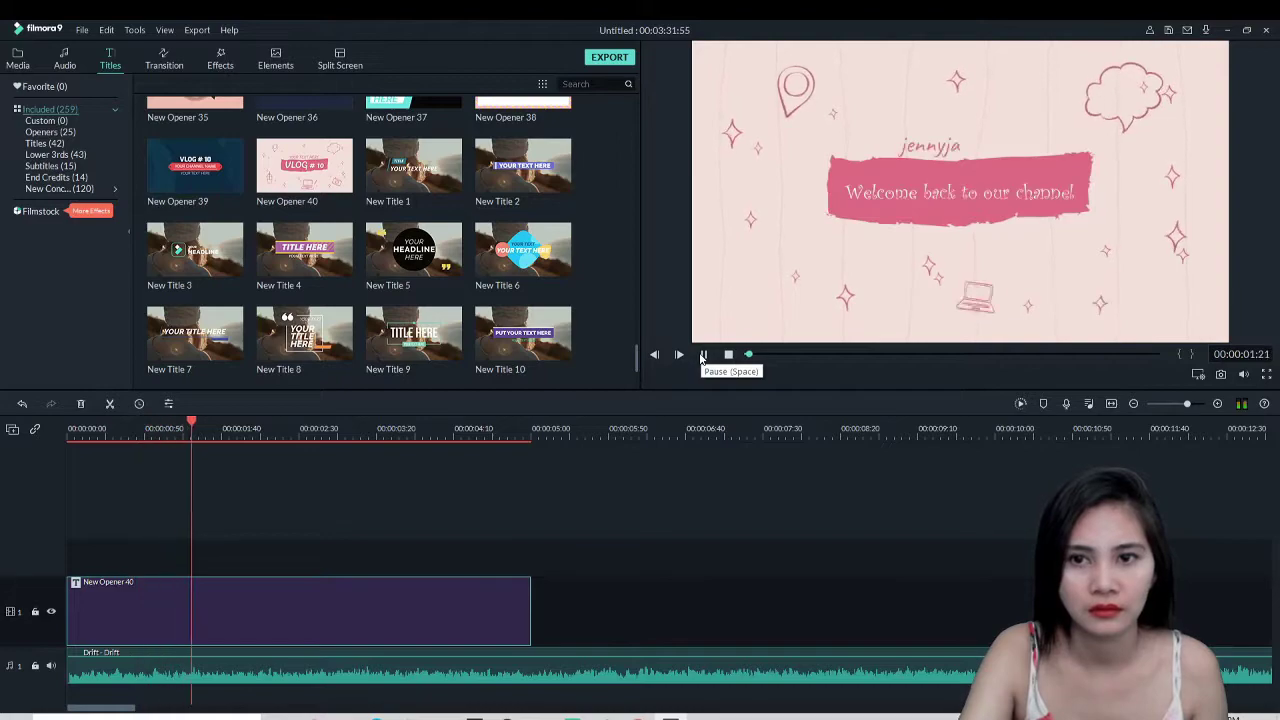
{"action": "left_click", "coordinate": [703, 357]}
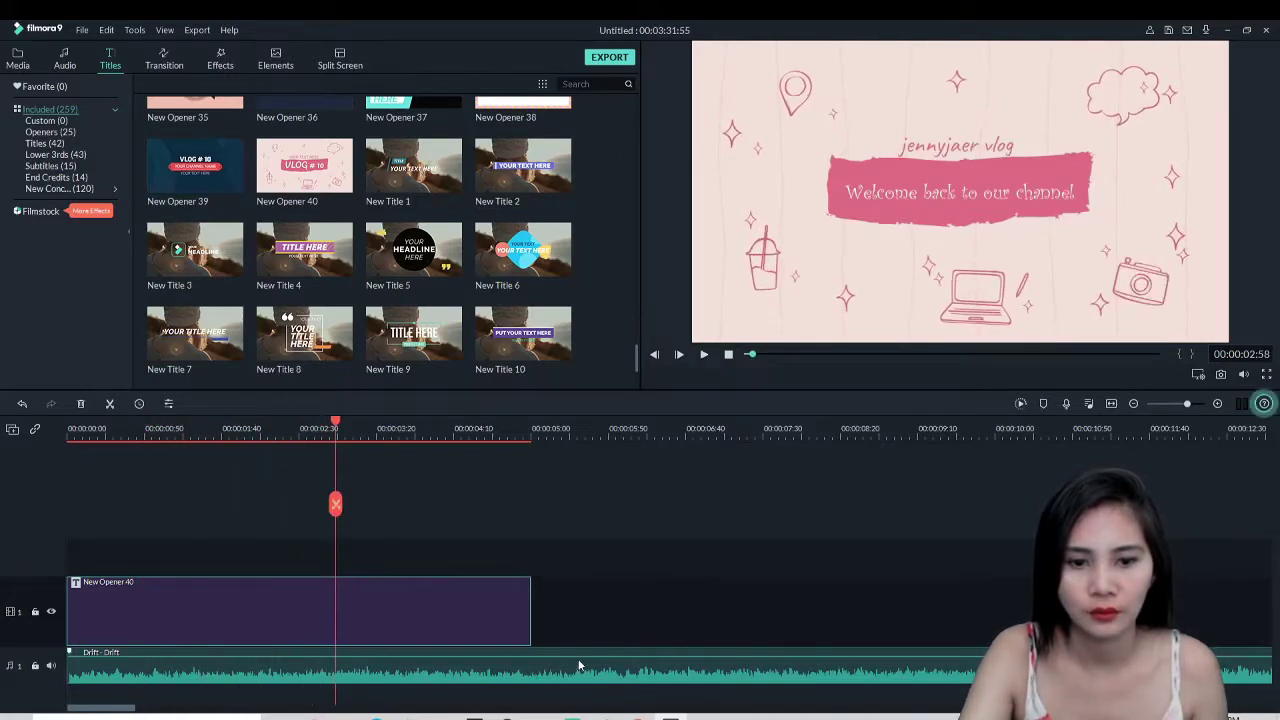
Delete the Drift - Drift music and add the Drift - Pages Turn track to the audio track in its place
{"action": "left_click", "coordinate": [593, 675]}
{"action": "key", "text": "Delete"}
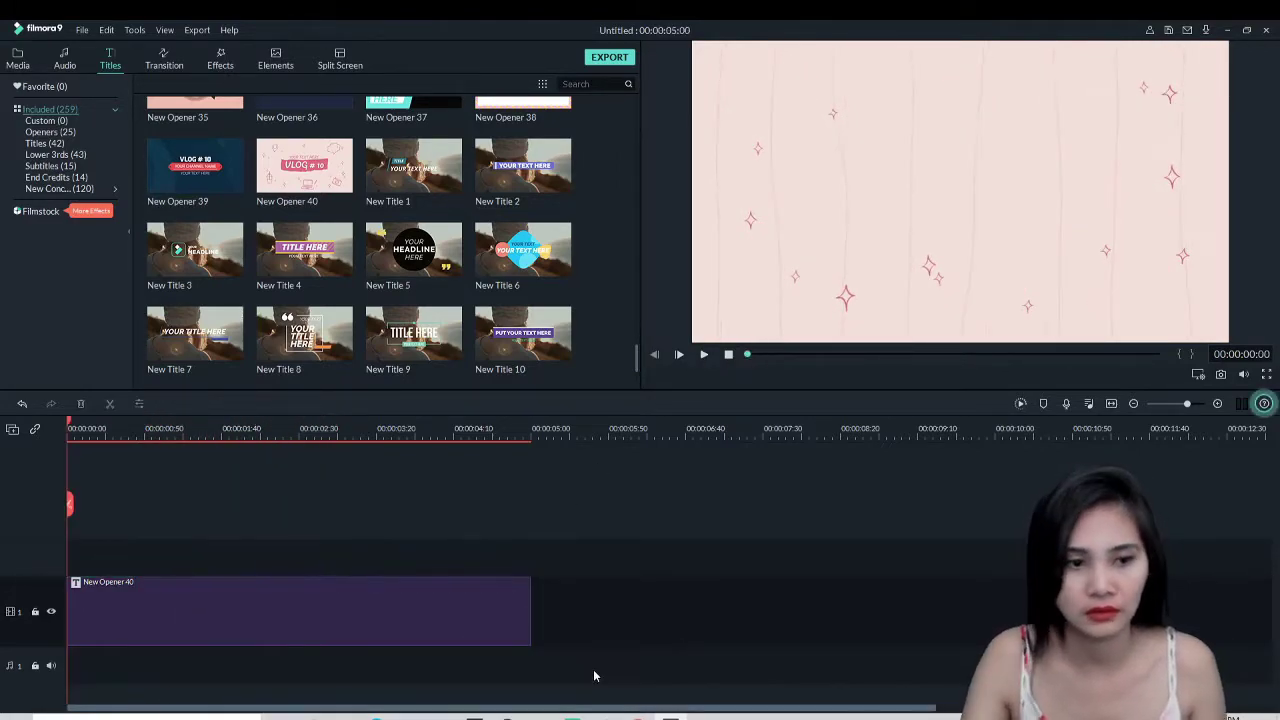
{"action": "left_click", "coordinate": [164, 62]}
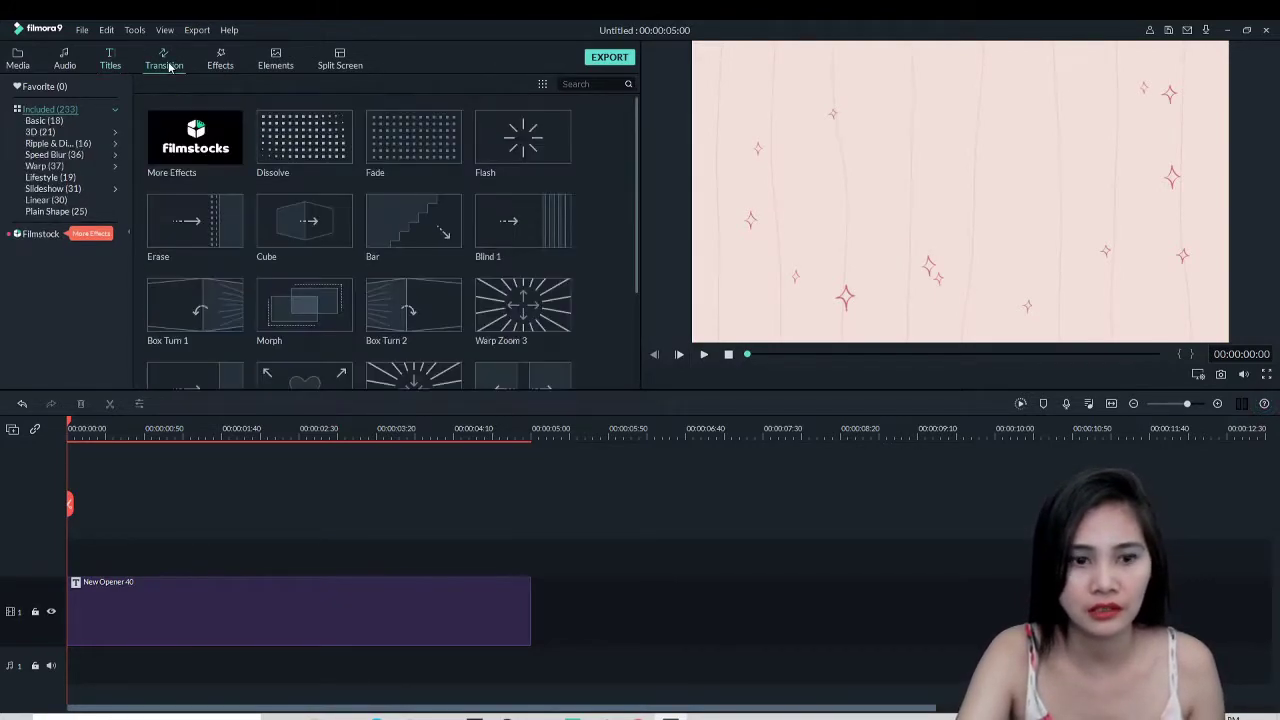
{"action": "left_click", "coordinate": [65, 63]}
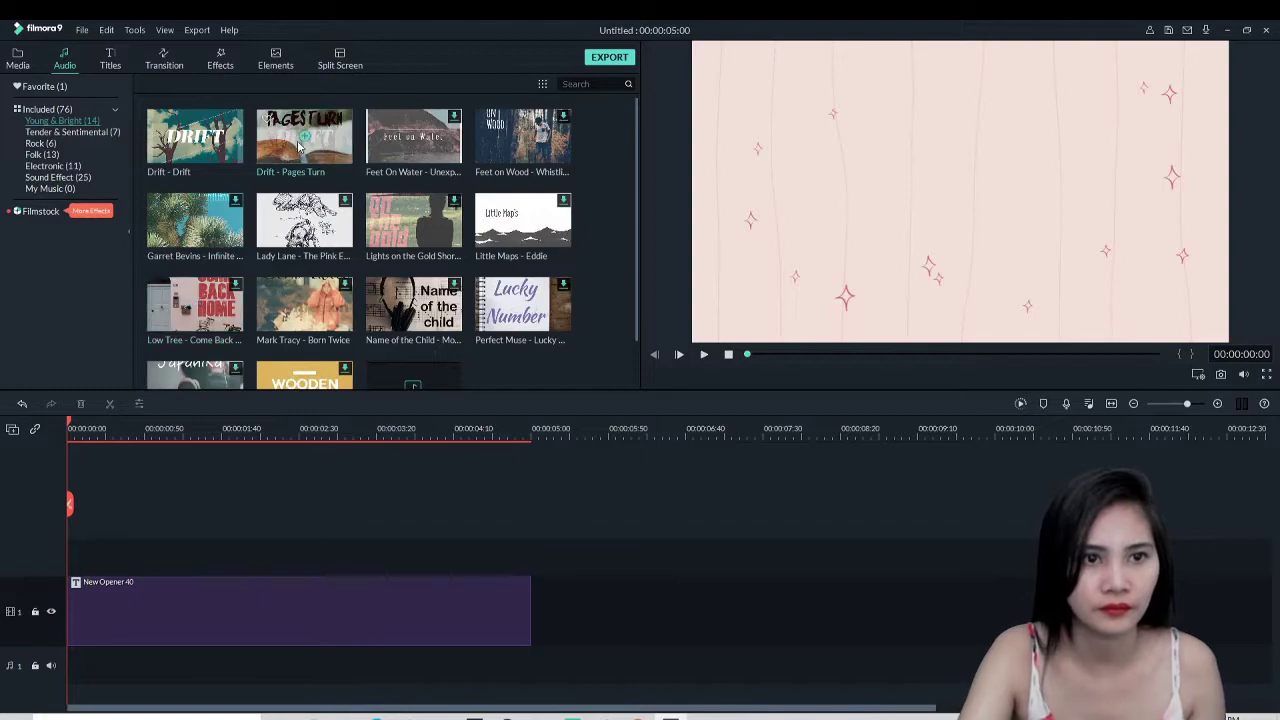
{"action": "left_click_drag", "start_coordinate": [305, 143], "coordinate": [200, 665]}
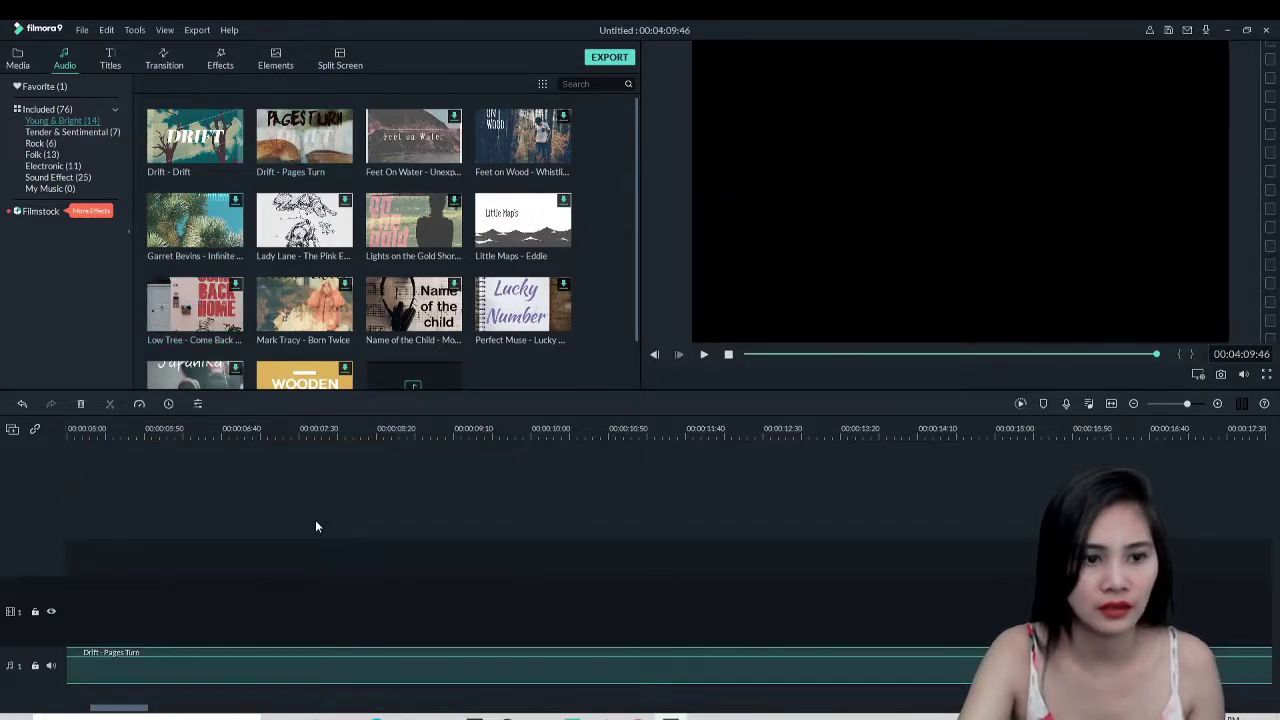
{"action": "left_click", "coordinate": [1133, 404]}
{"action": "left_click", "coordinate": [1133, 404]}
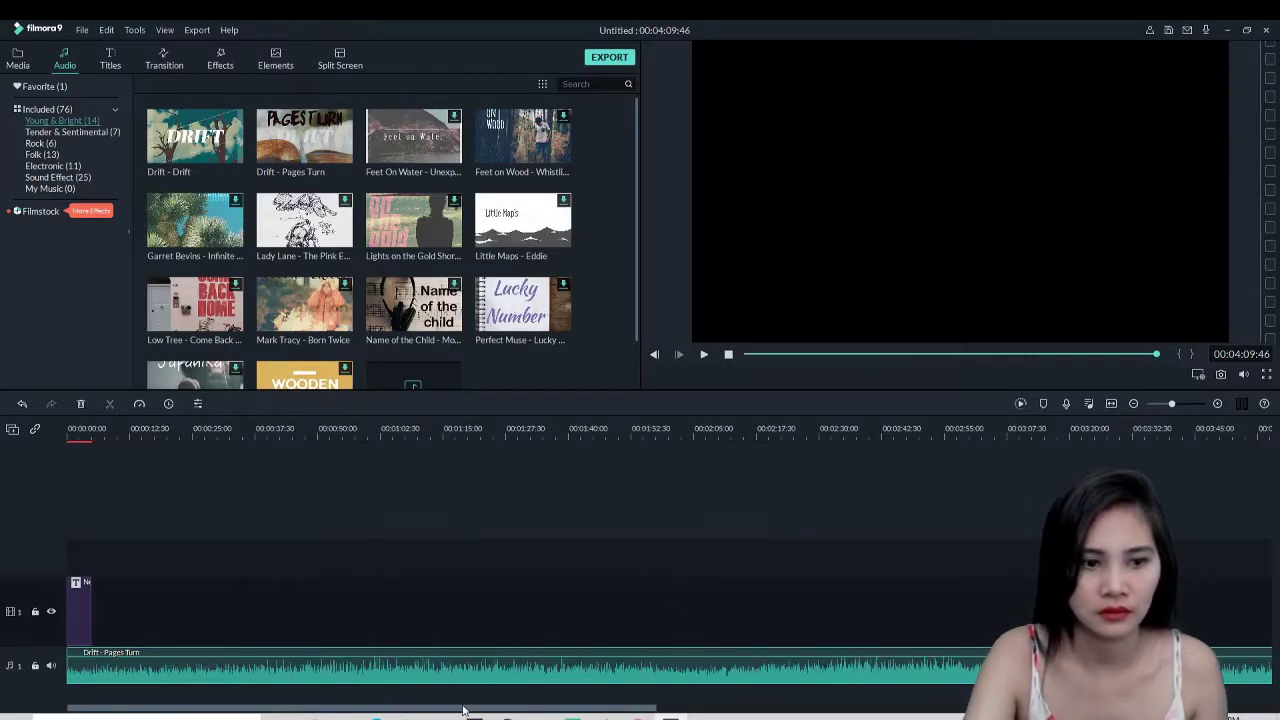
Try the Orb 2 transition at the end of the New Opener 40 clip and play the timeline from the start
{"action": "left_click", "coordinate": [165, 60]}
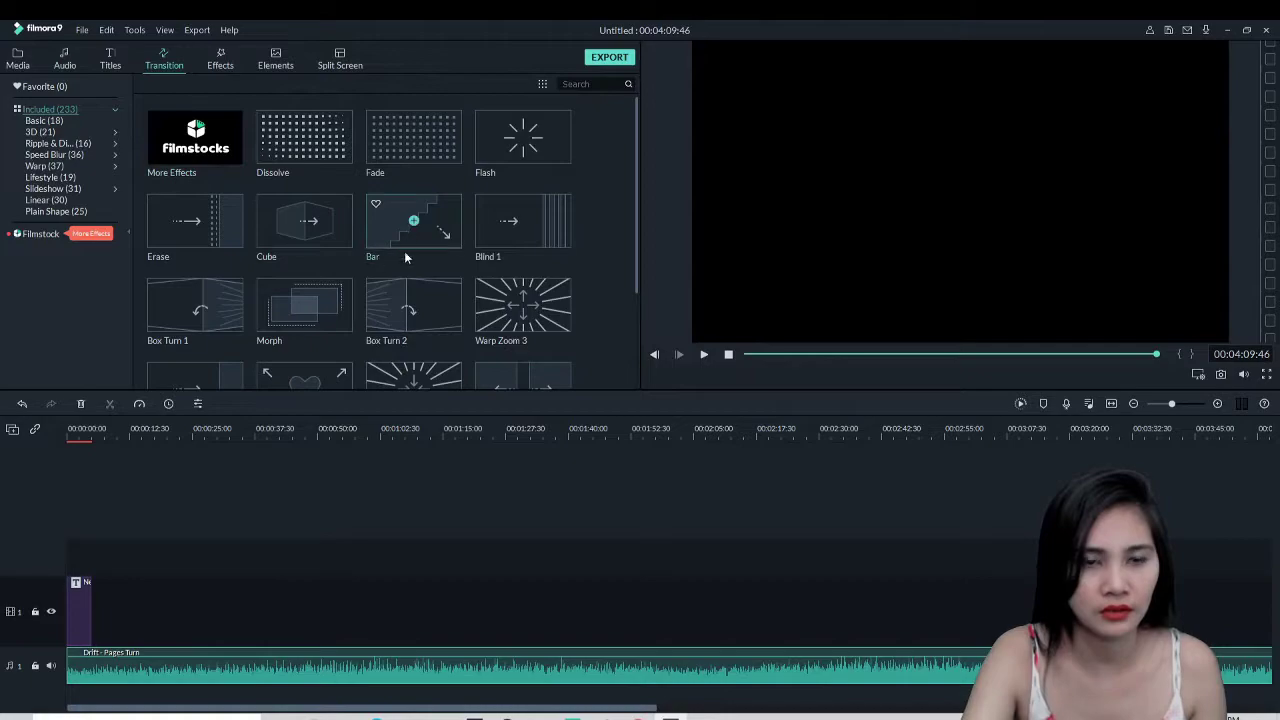
{"action": "scroll", "coordinate": [466, 253], "scroll_direction": "down", "scroll_amount": 15}
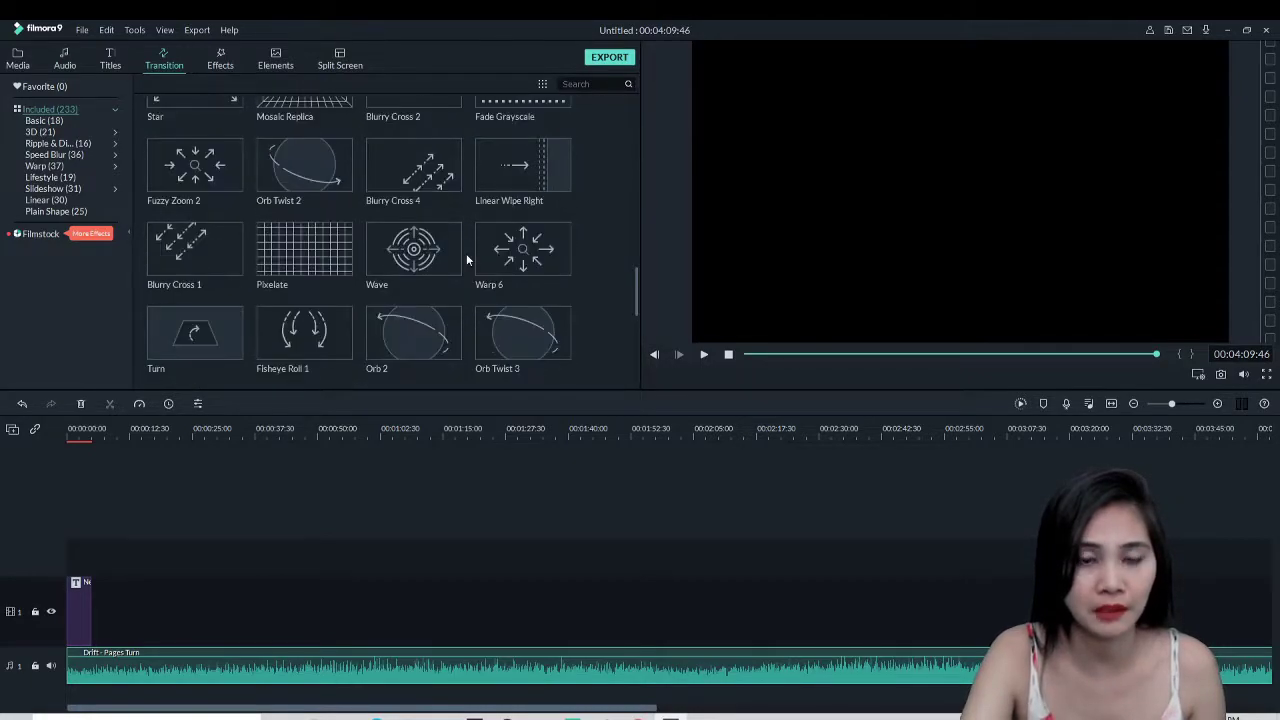
{"action": "mouse_move", "coordinate": [413, 333]}
{"action": "left_mouse_down"}
{"action": "mouse_move", "coordinate": [380, 380]}
{"action": "mouse_move", "coordinate": [100, 602]}
{"action": "left_mouse_up"}
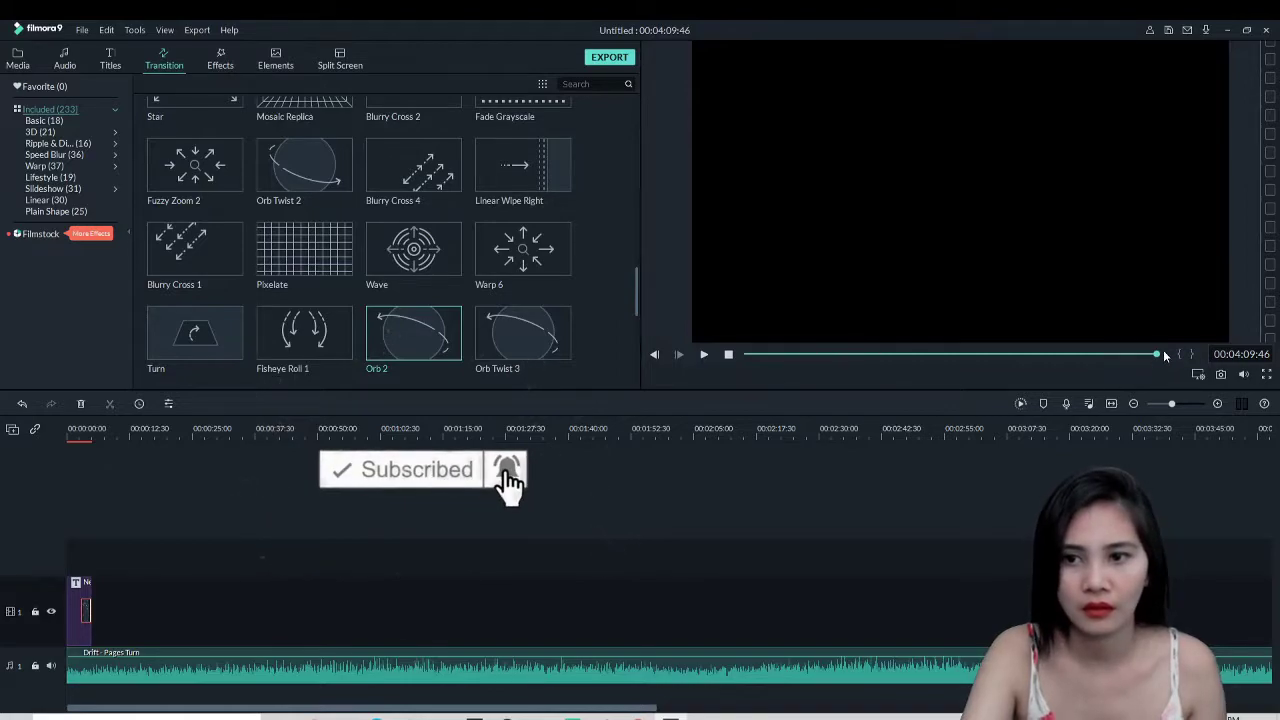
{"action": "left_click_drag", "start_coordinate": [1157, 354], "coordinate": [687, 370]}
{"action": "left_click", "coordinate": [703, 355]}
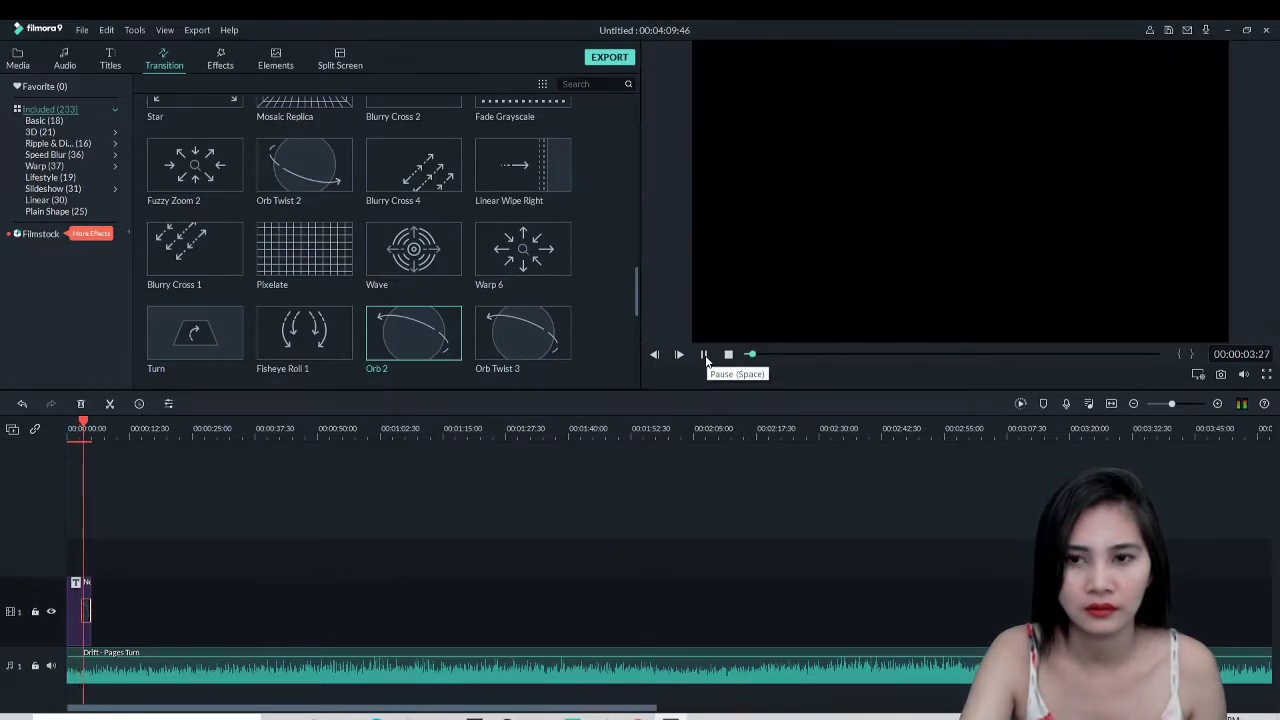
{"action": "left_click", "coordinate": [705, 355]}
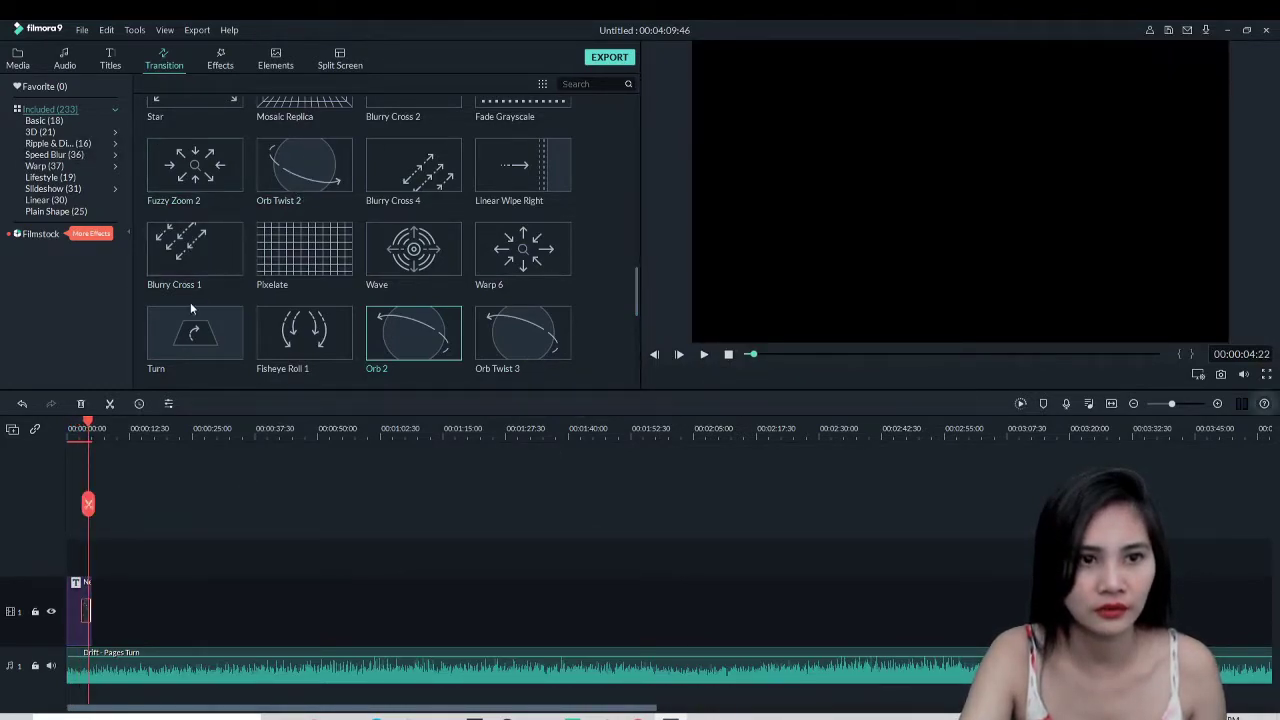
Import the YT BANNER (2) image from the Downloads folder and place it directly after the opener on the video track
{"action": "left_click", "coordinate": [18, 64]}
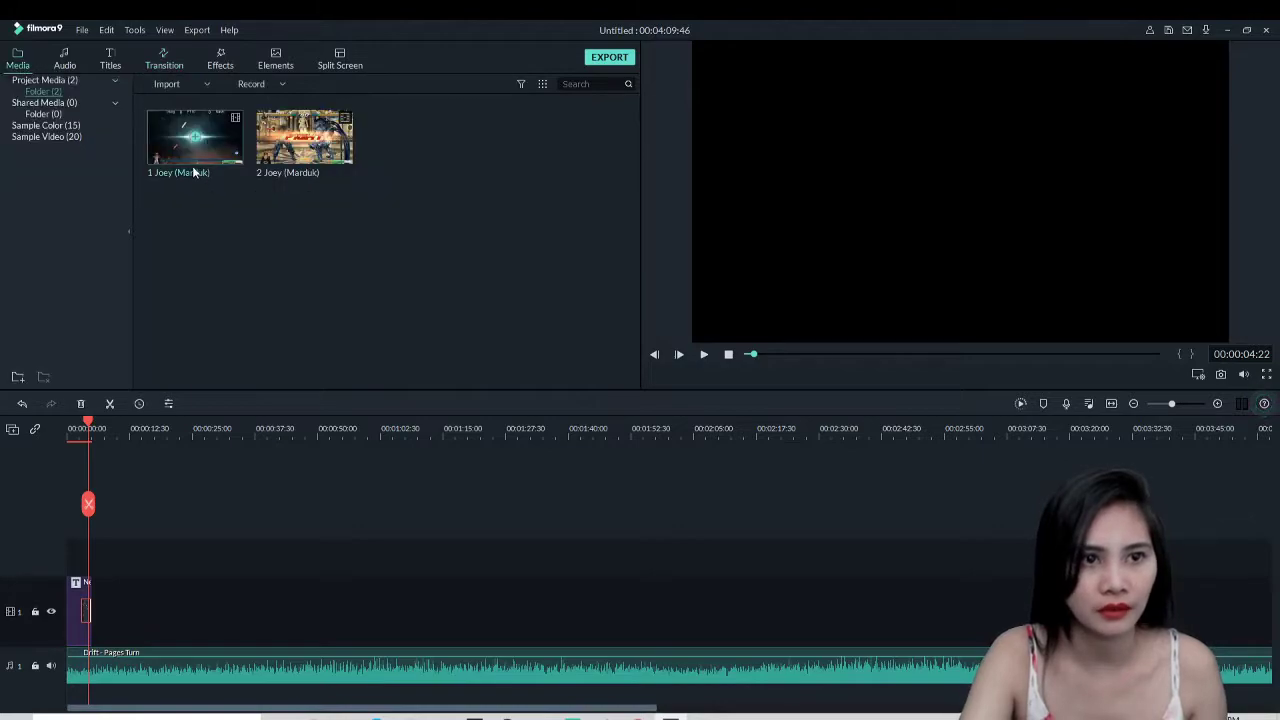
{"action": "left_click", "coordinate": [172, 86]}
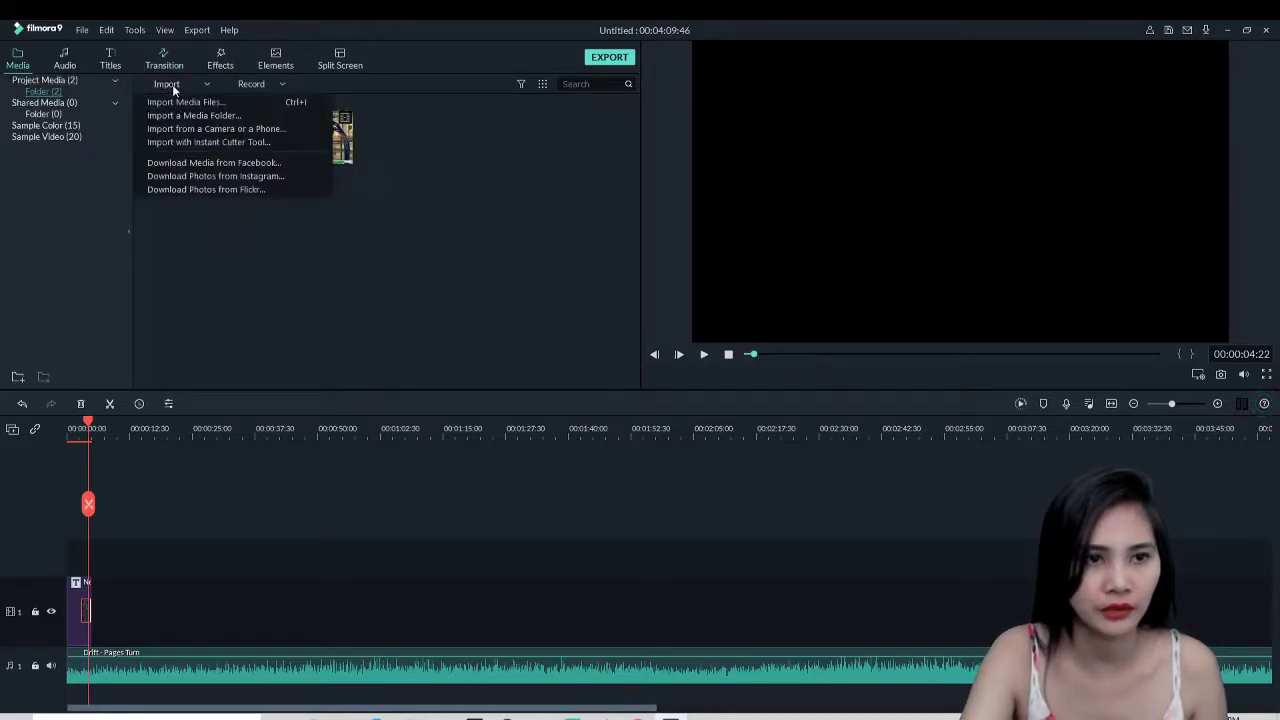
{"action": "left_click", "coordinate": [201, 100]}
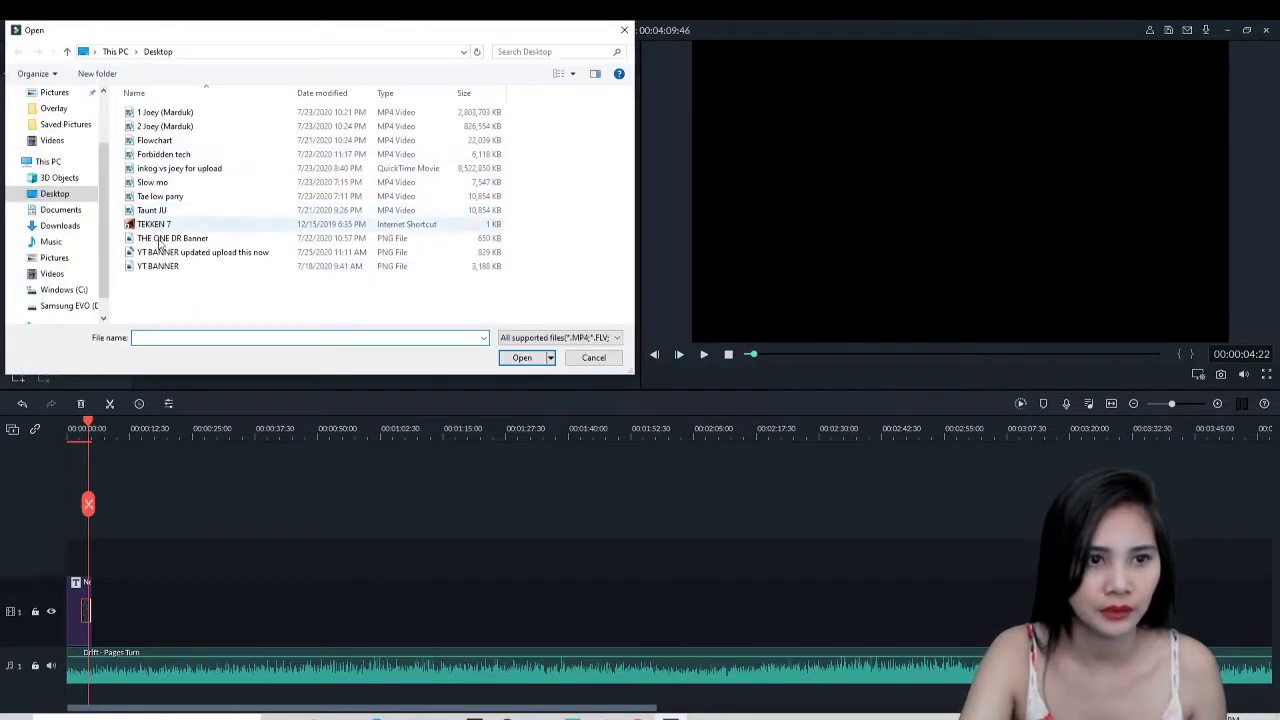
{"action": "left_click", "coordinate": [60, 226]}
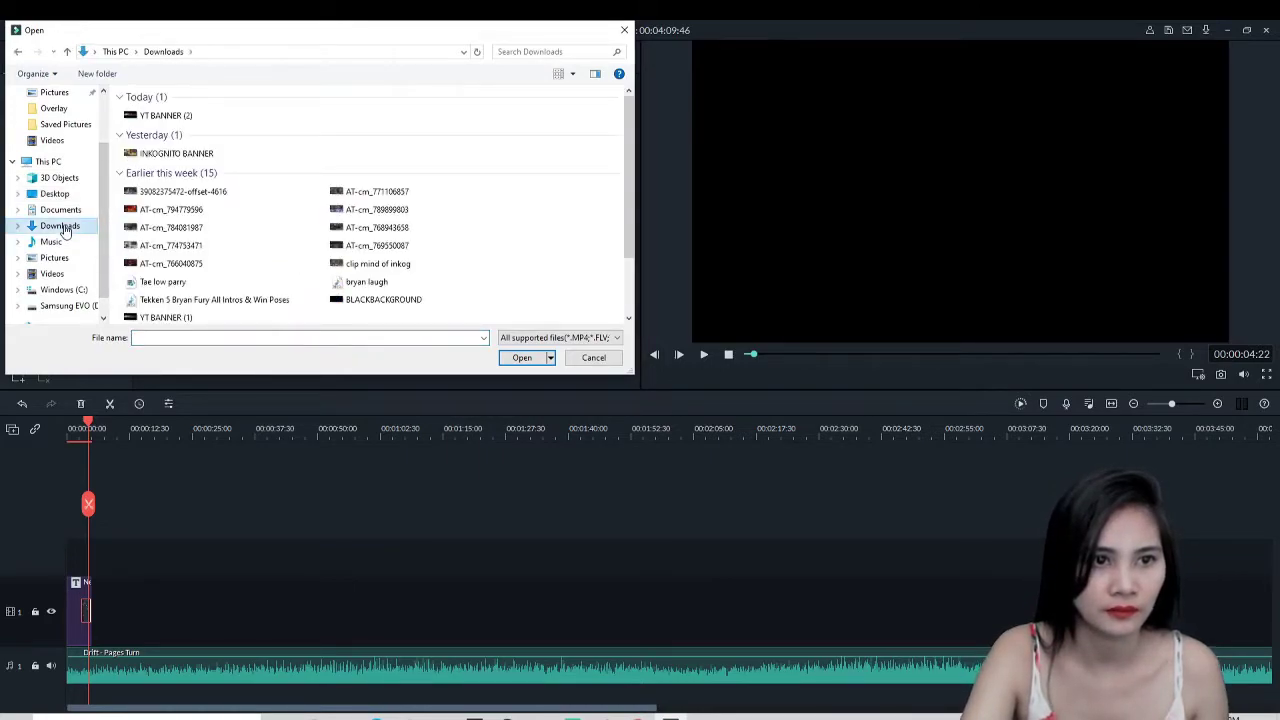
{"action": "left_click", "coordinate": [183, 117]}
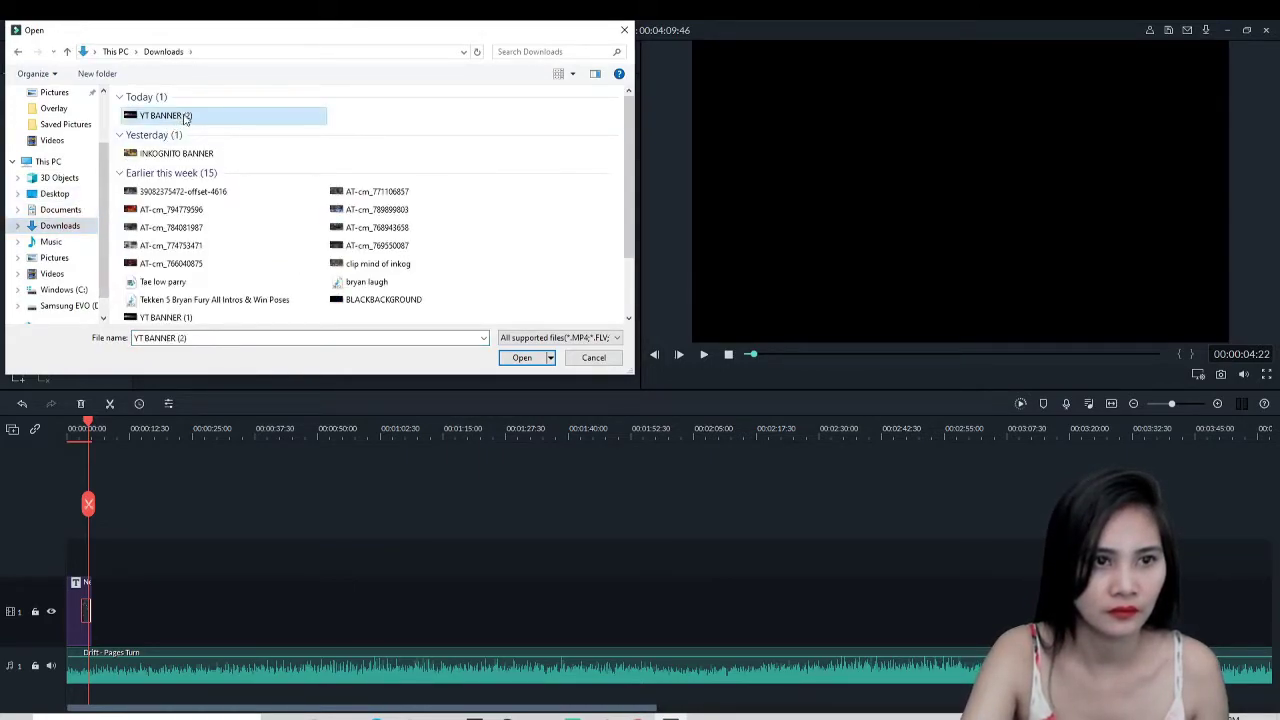
{"action": "left_click", "coordinate": [533, 361]}
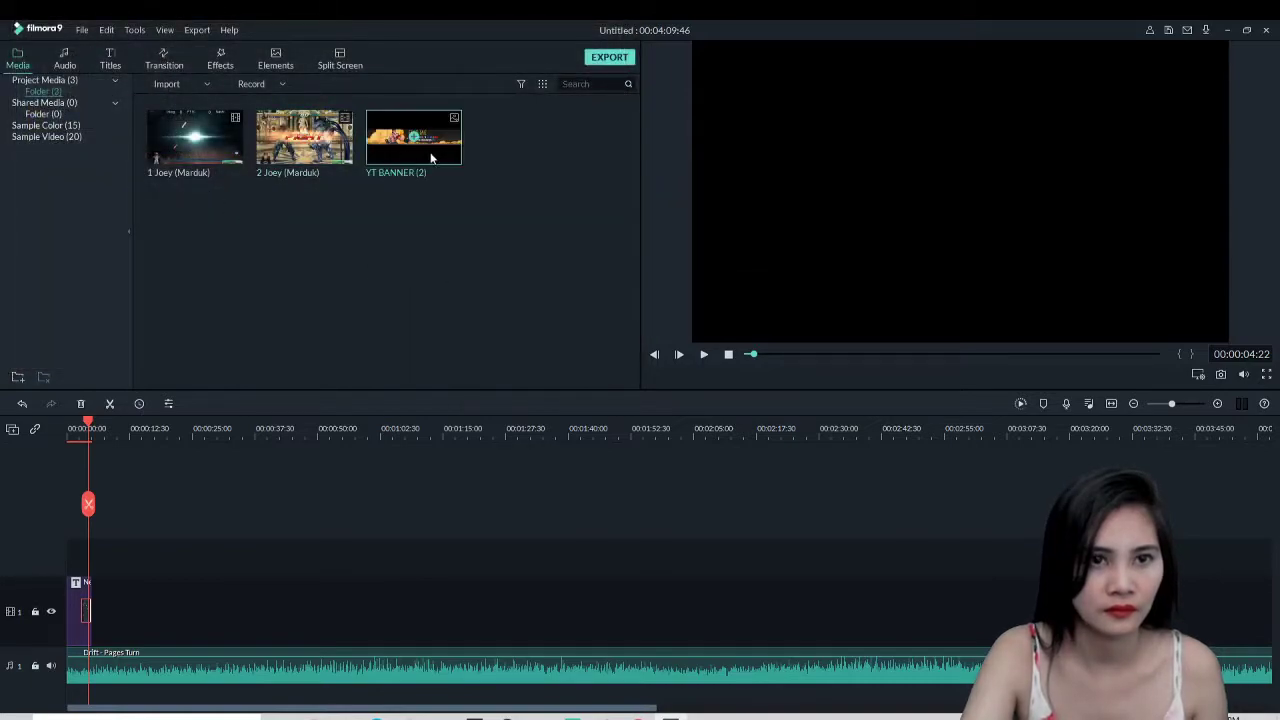
{"action": "left_click_drag", "start_coordinate": [103, 609], "coordinate": [95, 609]}
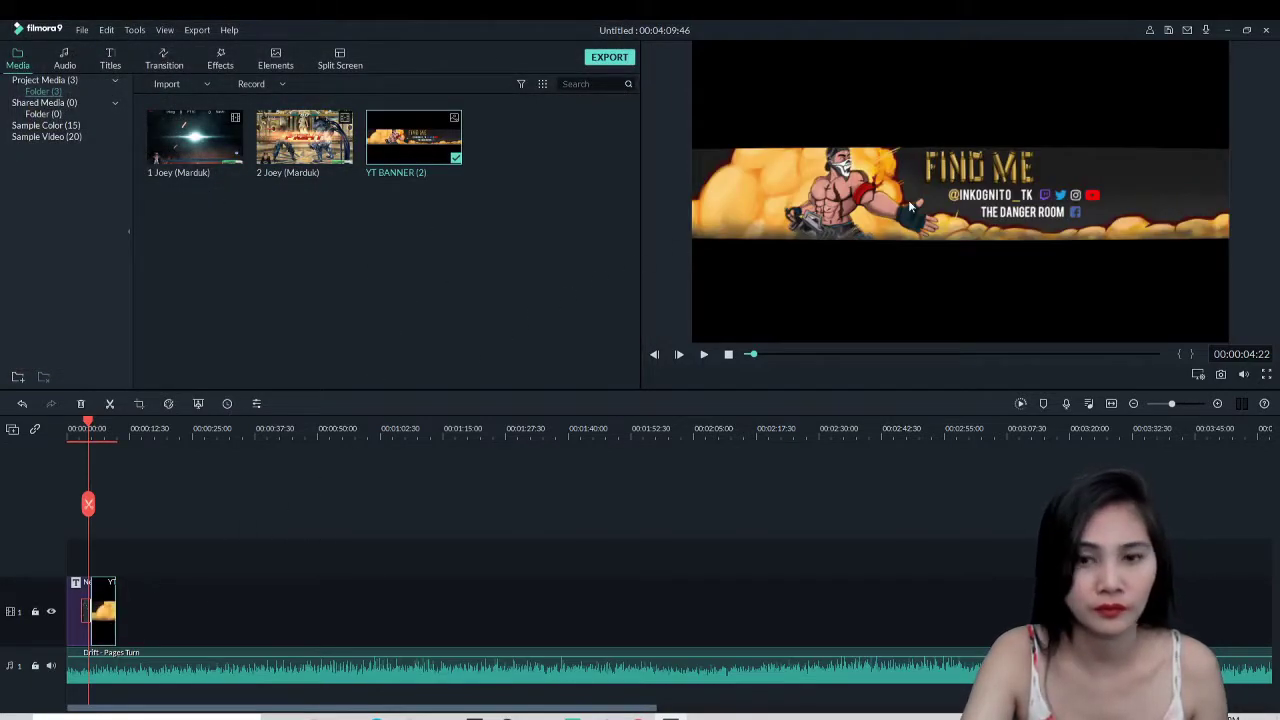
Apply the Fuzzy Zoom 2 transition between the opener and the banner image, and play the timeline from the start to check it
{"action": "left_click", "coordinate": [160, 66]}
{"action": "left_click", "coordinate": [203, 201]}
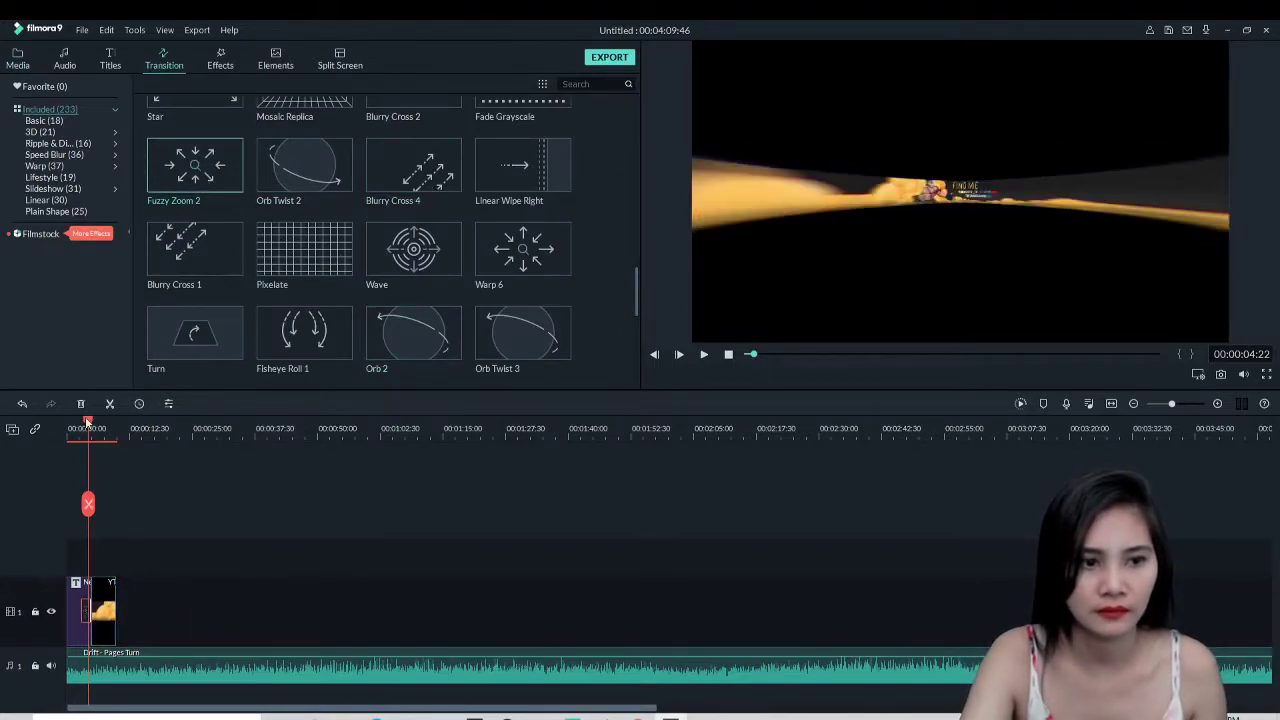
{"action": "left_click_drag", "start_coordinate": [88, 421], "coordinate": [20, 433]}
{"action": "left_click", "coordinate": [704, 356]}
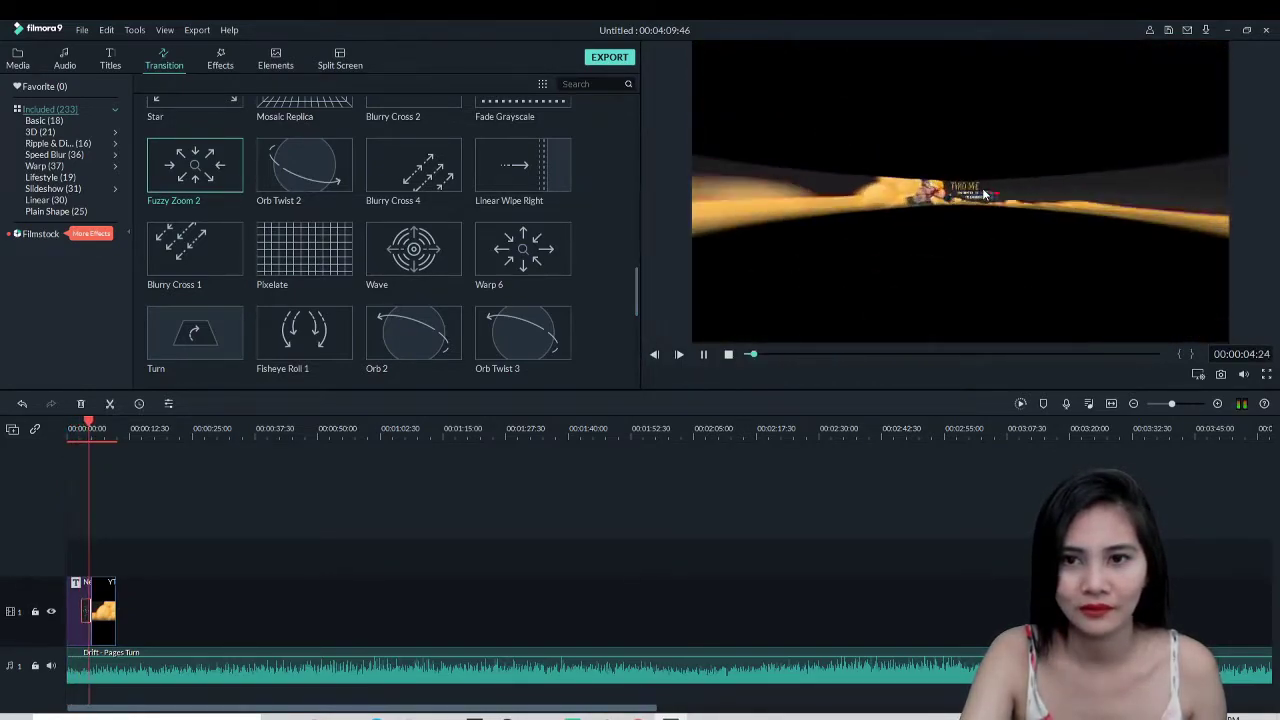
{"action": "left_click", "coordinate": [706, 356]}
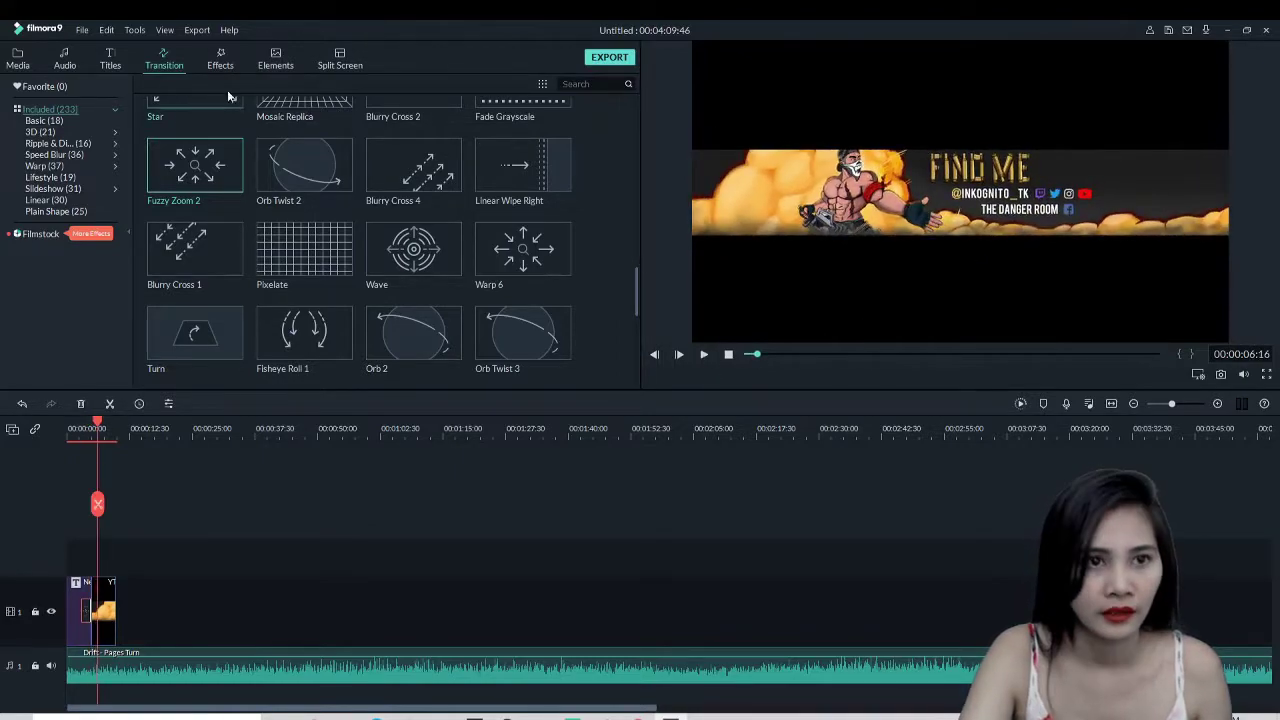
Replace the transition between the opener and the banner image with Plain Shape 8, and play the timeline from the start
{"action": "scroll", "coordinate": [370, 275], "scroll_direction": "down", "scroll_amount": 5}
{"action": "scroll", "coordinate": [381, 265], "scroll_direction": "down", "scroll_amount": 10}
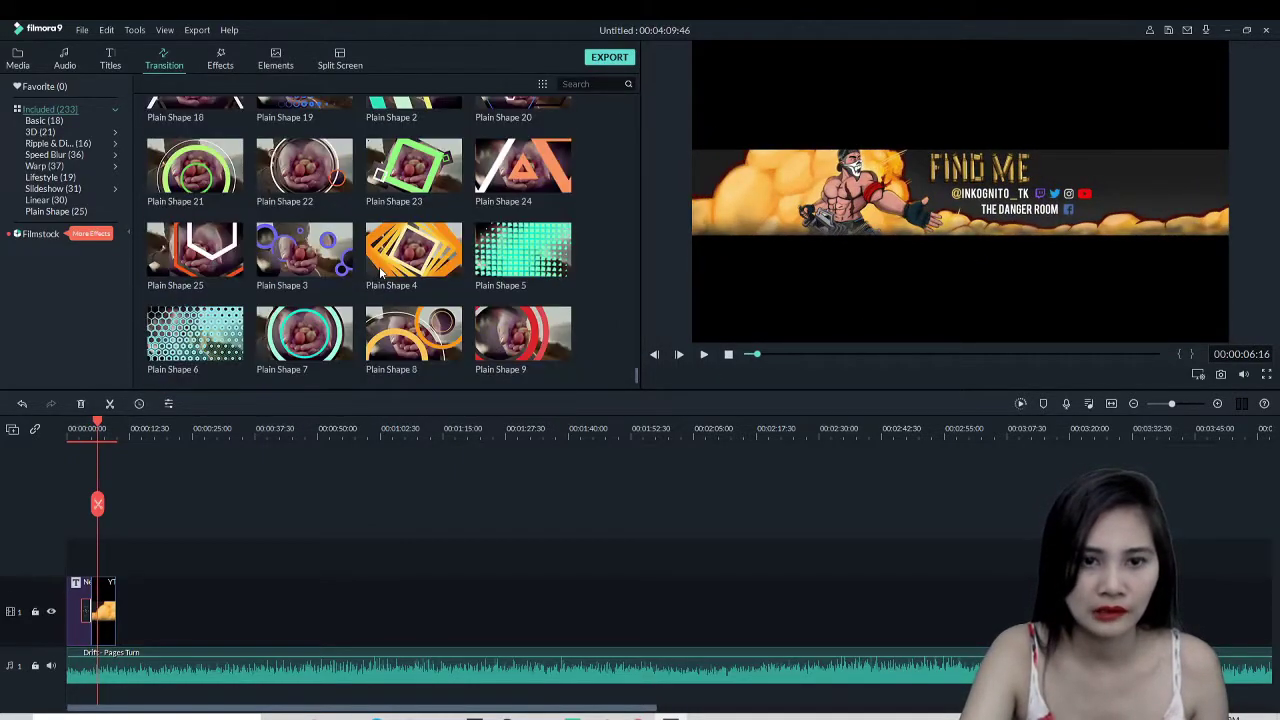
{"action": "scroll", "coordinate": [400, 265], "scroll_direction": "up", "scroll_amount": 3}
{"action": "scroll", "coordinate": [458, 252], "scroll_direction": "up", "scroll_amount": 10}
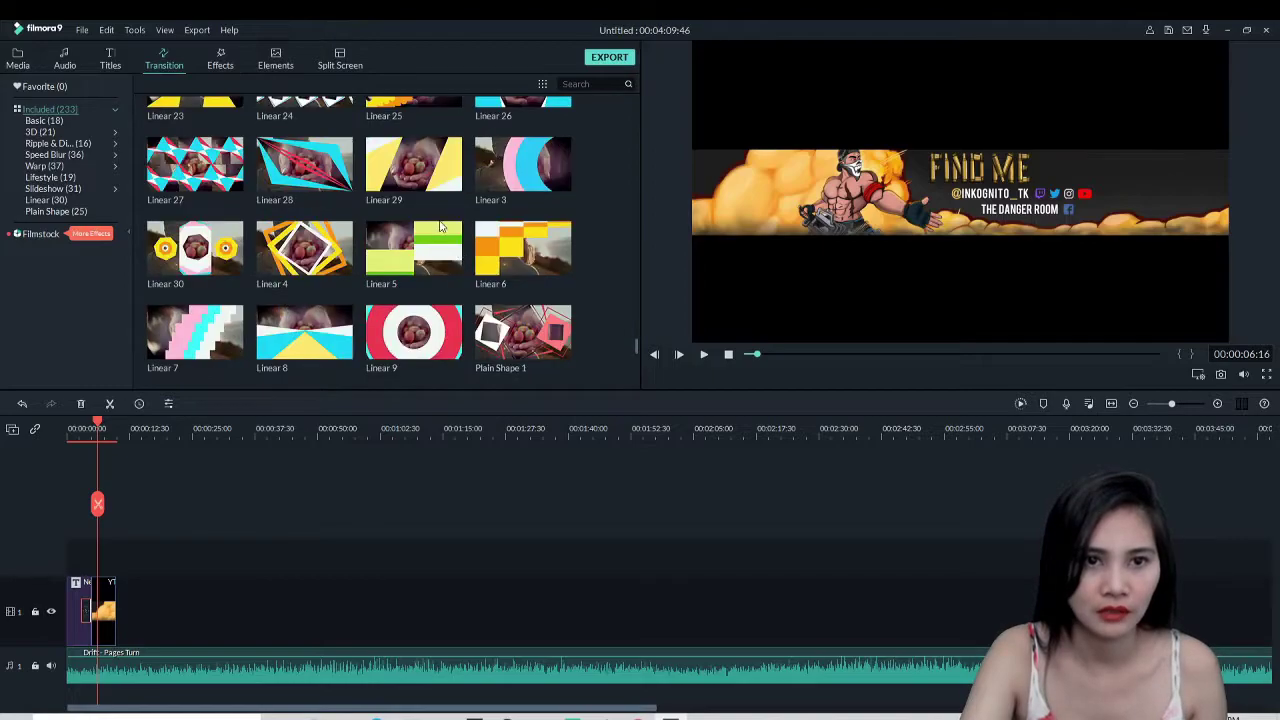
{"action": "scroll", "coordinate": [520, 176], "scroll_direction": "down", "scroll_amount": 6}
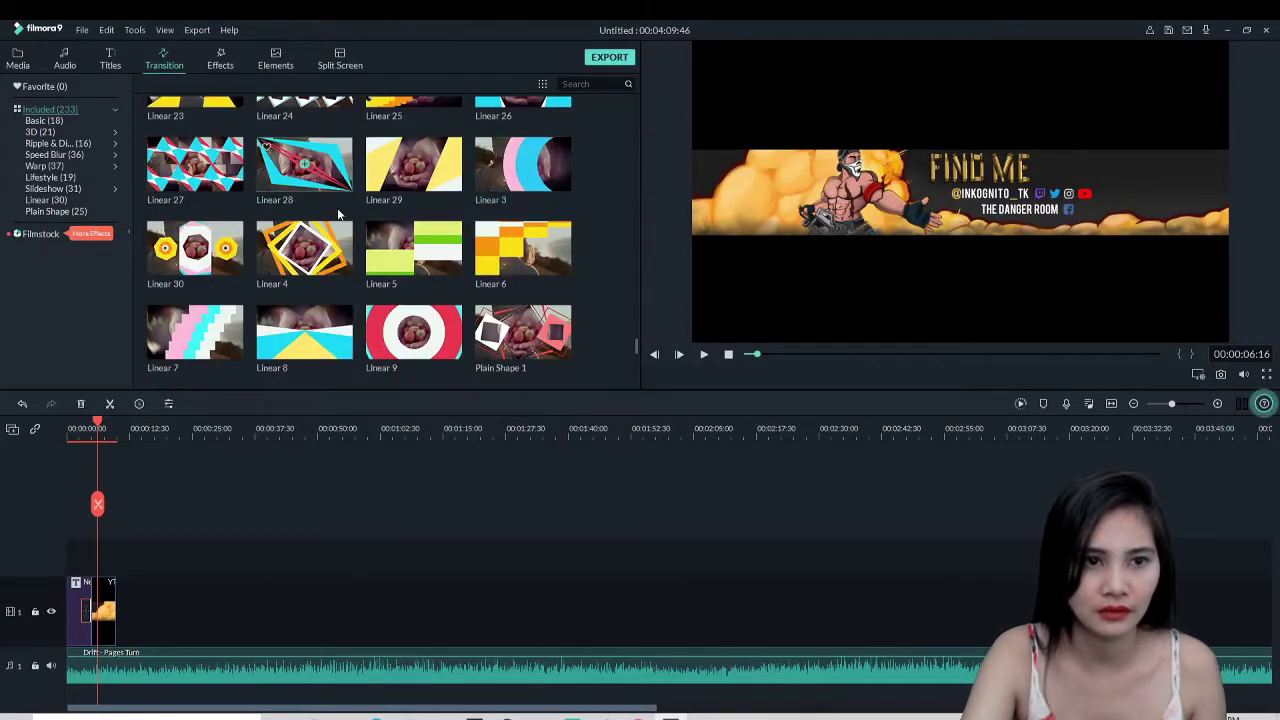
{"action": "scroll", "coordinate": [267, 285], "scroll_direction": "down", "scroll_amount": 6}
{"action": "scroll", "coordinate": [540, 240], "scroll_direction": "down", "scroll_amount": 1}
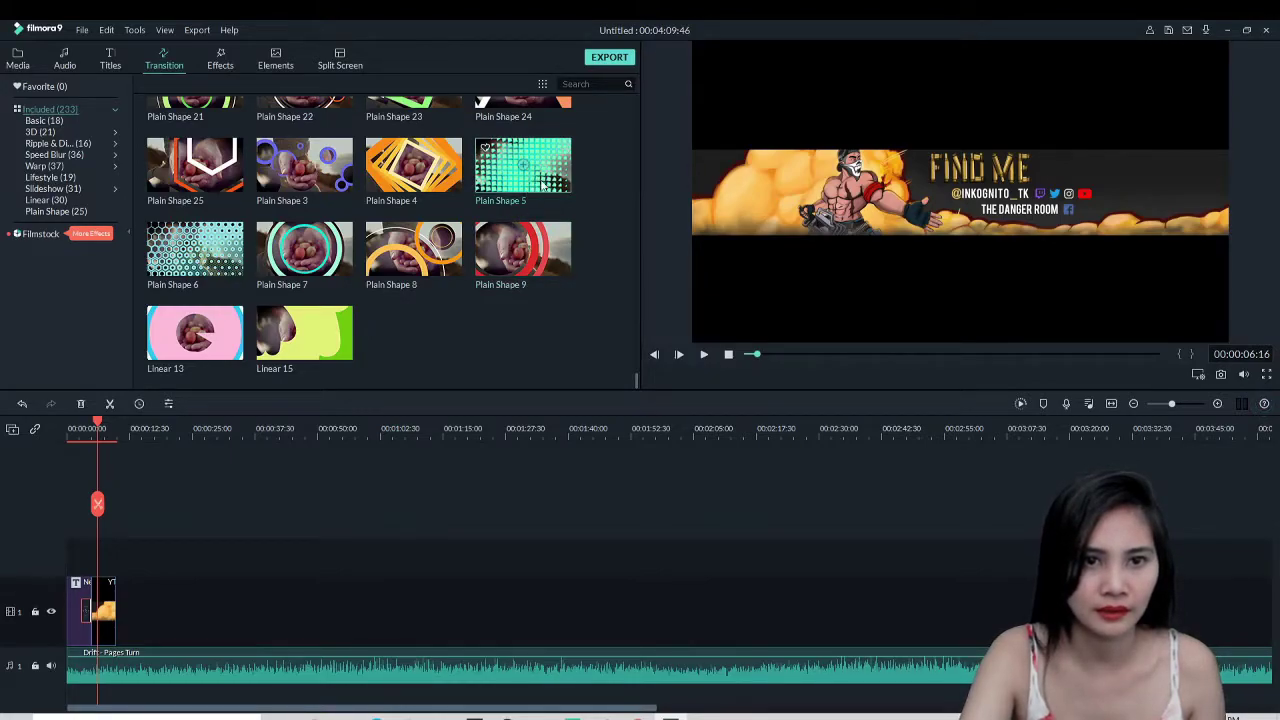
{"action": "left_click", "coordinate": [417, 256]}
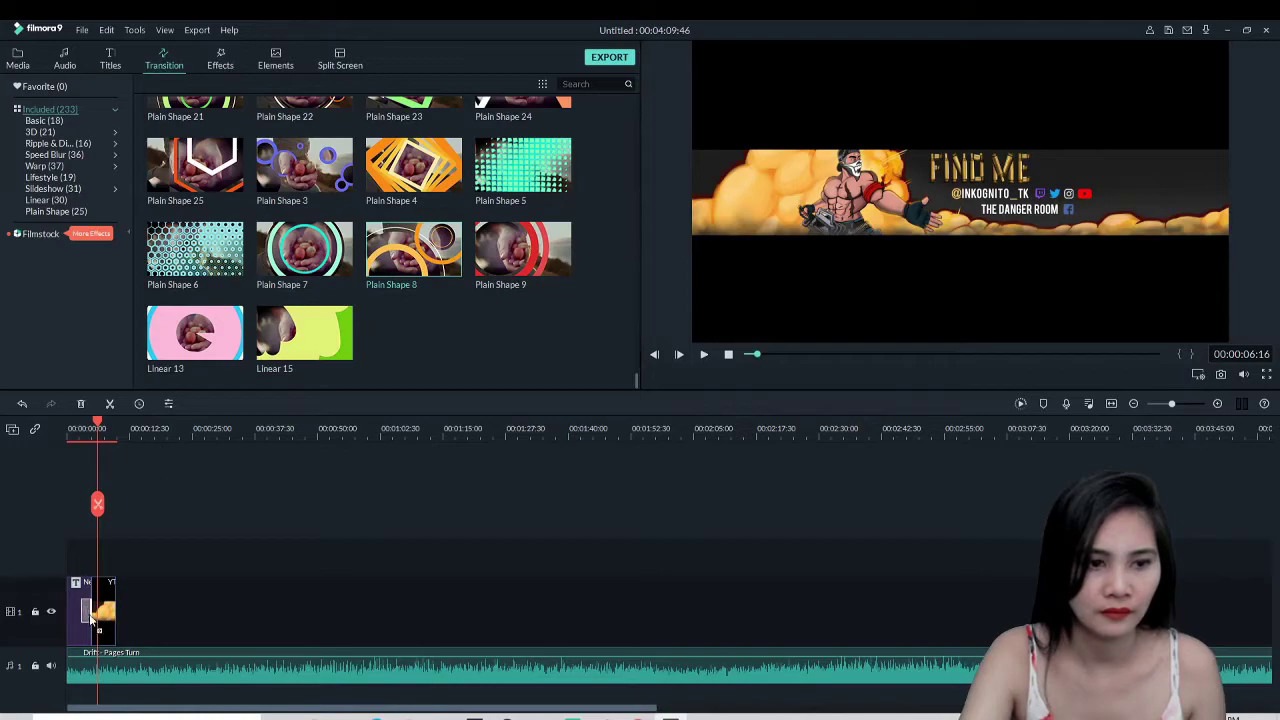
{"action": "left_click_drag", "start_coordinate": [98, 420], "coordinate": [68, 424]}
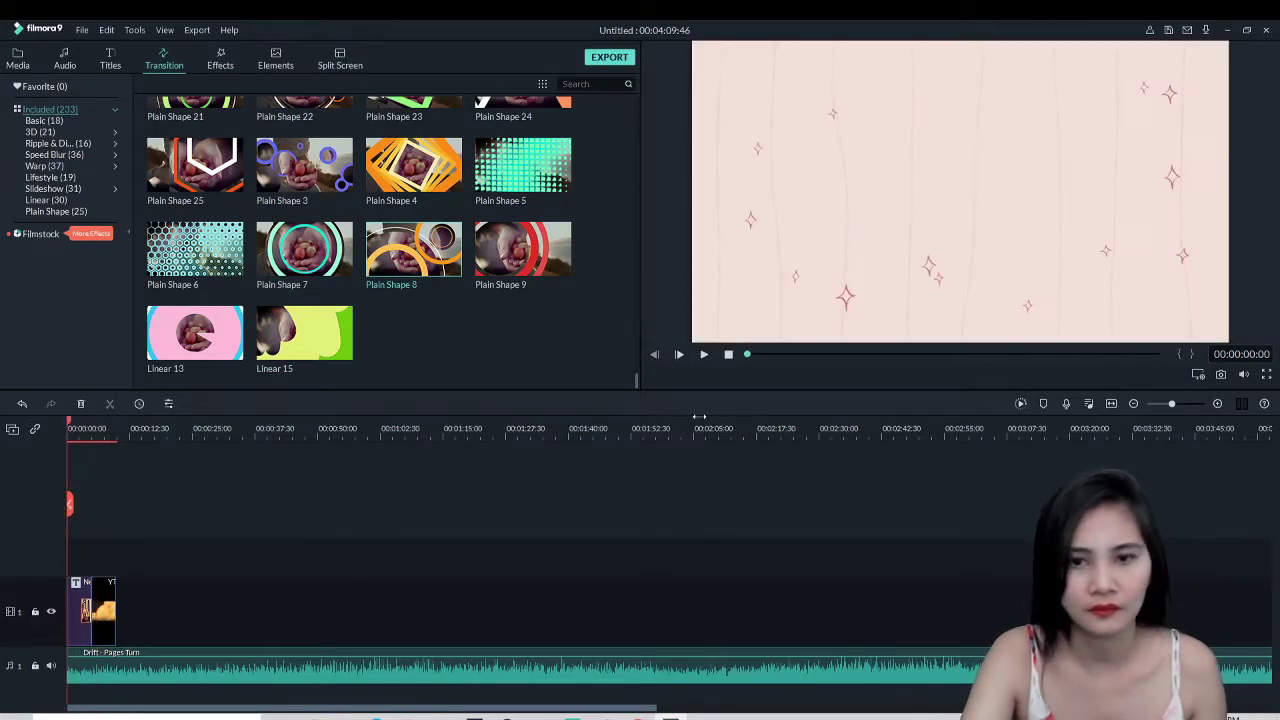
{"action": "left_click", "coordinate": [703, 356]}
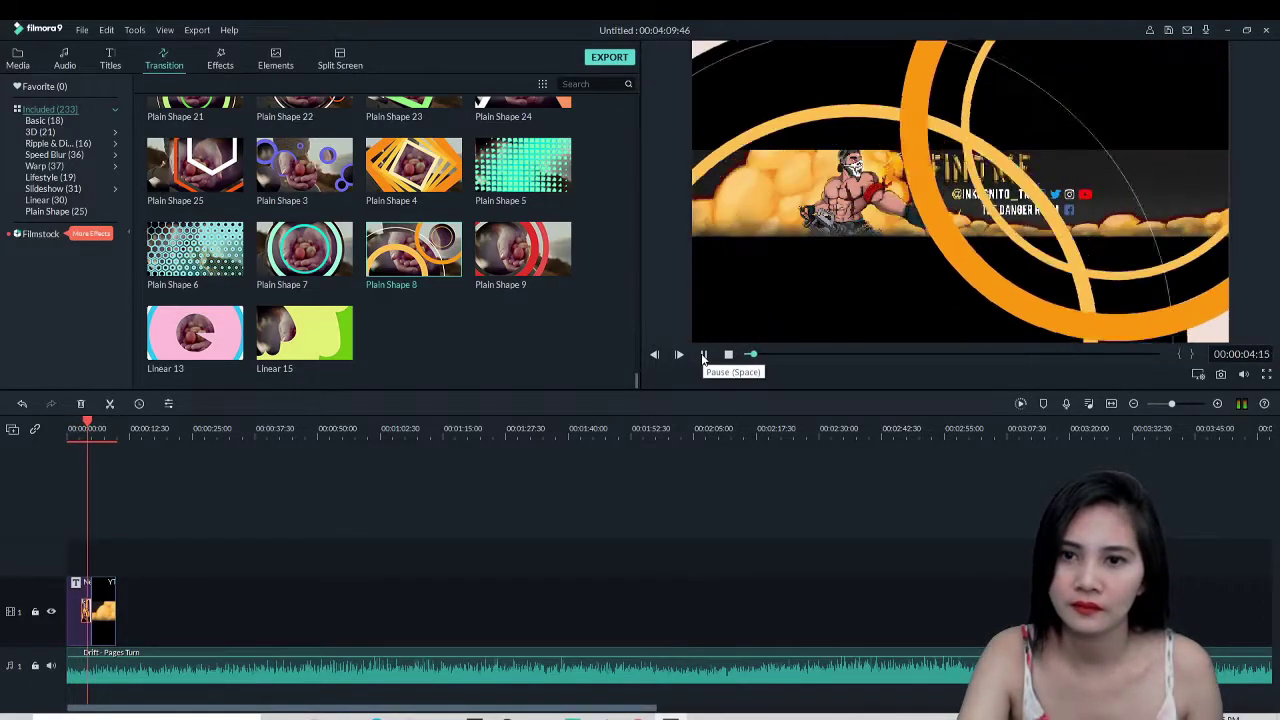
{"action": "left_click", "coordinate": [703, 356]}
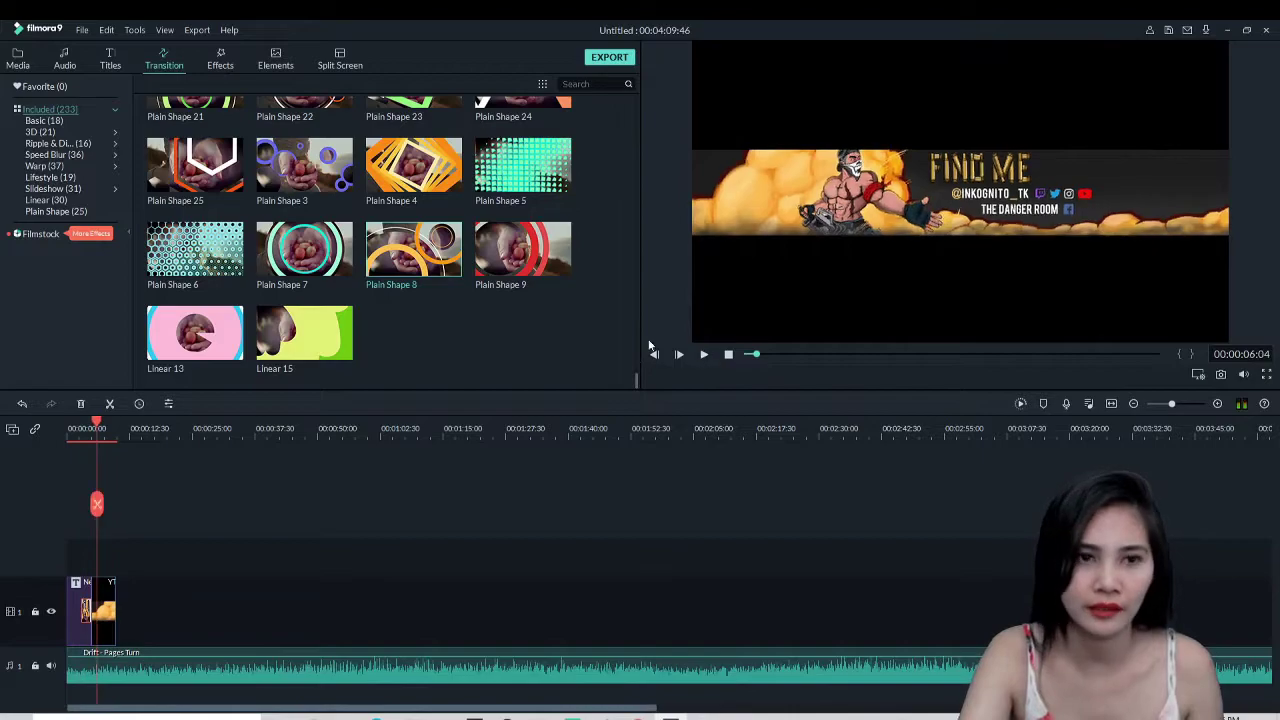
Try the 1977 effect on the New Opener 40 clip at the start of the timeline
{"action": "left_click", "coordinate": [220, 65]}
{"action": "left_click", "coordinate": [70, 428]}
{"action": "left_click", "coordinate": [80, 610]}
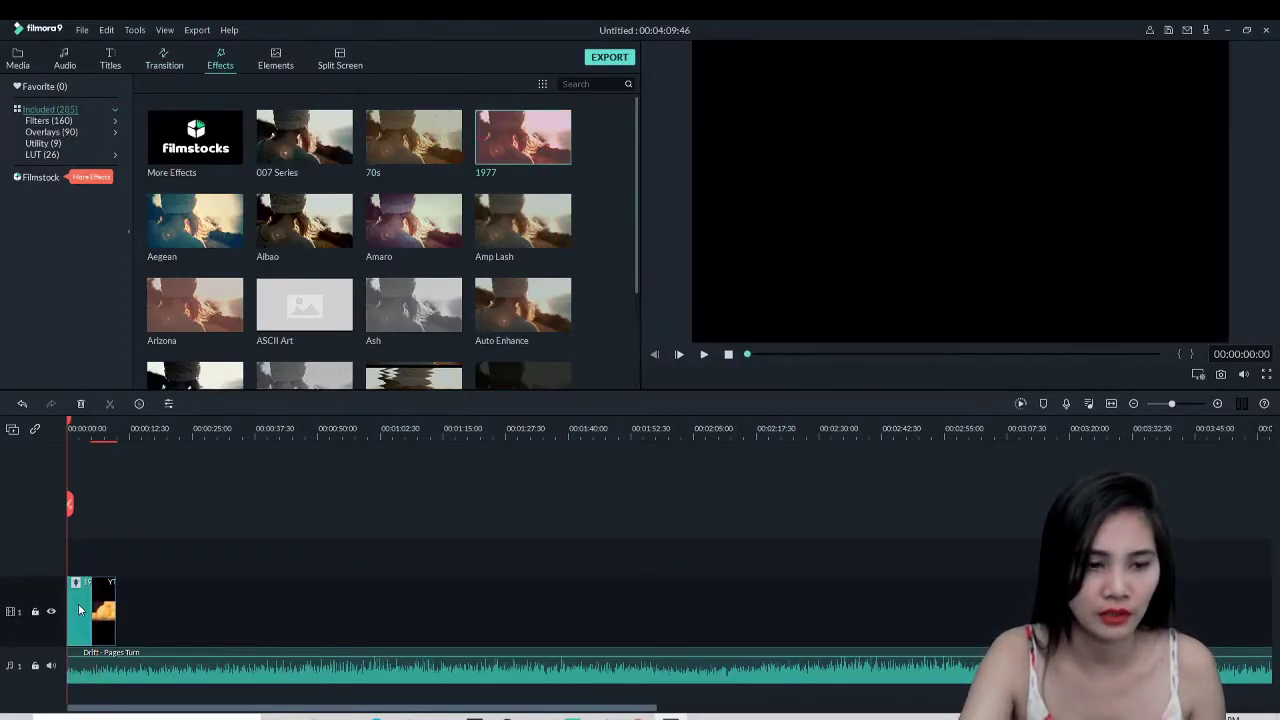
{"action": "left_click", "coordinate": [110, 58]}
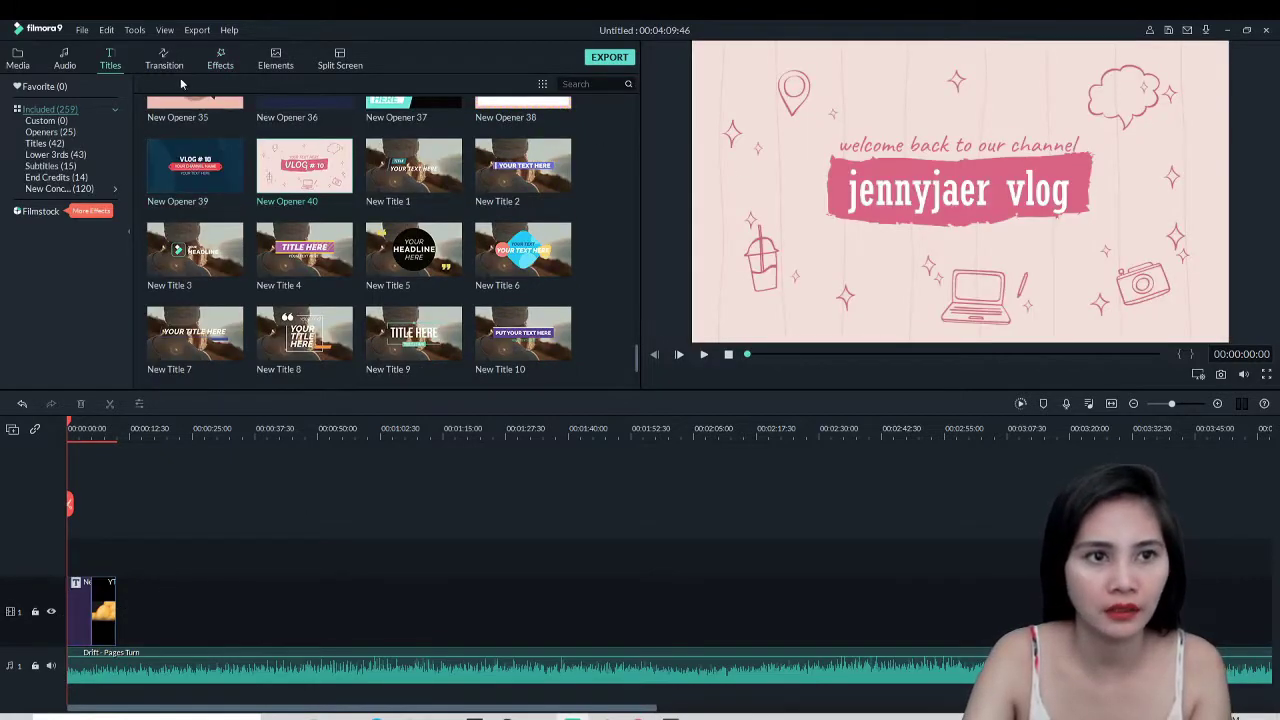
Try the Airplane3 element on a second video track above the opener and play the timeline
{"action": "left_click", "coordinate": [275, 60]}
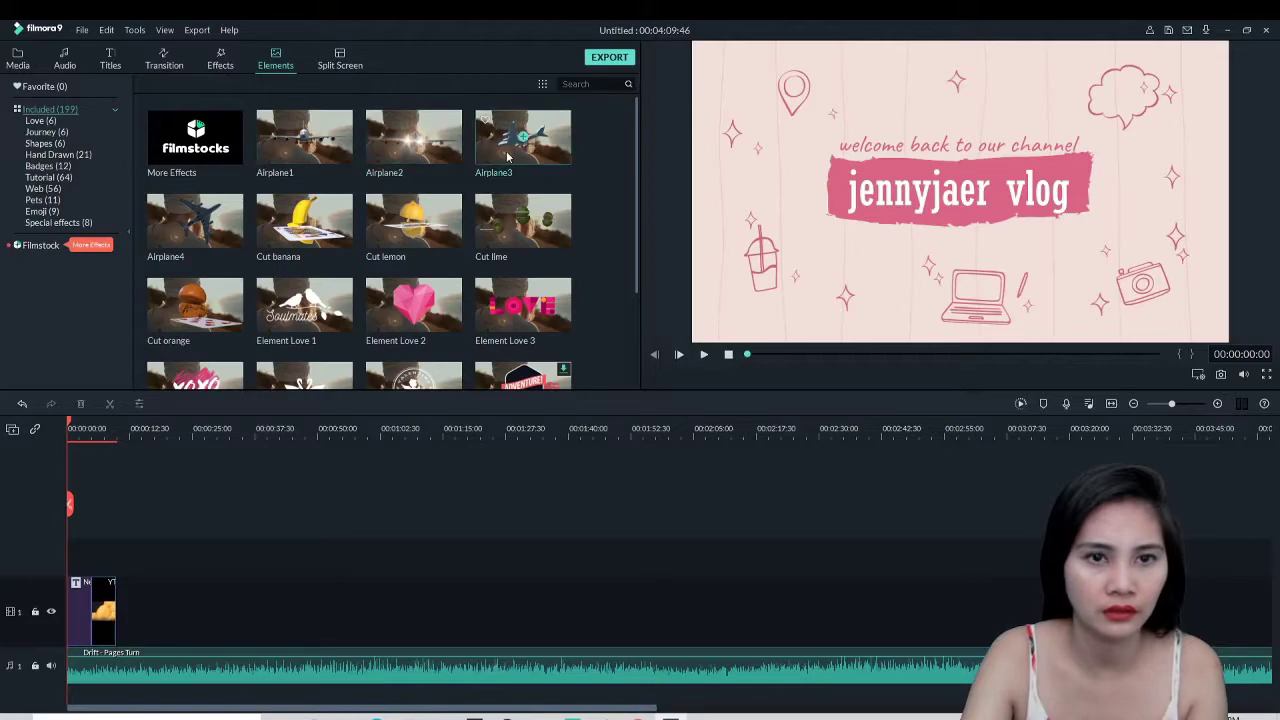
{"action": "left_click_drag", "start_coordinate": [507, 157], "coordinate": [62, 560]}
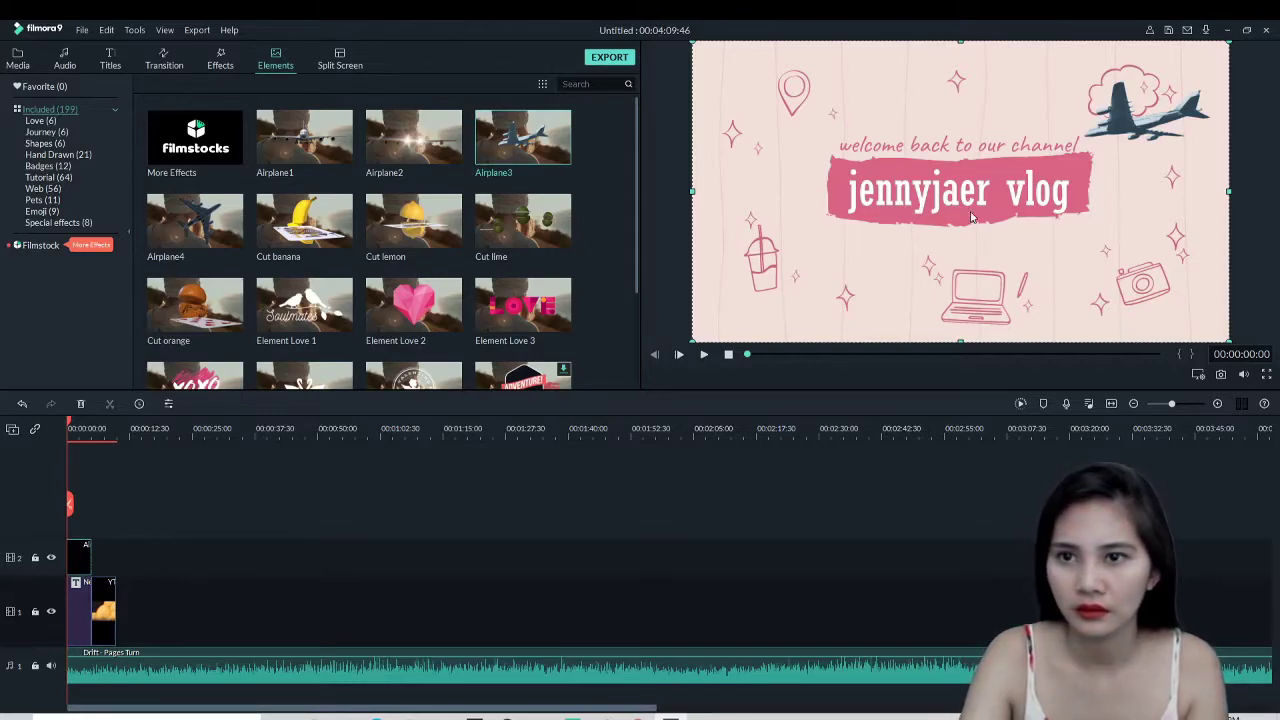
{"action": "left_click", "coordinate": [703, 355]}
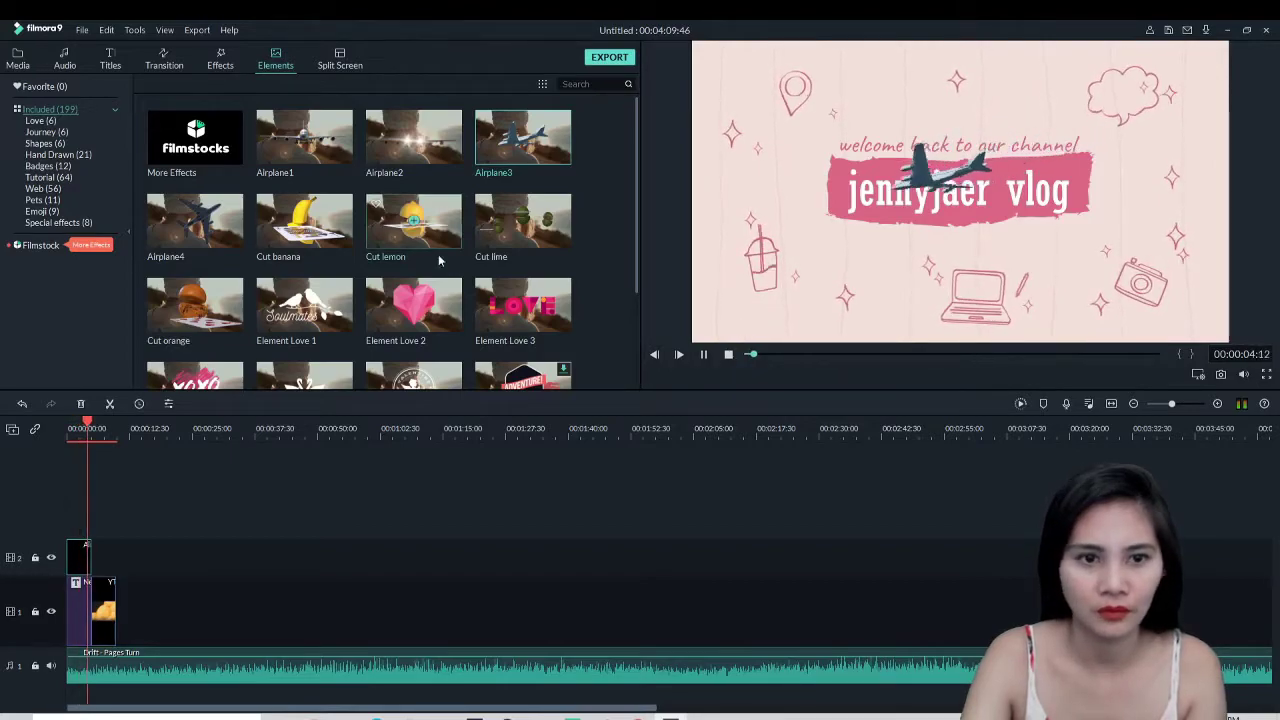
Replace the airplane element with Element Love 2, shrink the heart to under half size and place it above the welcome text
{"action": "left_click_drag", "start_coordinate": [414, 304], "coordinate": [72, 555]}
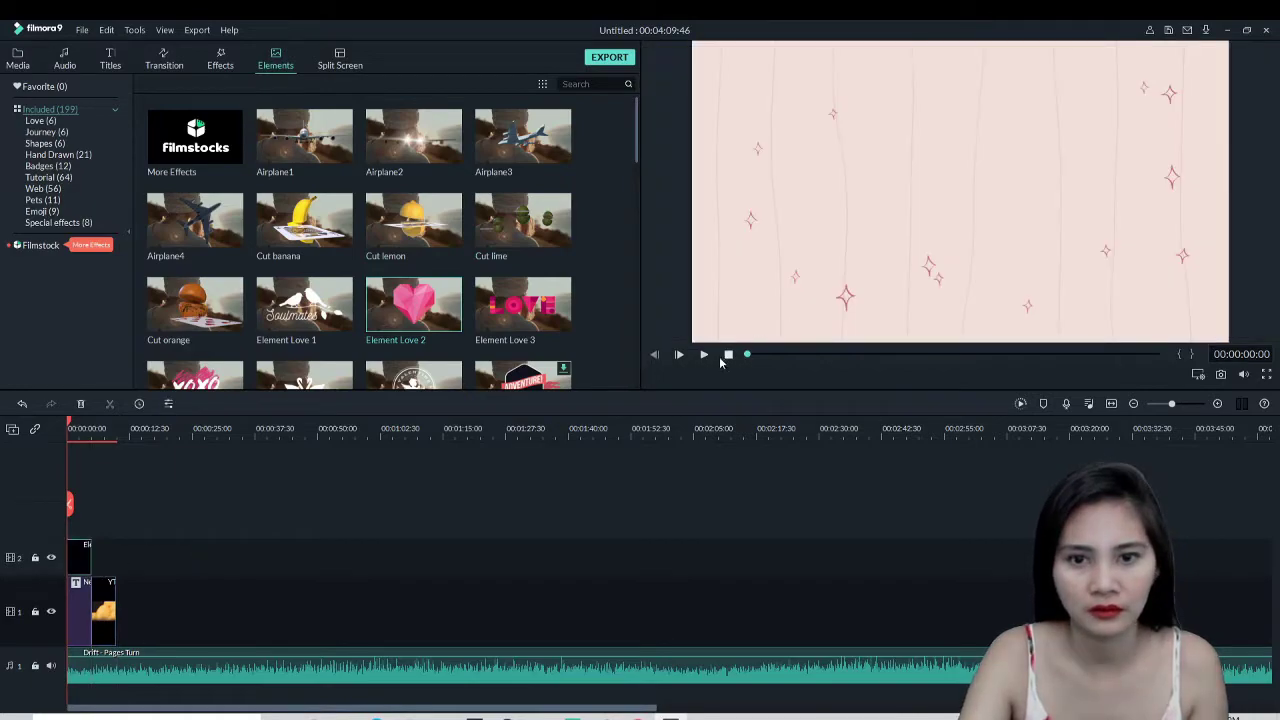
{"action": "left_click", "coordinate": [705, 356]}
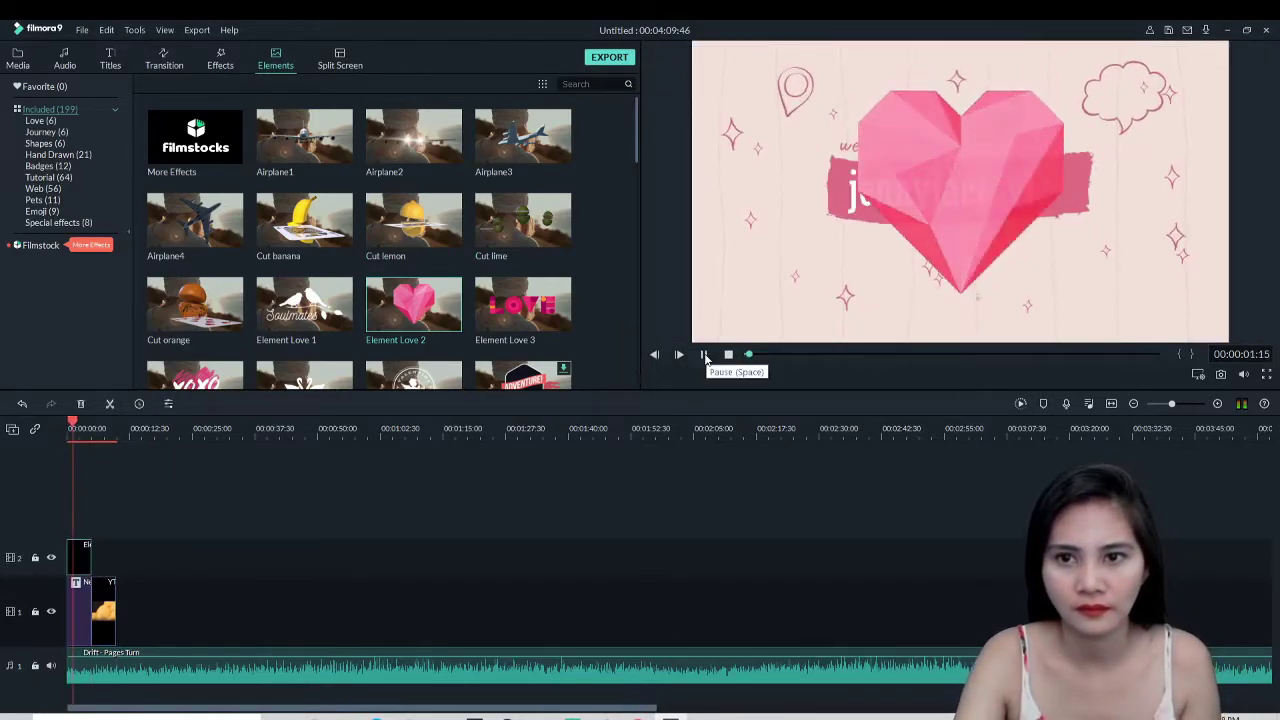
{"action": "left_click", "coordinate": [950, 183]}
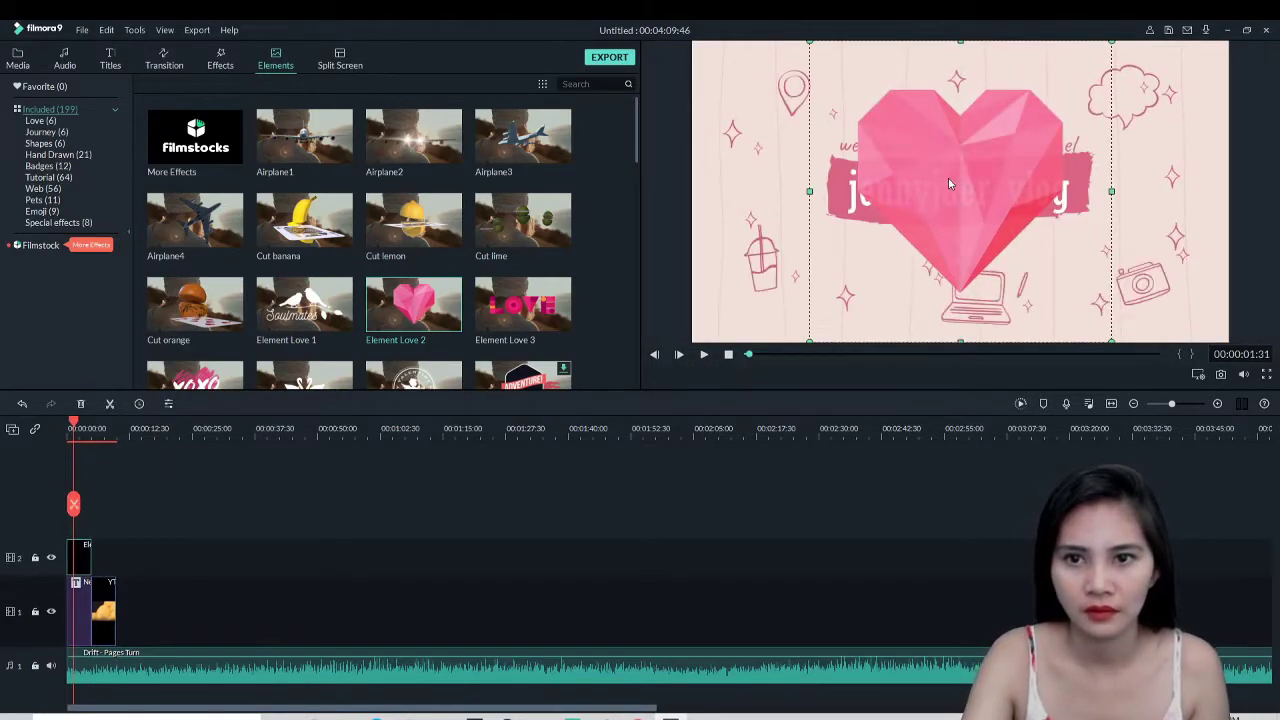
{"action": "left_click_drag", "start_coordinate": [1113, 40], "coordinate": [938, 107]}
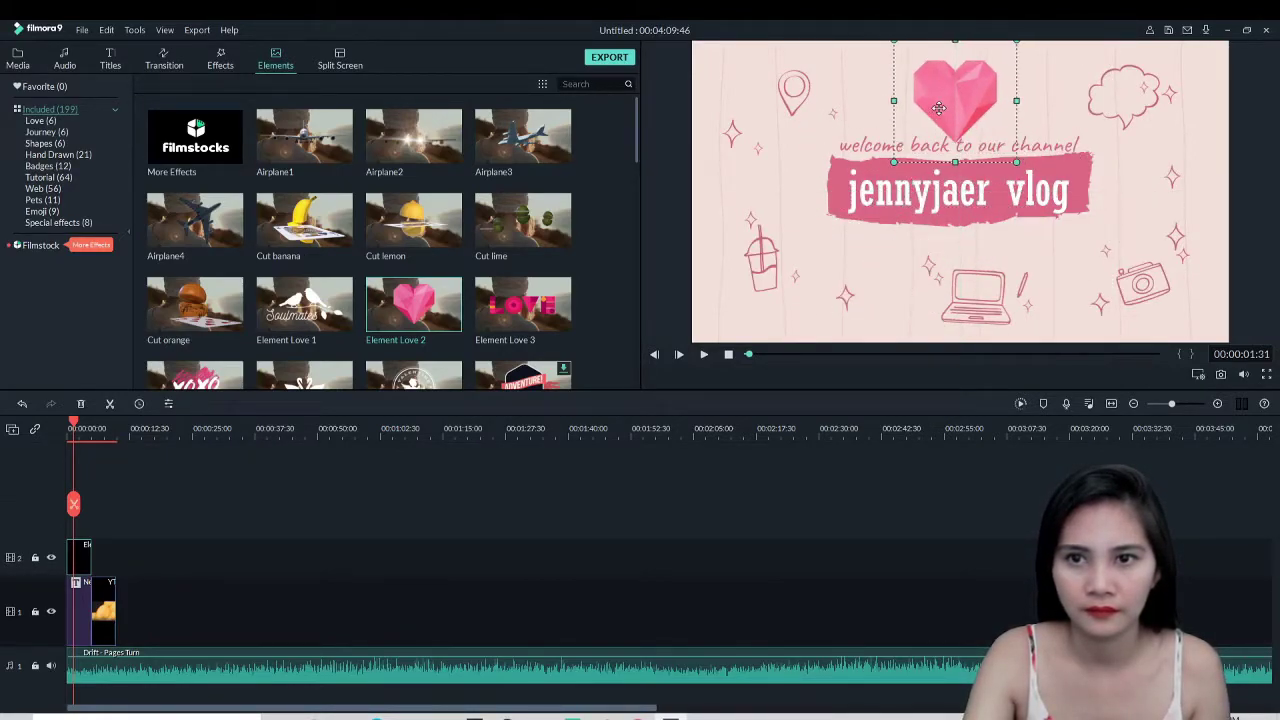
Play the timeline from the start to check the heart element over the opener
{"action": "left_click", "coordinate": [75, 427]}
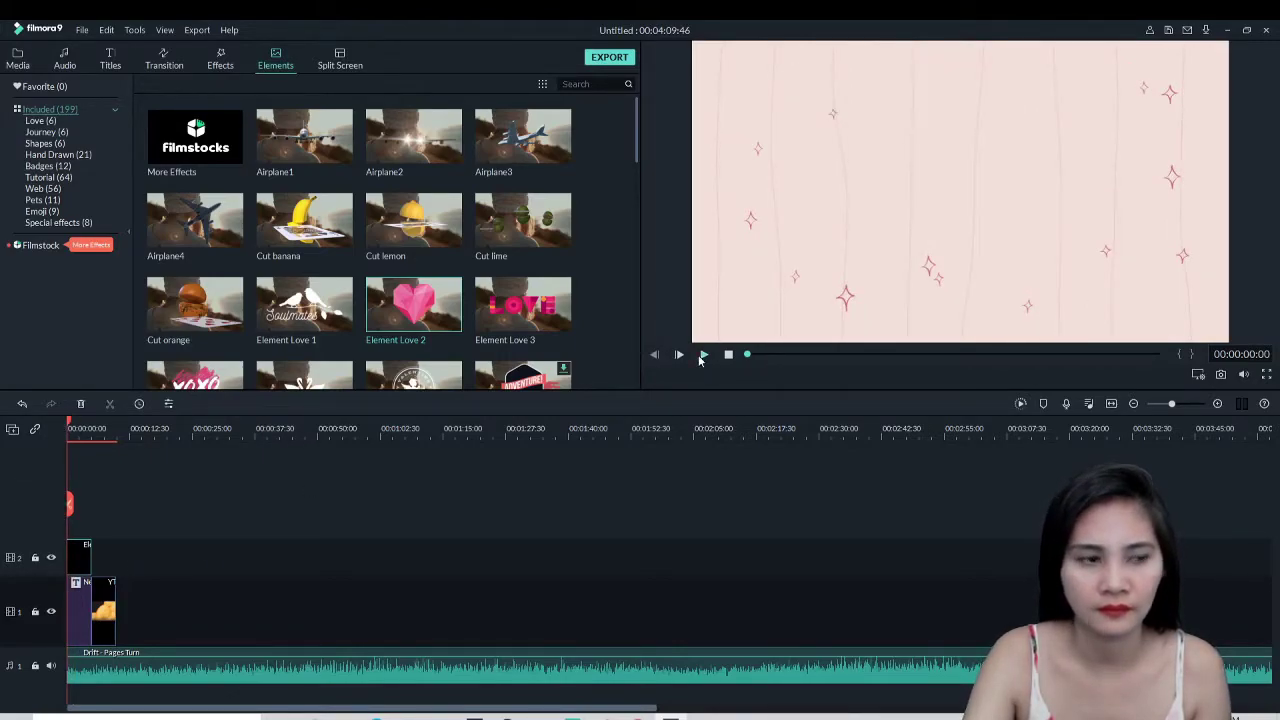
{"action": "left_click", "coordinate": [702, 356]}
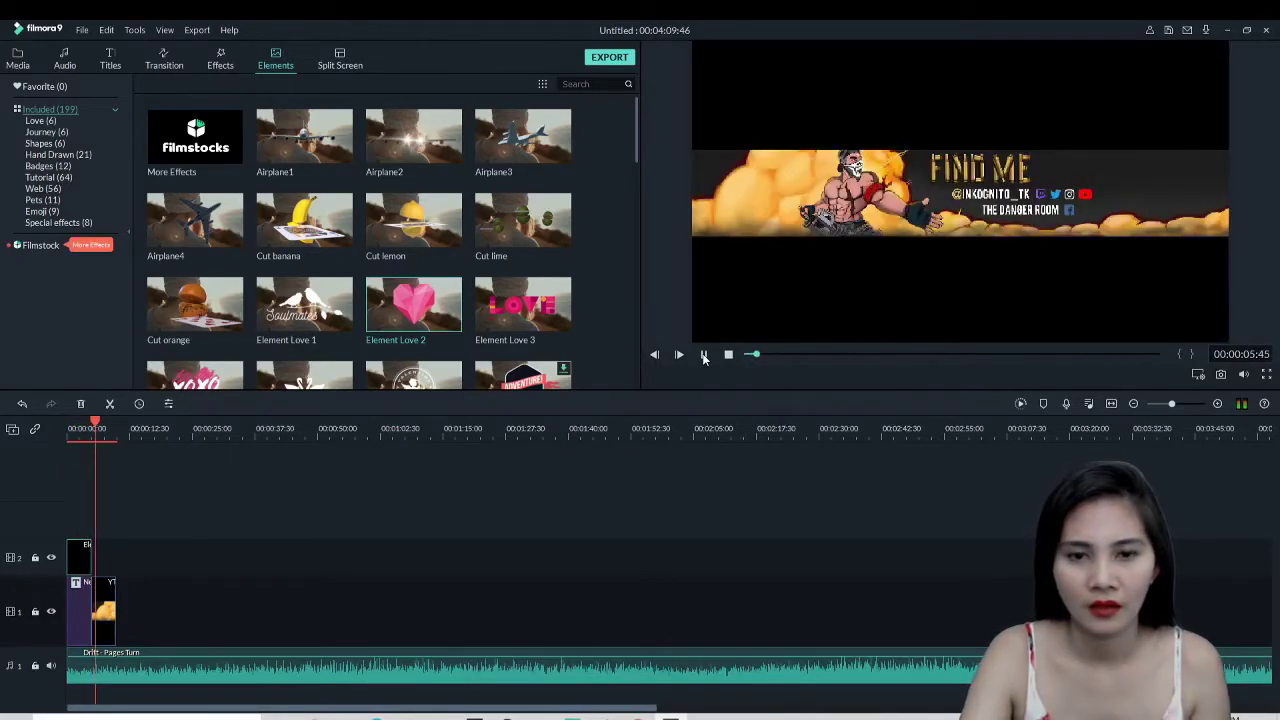
{"action": "left_click", "coordinate": [704, 356]}
{"action": "scroll", "coordinate": [409, 240], "scroll_direction": "down", "scroll_amount": 15}
{"action": "scroll", "coordinate": [405, 255], "scroll_direction": "up", "scroll_amount": 8}
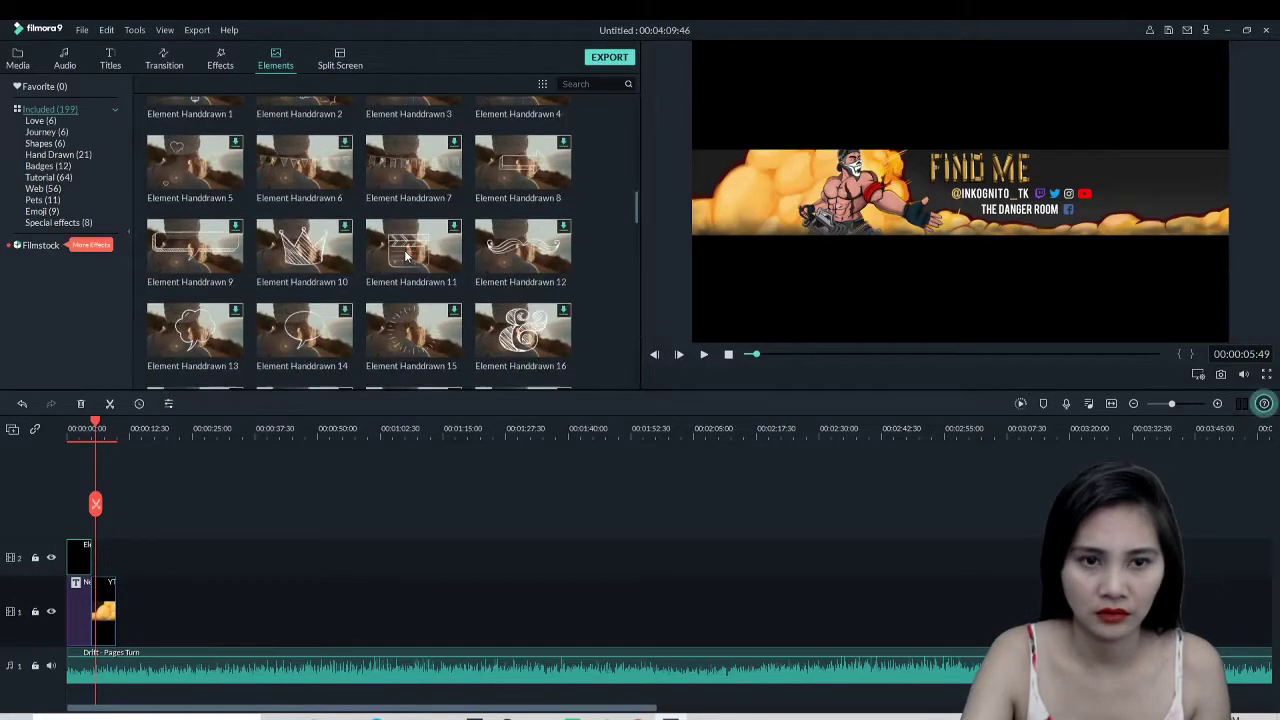
{"action": "scroll", "coordinate": [401, 258], "scroll_direction": "up", "scroll_amount": 10}
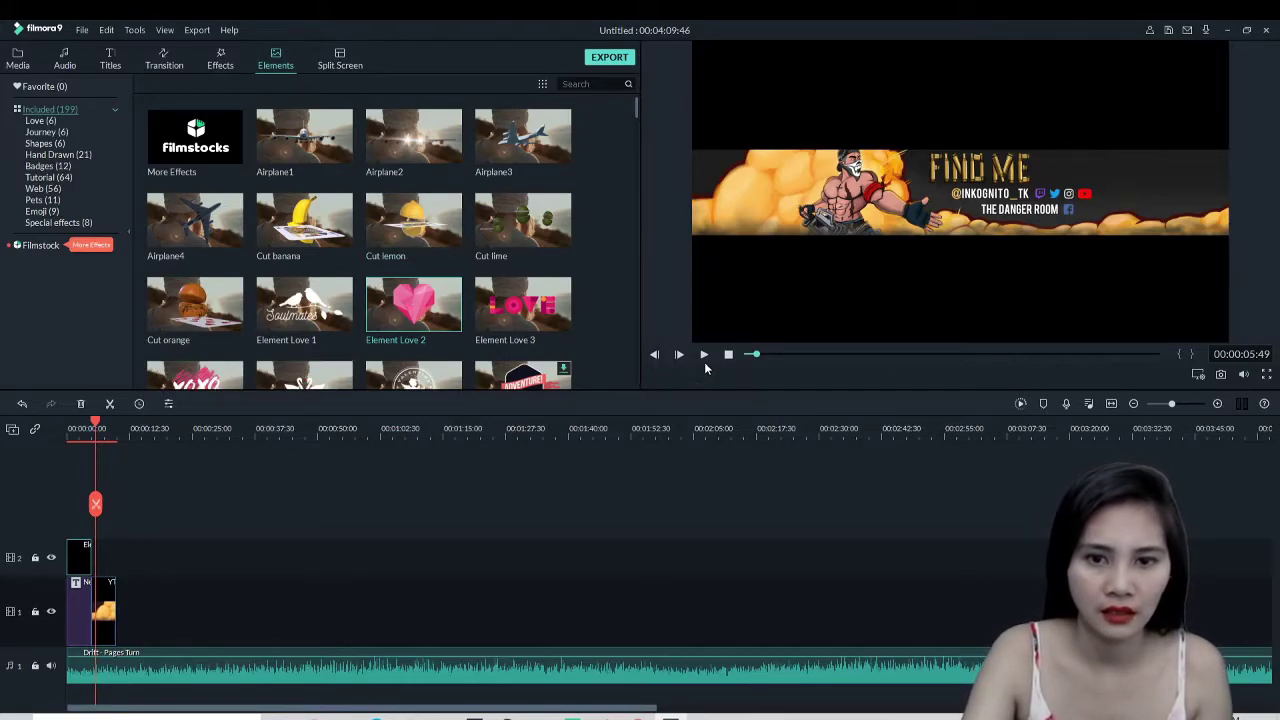
Insert the five-part split screen with a full-width middle band into the video track at the playhead, and play it
{"action": "left_click", "coordinate": [338, 64]}
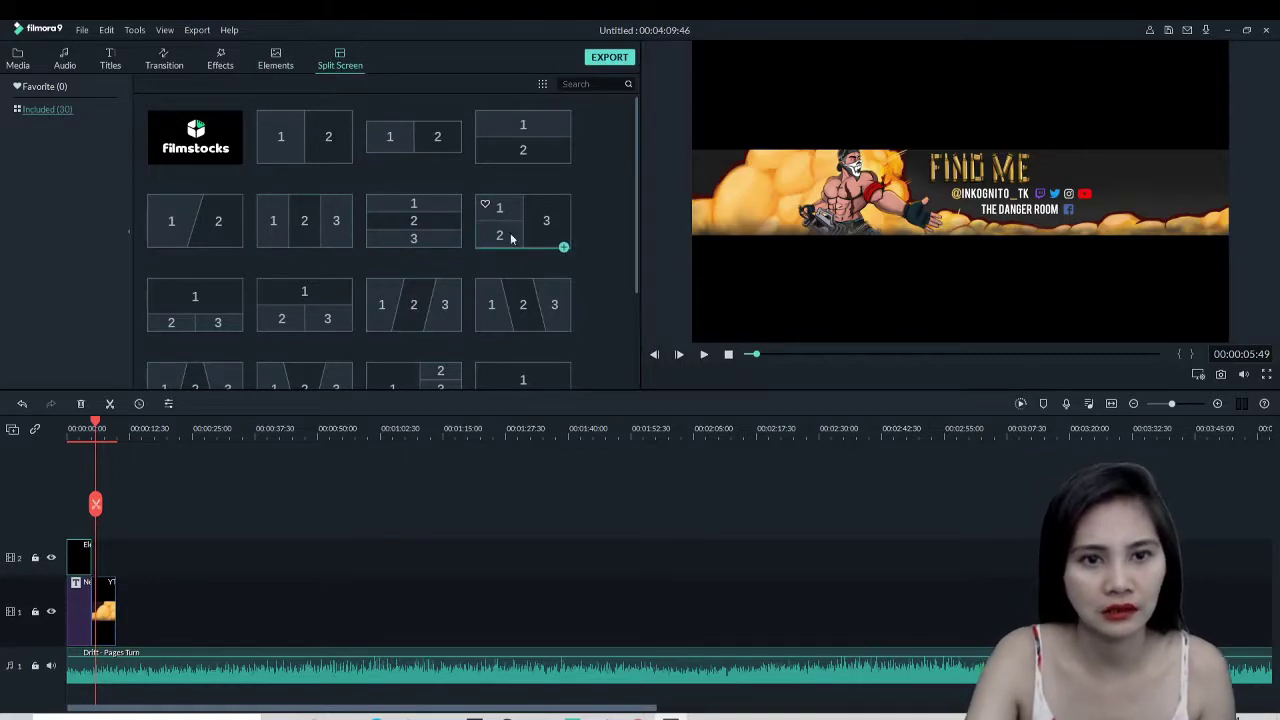
{"action": "scroll", "coordinate": [397, 253], "scroll_direction": "down", "scroll_amount": 5}
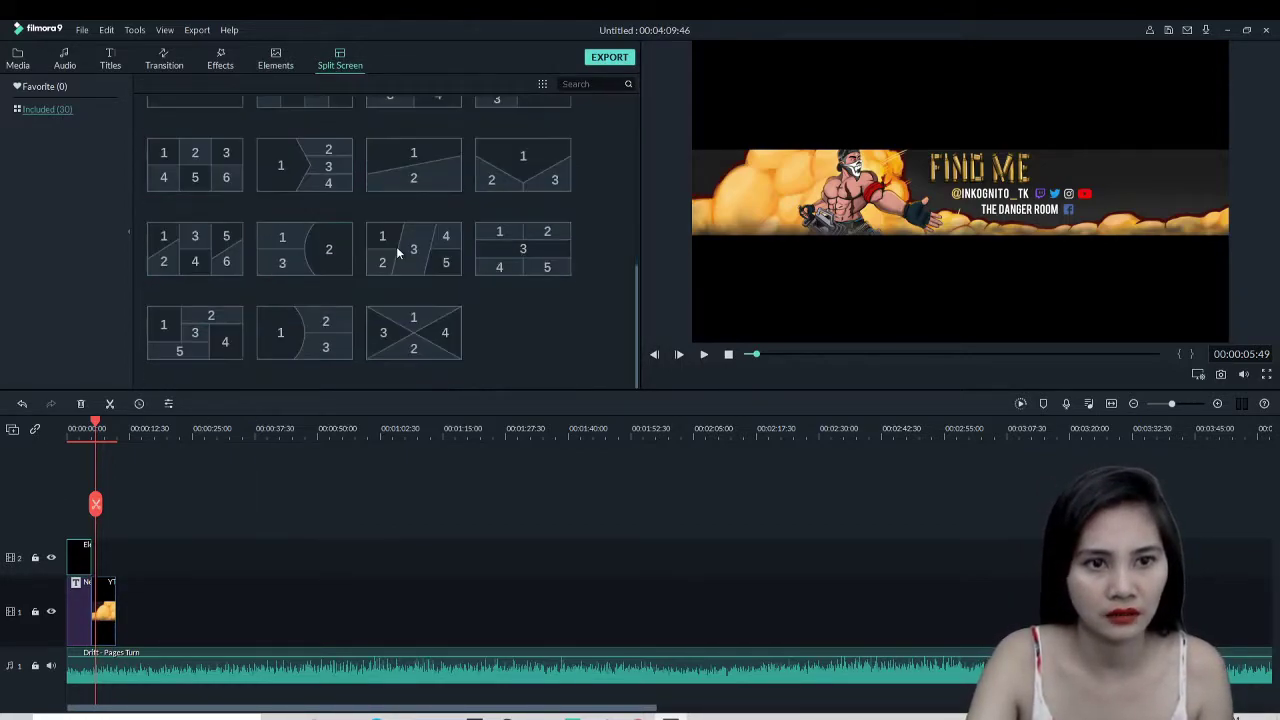
{"action": "scroll", "coordinate": [474, 243], "scroll_direction": "up", "scroll_amount": 5}
{"action": "scroll", "coordinate": [490, 300], "scroll_direction": "down", "scroll_amount": 5}
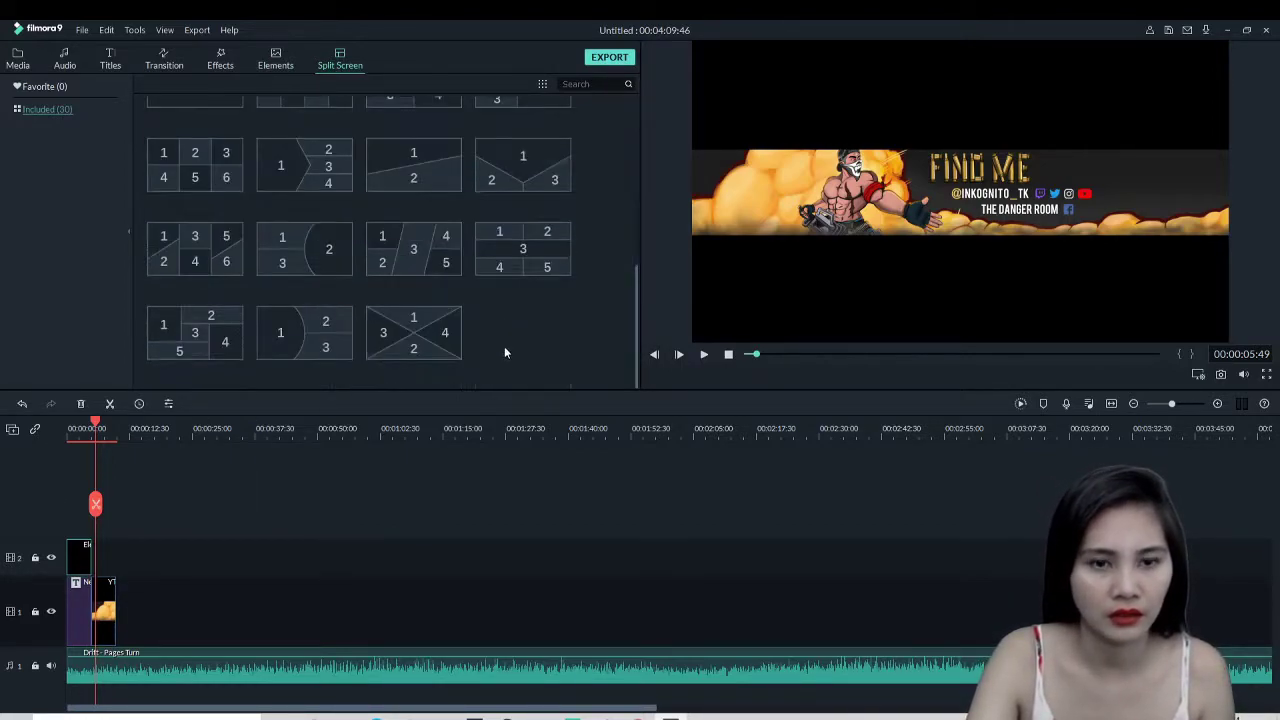
{"action": "left_click_drag", "start_coordinate": [504, 265], "coordinate": [105, 610]}
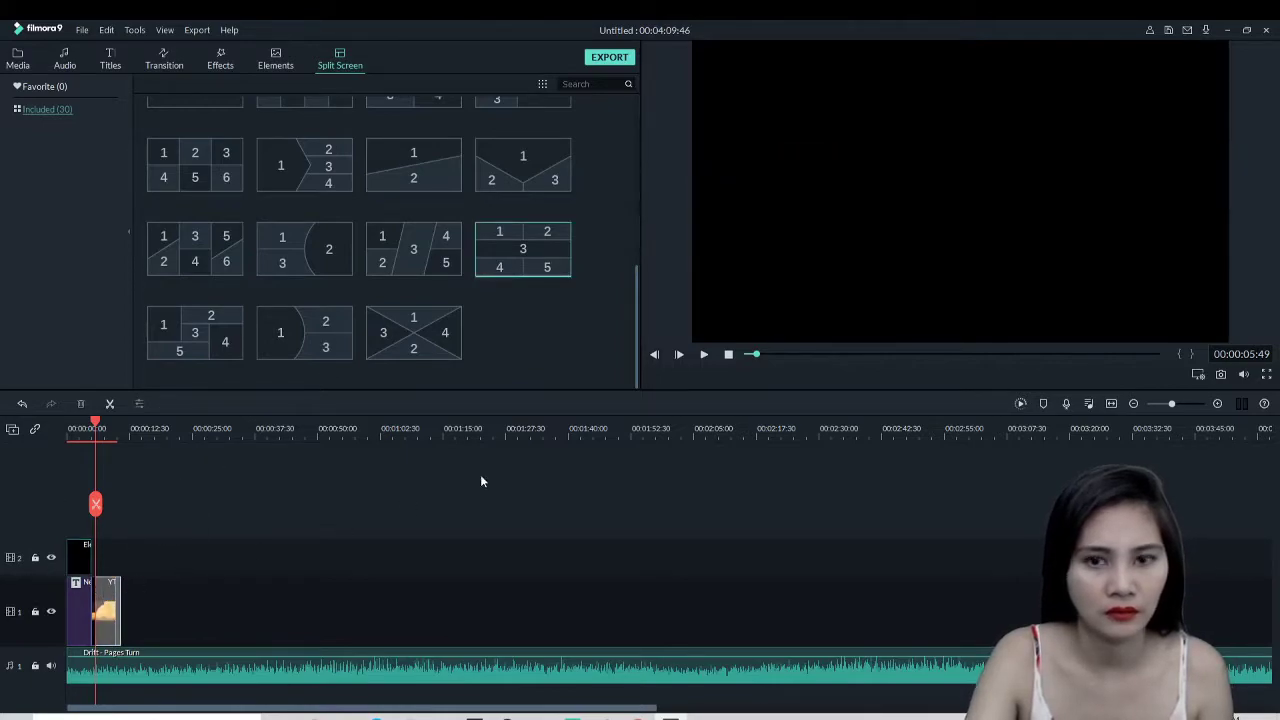
{"action": "left_click", "coordinate": [704, 355]}
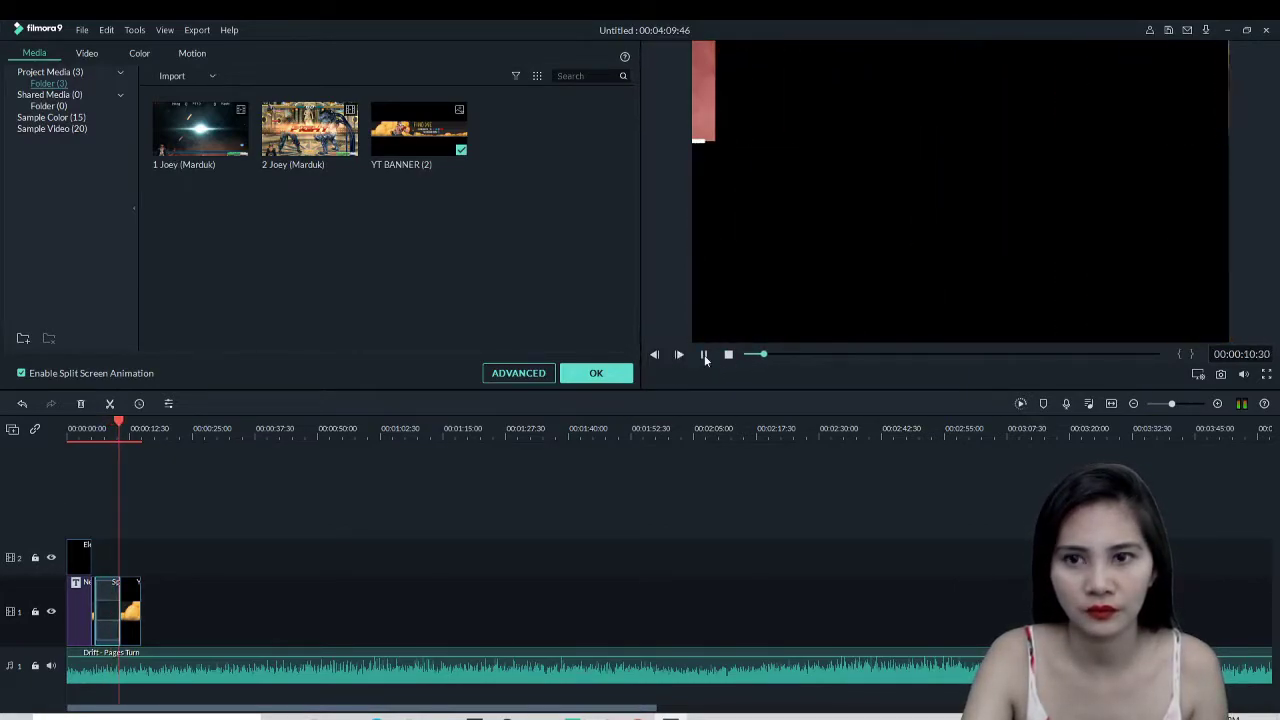
{"action": "left_click", "coordinate": [703, 356]}
Delete the remaining piece of the banner image after the split screen and close the clip settings
{"action": "double_click", "coordinate": [134, 603]}
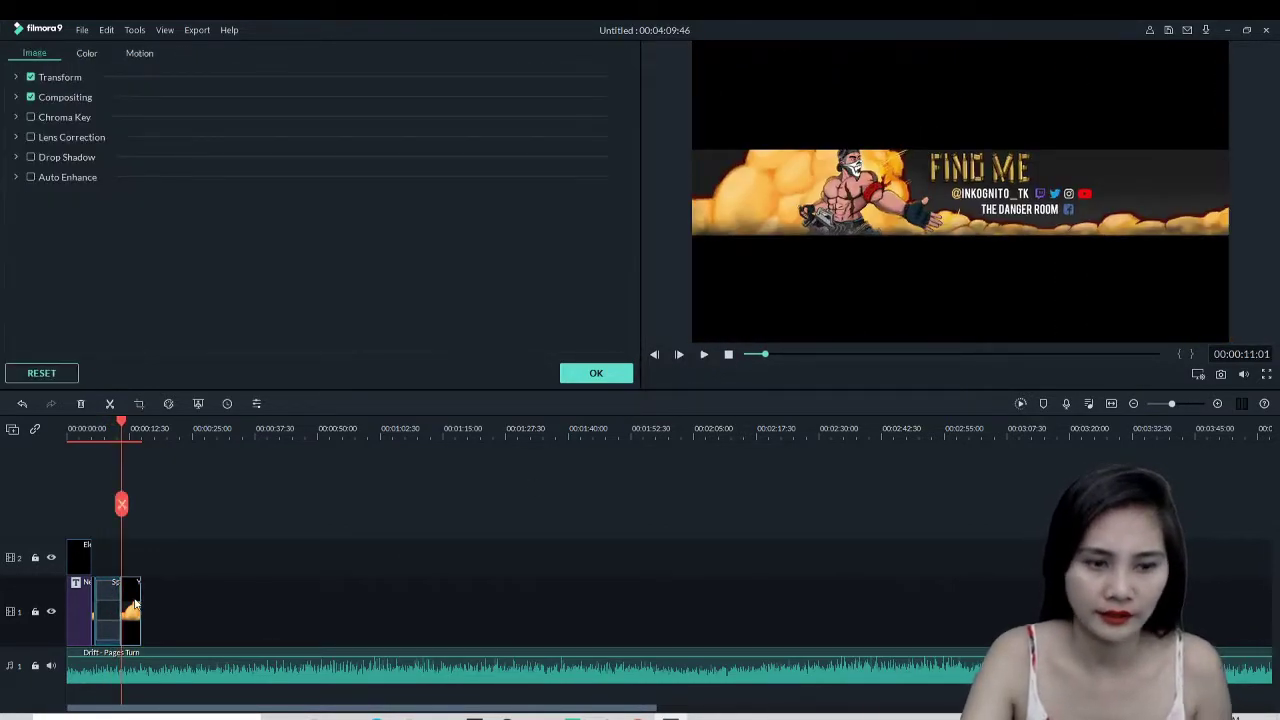
{"action": "key", "text": "Delete"}
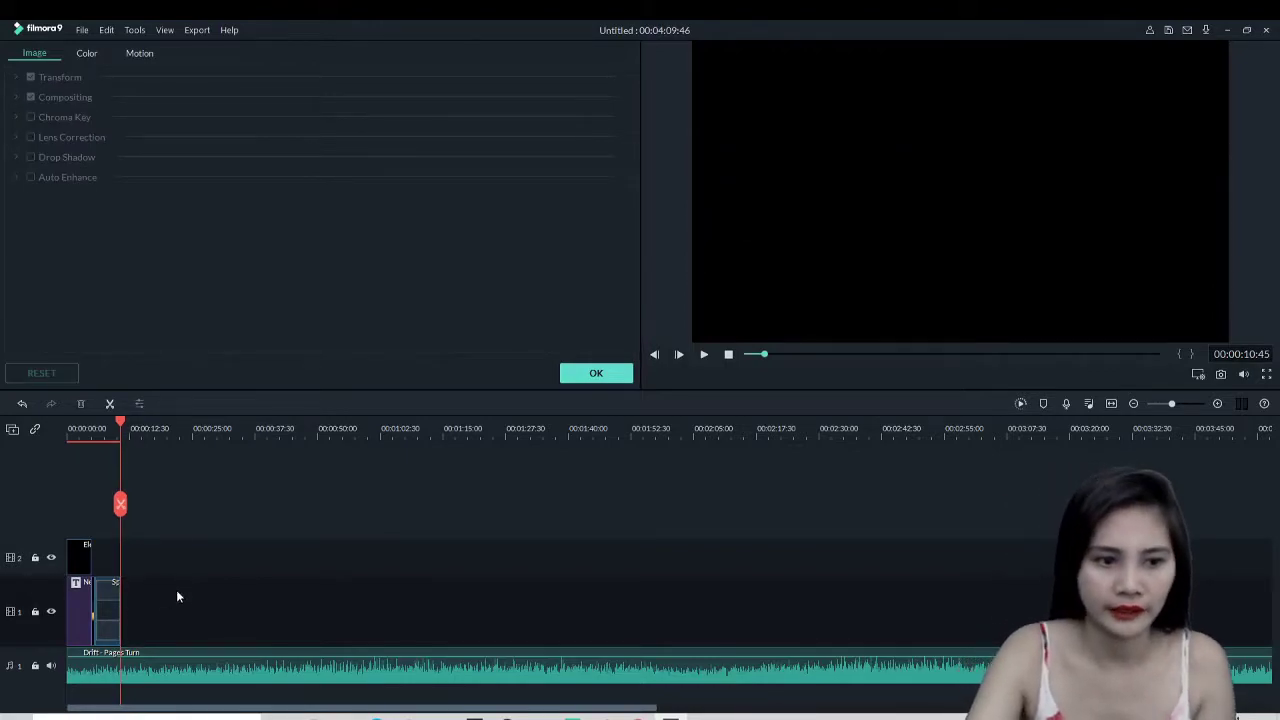
{"action": "left_click", "coordinate": [603, 371]}
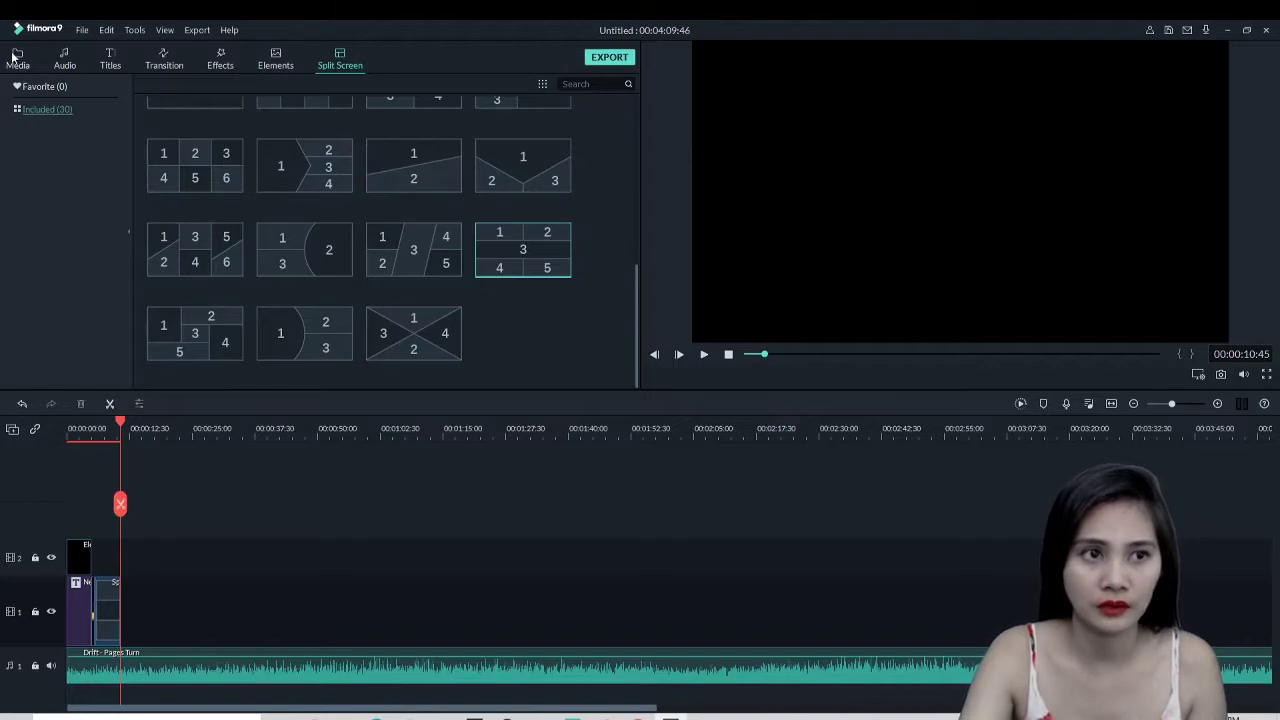
Import the two Marduk MP4 videos, numbered 1 and 2, from the Desktop folder into the empty project's media
{"action": "left_click", "coordinate": [16, 58]}
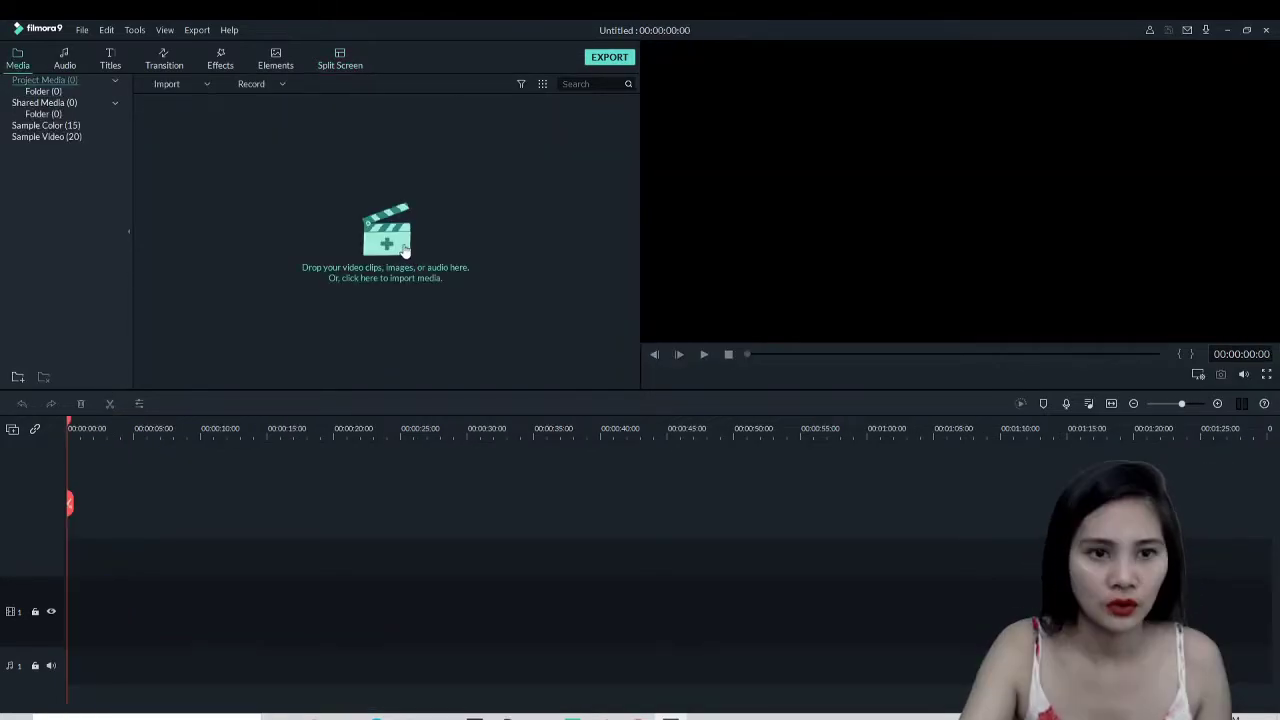
{"action": "left_click", "coordinate": [944, 148]}
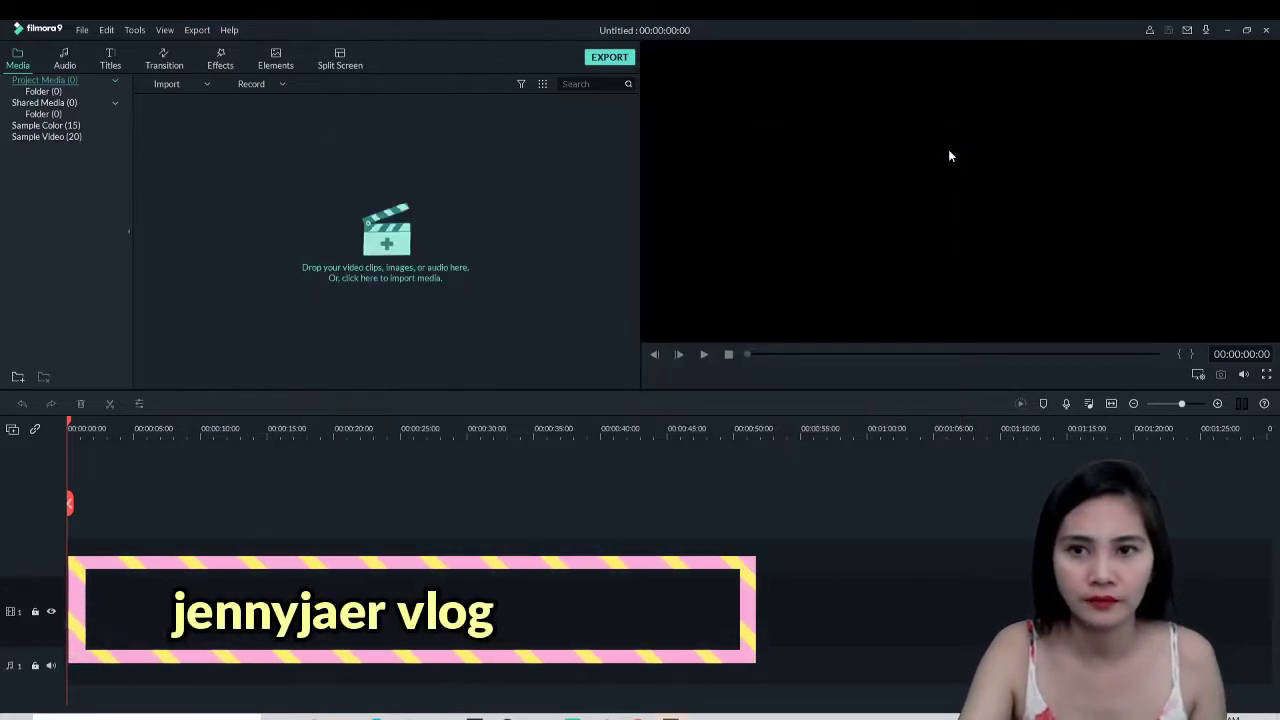
{"action": "left_click", "coordinate": [392, 250]}
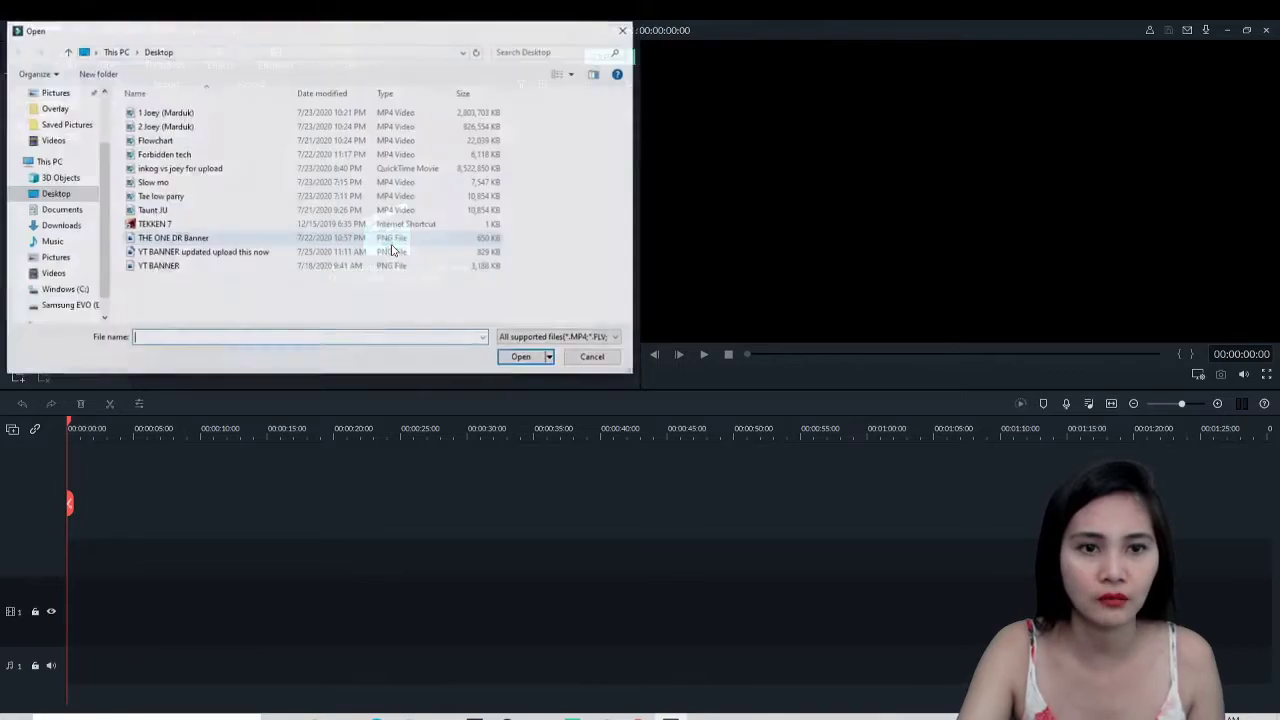
{"action": "left_click", "coordinate": [200, 118]}
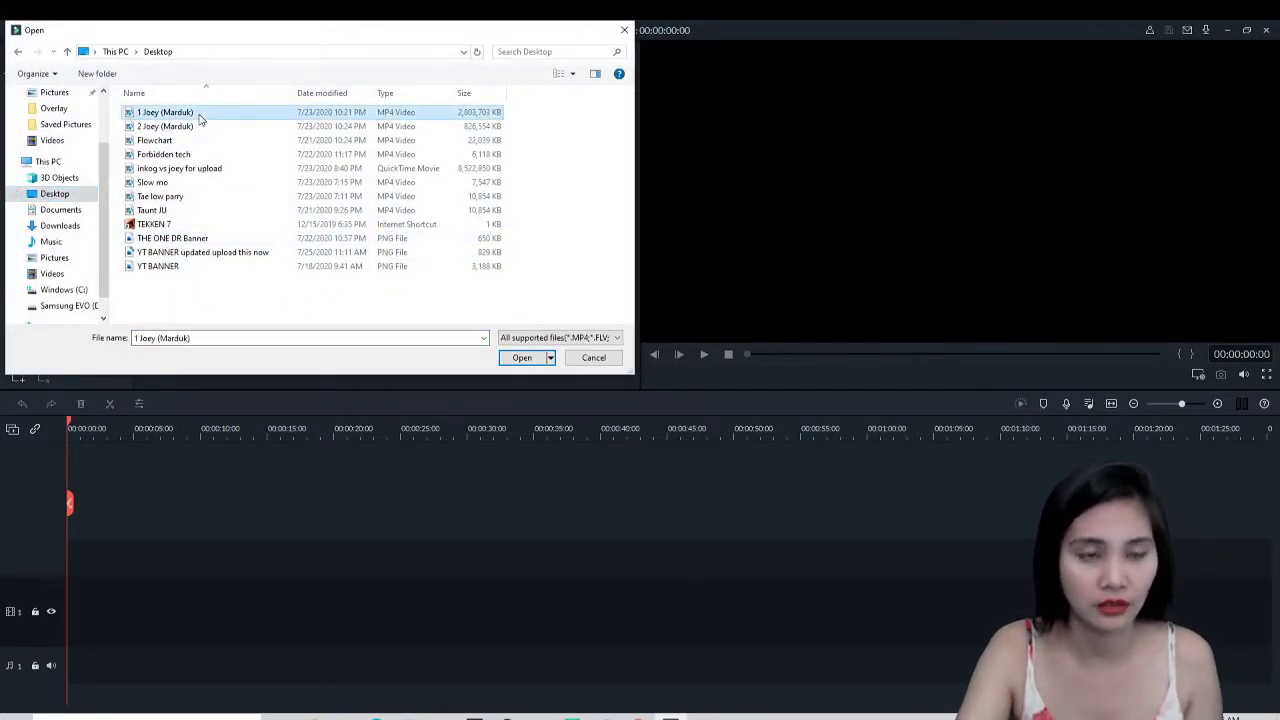
{"action": "left_click", "coordinate": [195, 128], "text": "ctrl"}
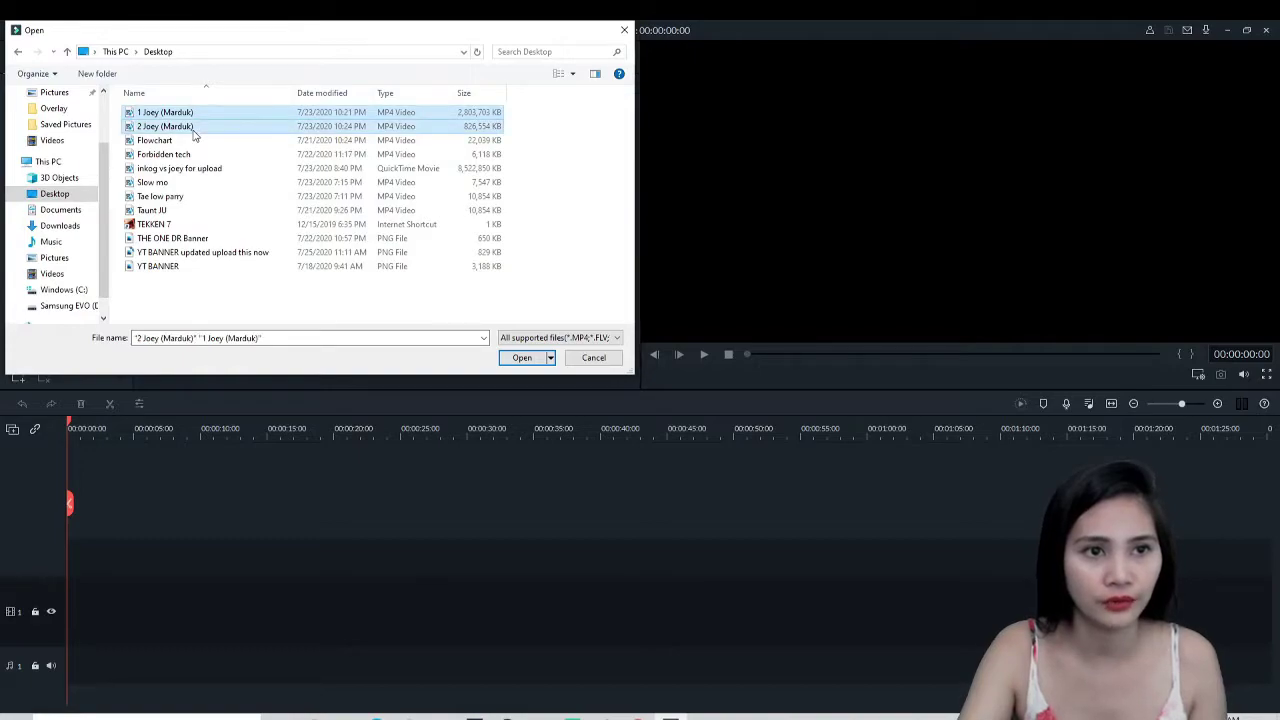
{"action": "left_click", "coordinate": [521, 357]}
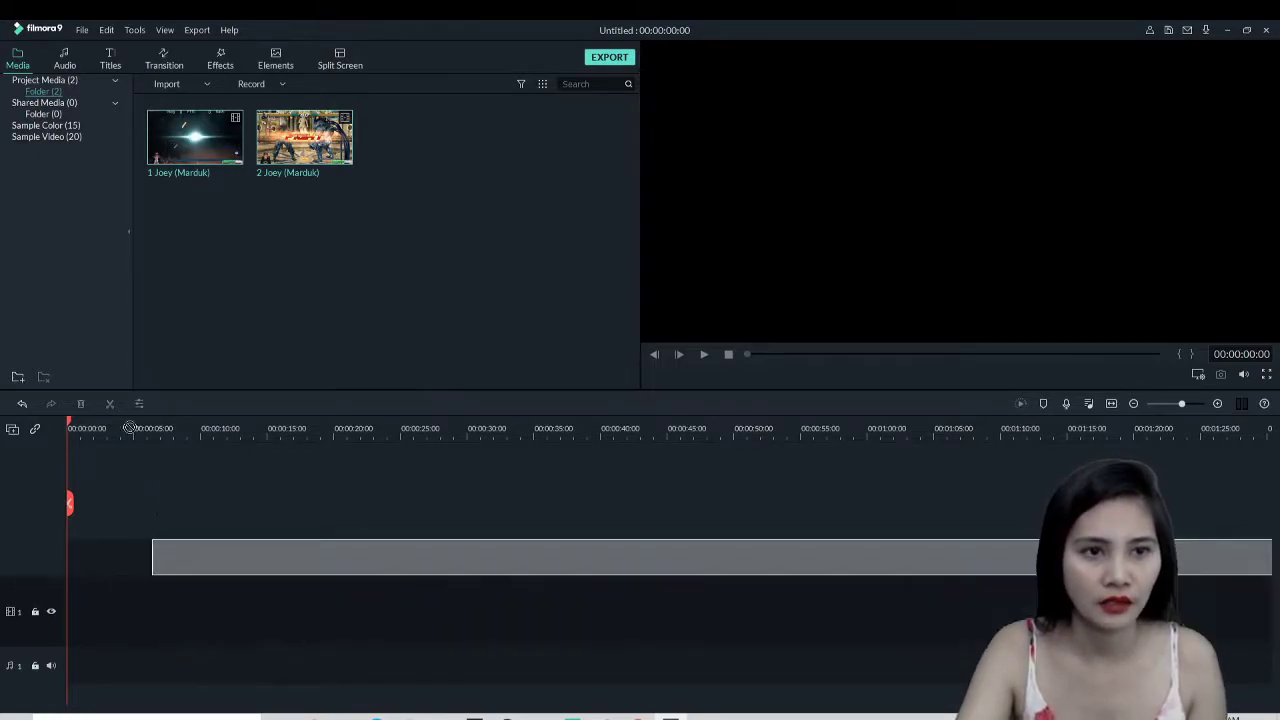
Place both Marduk videos on video track 1 from the start, match the project to 1280 x 720 60fps, and play the opening
{"action": "left_click_drag", "start_coordinate": [161, 136], "coordinate": [69, 602]}
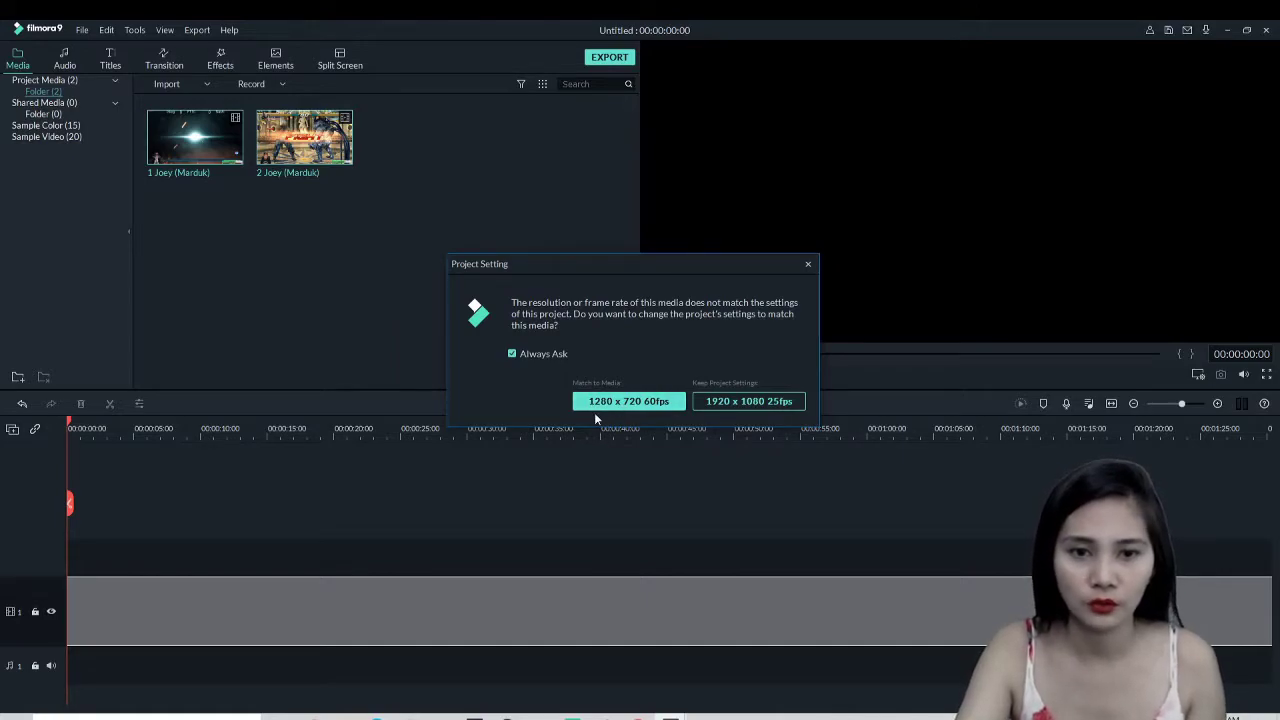
{"action": "left_click", "coordinate": [616, 401]}
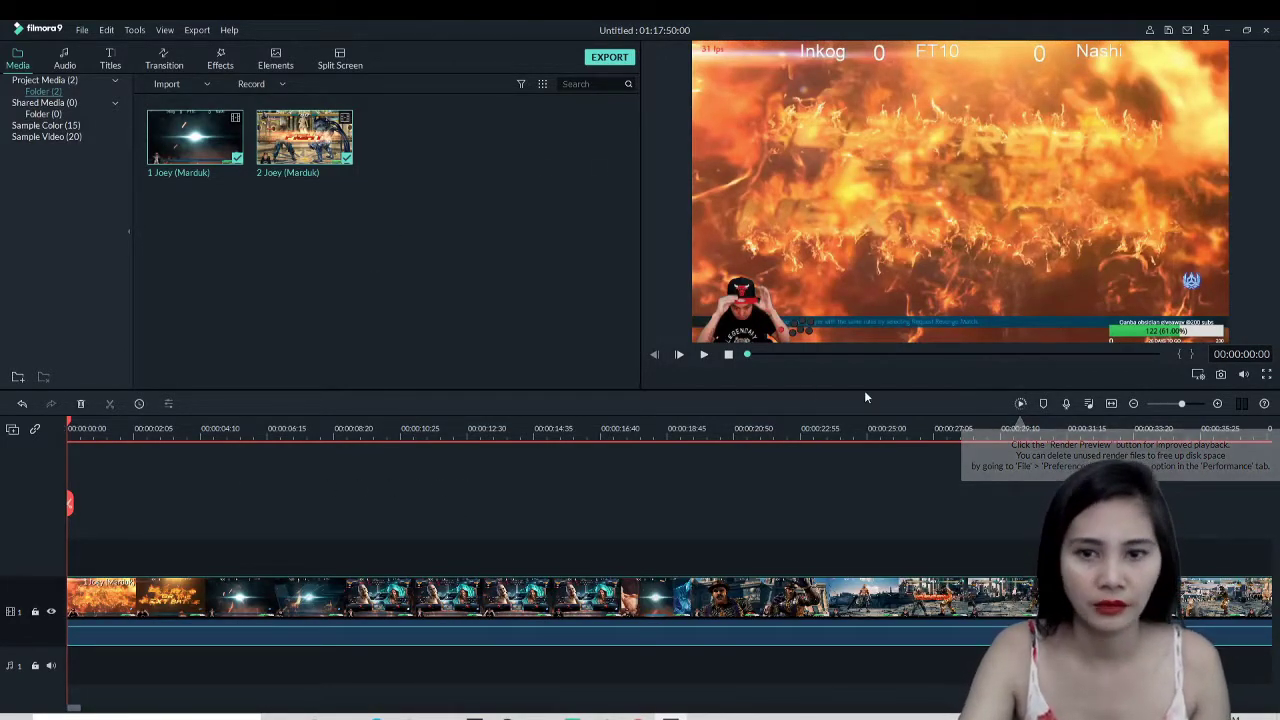
{"action": "left_click", "coordinate": [703, 355]}
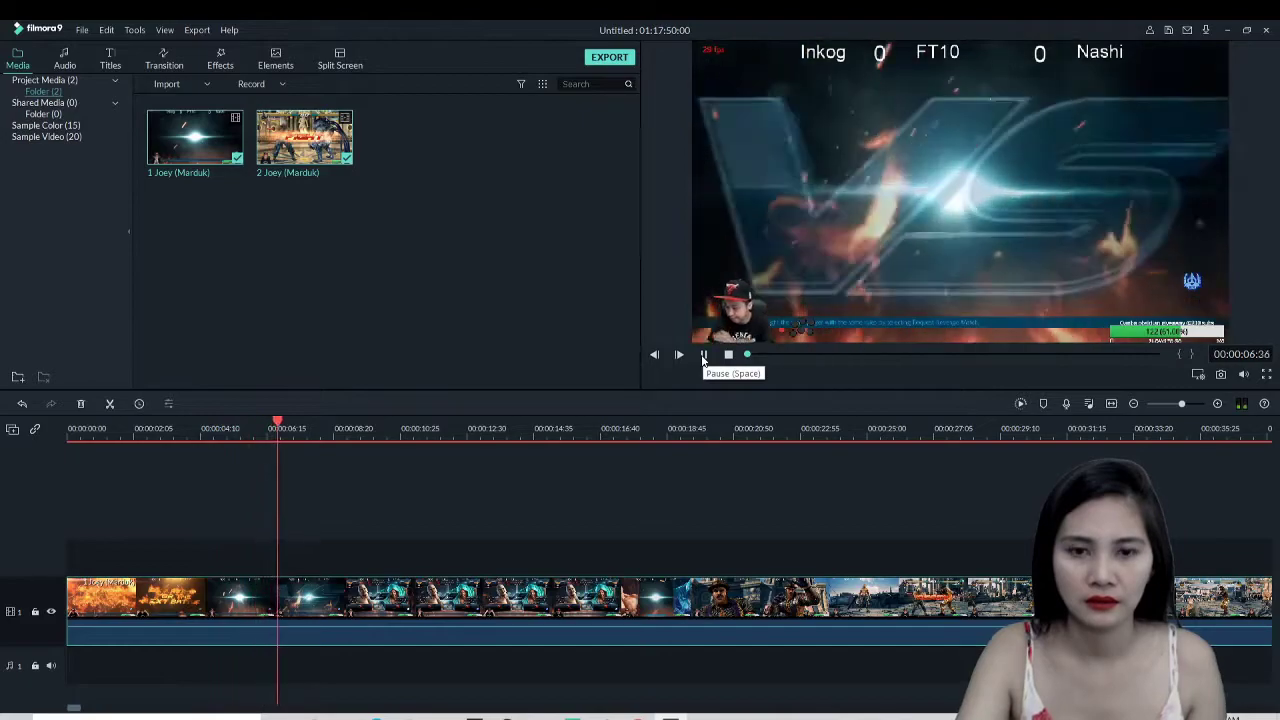
{"action": "left_click", "coordinate": [728, 354]}
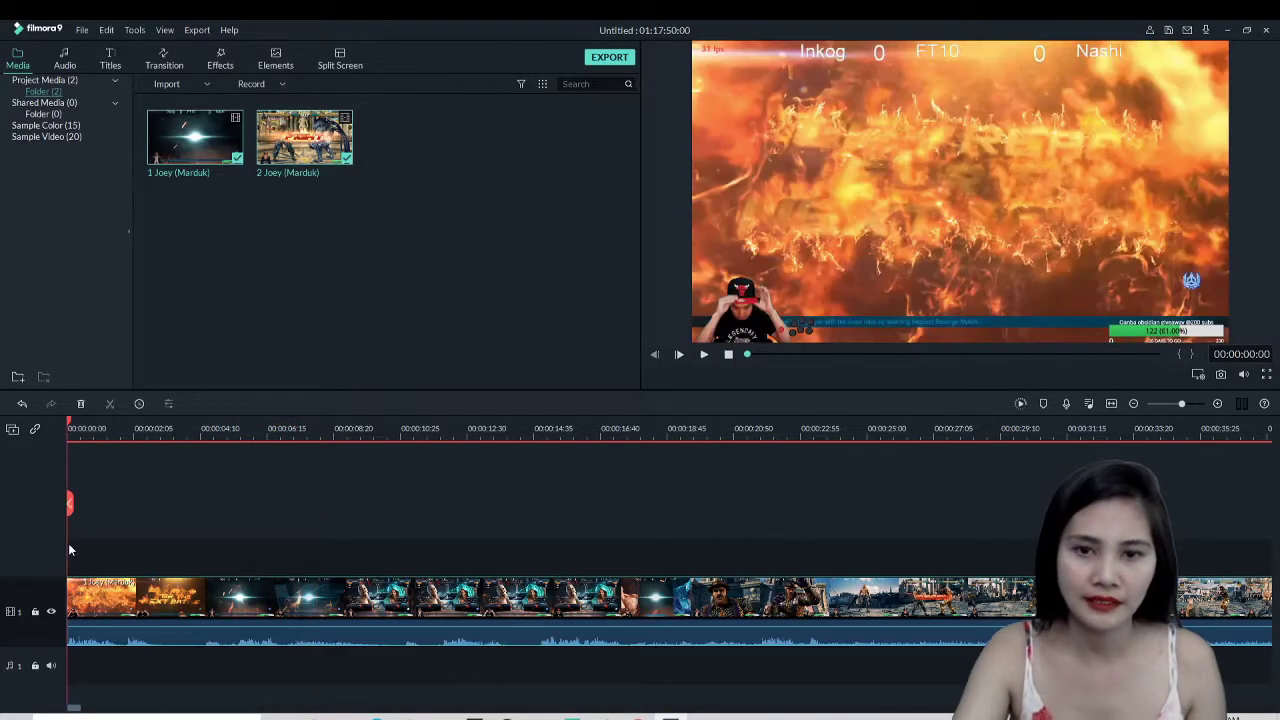
Split the first video at 00:00:14:21, delete the part before the cut, and play the new start
{"action": "left_click_drag", "start_coordinate": [72, 428], "coordinate": [502, 608]}
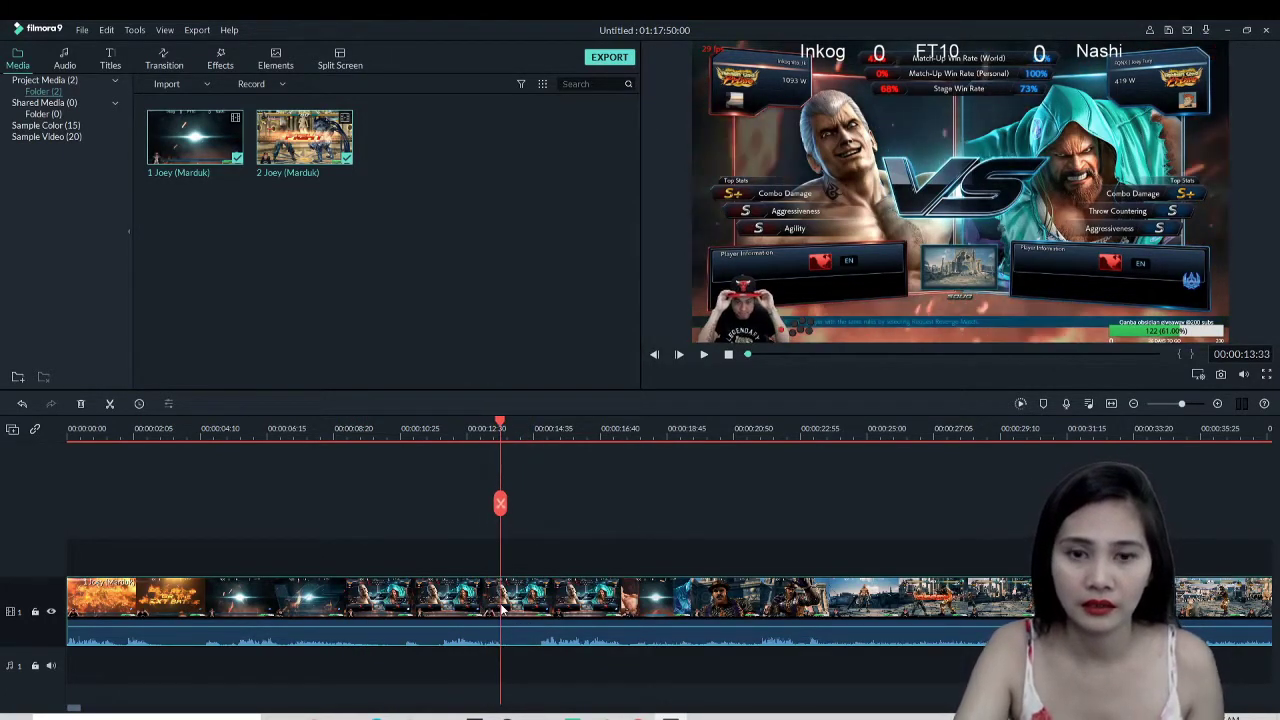
{"action": "left_click_drag", "start_coordinate": [502, 426], "coordinate": [523, 490]}
{"action": "left_click", "coordinate": [525, 503]}
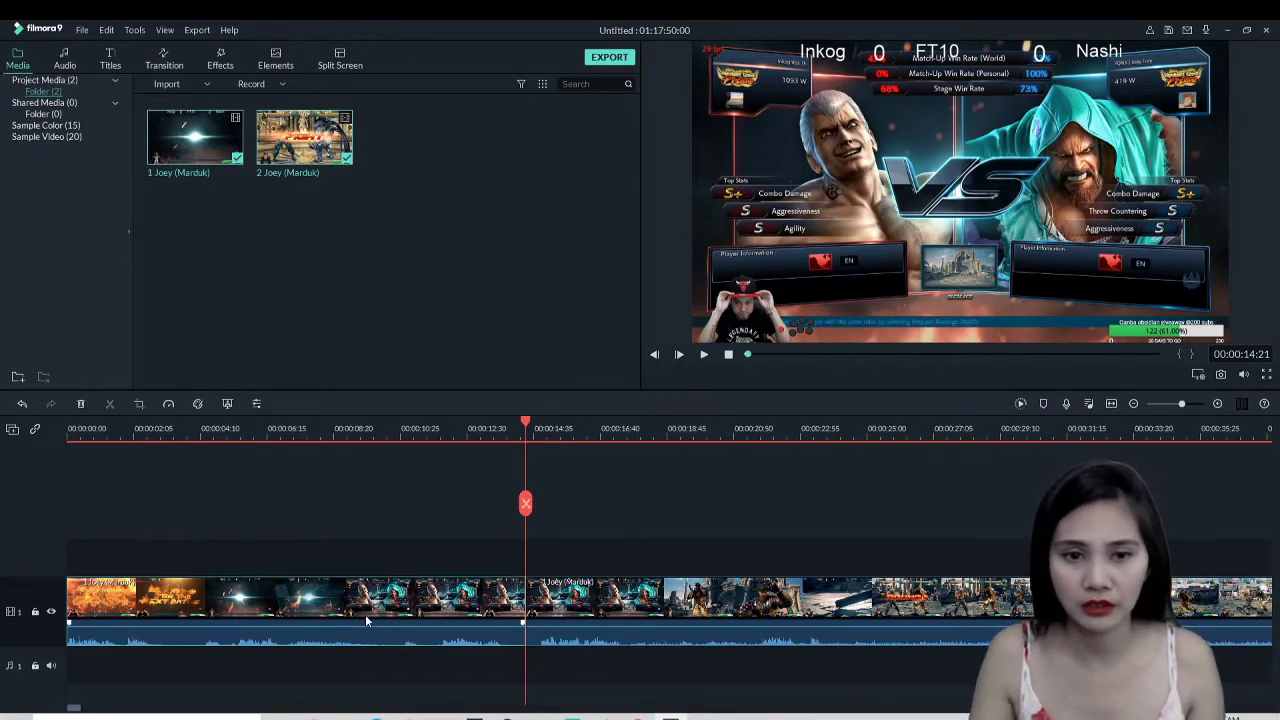
{"action": "key", "text": "Delete"}
{"action": "left_click", "coordinate": [703, 355]}
{"action": "left_click", "coordinate": [703, 355]}
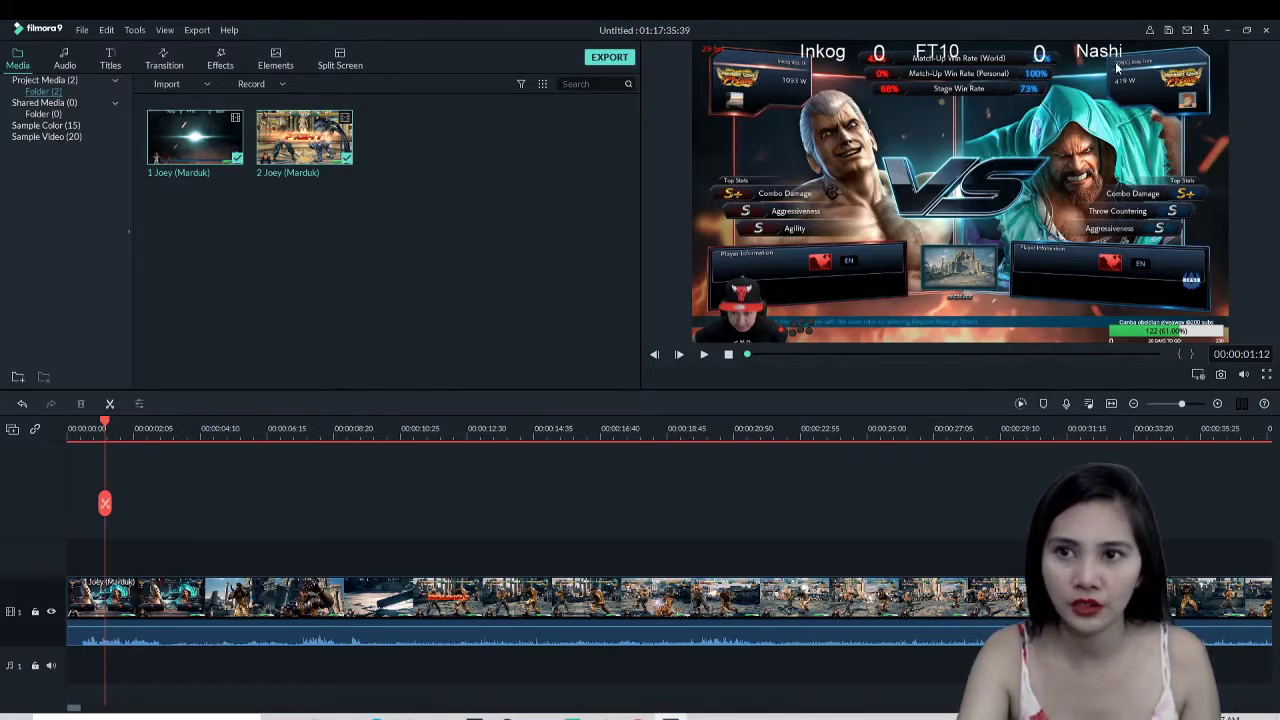
Split the first video at 00:00:00:30 and 00:00:10:07, and delete the section between the two cuts
{"action": "left_click", "coordinate": [81, 437]}
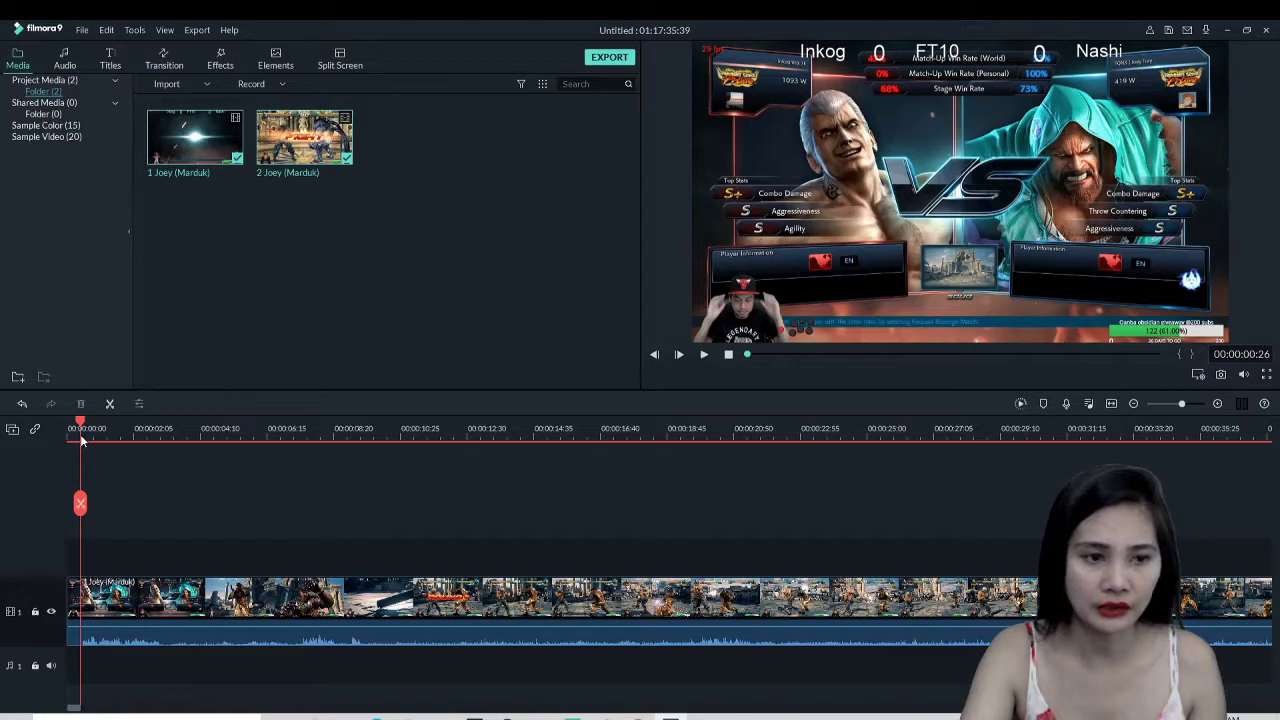
{"action": "left_click", "coordinate": [83, 438]}
{"action": "left_click", "coordinate": [83, 503]}
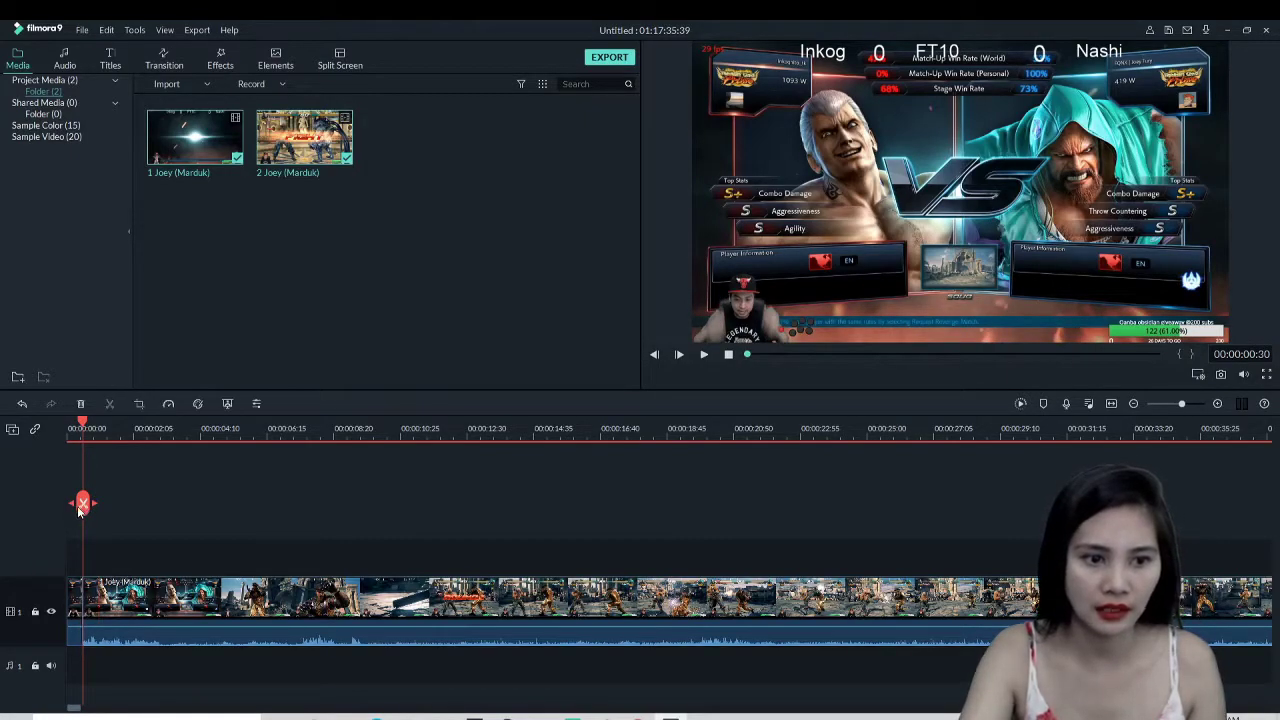
{"action": "left_click_drag", "start_coordinate": [83, 428], "coordinate": [391, 531]}
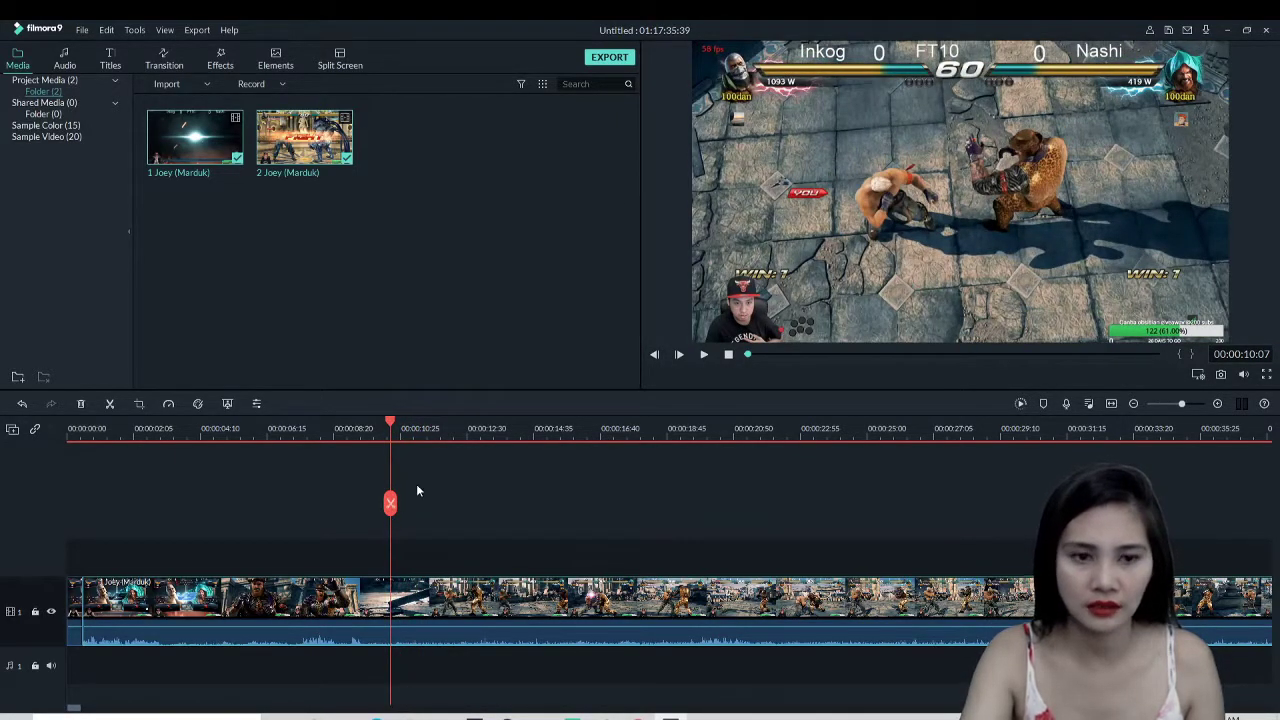
{"action": "key", "text": "Delete"}
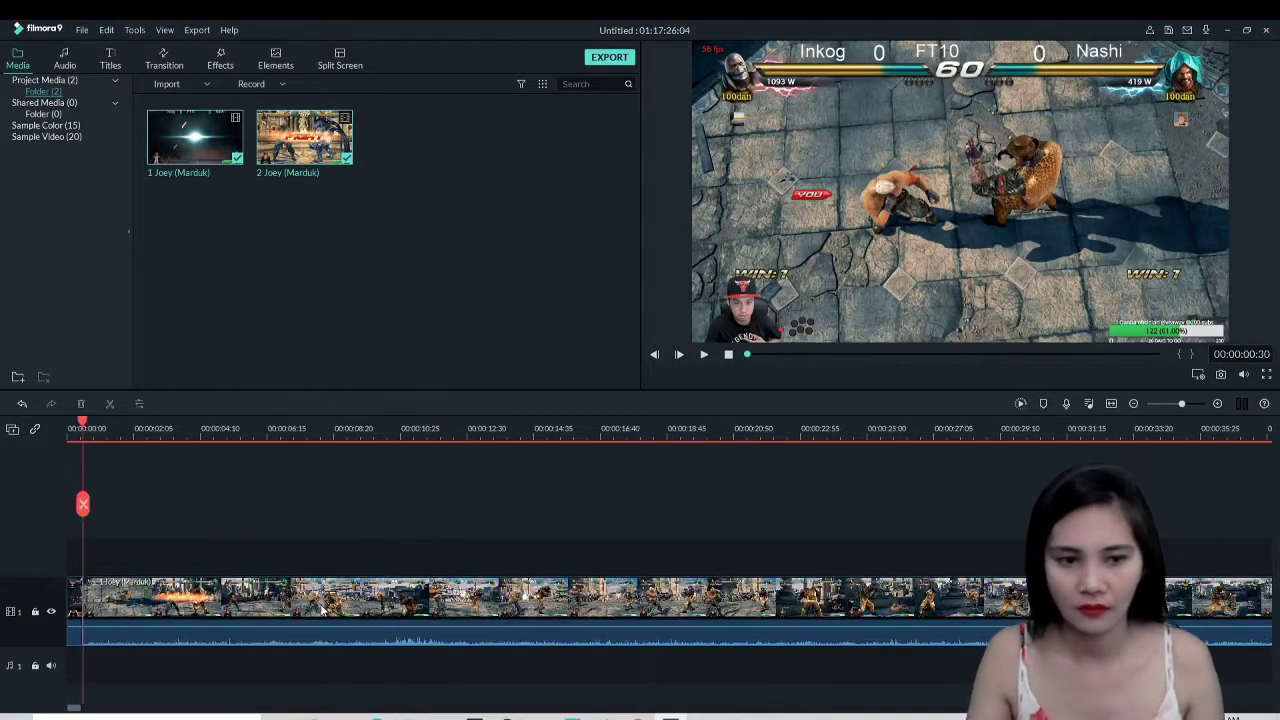
Play the timeline from the start to check the jump from the versus screen to the fight
{"action": "left_click_drag", "start_coordinate": [84, 424], "coordinate": [68, 424]}
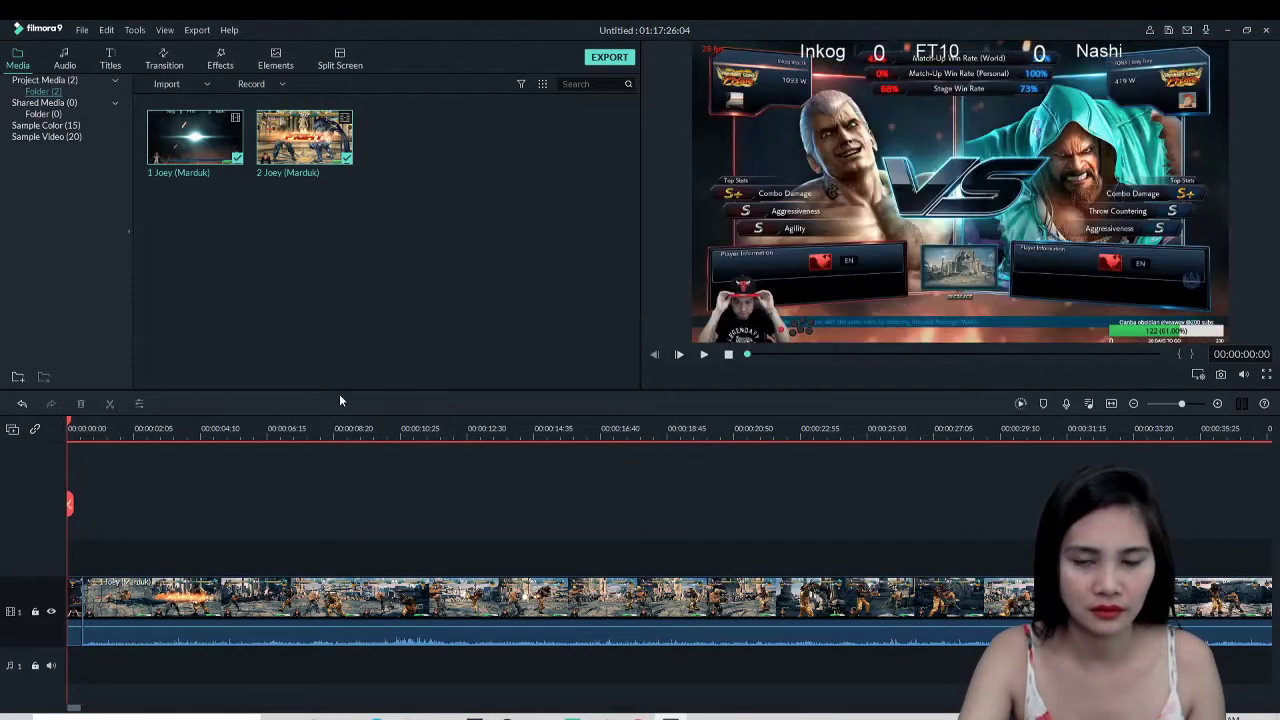
{"action": "left_click", "coordinate": [706, 355]}
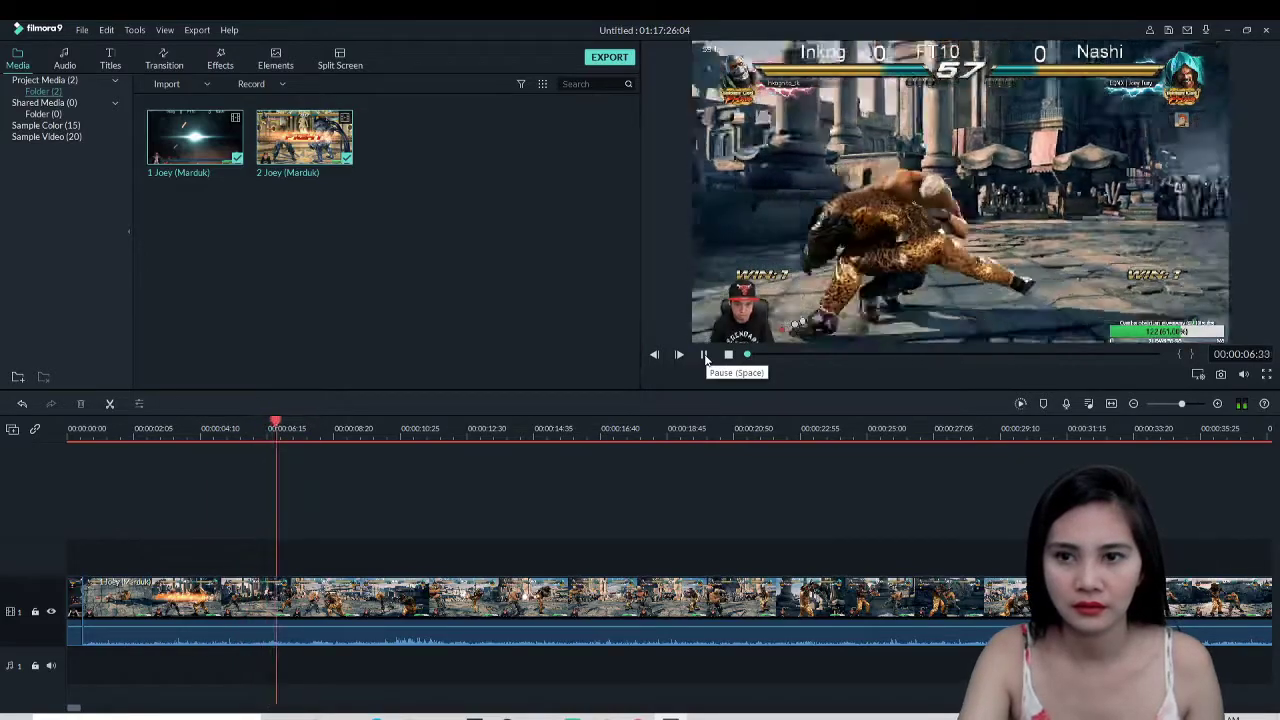
{"action": "left_click", "coordinate": [706, 356]}
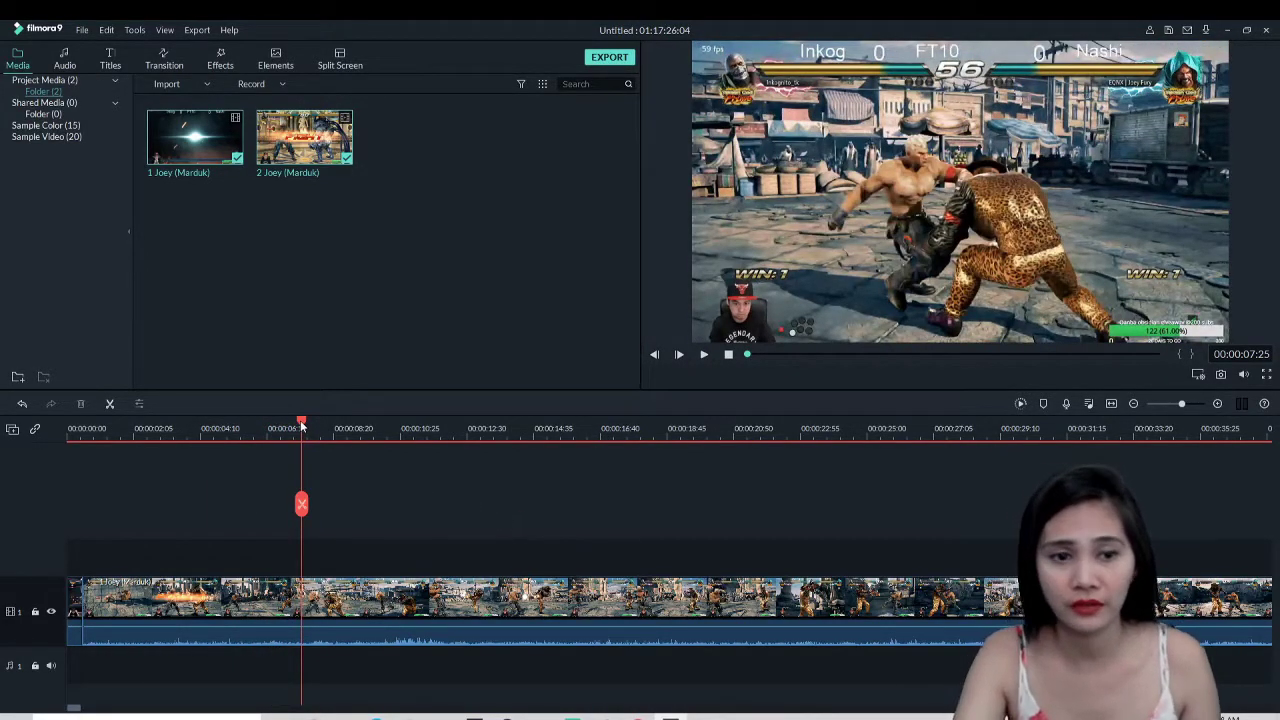
Split the fight footage at 00:03:53:27, during the winner's pose at the end of the first match
{"action": "left_click_drag", "start_coordinate": [301, 425], "coordinate": [883, 538]}
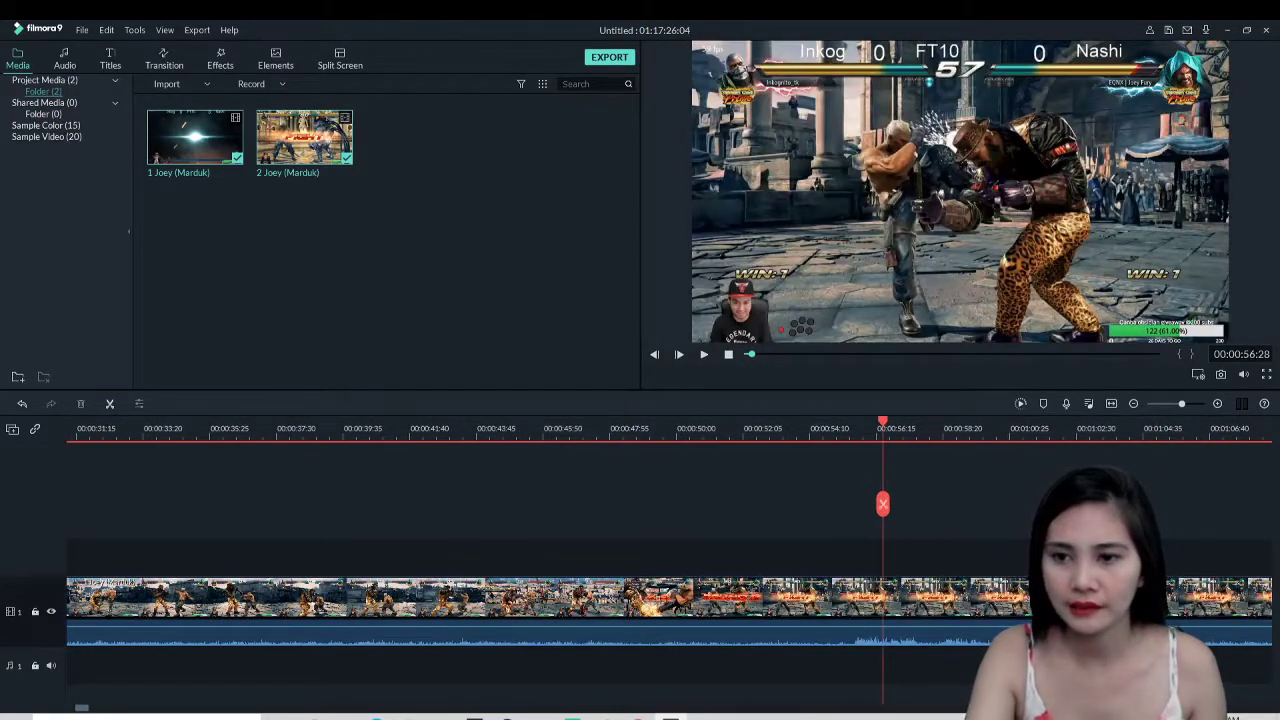
{"action": "left_click", "coordinate": [1133, 403]}
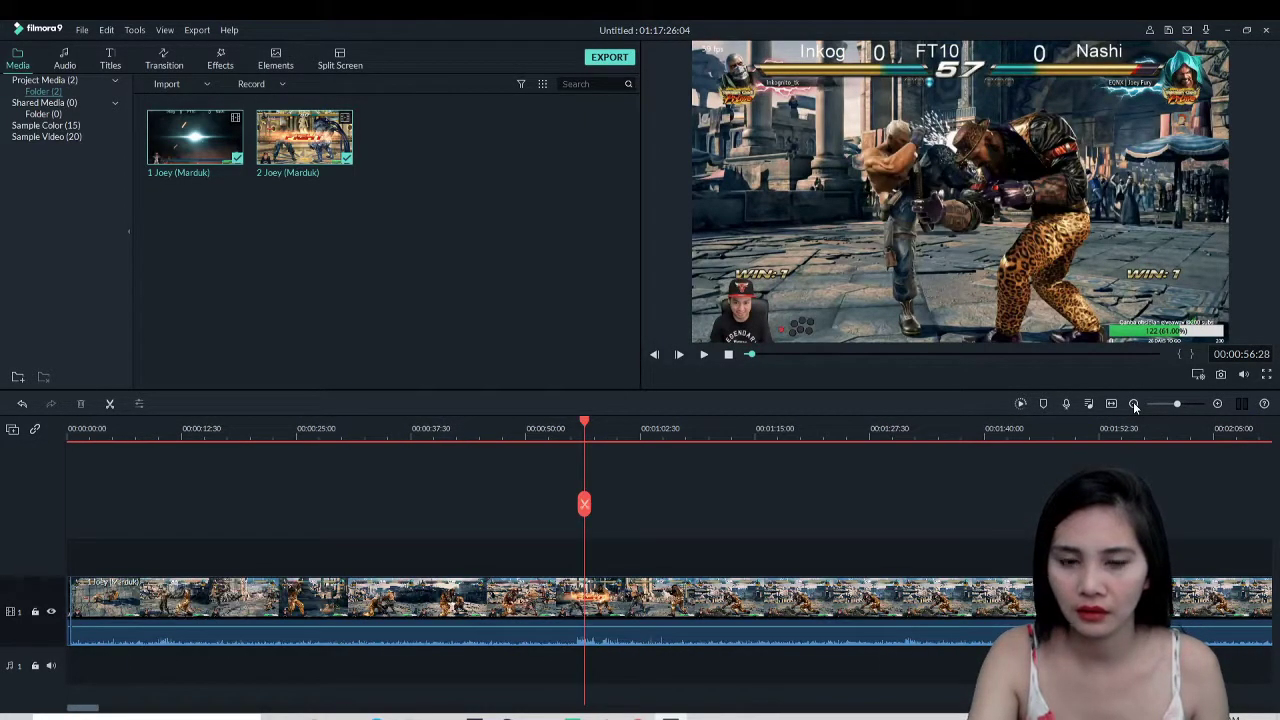
{"action": "left_click", "coordinate": [1134, 404]}
{"action": "left_click", "coordinate": [1134, 404]}
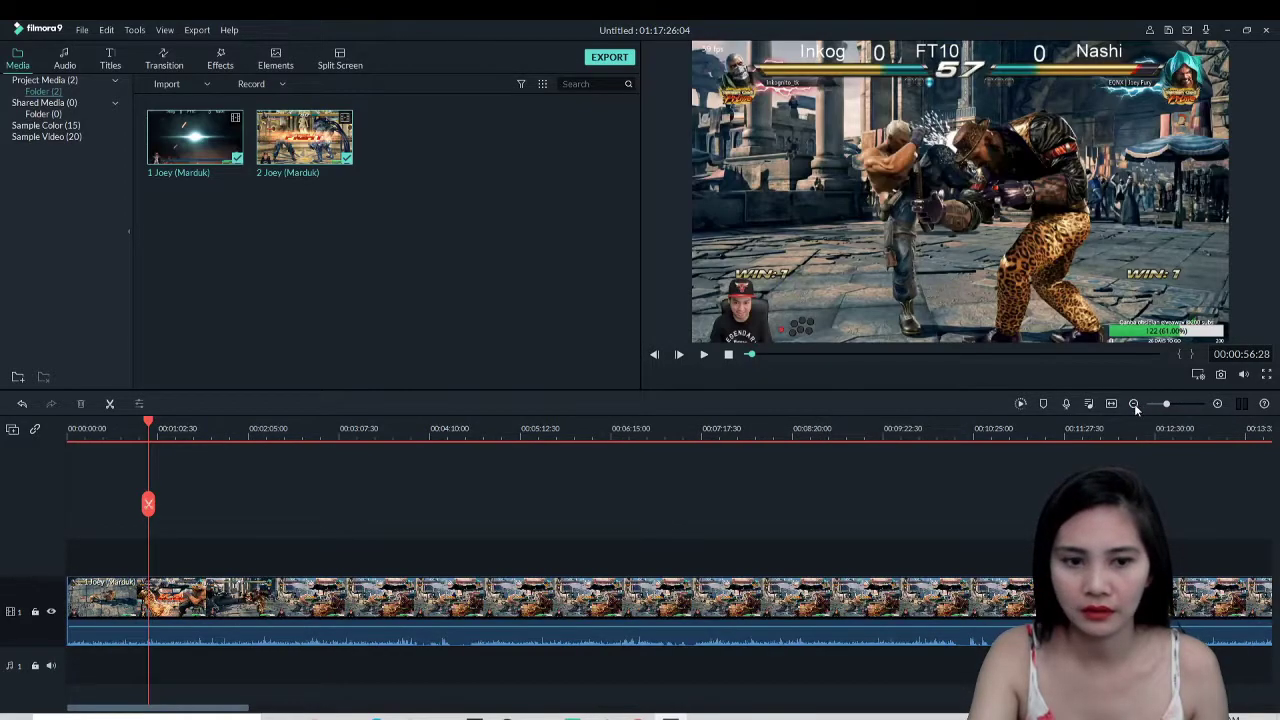
{"action": "left_click", "coordinate": [1134, 404]}
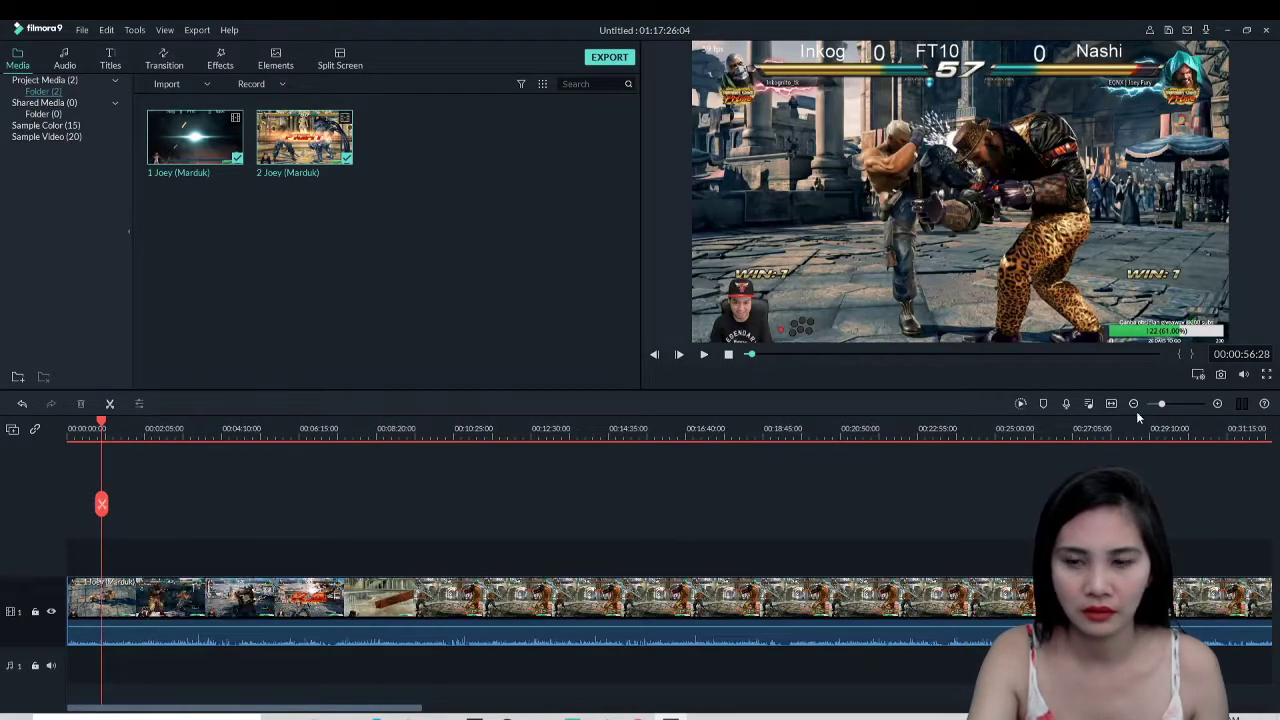
{"action": "left_click", "coordinate": [1217, 403]}
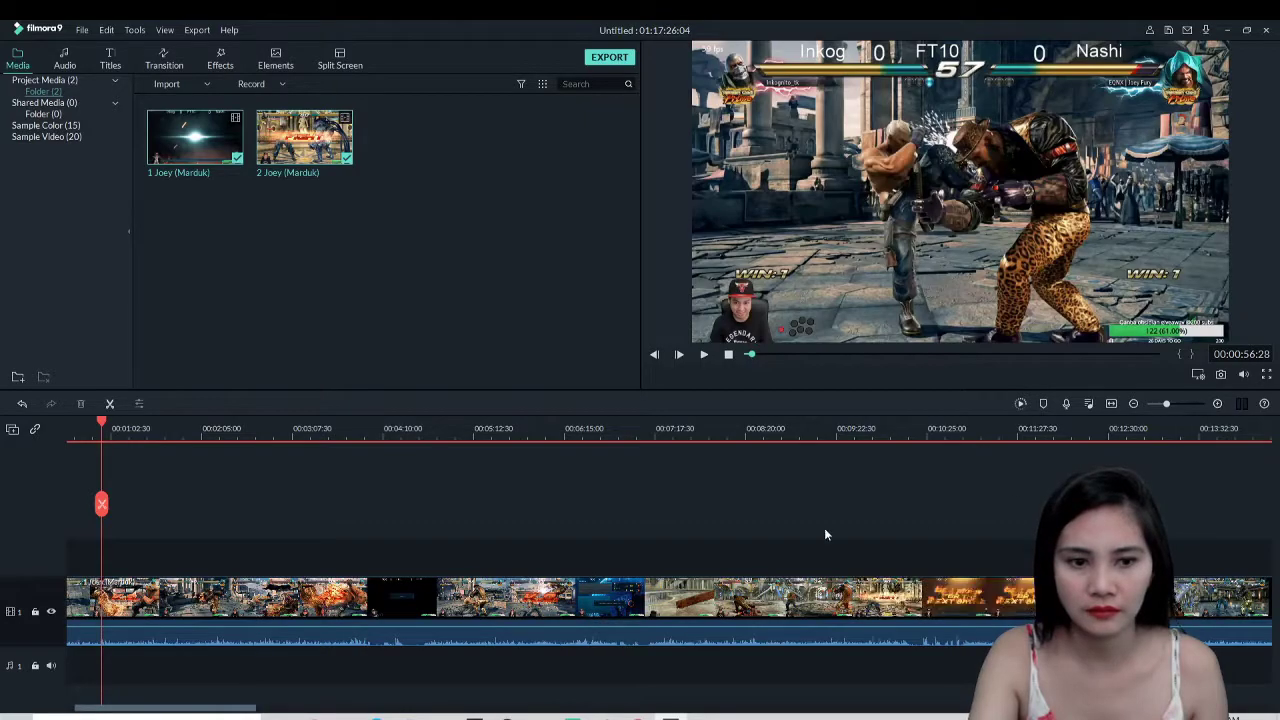
{"action": "left_click_drag", "start_coordinate": [101, 424], "coordinate": [359, 511]}
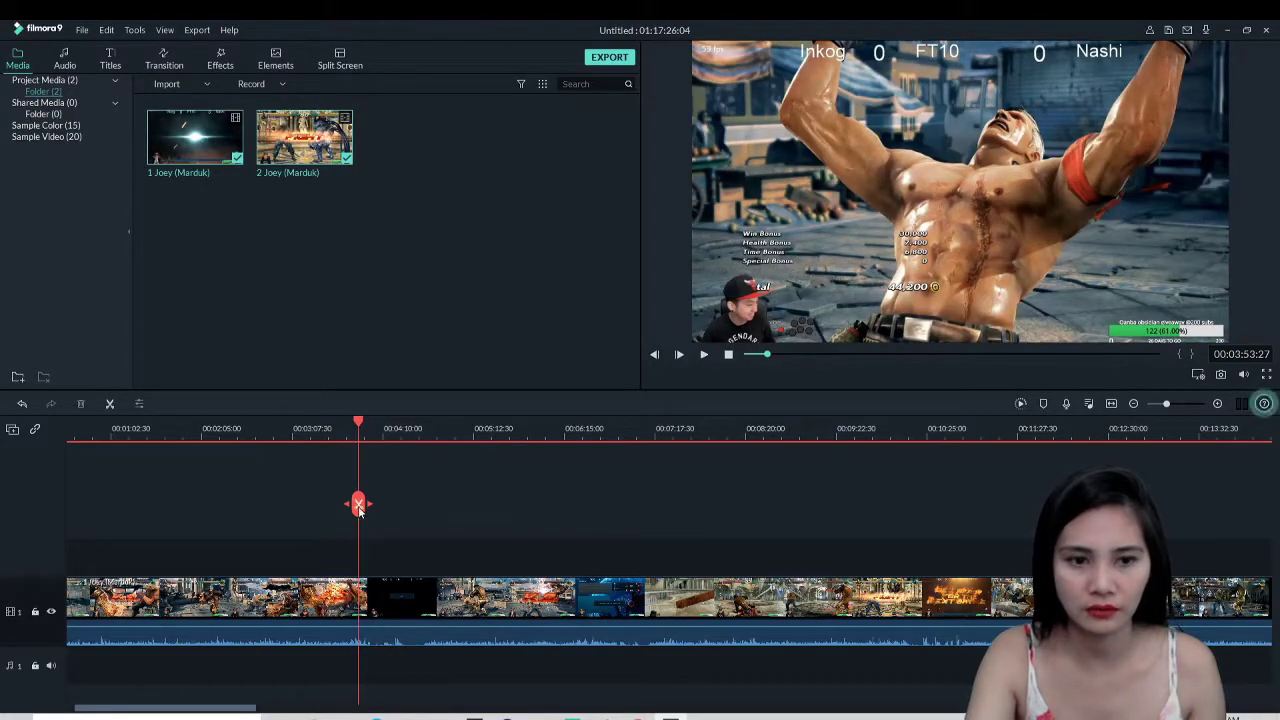
{"action": "key", "text": "ctrl+v"}
Split the footage at 00:04:40:19, where Round 1 of the next match appears, and delete the section between the two matches
{"action": "left_click", "coordinate": [369, 424]}
{"action": "left_click_drag", "start_coordinate": [369, 421], "coordinate": [427, 463]}
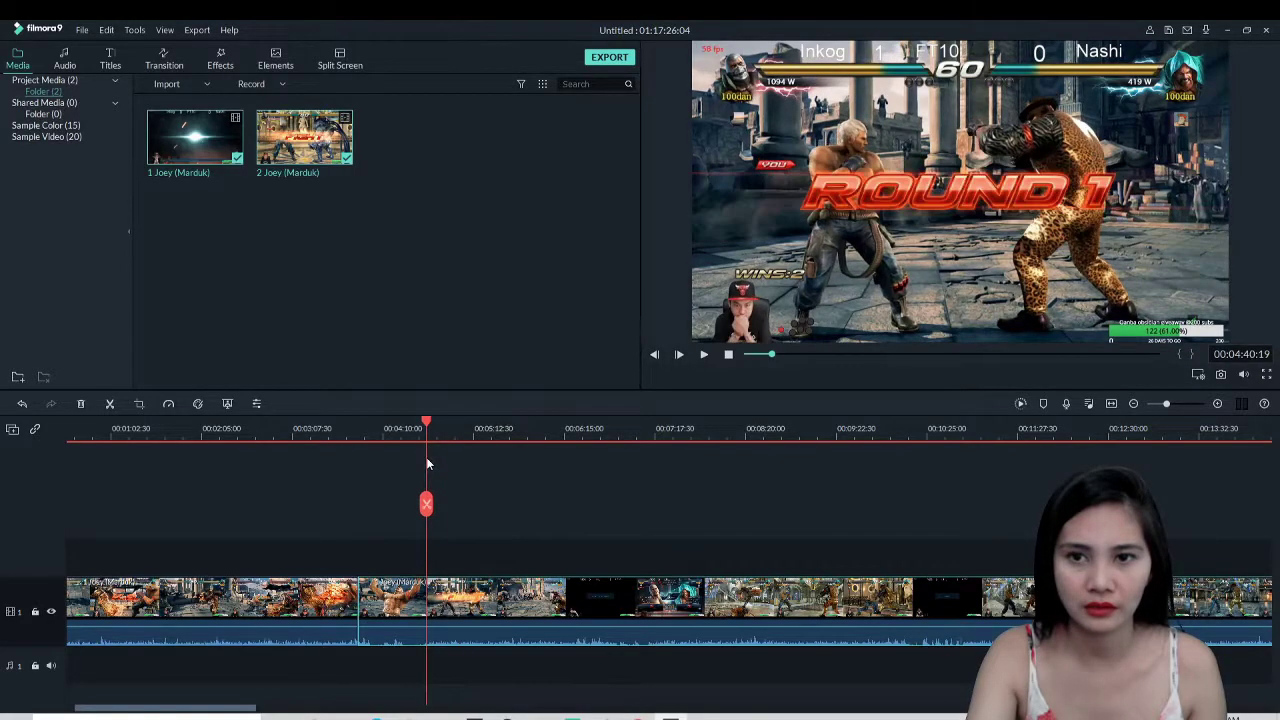
{"action": "left_click", "coordinate": [427, 505]}
{"action": "left_click", "coordinate": [384, 607]}
{"action": "key", "text": "Delete"}
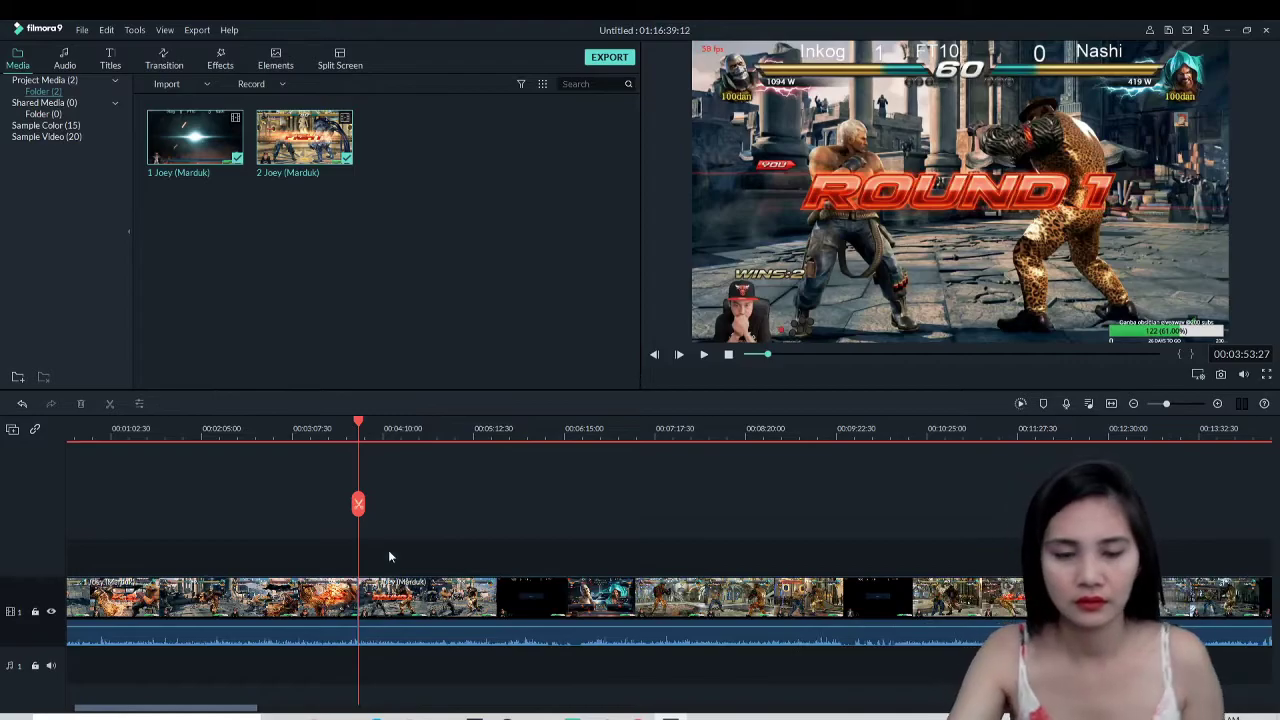
{"action": "left_click_drag", "start_coordinate": [361, 423], "coordinate": [626, 531]}
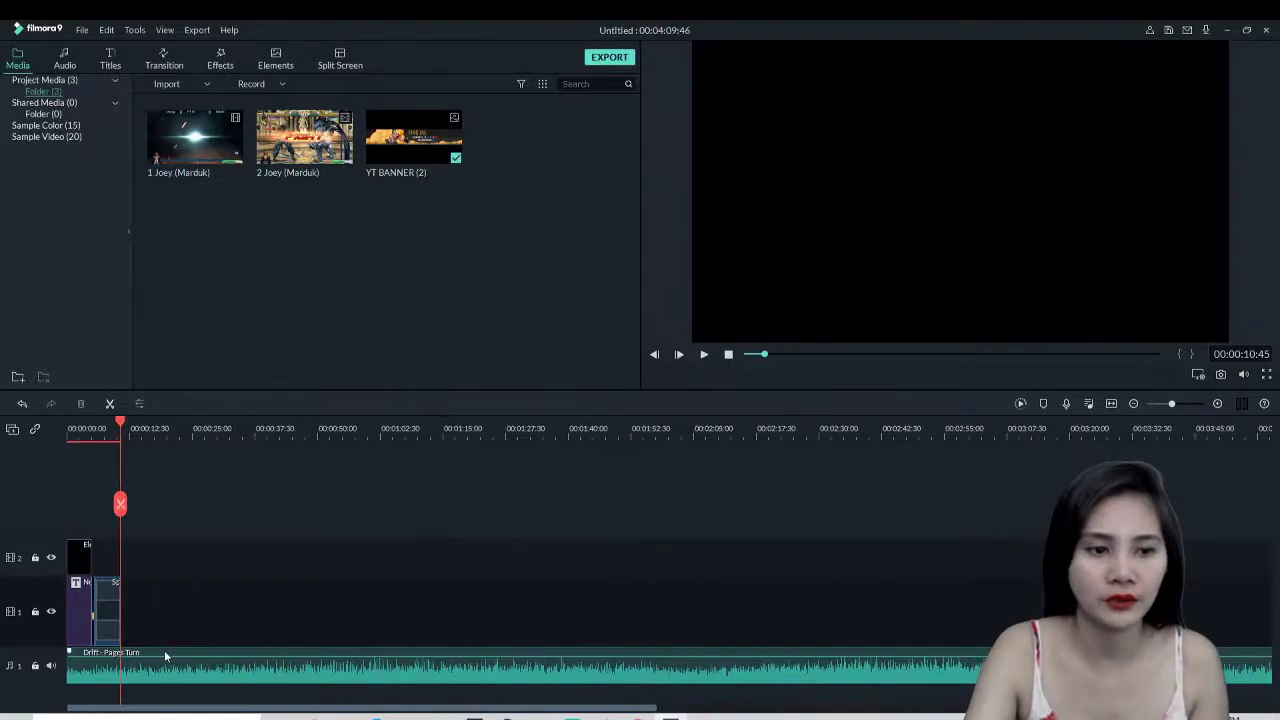
Clear the timeline by deleting the Drift - Pages Turn music, the title and split screen clips, and the element on track 2
{"action": "left_click_drag", "start_coordinate": [119, 423], "coordinate": [215, 508]}
{"action": "left_click", "coordinate": [239, 677]}
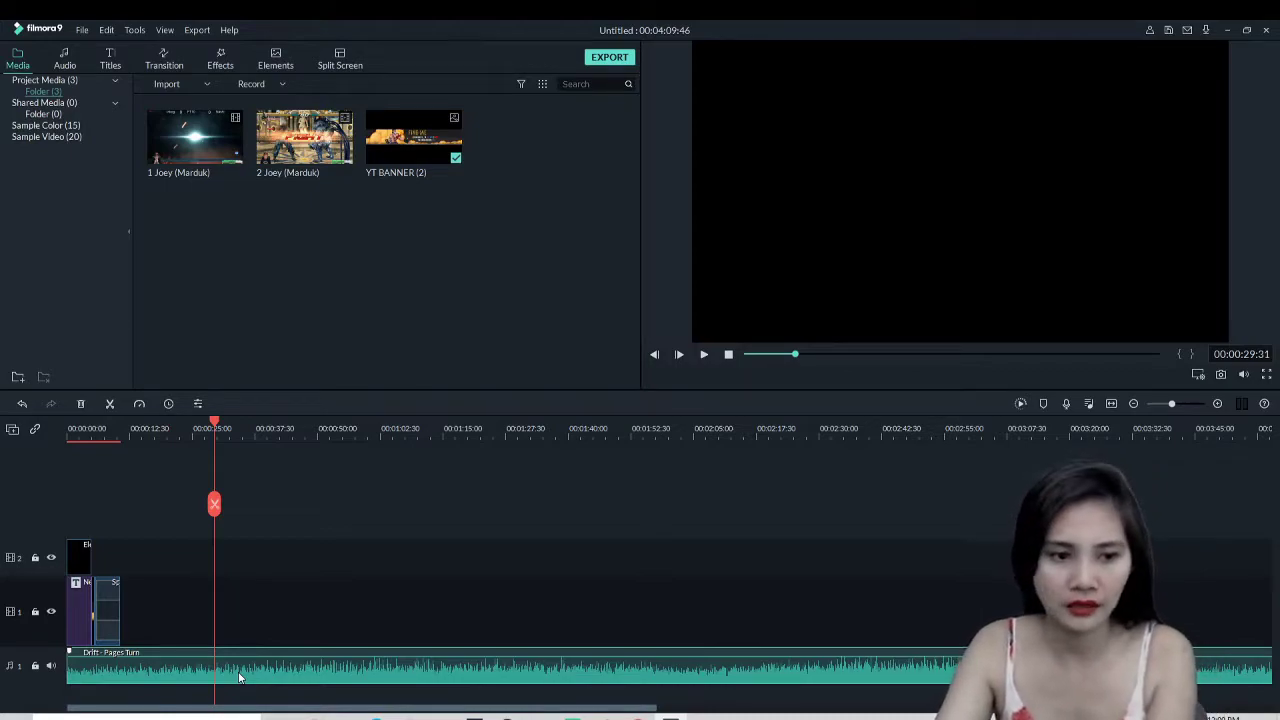
{"action": "key", "text": "Delete"}
{"action": "left_click_drag", "start_coordinate": [188, 608], "coordinate": [38, 604]}
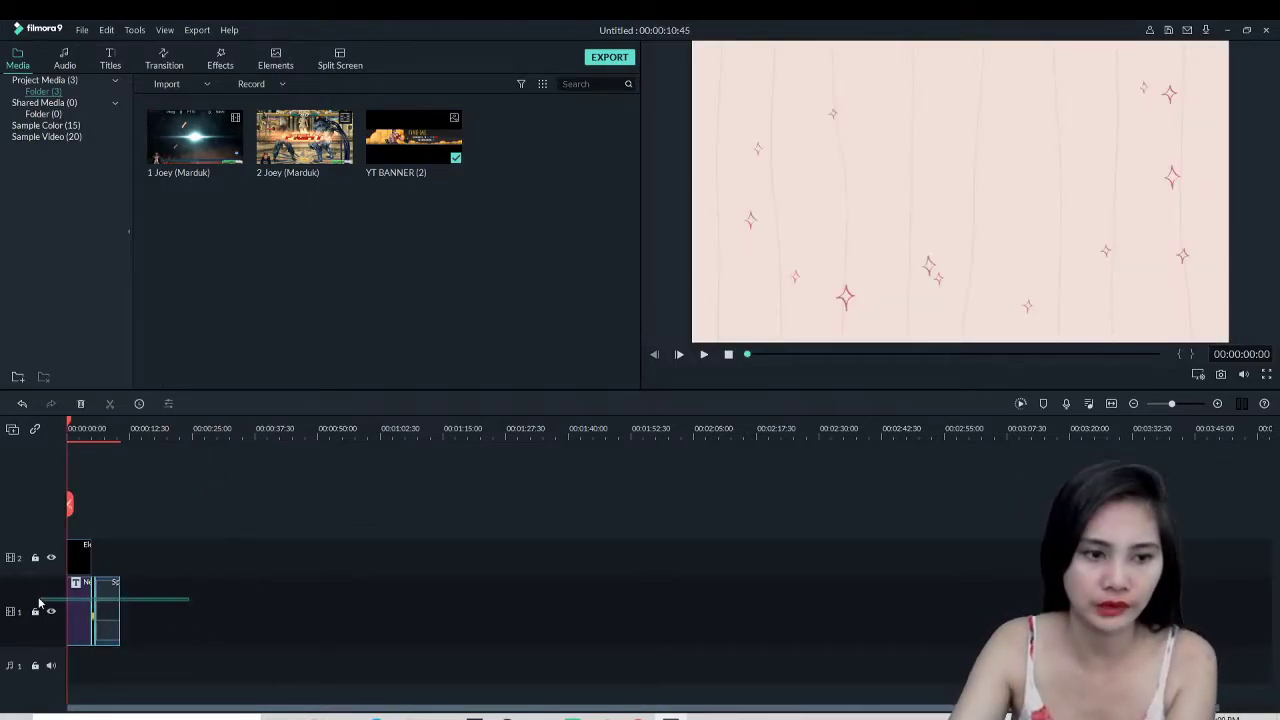
{"action": "key", "text": "Delete"}
{"action": "left_click", "coordinate": [70, 560]}
{"action": "key", "text": "Delete"}
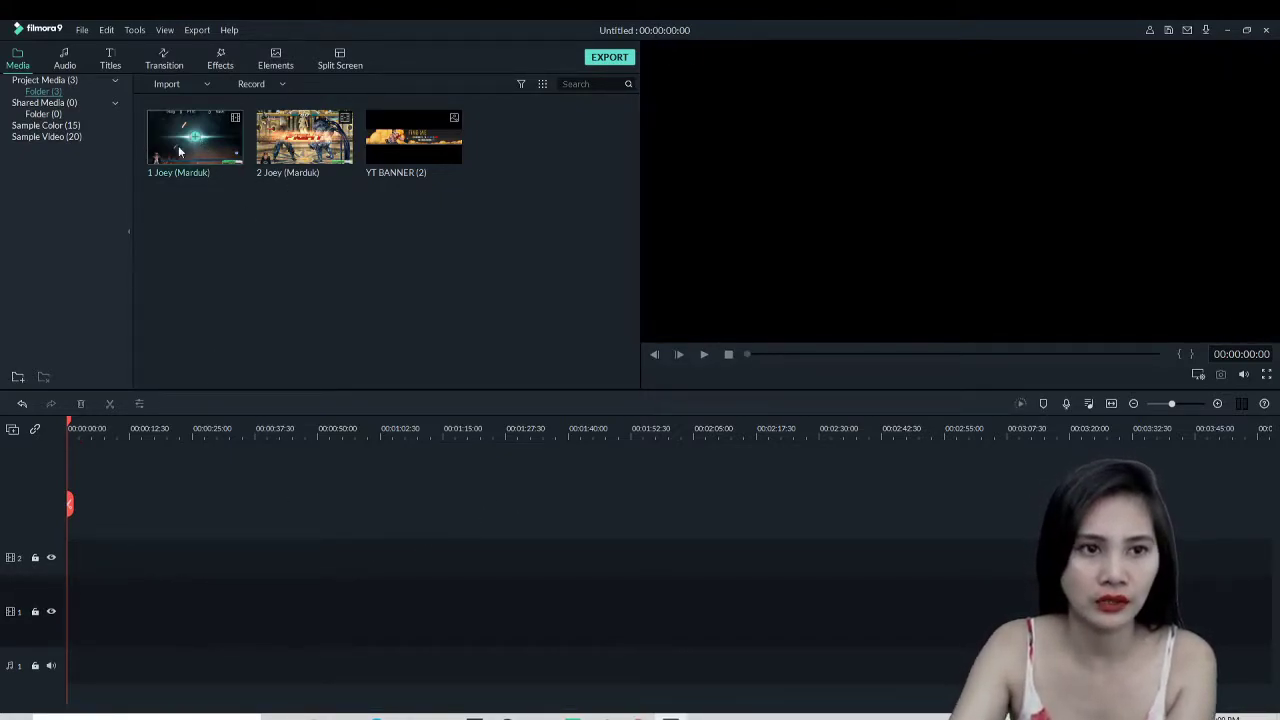
Place Marduk video 1 at the start of video track 1 and split it at 00:00:01:43
{"action": "left_click_drag", "start_coordinate": [165, 151], "coordinate": [56, 612]}
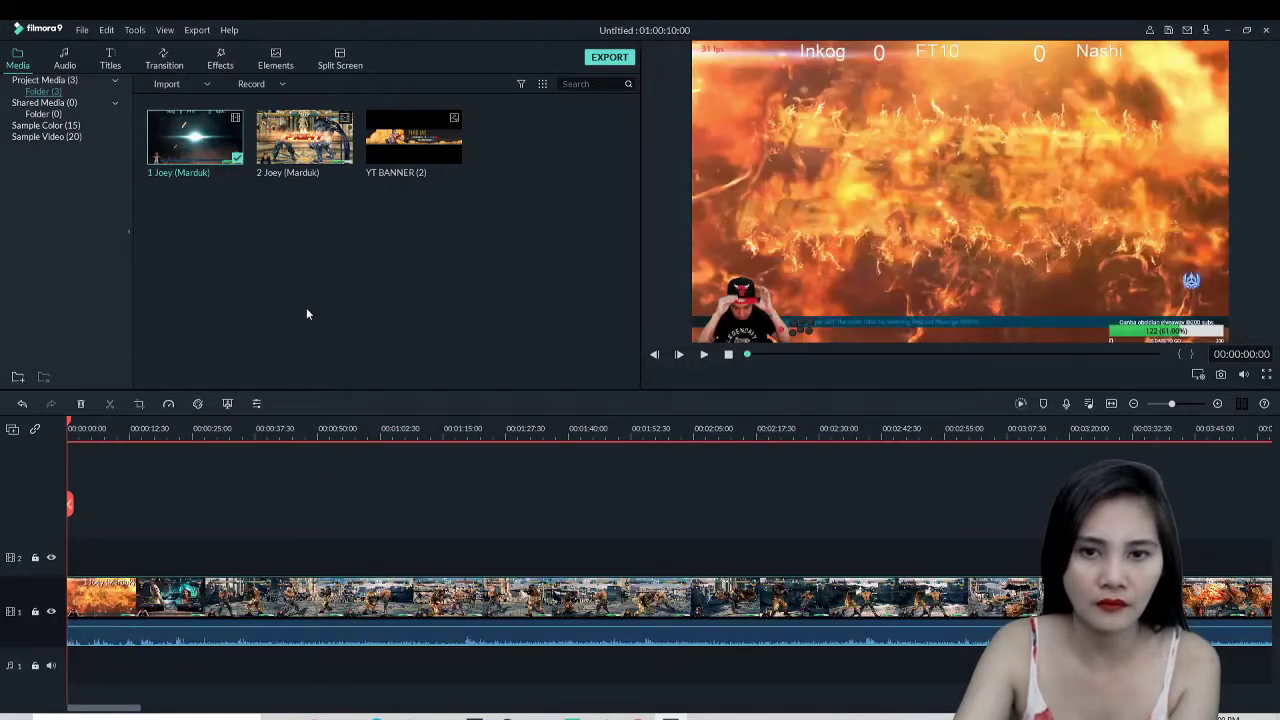
{"action": "left_click", "coordinate": [75, 428]}
{"action": "left_click", "coordinate": [76, 428]}
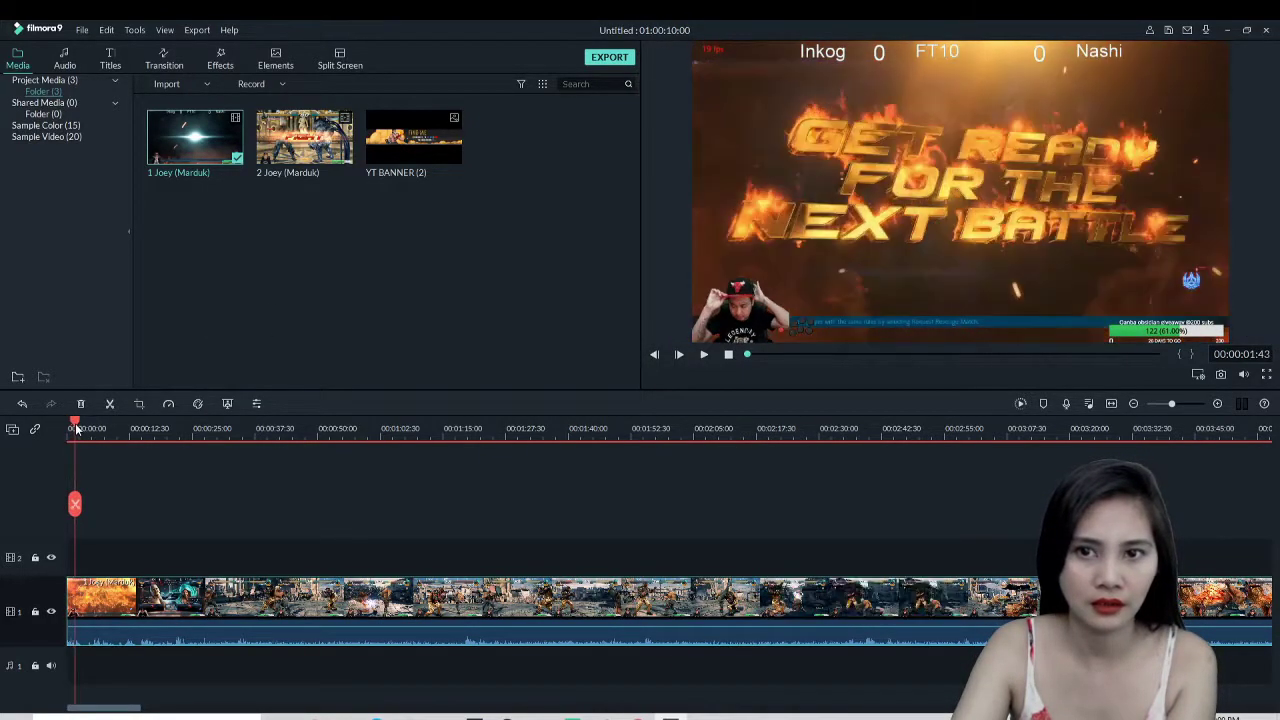
{"action": "left_click", "coordinate": [75, 504]}
Split the video at 00:00:12:45 and 00:00:15:01, and delete the segment between 00:00:01:43 and 00:00:12:45
{"action": "left_click_drag", "start_coordinate": [77, 426], "coordinate": [130, 563]}
{"action": "left_click", "coordinate": [130, 505]}
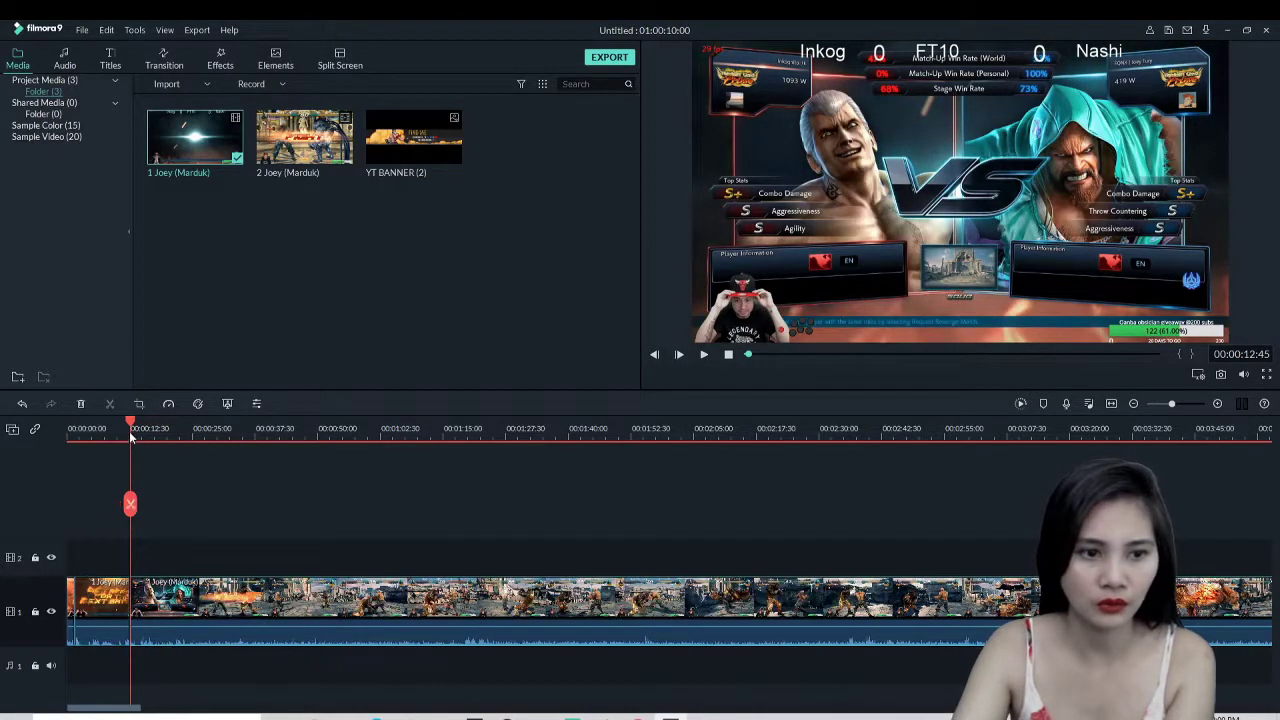
{"action": "left_click", "coordinate": [142, 428]}
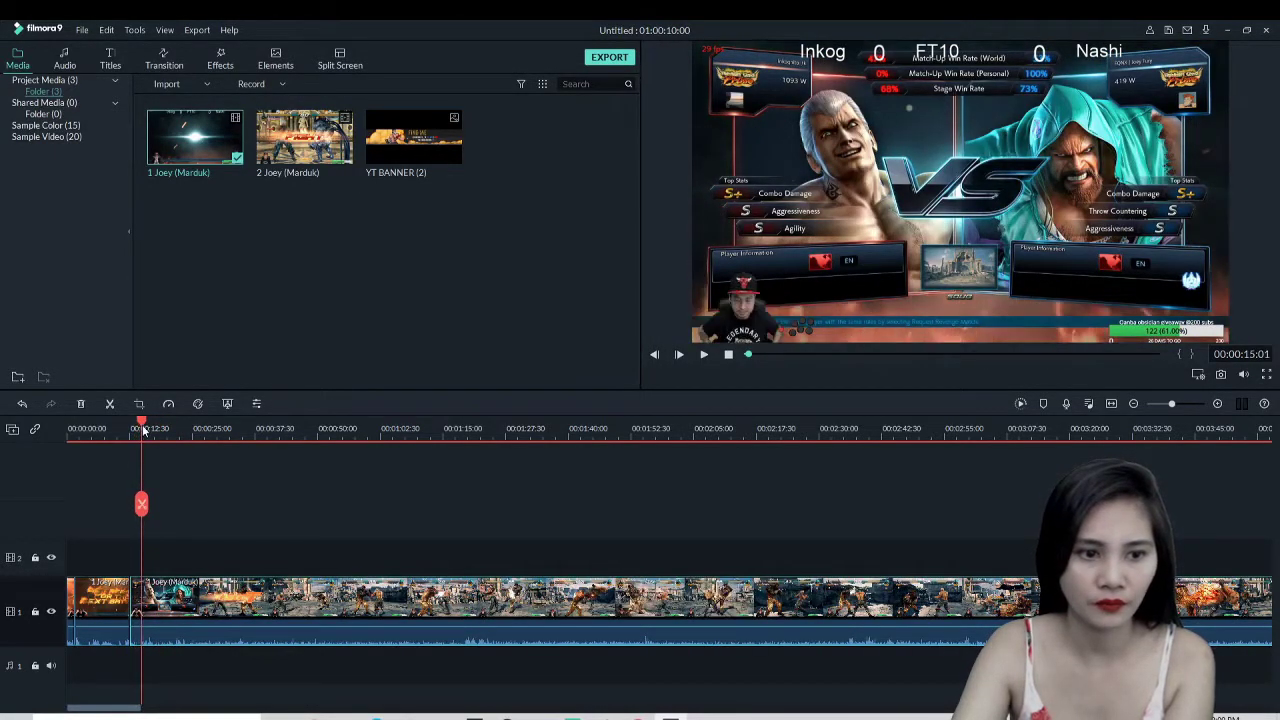
{"action": "left_click", "coordinate": [140, 504]}
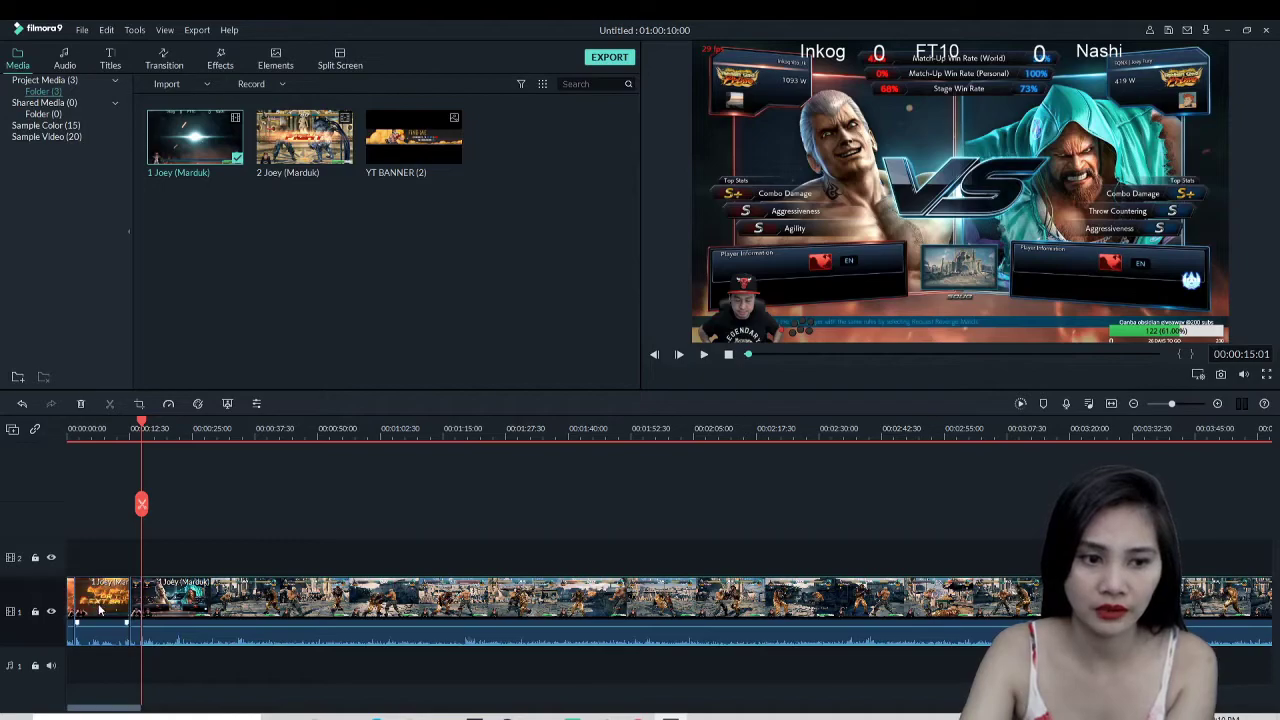
{"action": "key", "text": "Delete"}
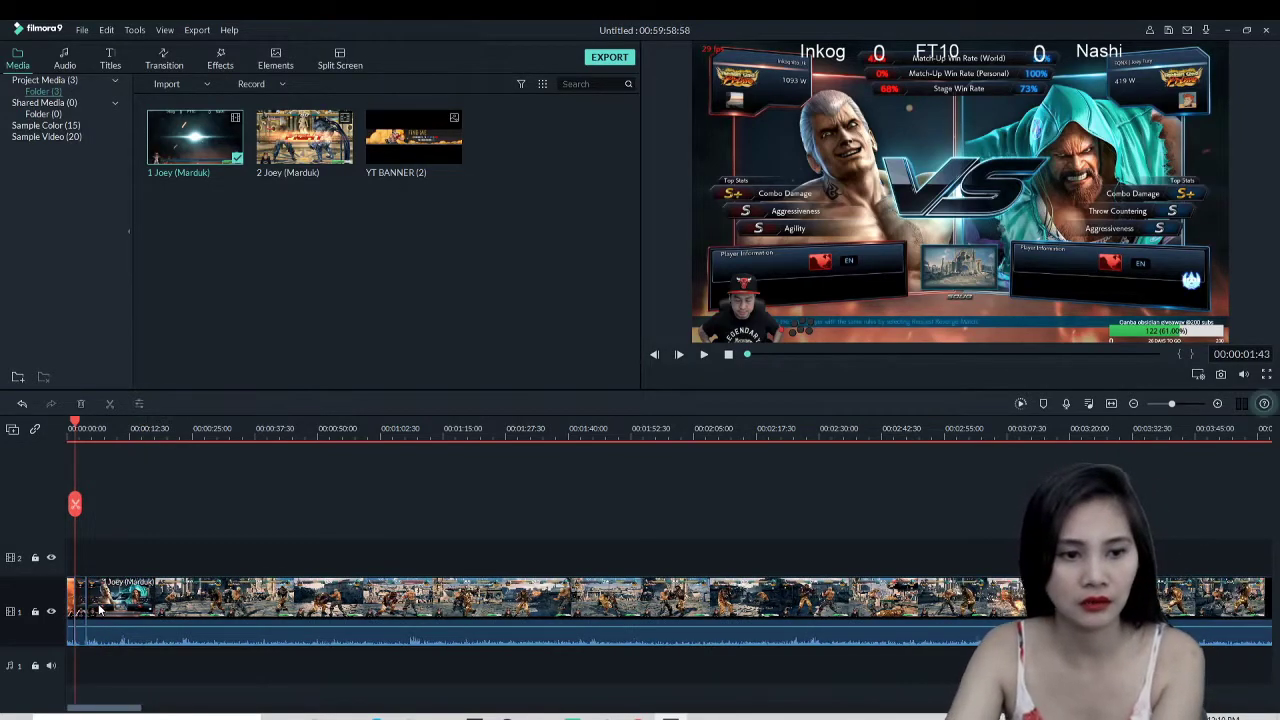
Play the shortened opening from the start, and move the playhead to the Round 1 screen at 00:00:14:05
{"action": "left_click", "coordinate": [70, 428]}
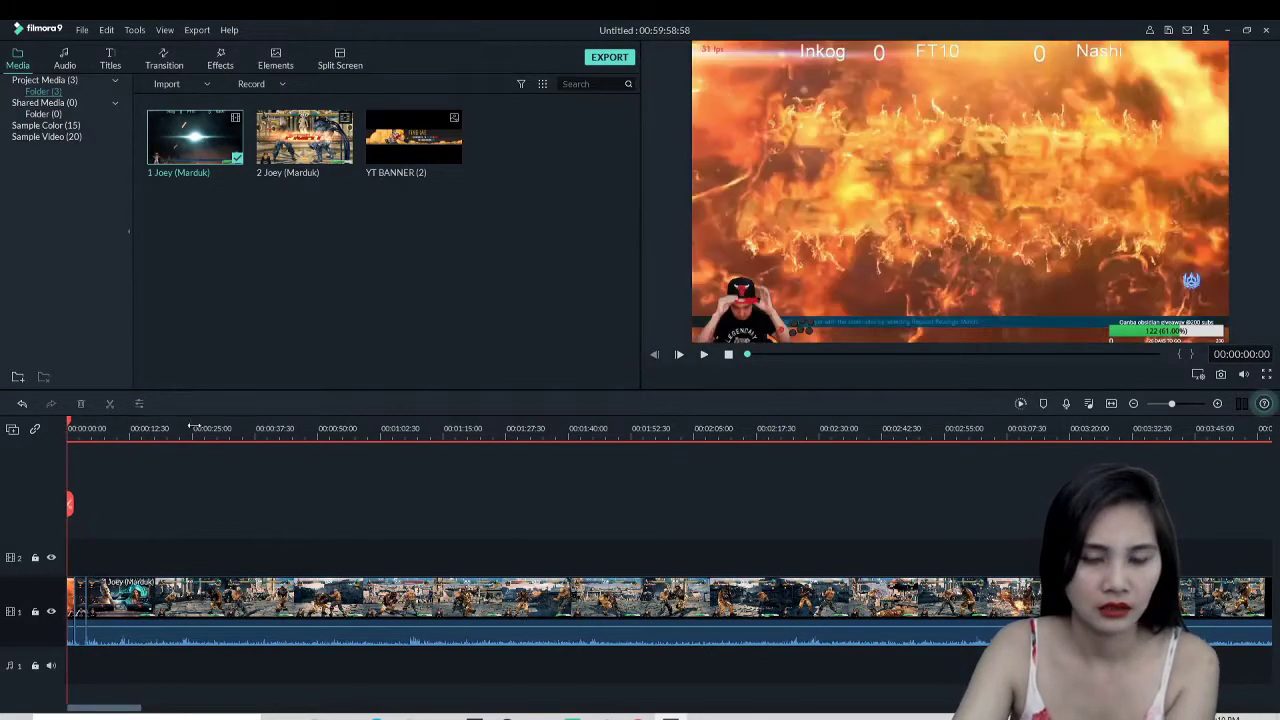
{"action": "left_click", "coordinate": [705, 354]}
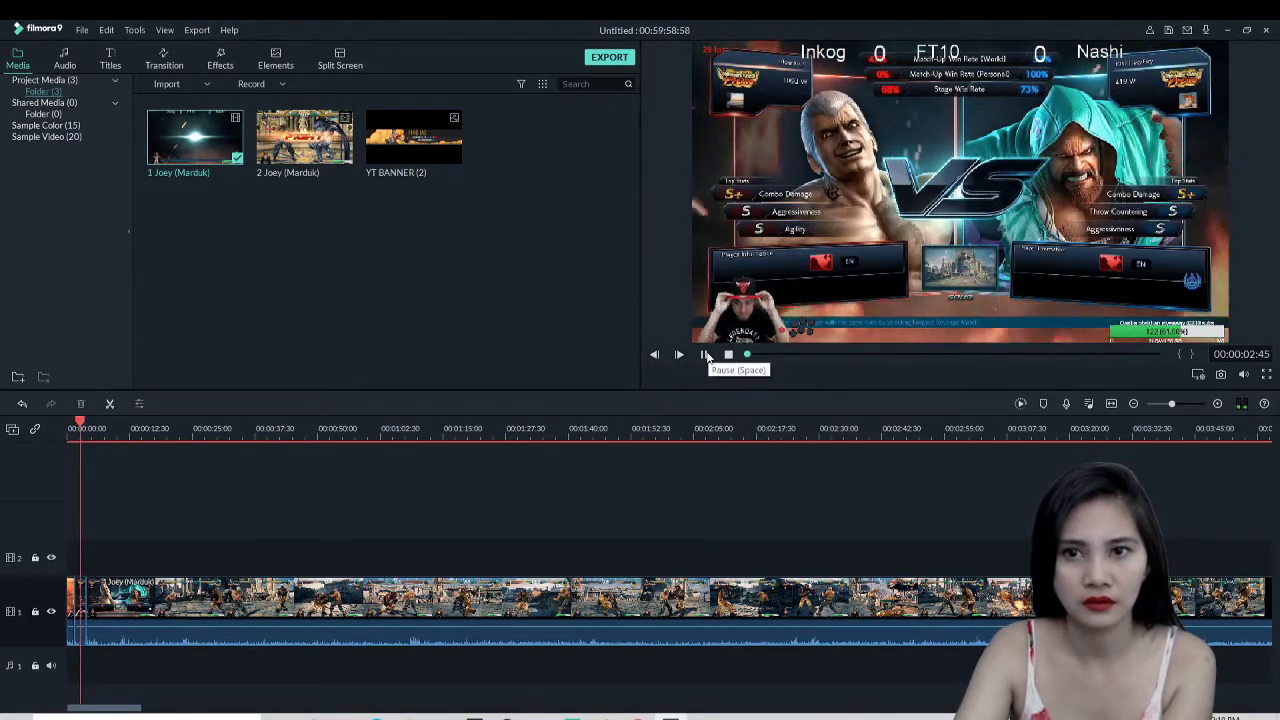
{"action": "left_click", "coordinate": [706, 355]}
{"action": "left_click_drag", "start_coordinate": [92, 425], "coordinate": [137, 459]}
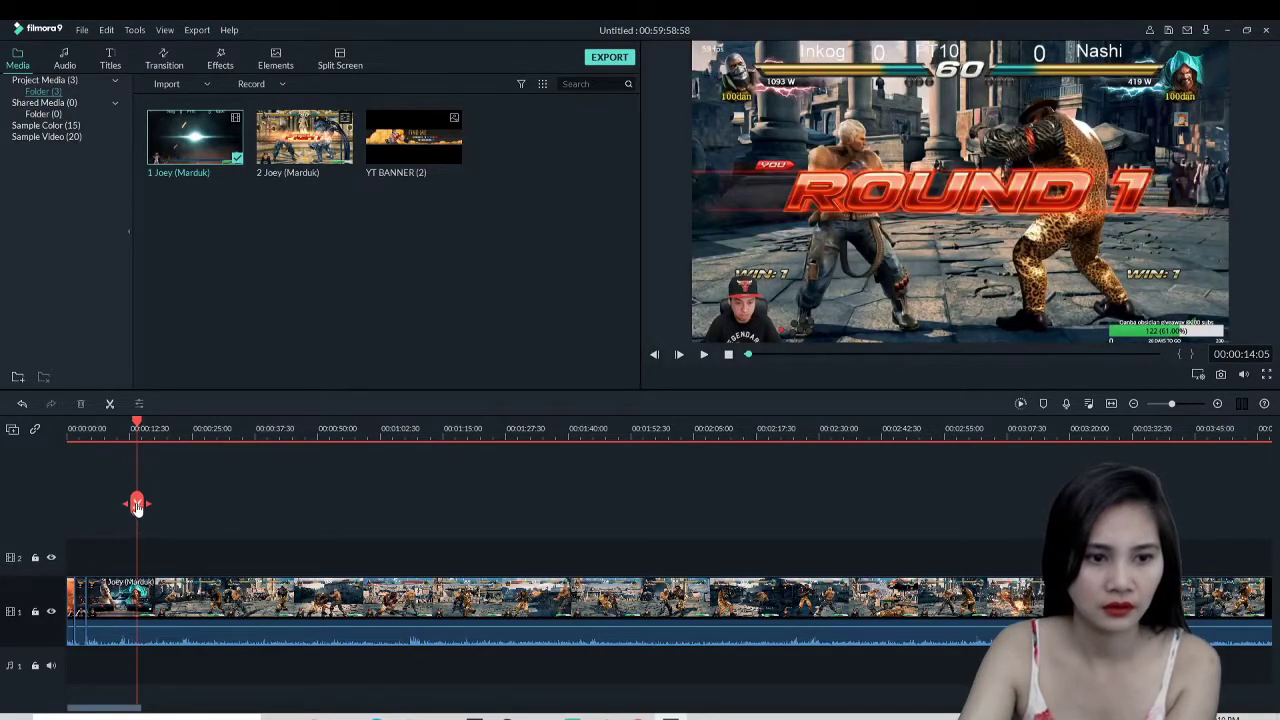
Split the video at 00:00:14:05, delete the short segment before the Round 1 screen, and play the opening from the start
{"action": "left_click", "coordinate": [137, 503]}
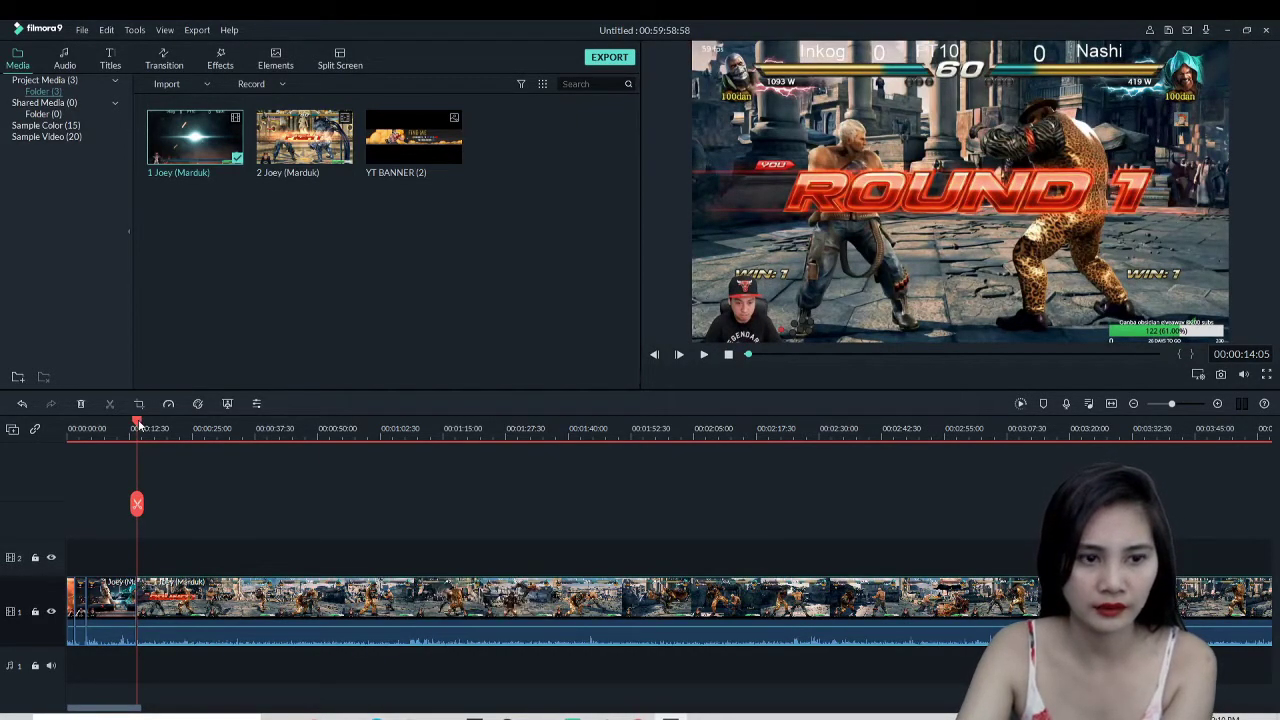
{"action": "left_click_drag", "start_coordinate": [140, 425], "coordinate": [113, 428]}
{"action": "left_click", "coordinate": [113, 585]}
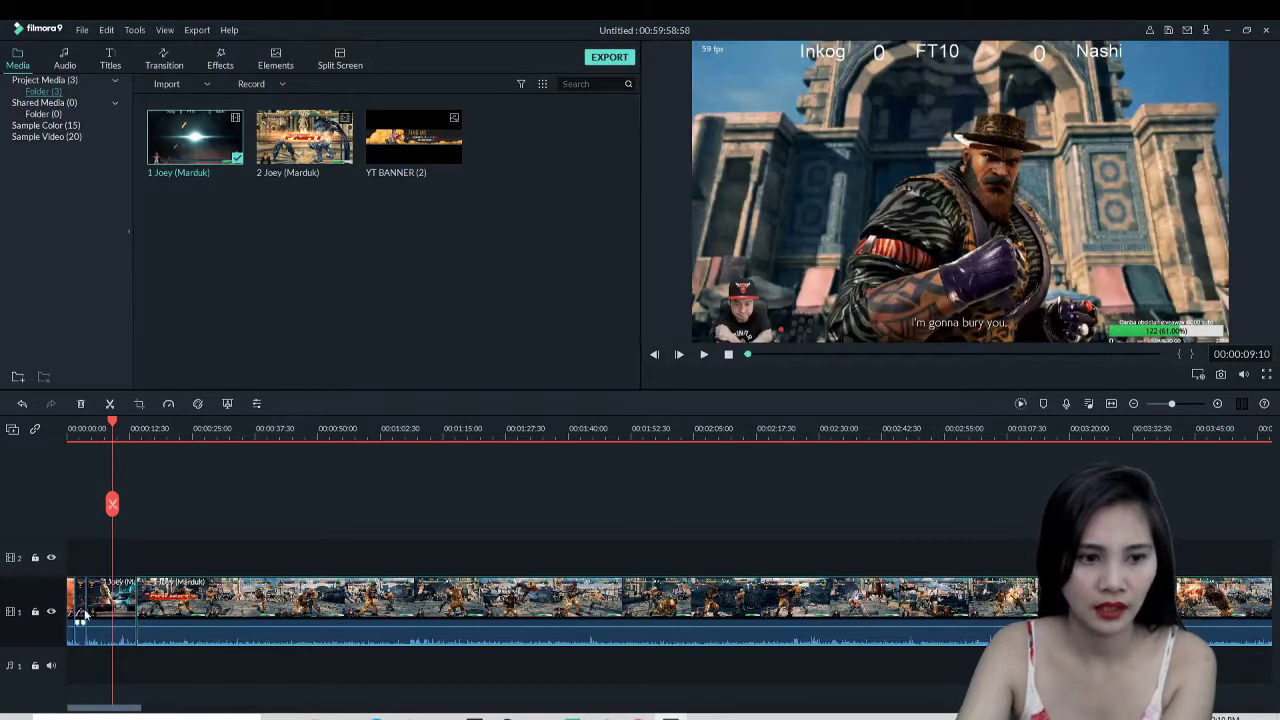
{"action": "key", "text": "Delete"}
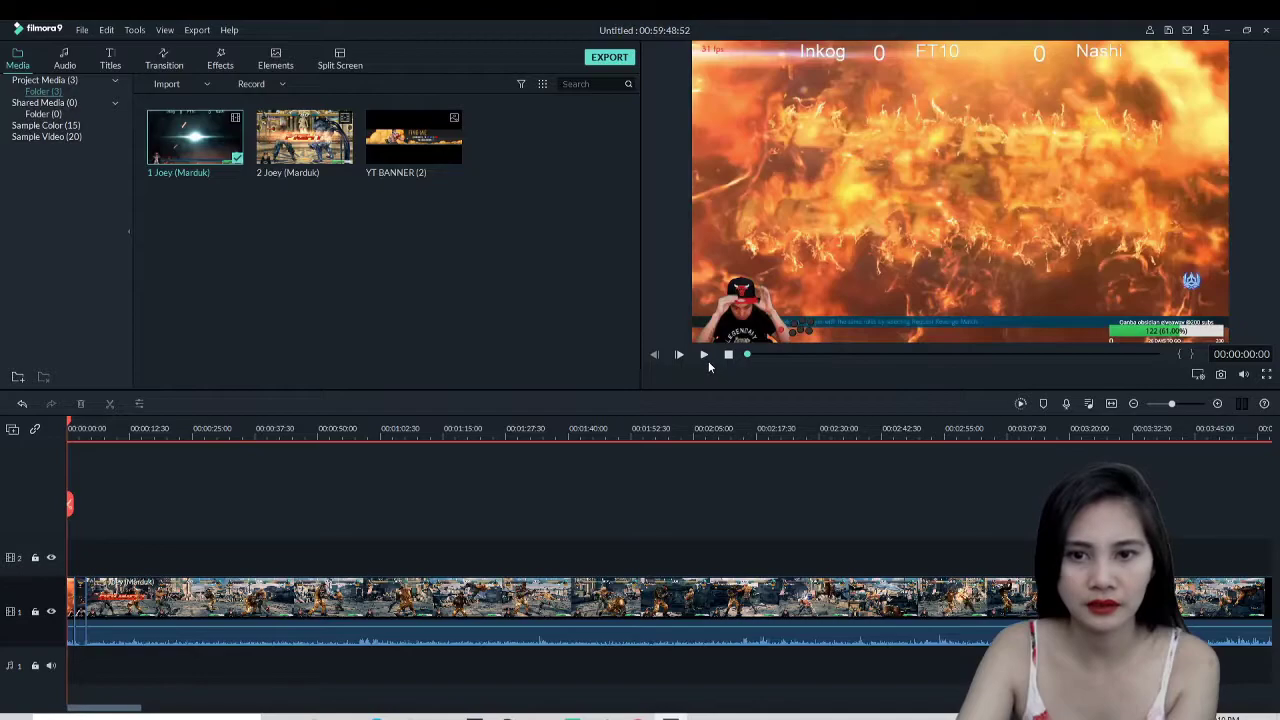
{"action": "left_click", "coordinate": [705, 354]}
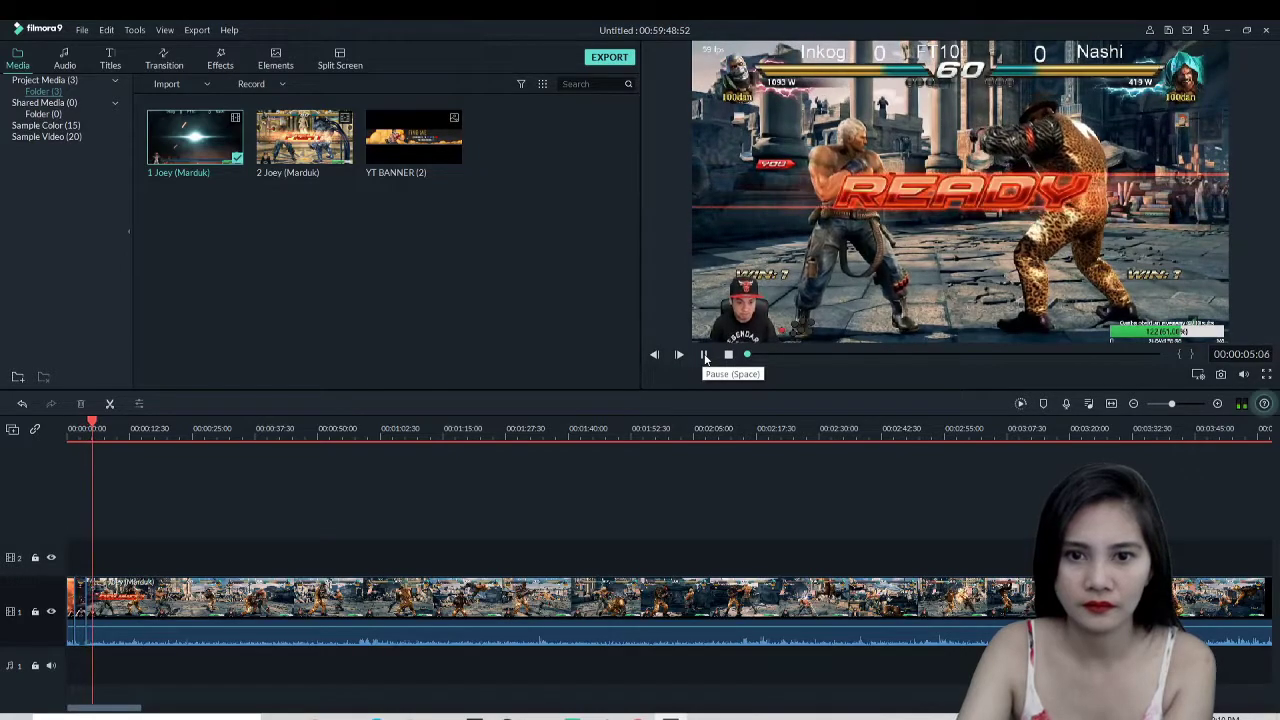
{"action": "left_click", "coordinate": [705, 354]}
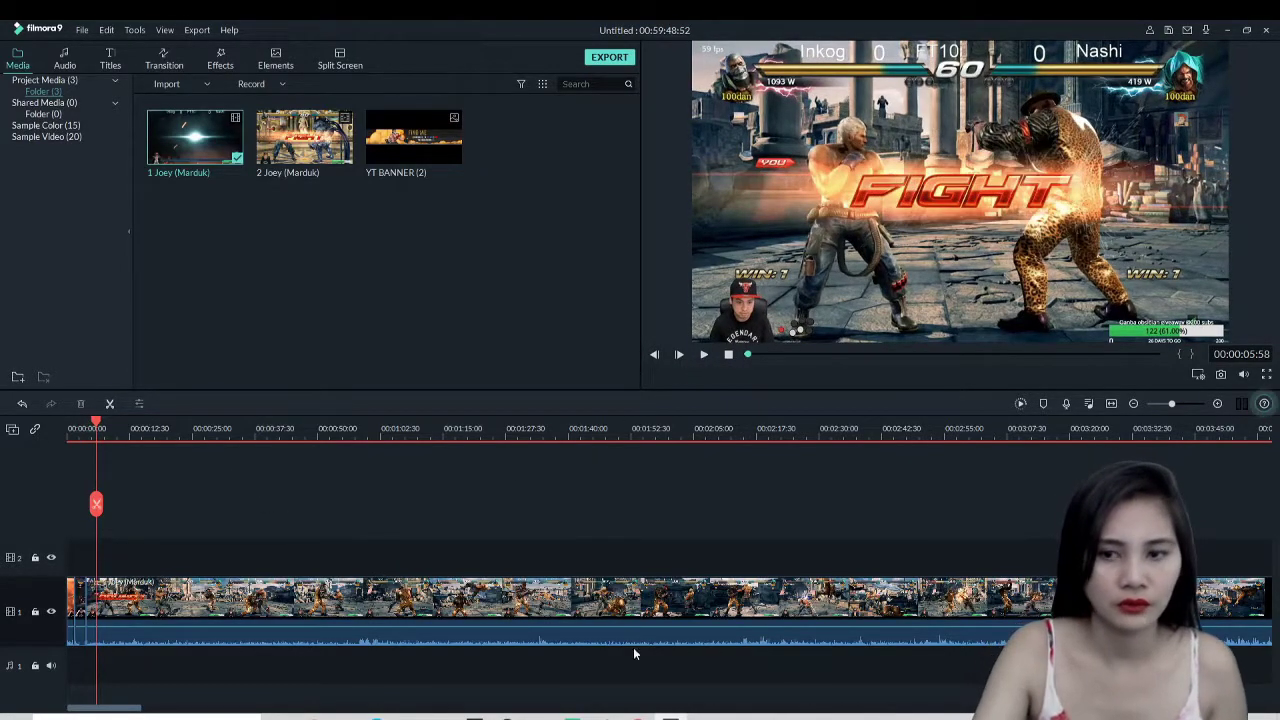
Split the video at 00:03:54:22 and 00:04:42:37, and delete the segment between the win screen and the next Round 1
{"action": "left_click", "coordinate": [1133, 403]}
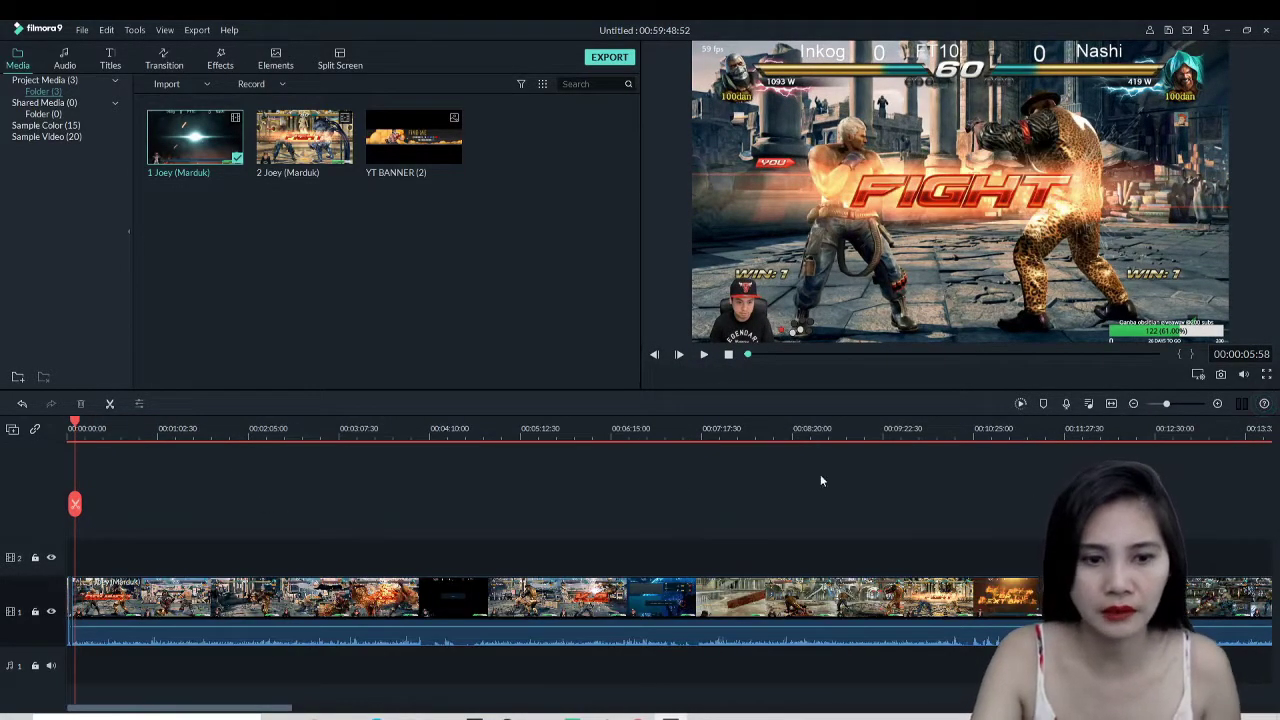
{"action": "left_click", "coordinate": [84, 427]}
{"action": "left_click_drag", "start_coordinate": [86, 427], "coordinate": [407, 548]}
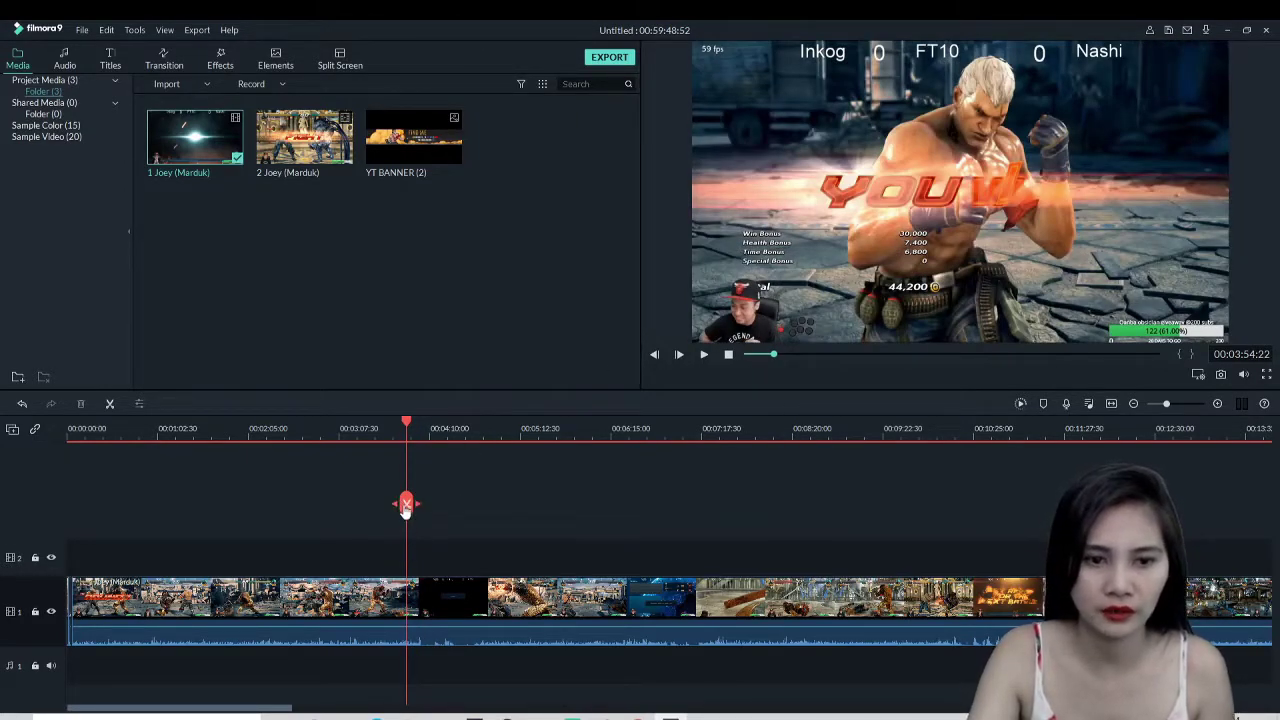
{"action": "left_click", "coordinate": [406, 504]}
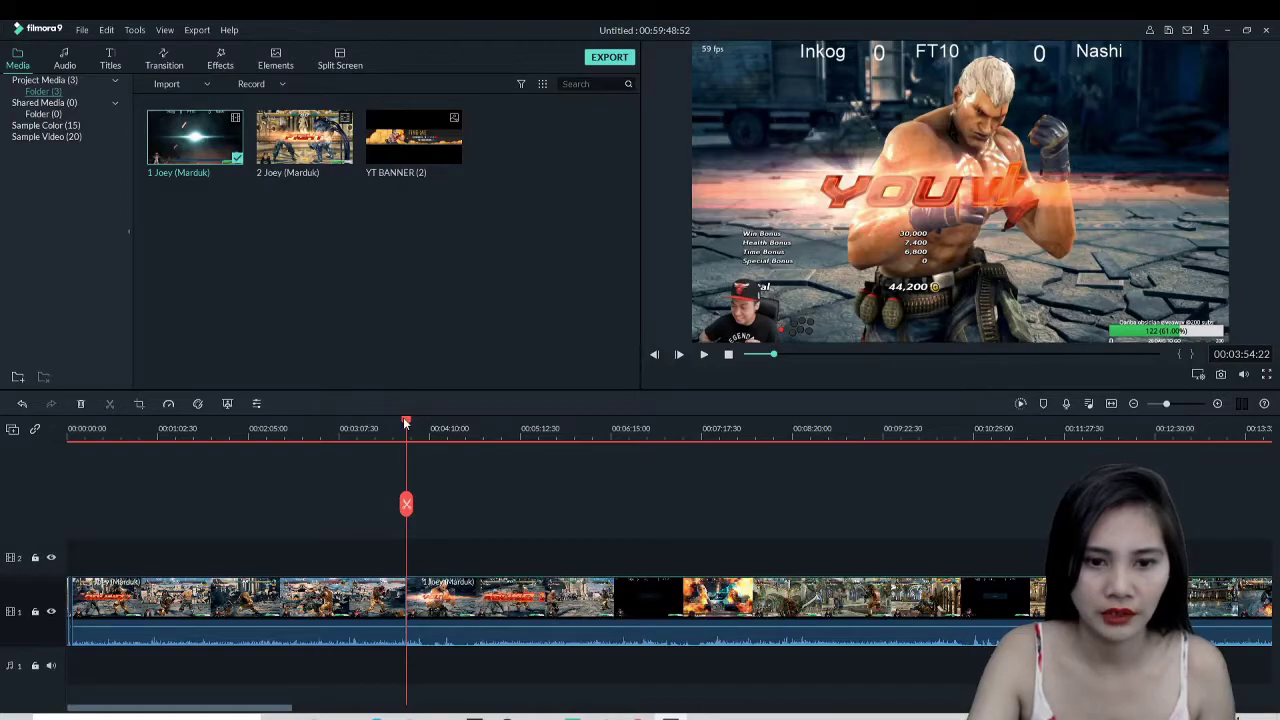
{"action": "left_click_drag", "start_coordinate": [405, 422], "coordinate": [477, 457]}
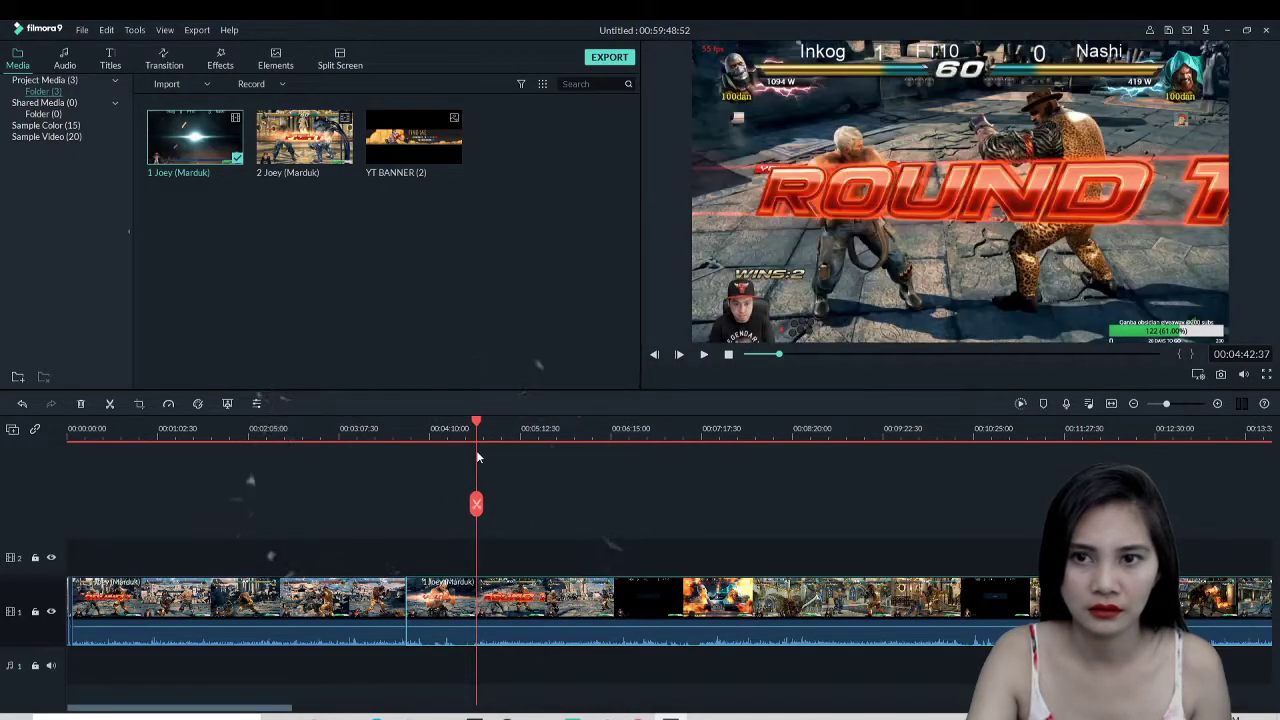
{"action": "left_click", "coordinate": [476, 505]}
{"action": "left_click", "coordinate": [449, 614]}
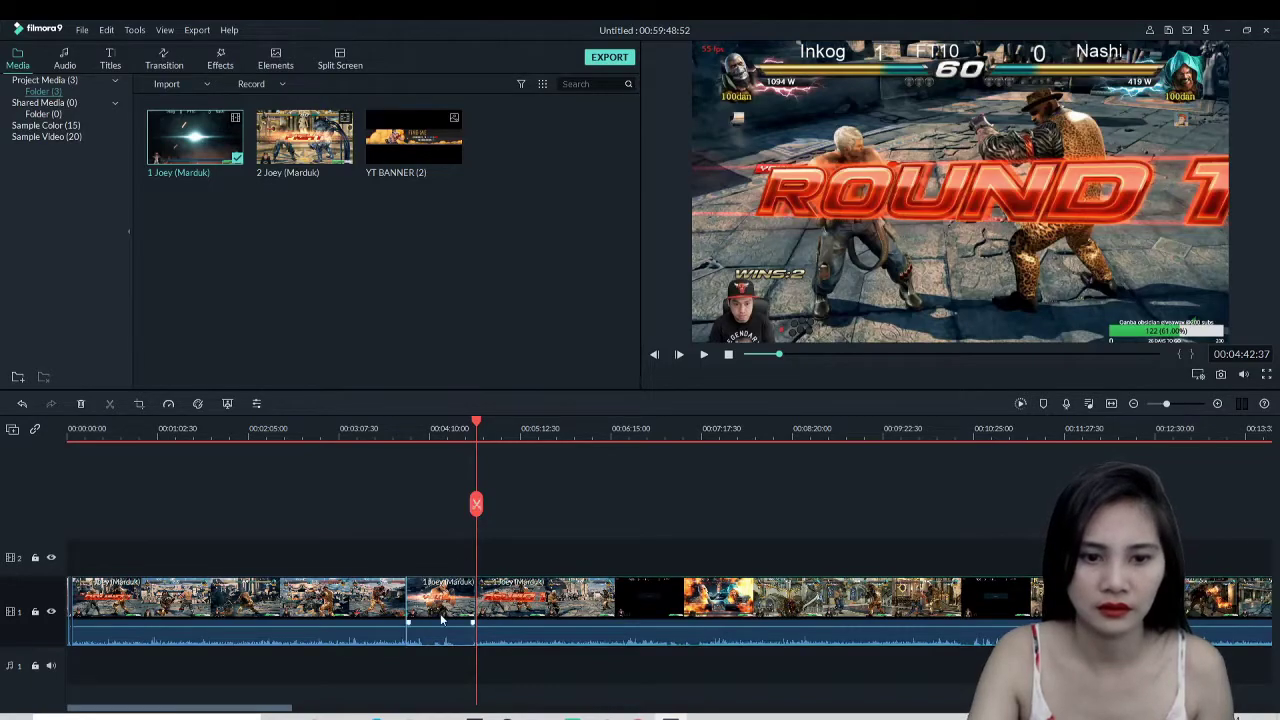
{"action": "key", "text": "Delete"}
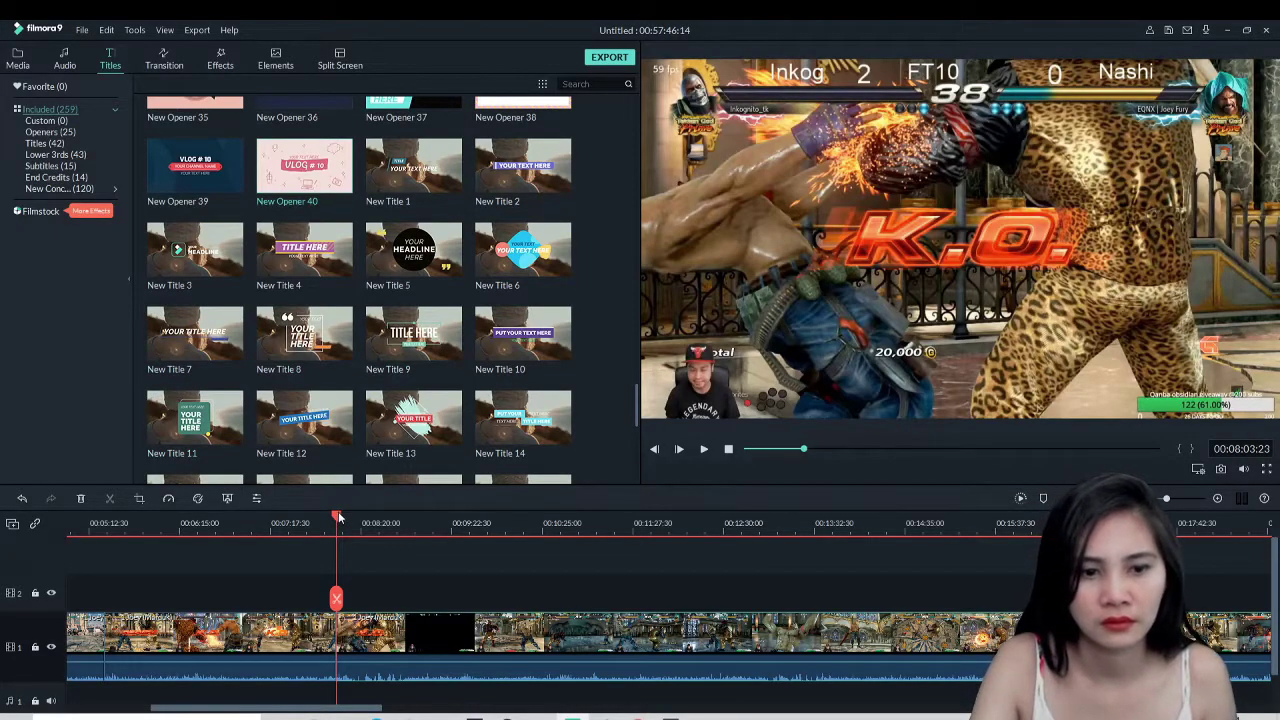
Split the video at the Ready screen at 00:08:54:23 and delete the segment between 00:08:03:23 and that point
{"action": "left_click_drag", "start_coordinate": [338, 511], "coordinate": [414, 560]}
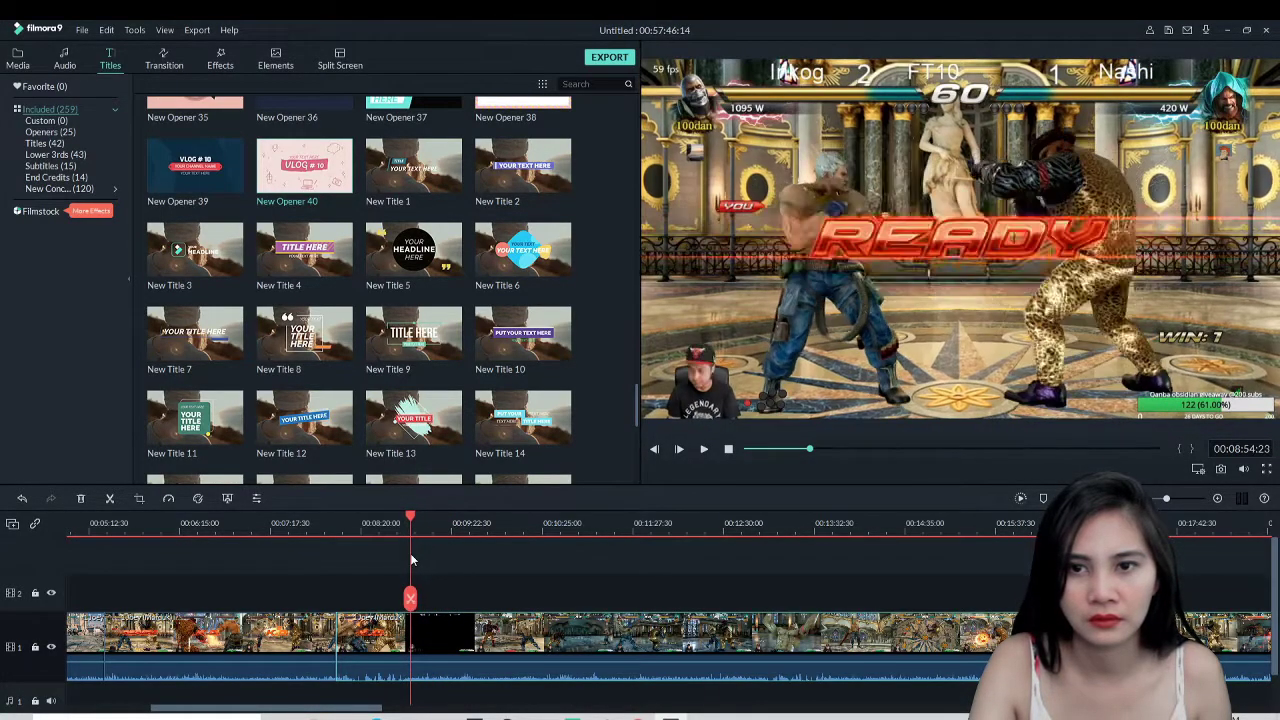
{"action": "key", "text": "Delete"}
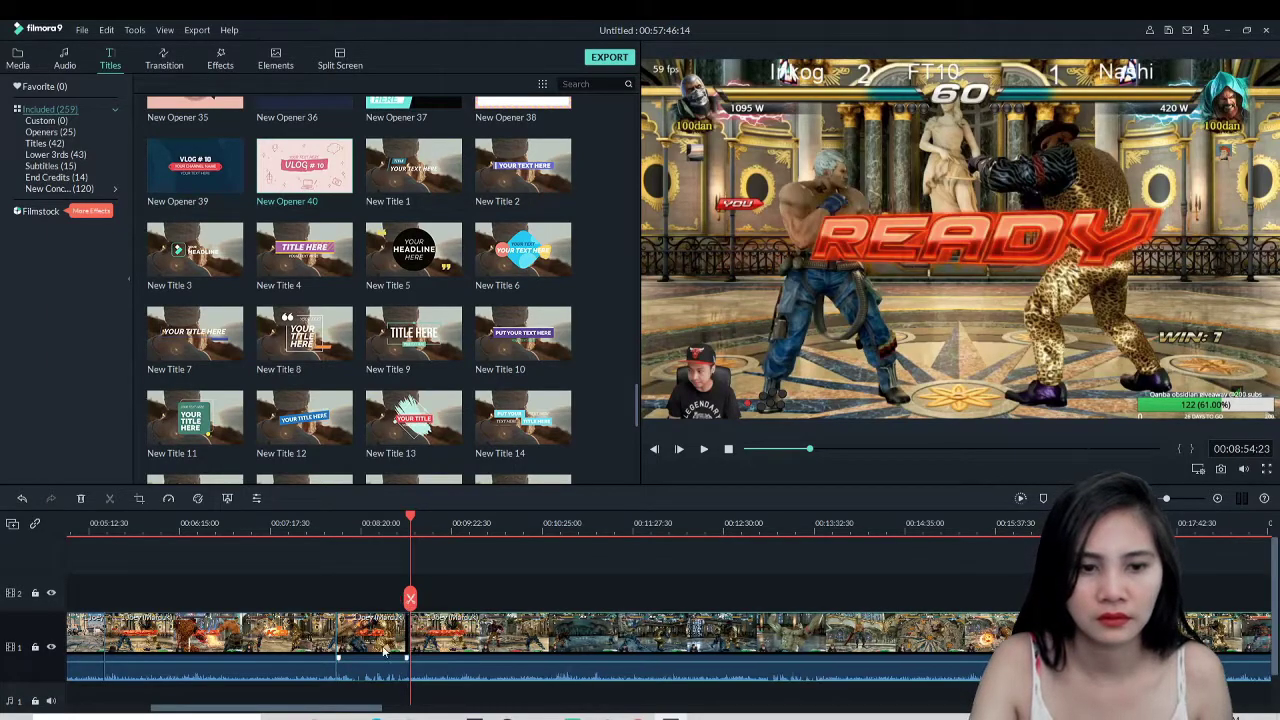
{"action": "key", "text": "Delete"}
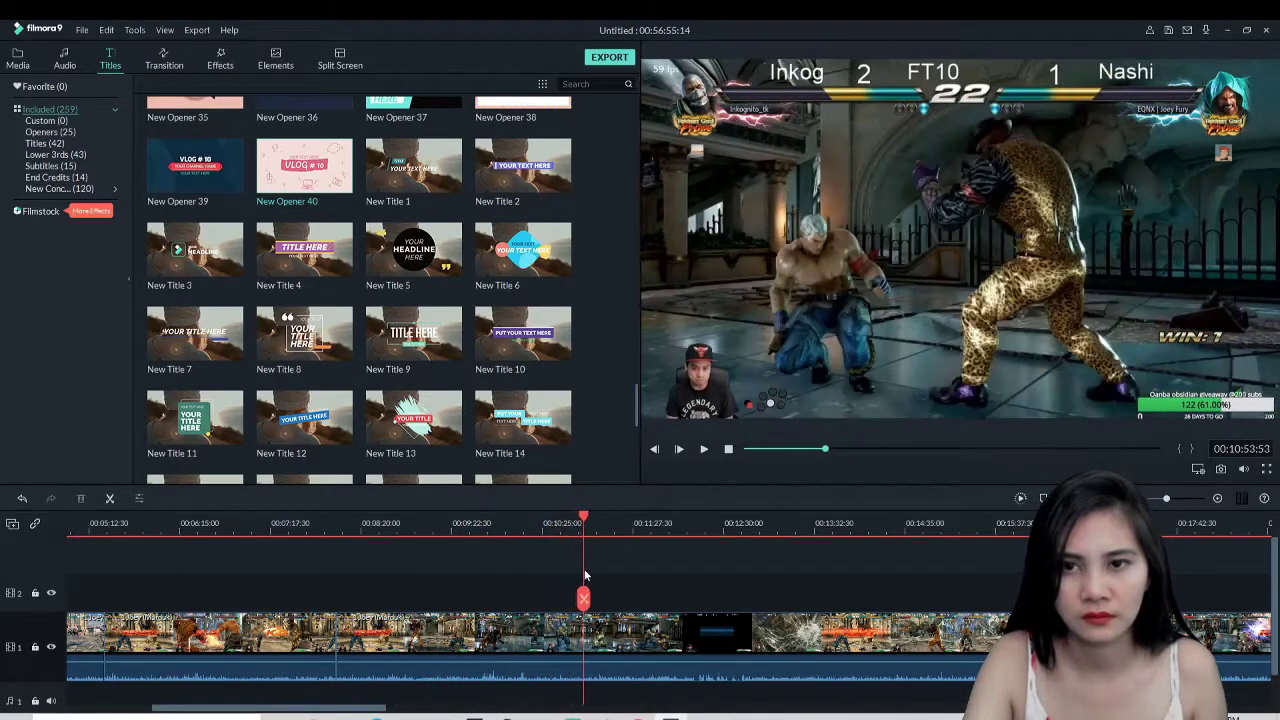
Split the video at 00:11:57:18 and 00:12:51:59, and delete the segment between these two cuts
{"action": "left_click_drag", "start_coordinate": [606, 598], "coordinate": [677, 600]}
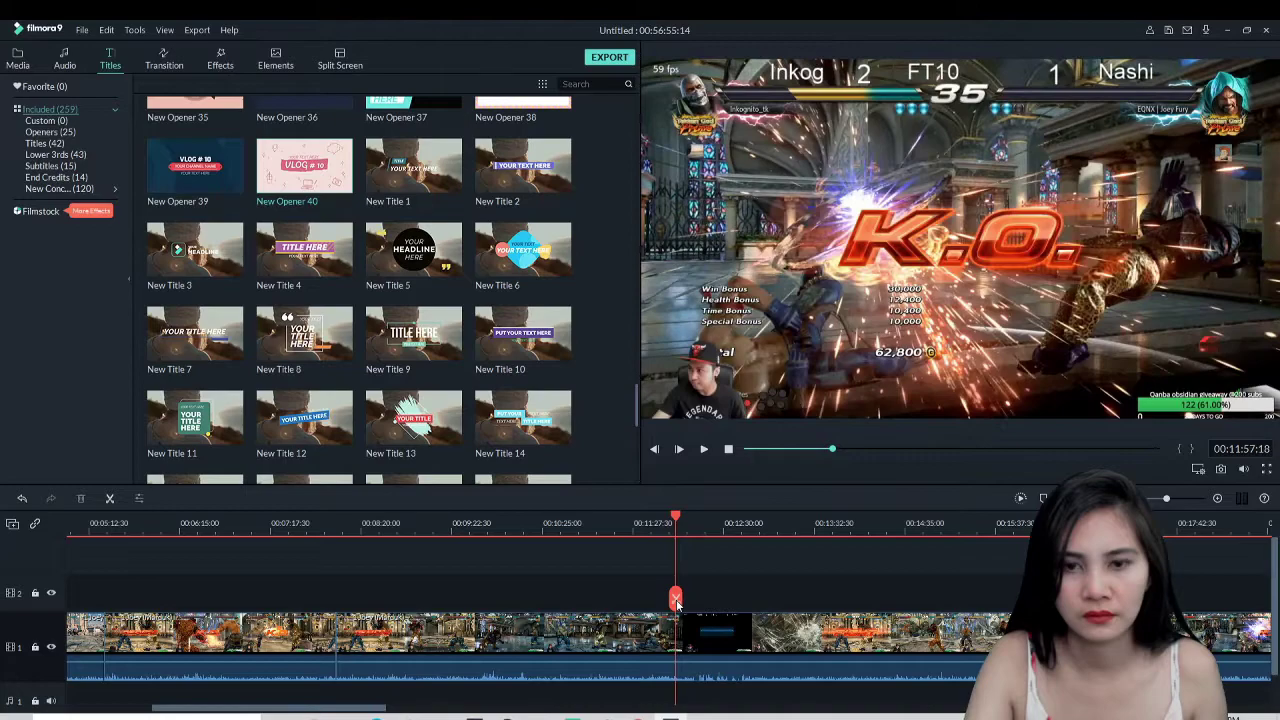
{"action": "left_click", "coordinate": [678, 628]}
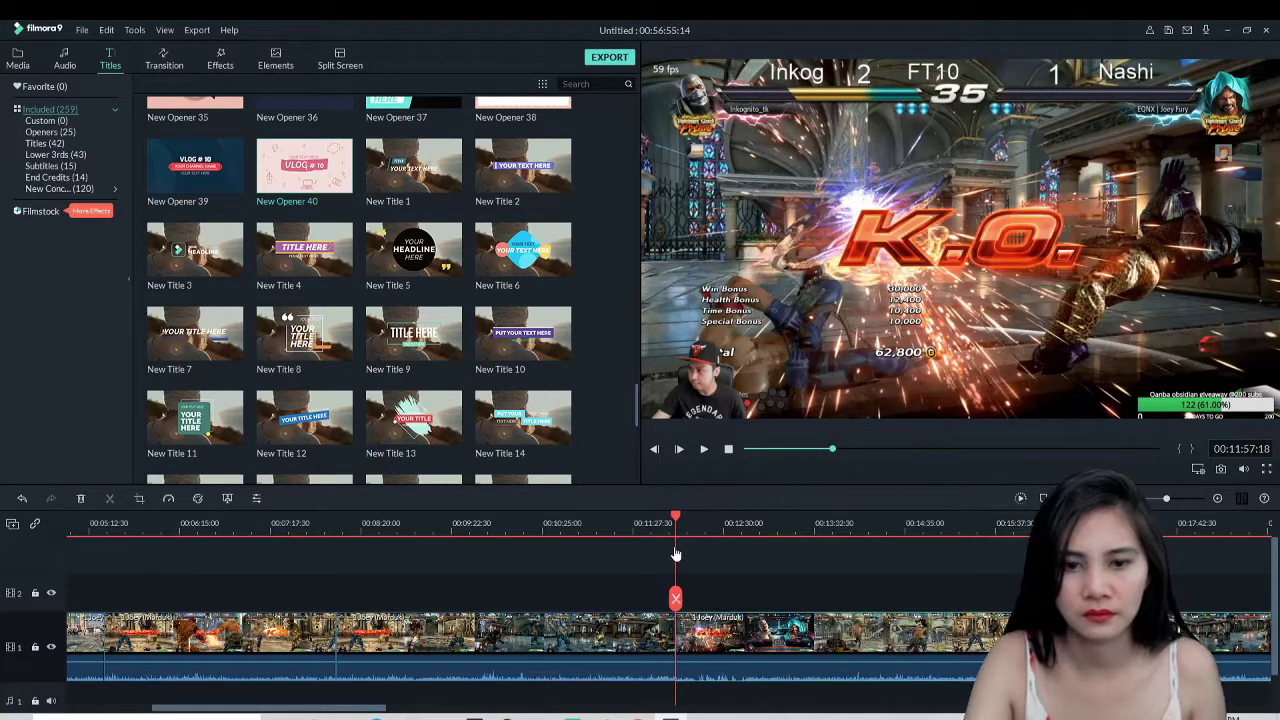
{"action": "left_click_drag", "start_coordinate": [677, 518], "coordinate": [760, 553]}
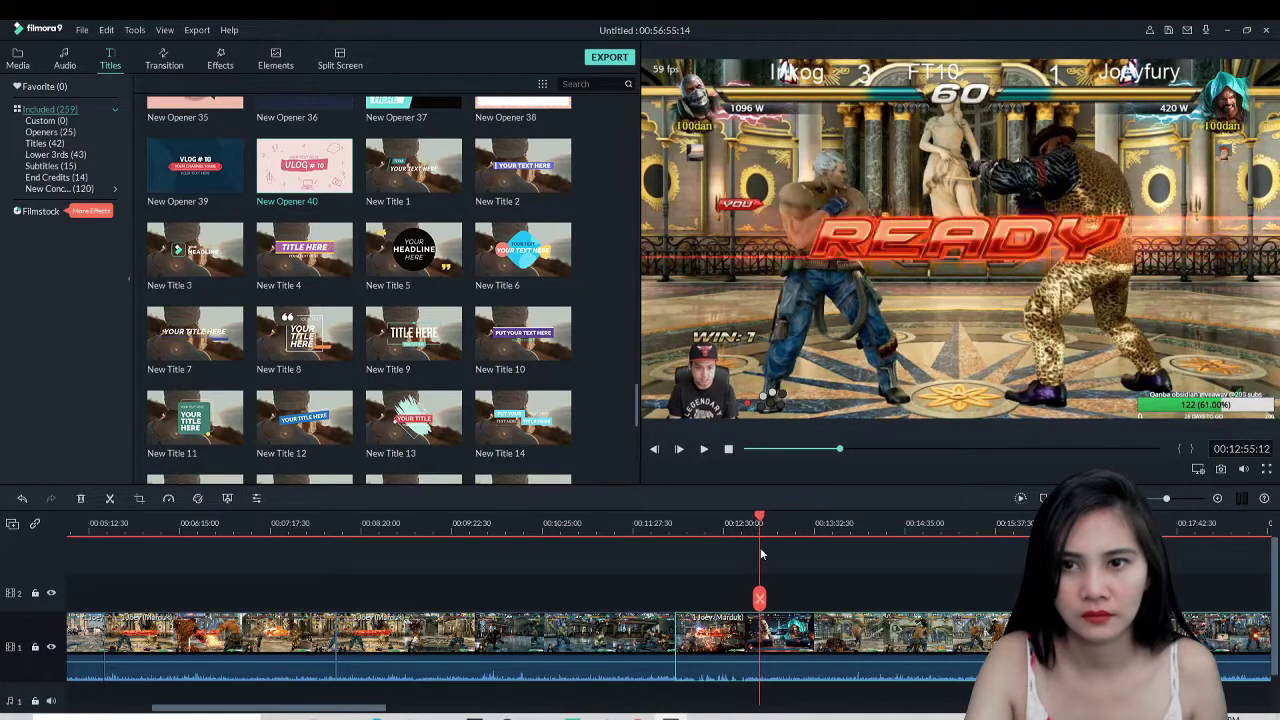
{"action": "left_click_drag", "start_coordinate": [759, 600], "coordinate": [755, 600]}
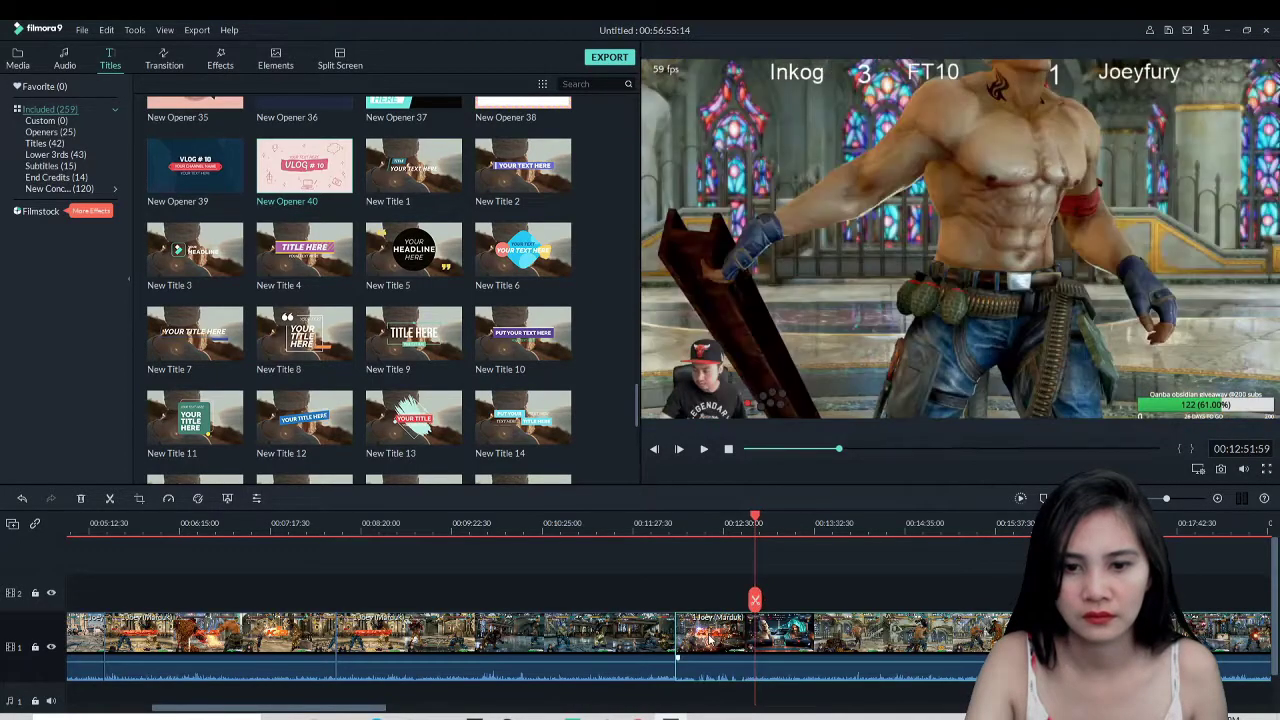
{"action": "key", "text": "Delete"}
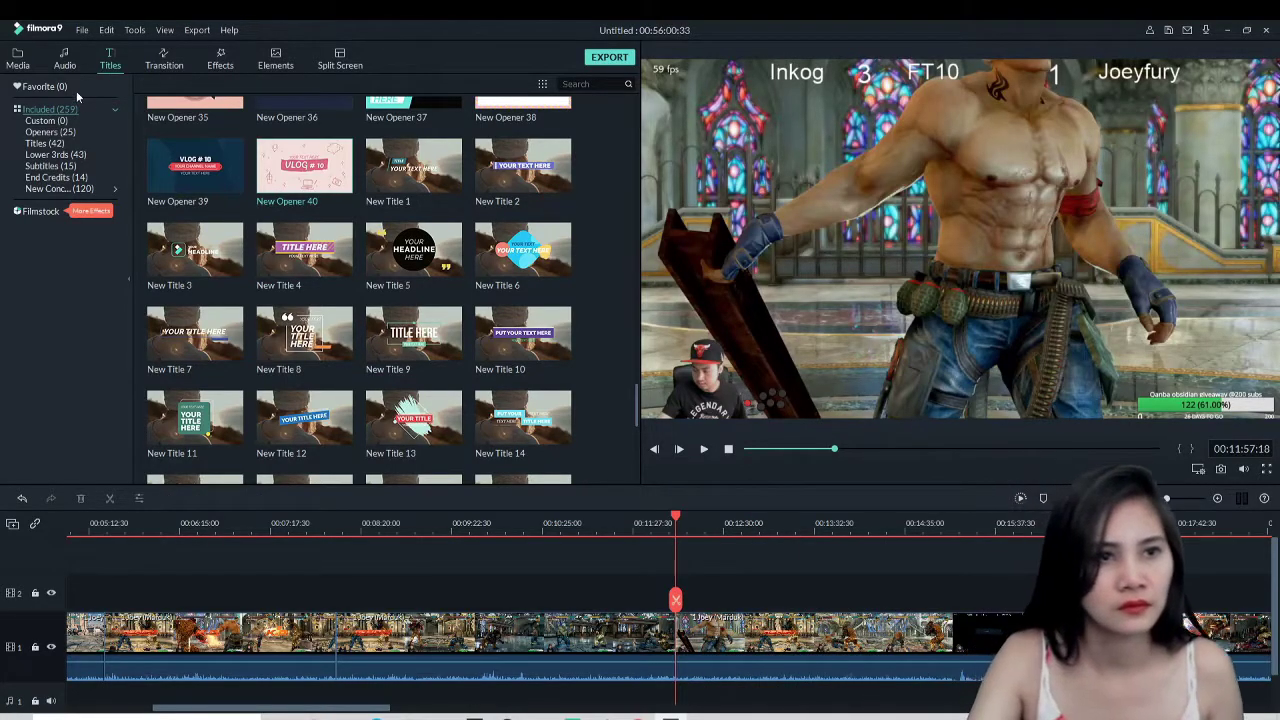
Try the Feet On Water - Unexpected Moment music at an earlier position on audio track 1, and remove it
{"action": "left_click", "coordinate": [66, 60]}
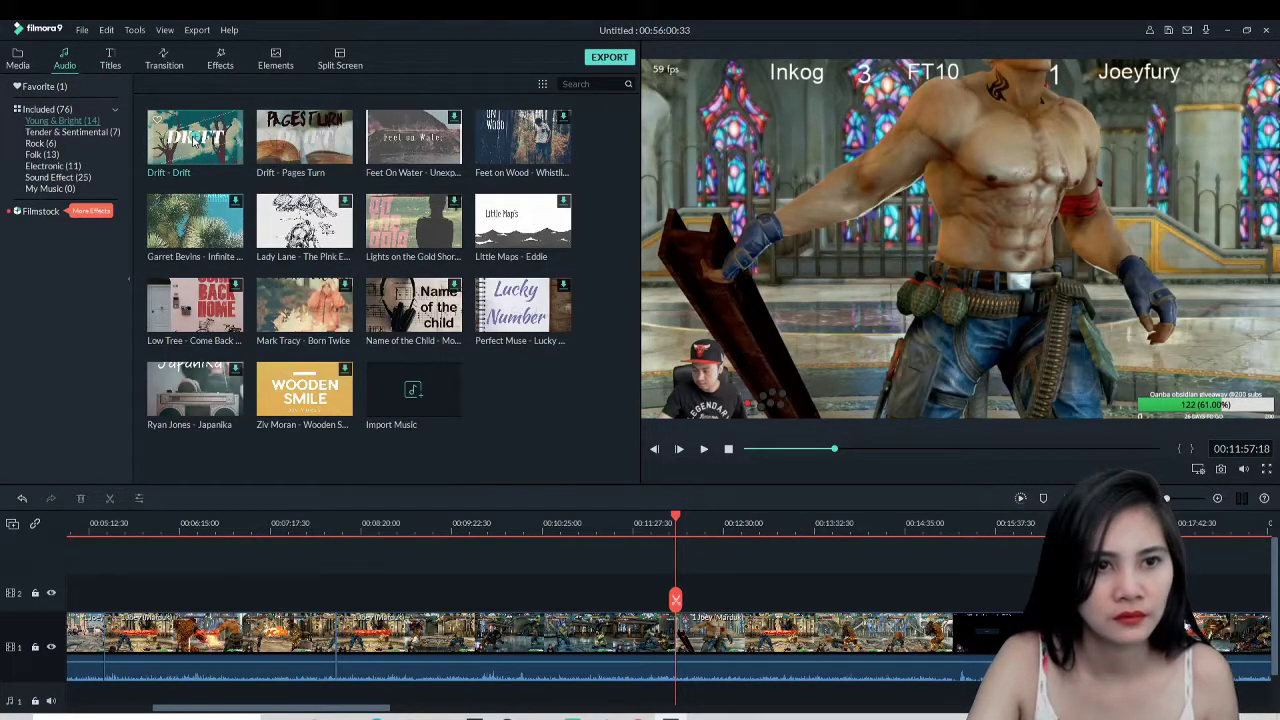
{"action": "left_click", "coordinate": [418, 138]}
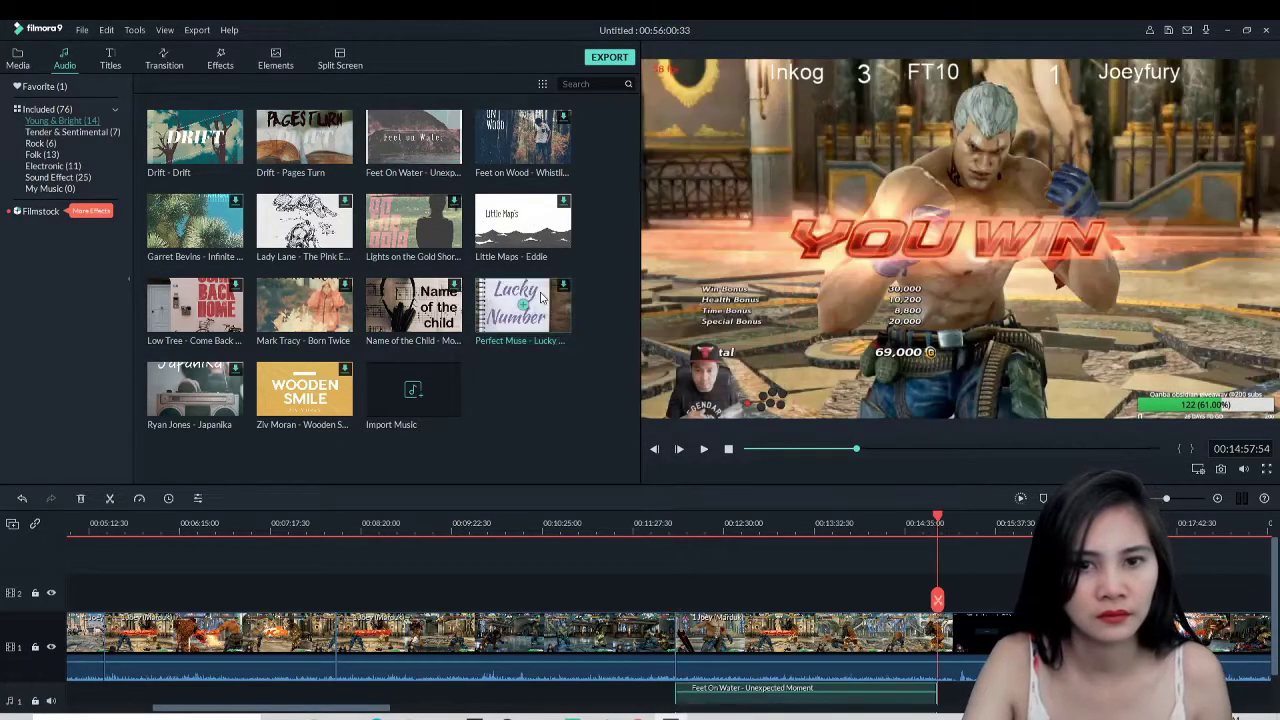
{"action": "left_click_drag", "start_coordinate": [760, 701], "coordinate": [570, 690]}
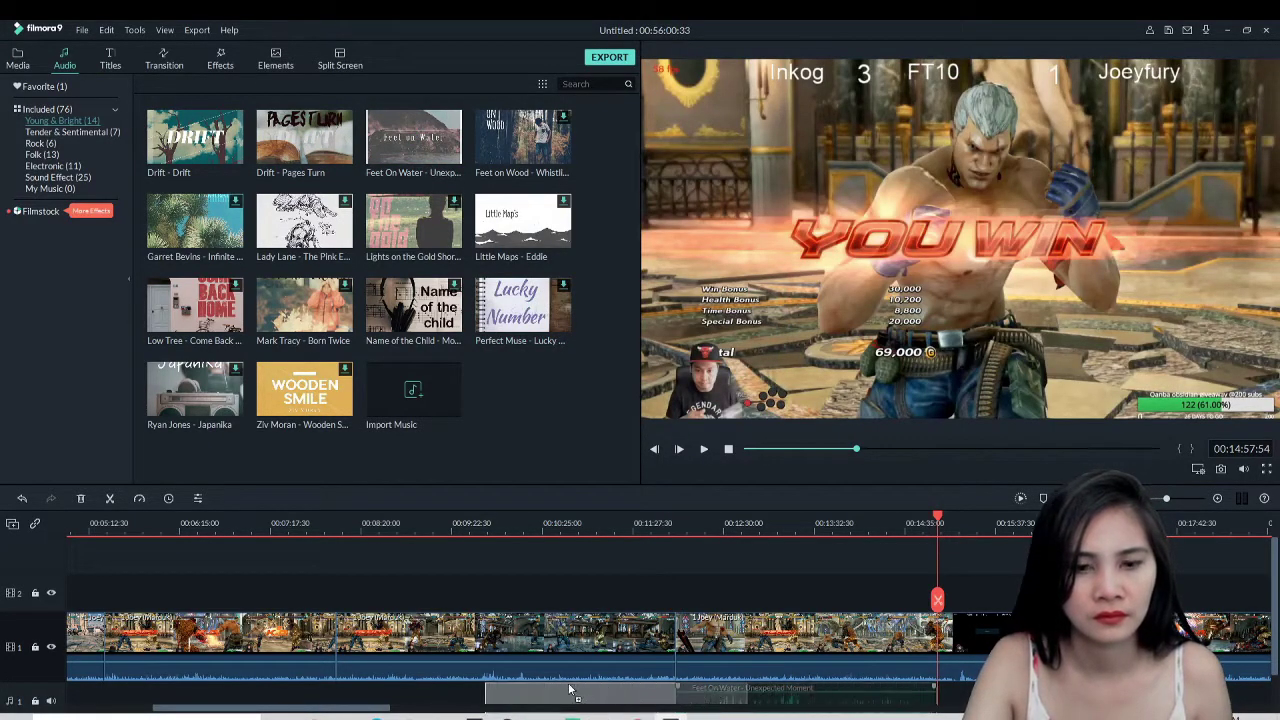
{"action": "left_click_drag", "start_coordinate": [467, 684], "coordinate": [476, 688]}
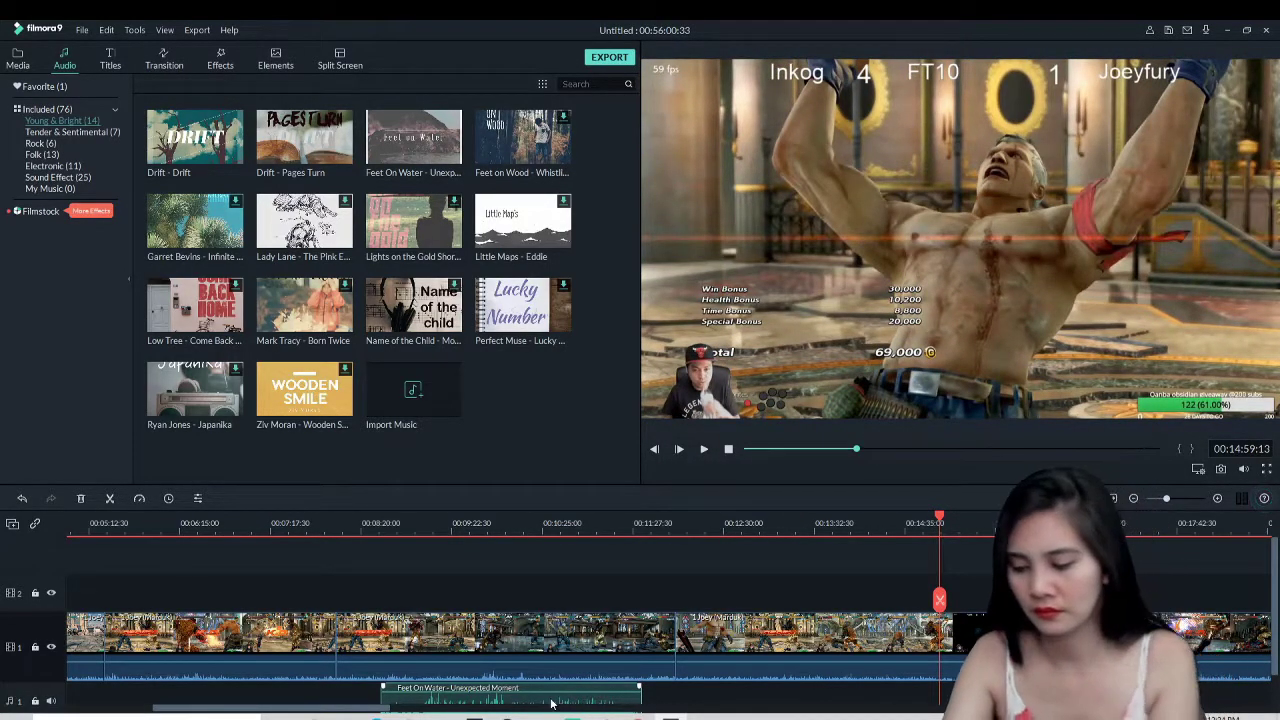
{"action": "key", "text": "Delete"}
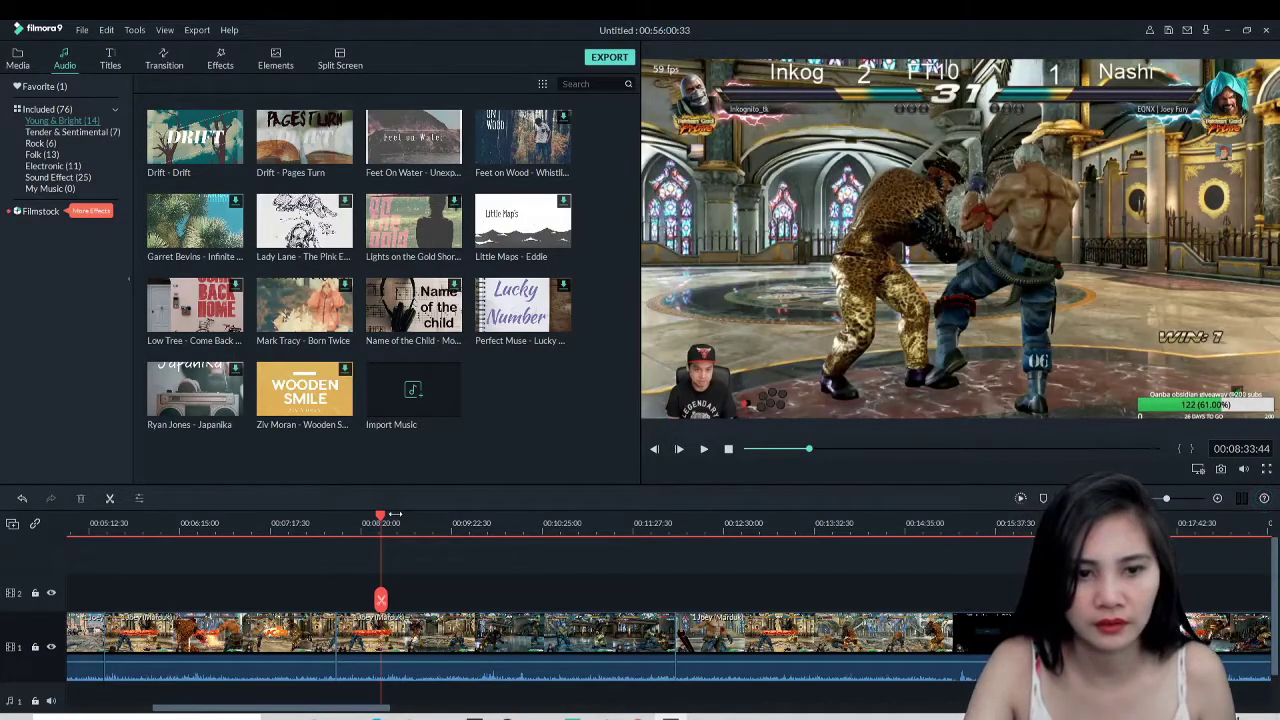
Split the video at 00:14:58:10 and 00:16:11:14, and delete the segment between the You Win screen and the next fight
{"action": "left_click_drag", "start_coordinate": [381, 519], "coordinate": [939, 551]}
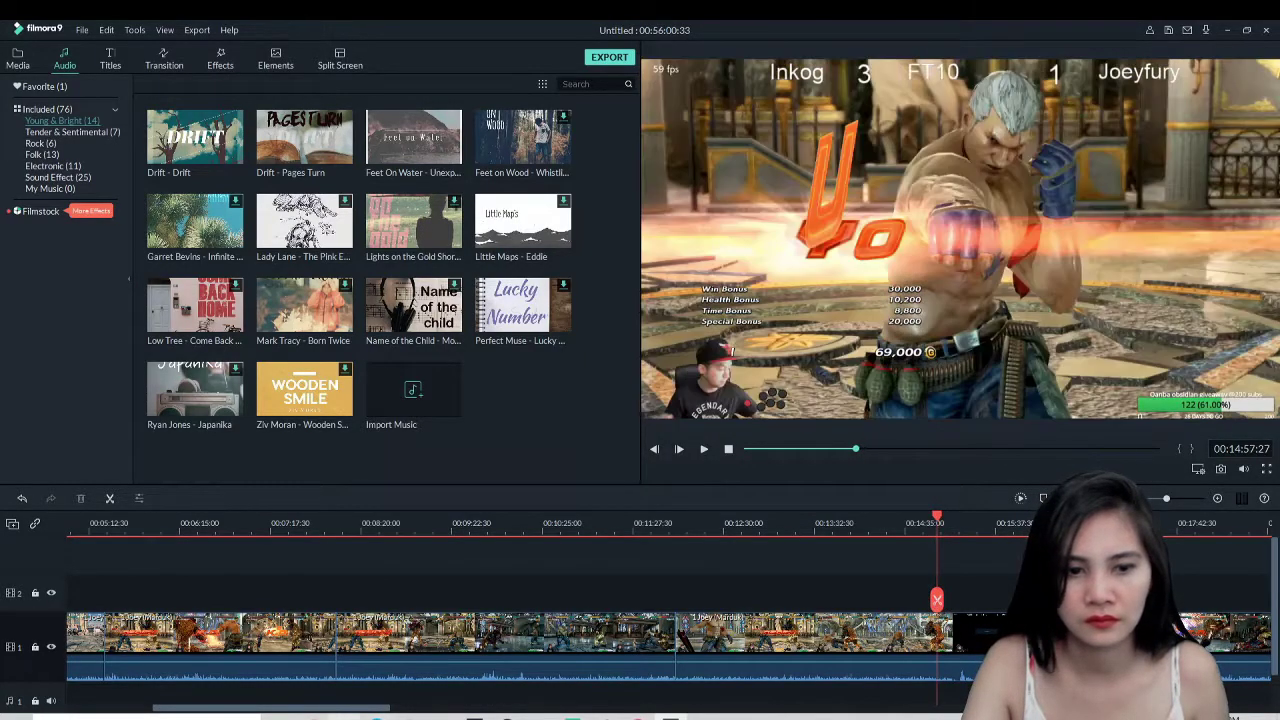
{"action": "left_click_drag", "start_coordinate": [333, 713], "coordinate": [455, 713]}
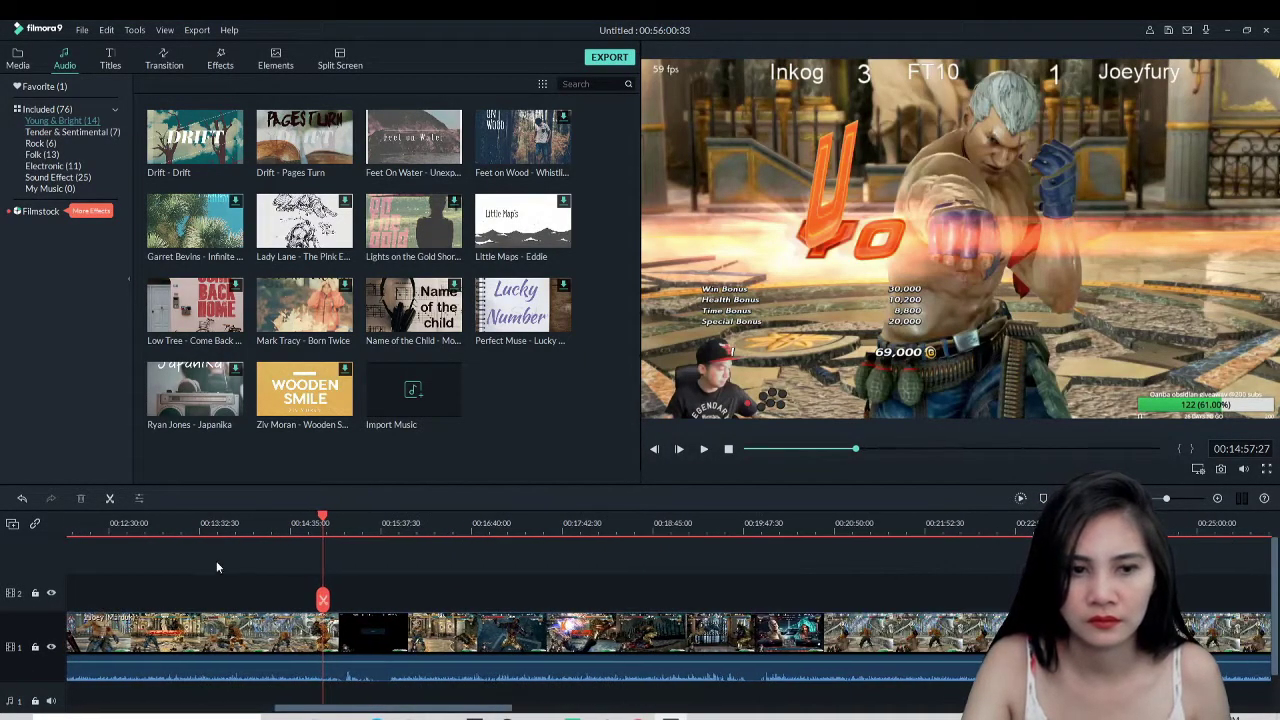
{"action": "mouse_move", "coordinate": [323, 520]}
{"action": "left_mouse_down"}
{"action": "mouse_move", "coordinate": [390, 542]}
{"action": "mouse_move", "coordinate": [324, 537]}
{"action": "left_mouse_up"}
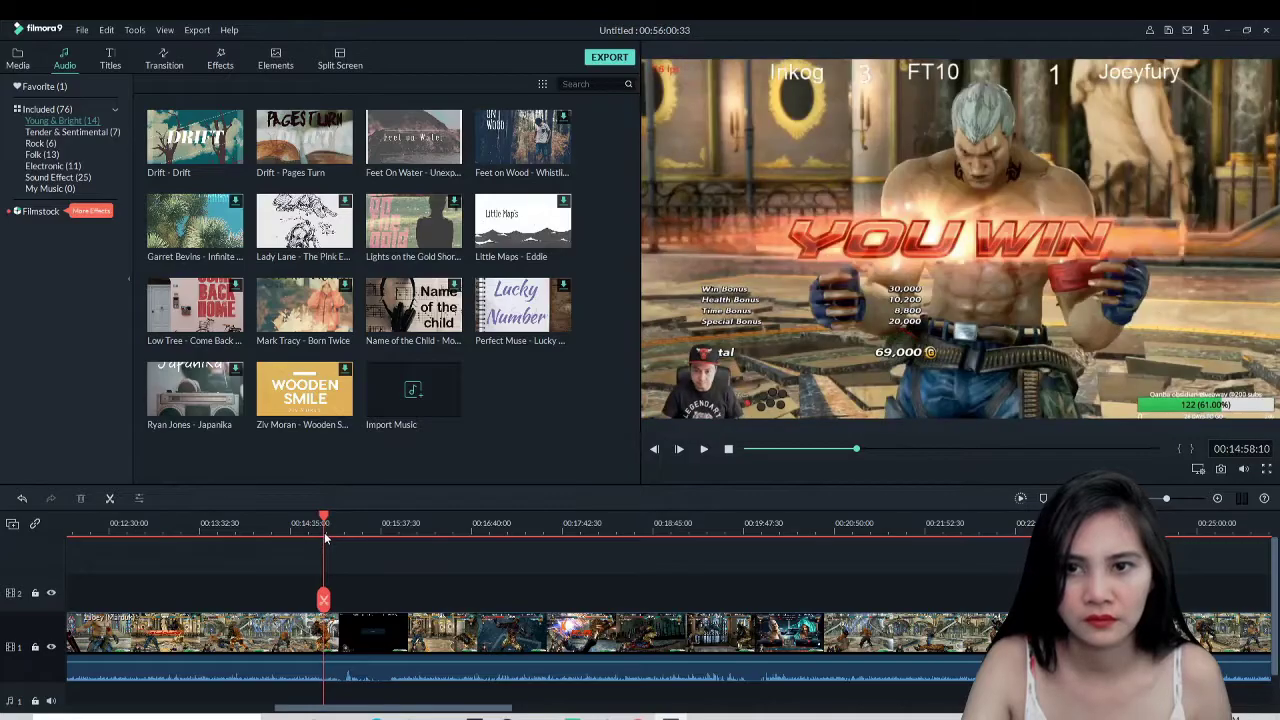
{"action": "left_click", "coordinate": [322, 600]}
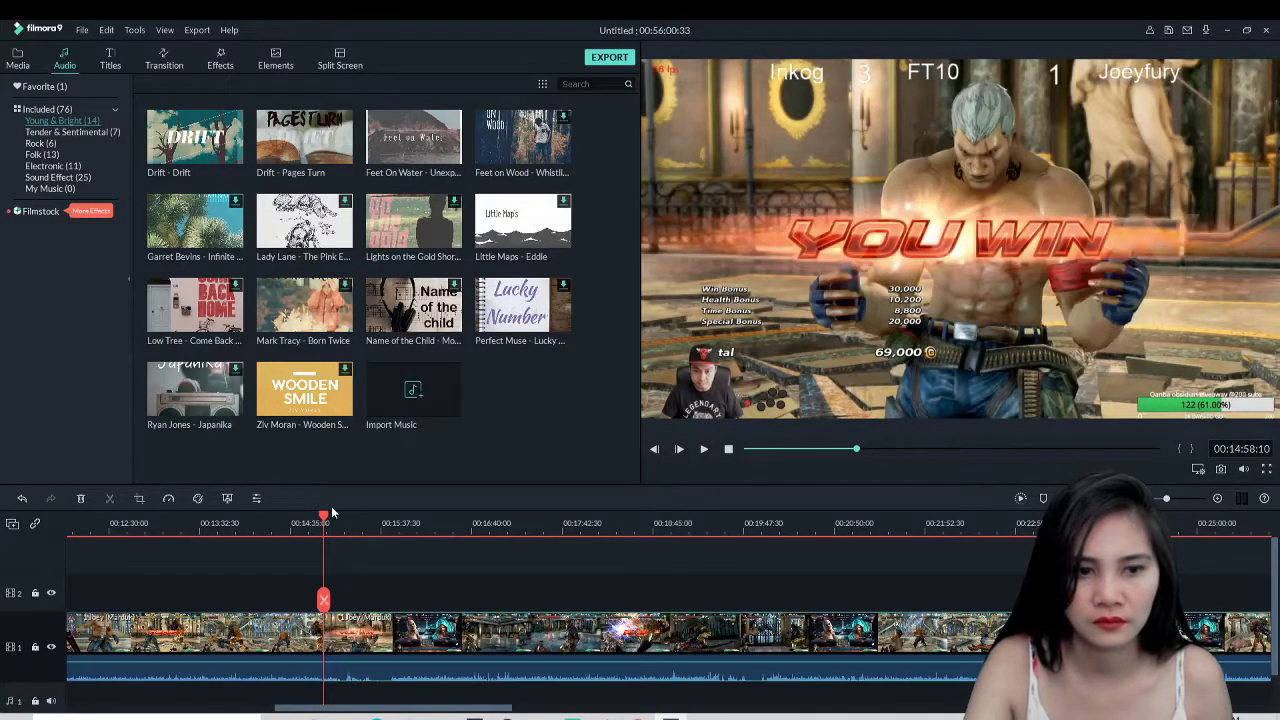
{"action": "left_click_drag", "start_coordinate": [332, 512], "coordinate": [432, 548]}
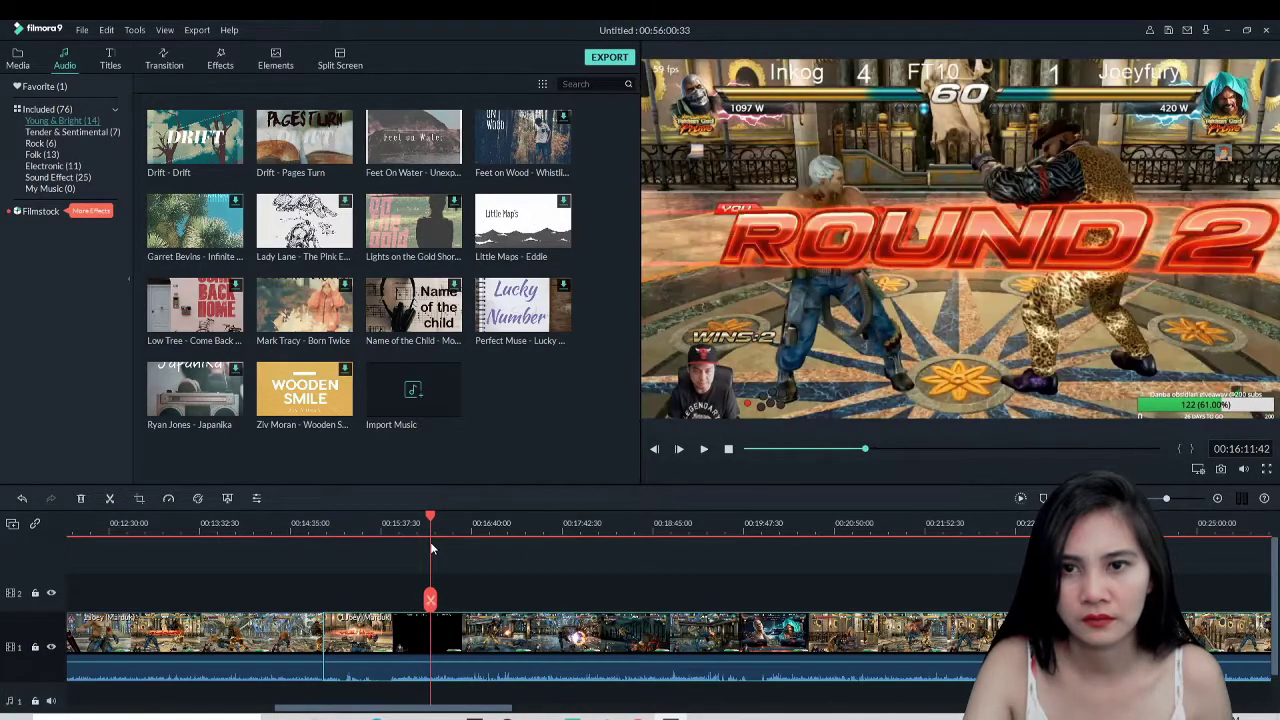
{"action": "left_click", "coordinate": [431, 548]}
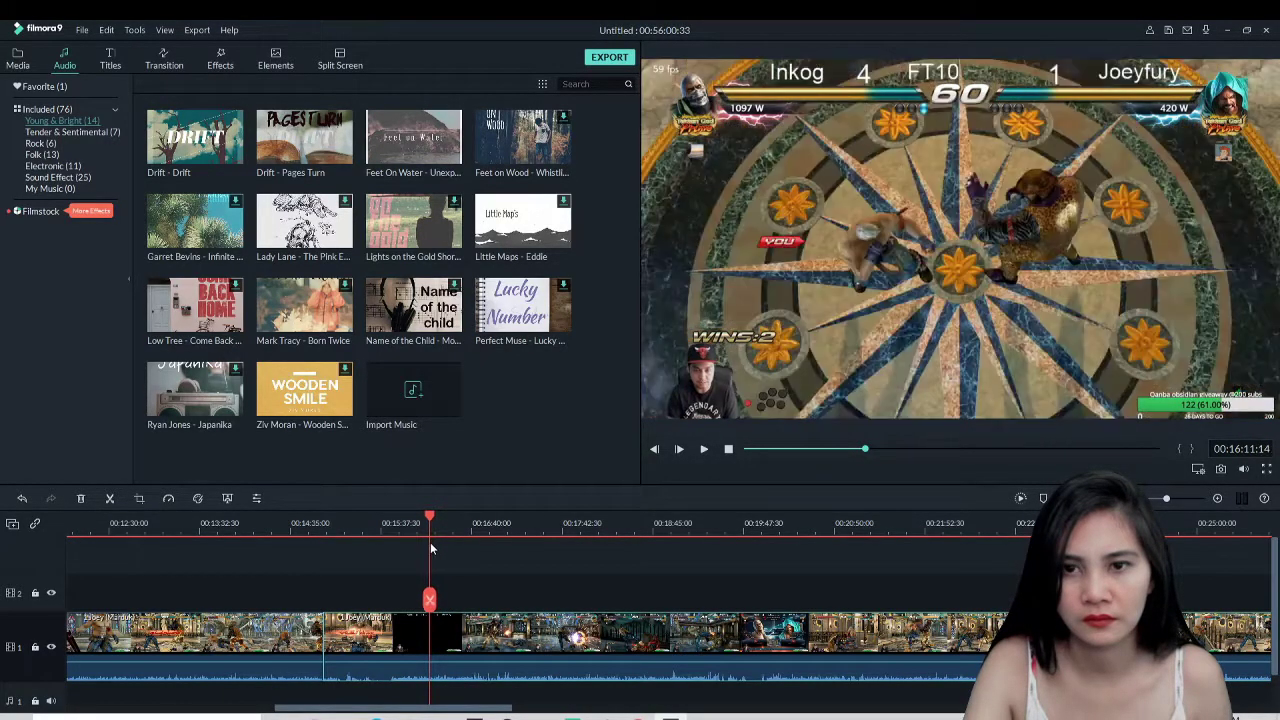
{"action": "left_click", "coordinate": [429, 600]}
{"action": "left_click", "coordinate": [393, 642]}
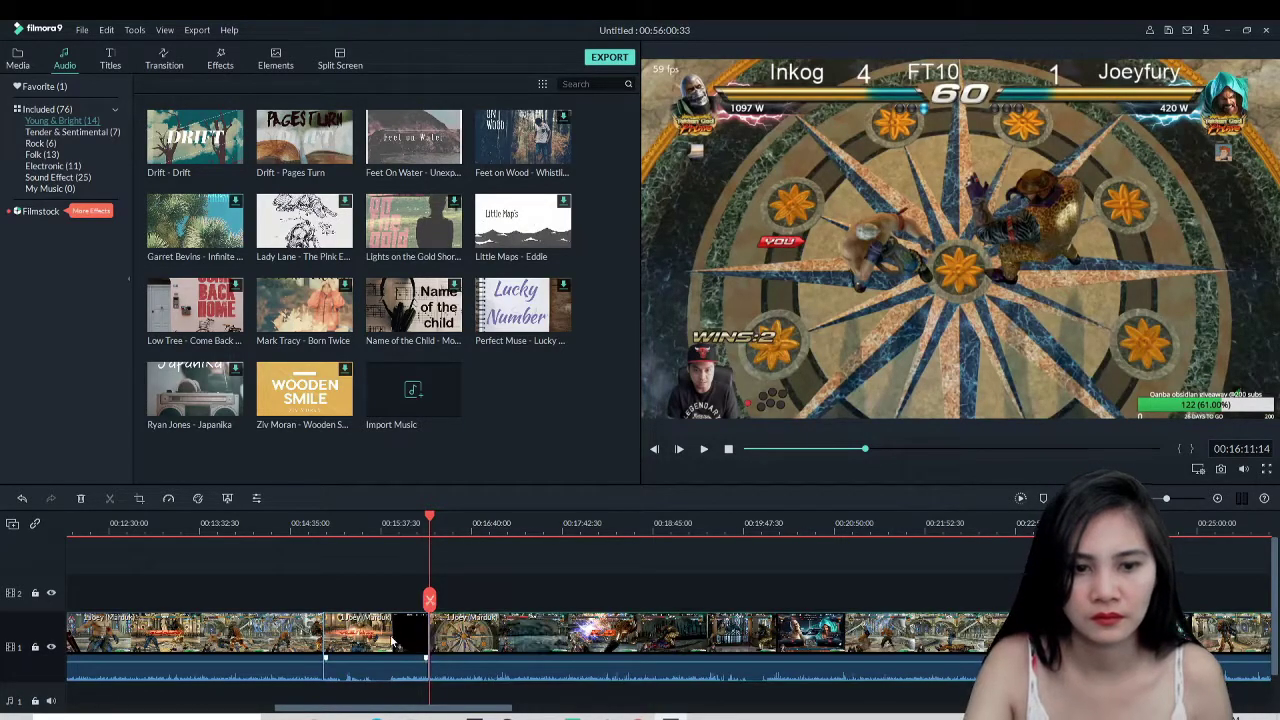
{"action": "key", "text": "Delete"}
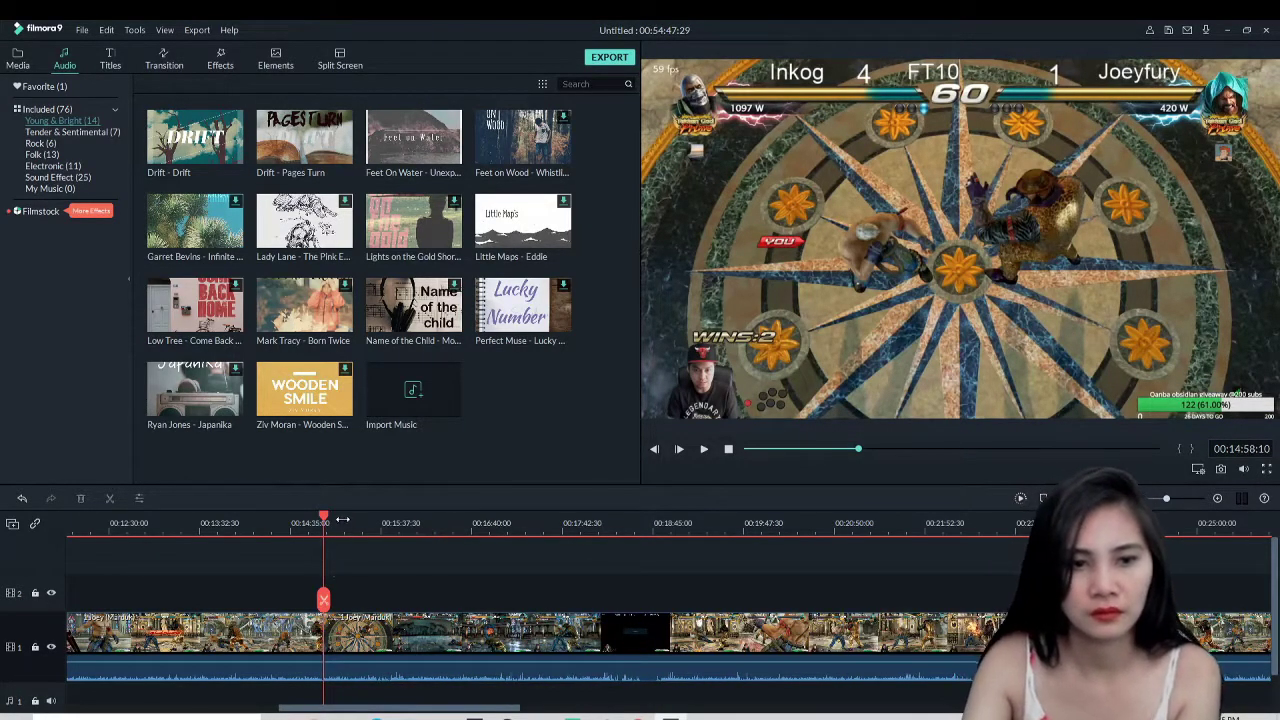
Split the video at the K.O. screen at 00:18:04:45 and at the start of the next fight, and delete the segment between these cuts
{"action": "left_click_drag", "start_coordinate": [323, 520], "coordinate": [595, 597]}
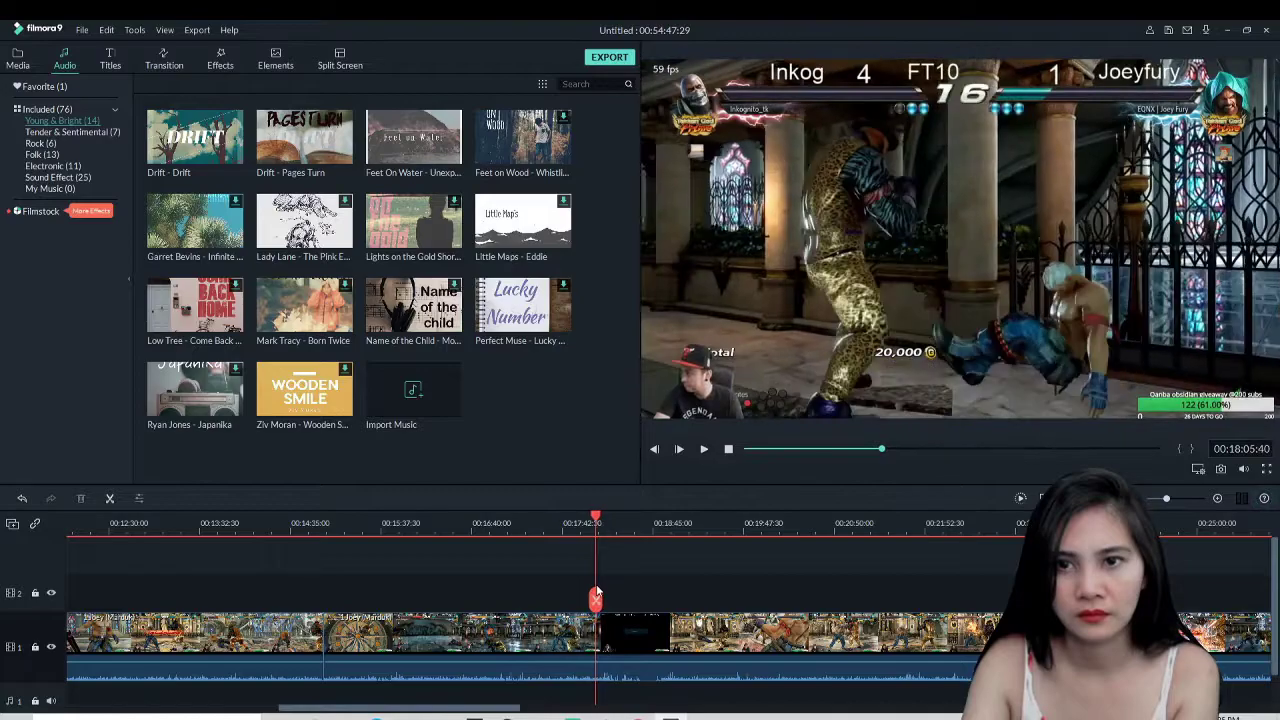
{"action": "left_click", "coordinate": [596, 604]}
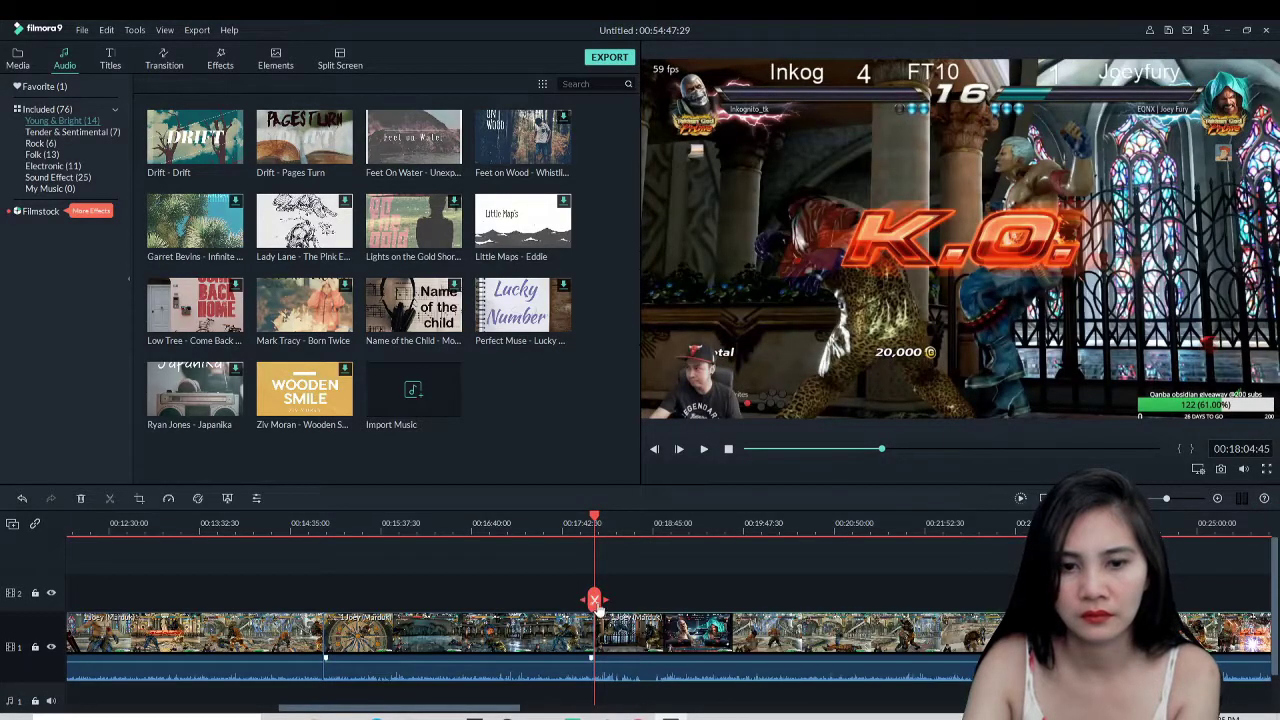
{"action": "left_click_drag", "start_coordinate": [595, 518], "coordinate": [673, 545]}
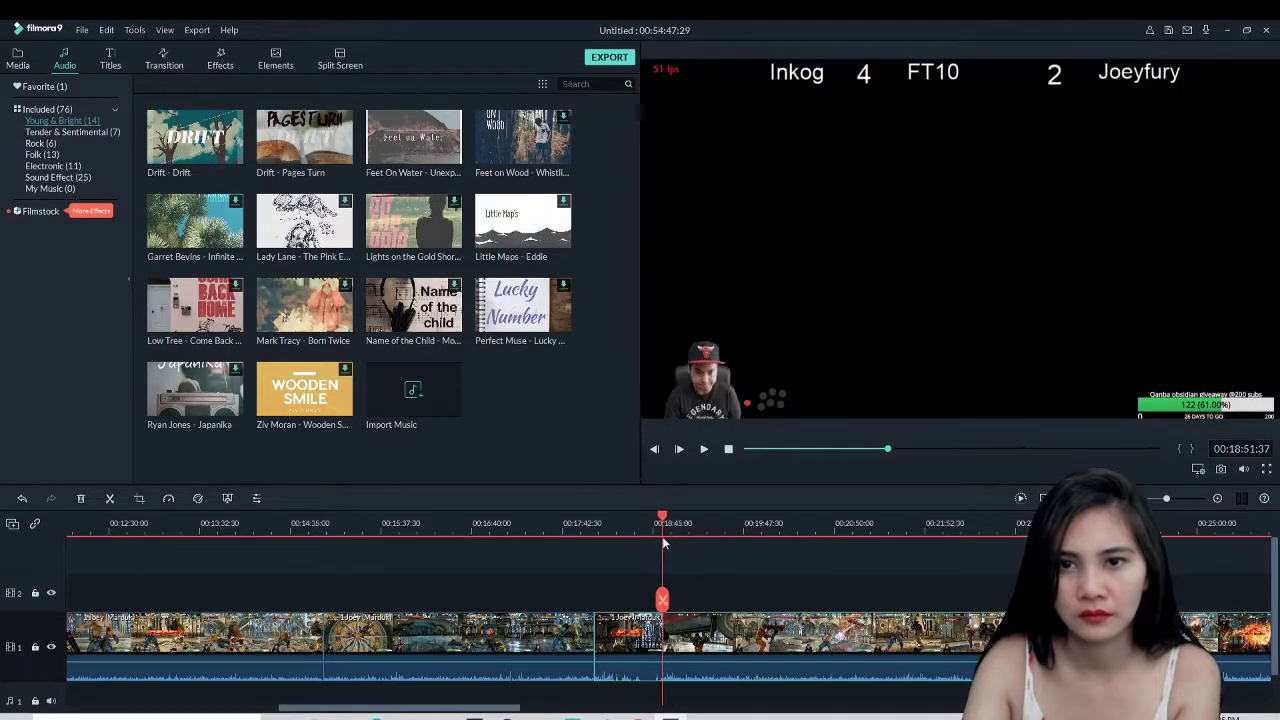
Split the video at 00:21:23:23 and at the Ready screen at 00:22:16:33, and delete the segment between these two cuts
{"action": "left_click", "coordinate": [438, 600]}
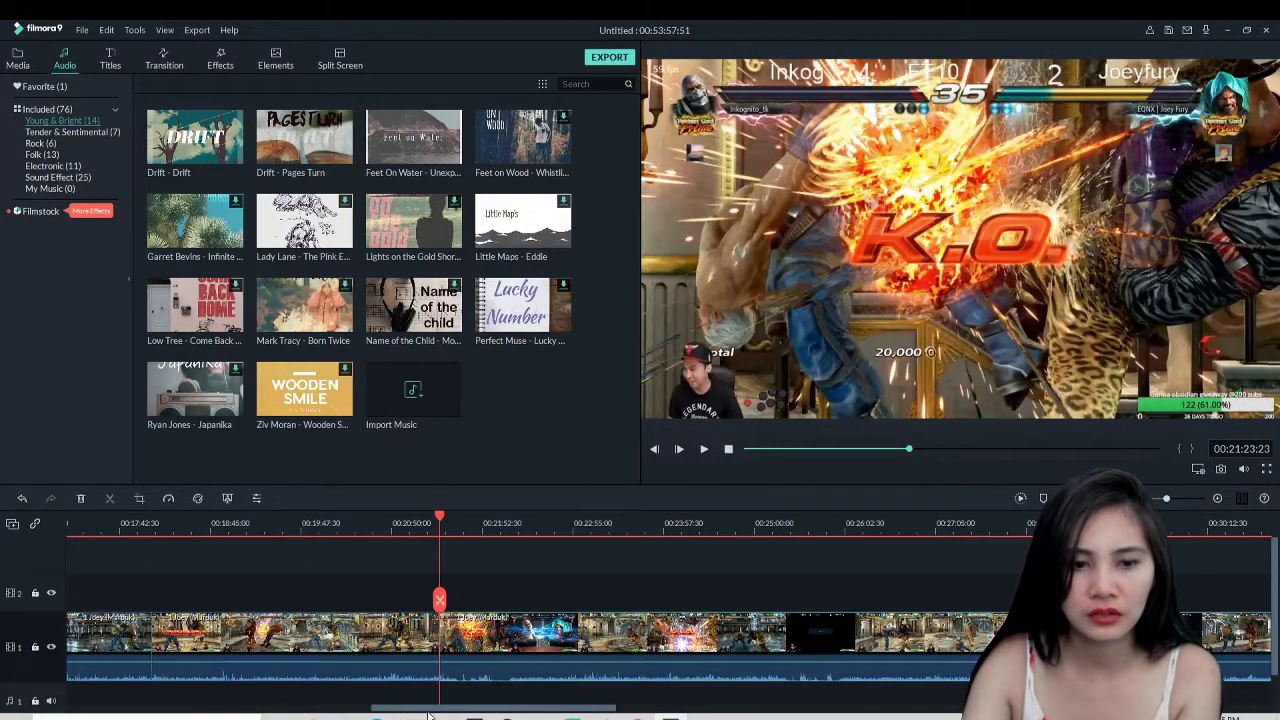
{"action": "left_click_drag", "start_coordinate": [428, 710], "coordinate": [495, 710]}
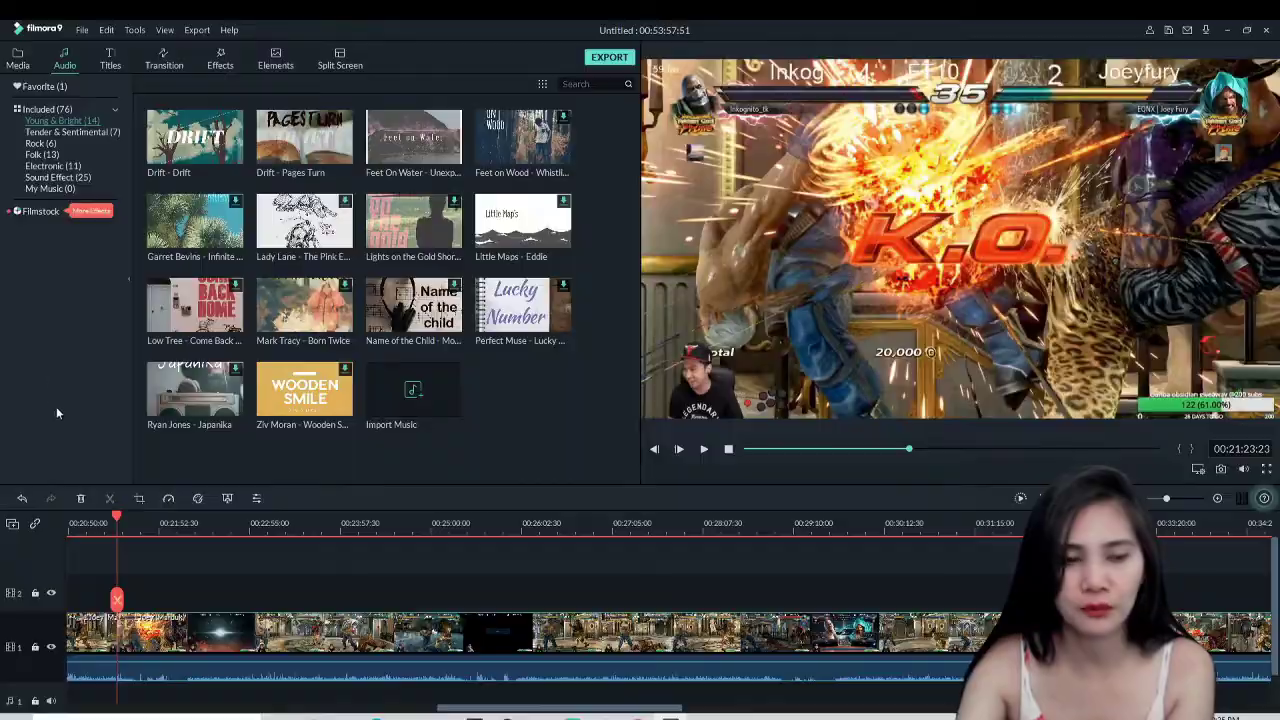
{"action": "left_click_drag", "start_coordinate": [122, 516], "coordinate": [194, 555]}
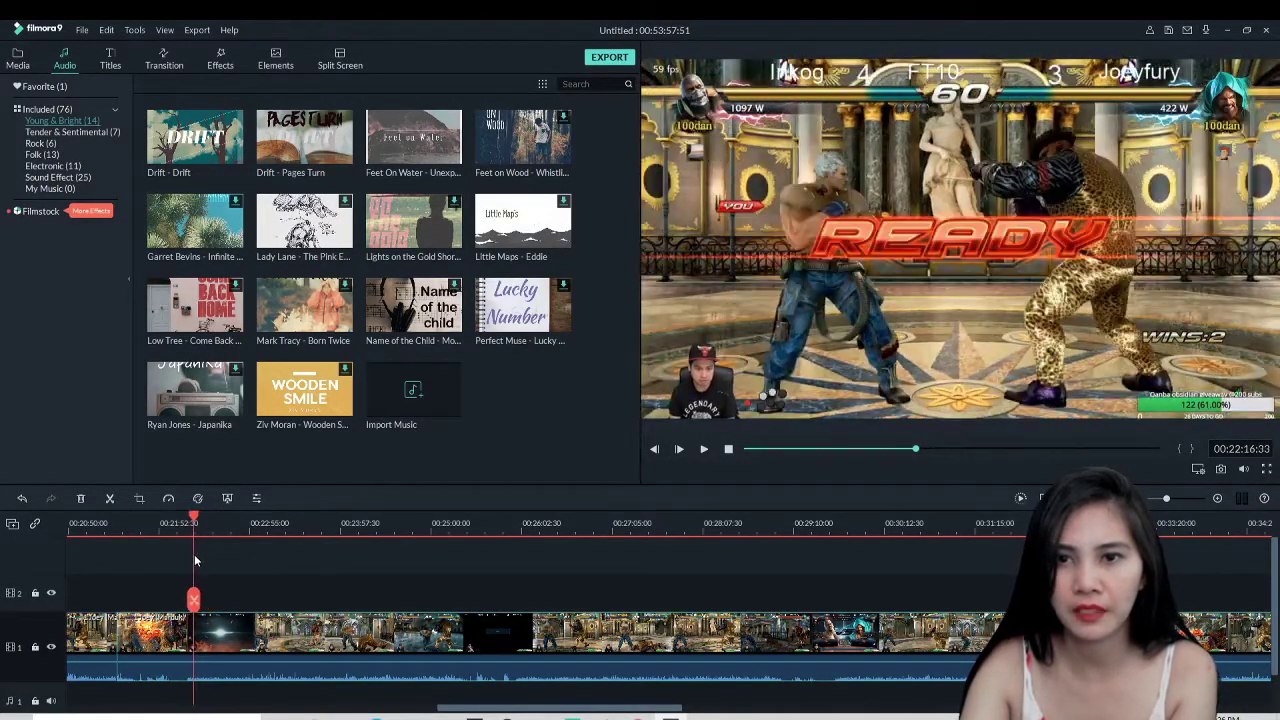
{"action": "left_click", "coordinate": [160, 645]}
{"action": "key", "text": "Delete"}
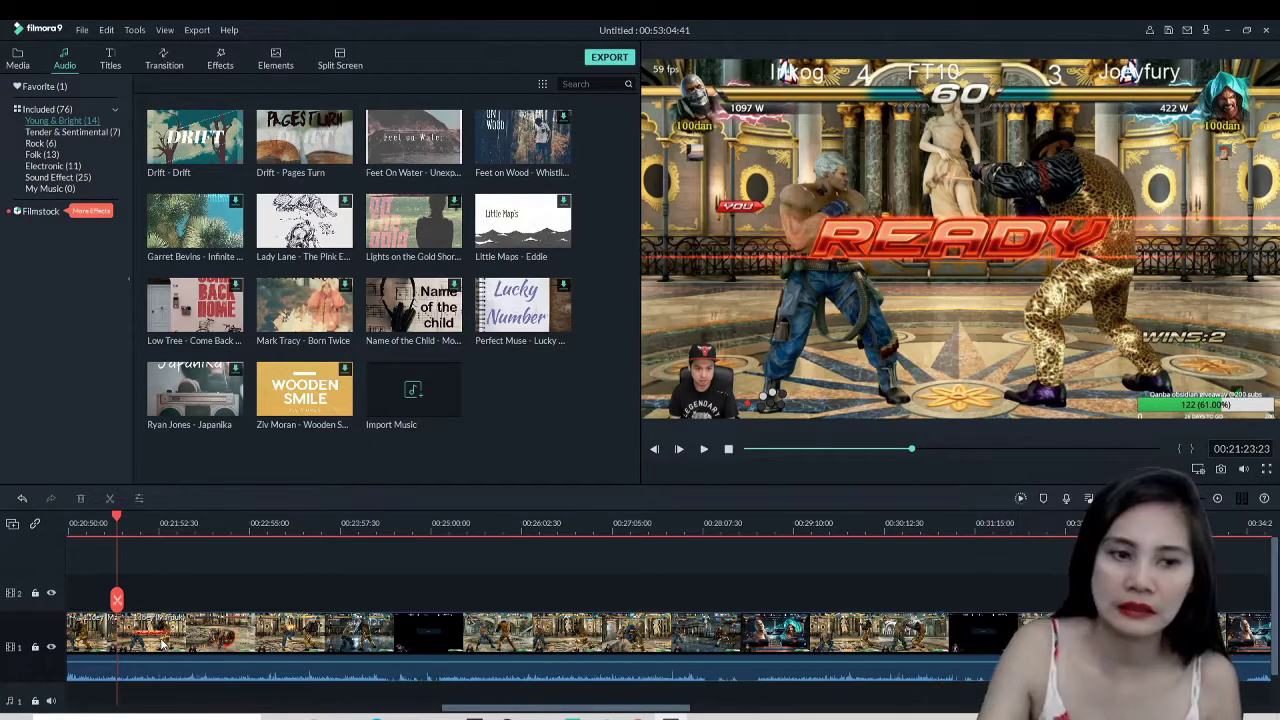
Split the video at the K.O. screen at 00:24:17:25 and at the following Ready screen, and delete the segment between them
{"action": "left_click_drag", "start_coordinate": [122, 534], "coordinate": [369, 598]}
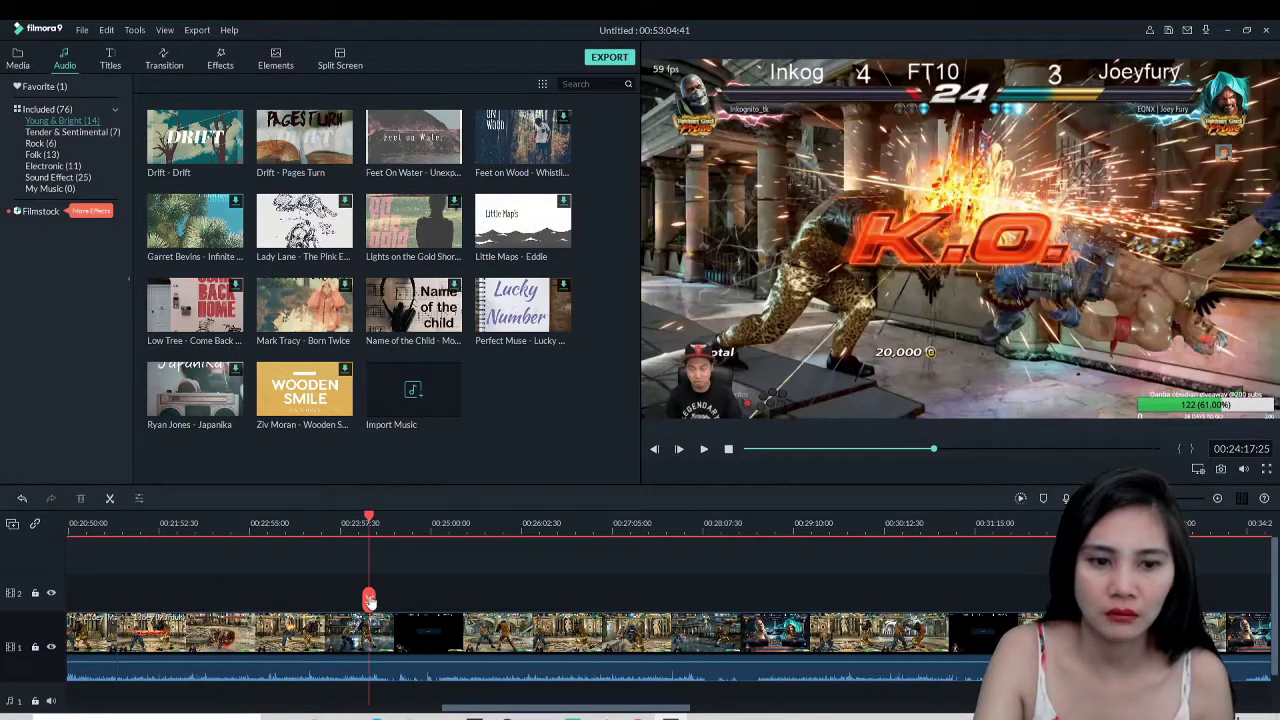
{"action": "left_click", "coordinate": [369, 598]}
{"action": "left_click", "coordinate": [450, 547]}
{"action": "left_click", "coordinate": [444, 546]}
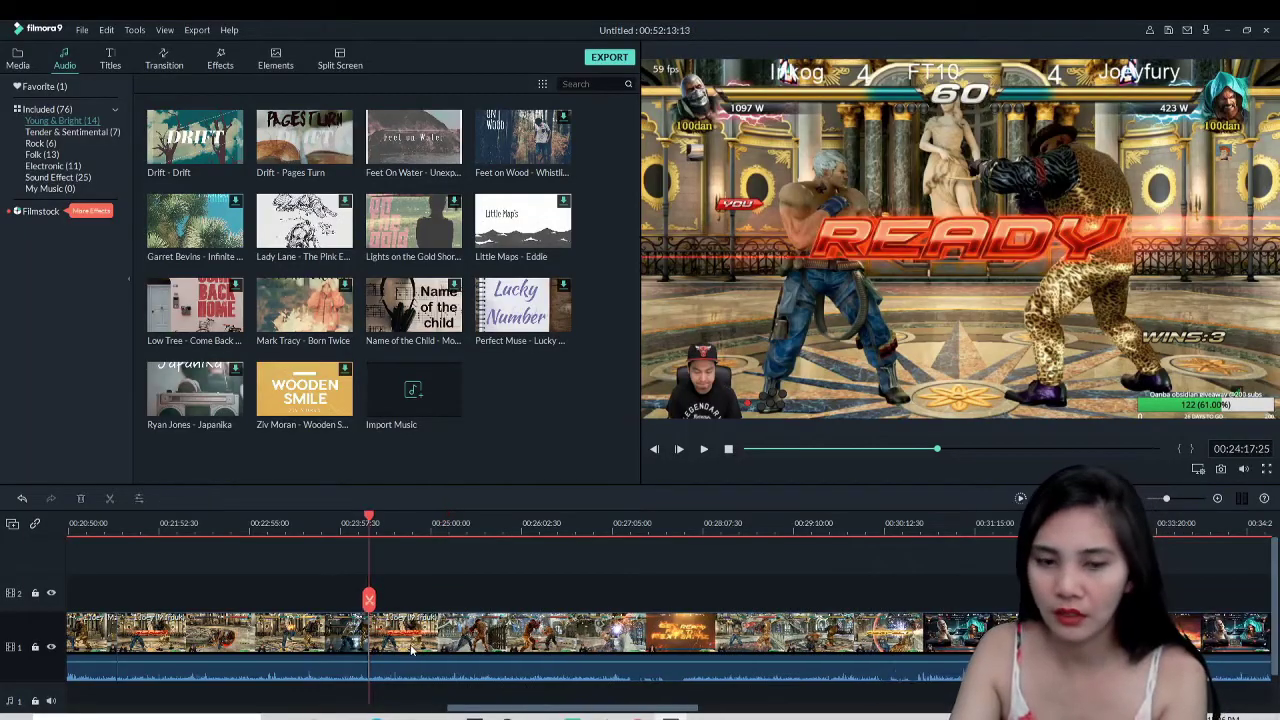
Split the video at 00:27:07:00 and 00:27:57:05, and delete the segment between the You Win screen and the next fight
{"action": "left_click_drag", "start_coordinate": [369, 517], "coordinate": [619, 606]}
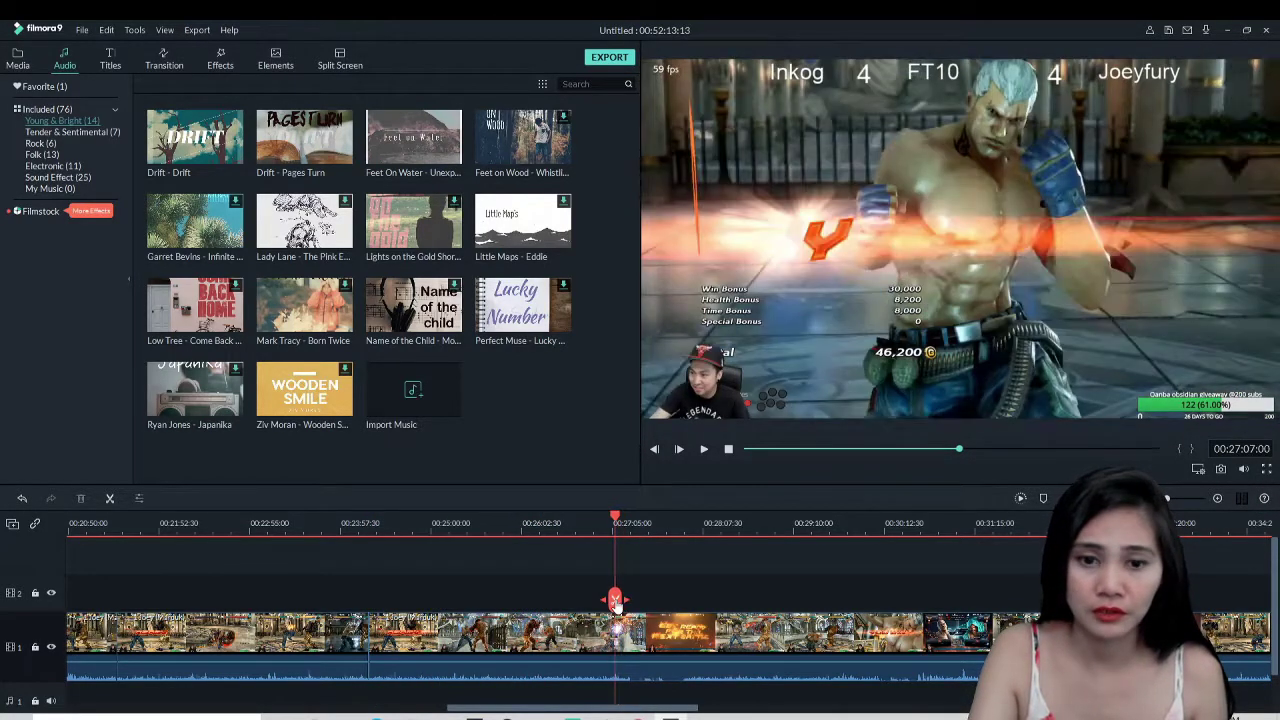
{"action": "left_click", "coordinate": [664, 535]}
{"action": "left_click_drag", "start_coordinate": [665, 538], "coordinate": [689, 560]}
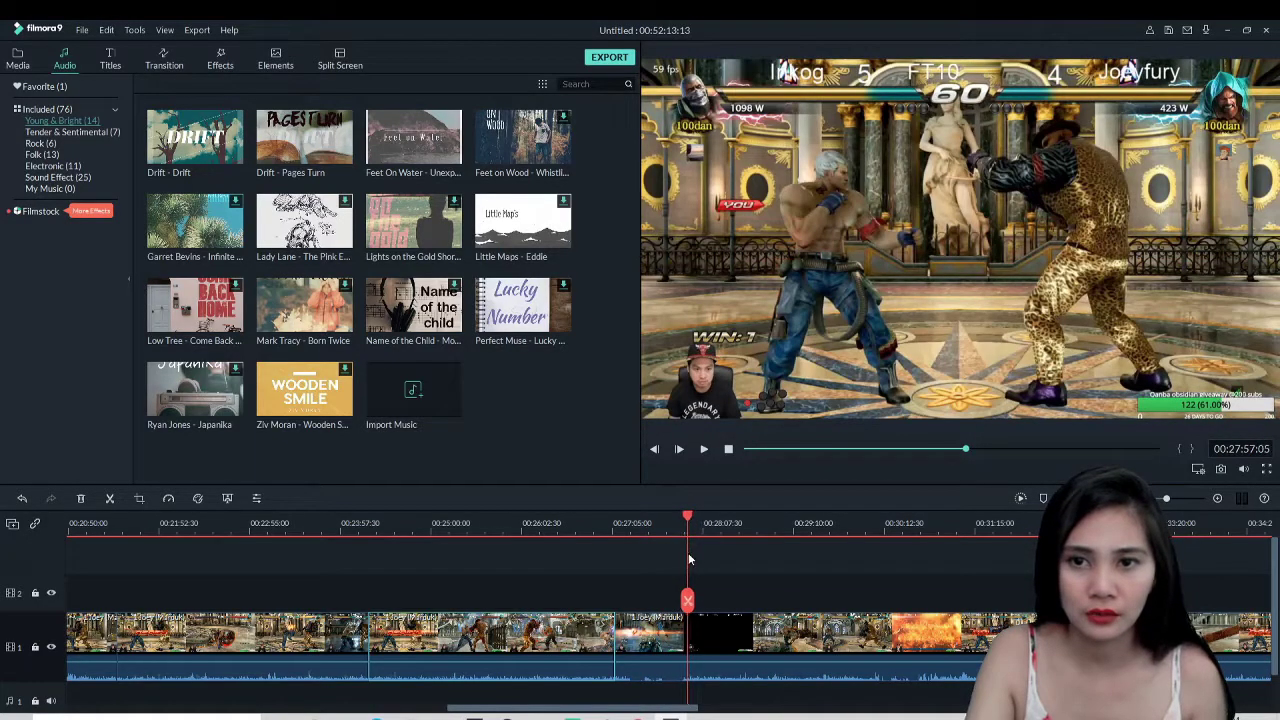
{"action": "key", "text": "Delete"}
Split the video at the end of the following fight and at the Round 1 screen at 00:29:58:24, and delete the segment between them
{"action": "left_click_drag", "start_coordinate": [620, 515], "coordinate": [791, 600]}
{"action": "left_click", "coordinate": [791, 600]}
{"action": "left_click_drag", "start_coordinate": [792, 515], "coordinate": [866, 540]}
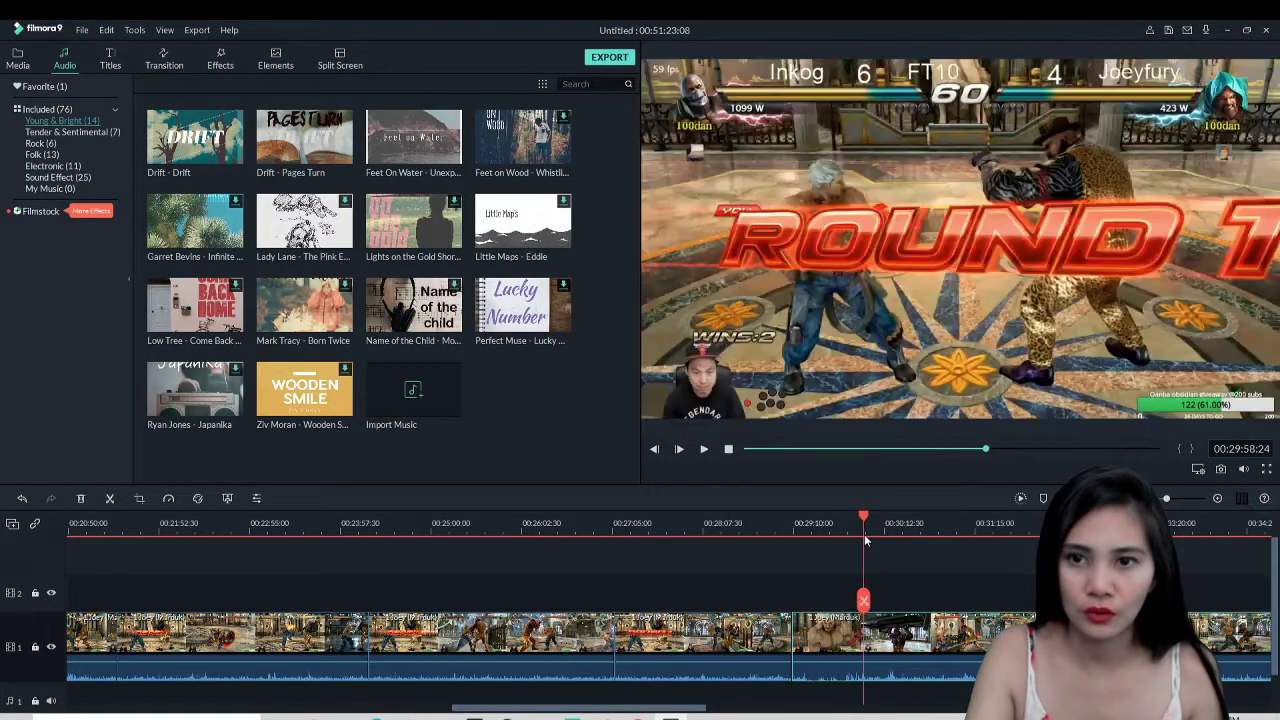
{"action": "left_click", "coordinate": [863, 600]}
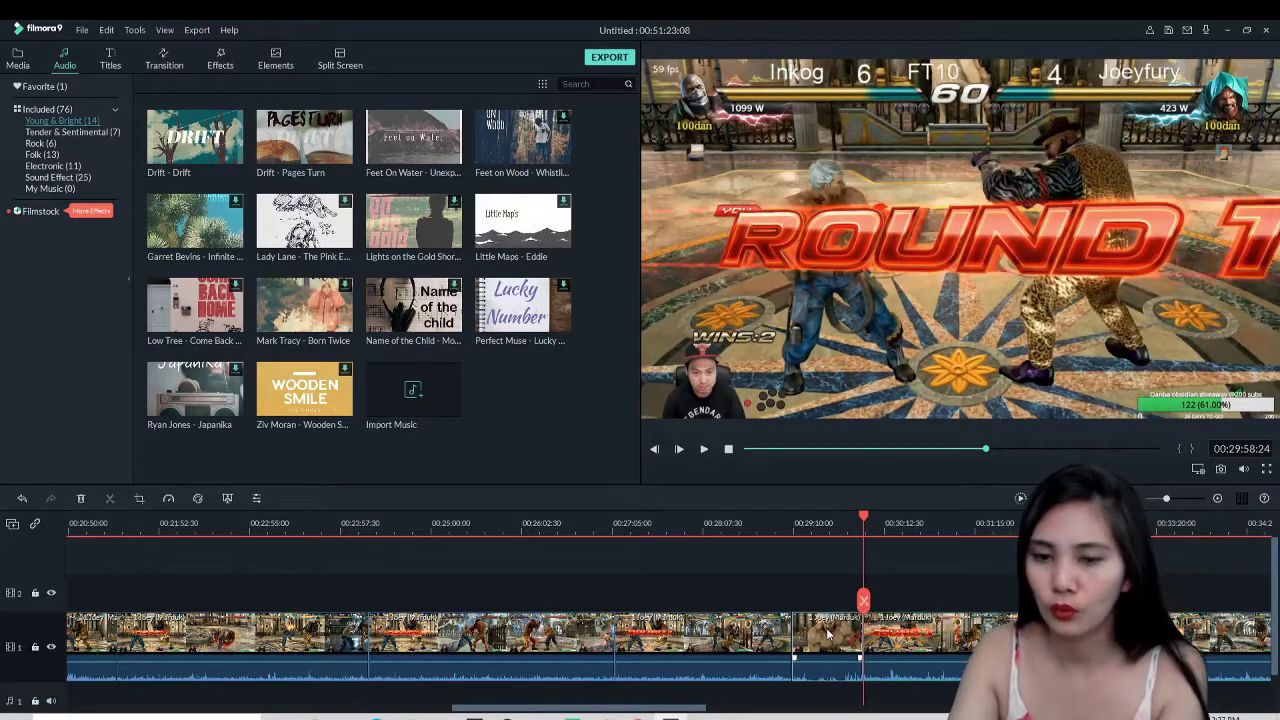
{"action": "key", "text": "Delete"}
Split the video at the K.O. screen at 00:31:04:41 and at the start of the next fight, and delete the segment between these cuts
{"action": "left_click_drag", "start_coordinate": [797, 515], "coordinate": [960, 520]}
{"action": "left_click_drag", "start_coordinate": [712, 713], "coordinate": [810, 713]}
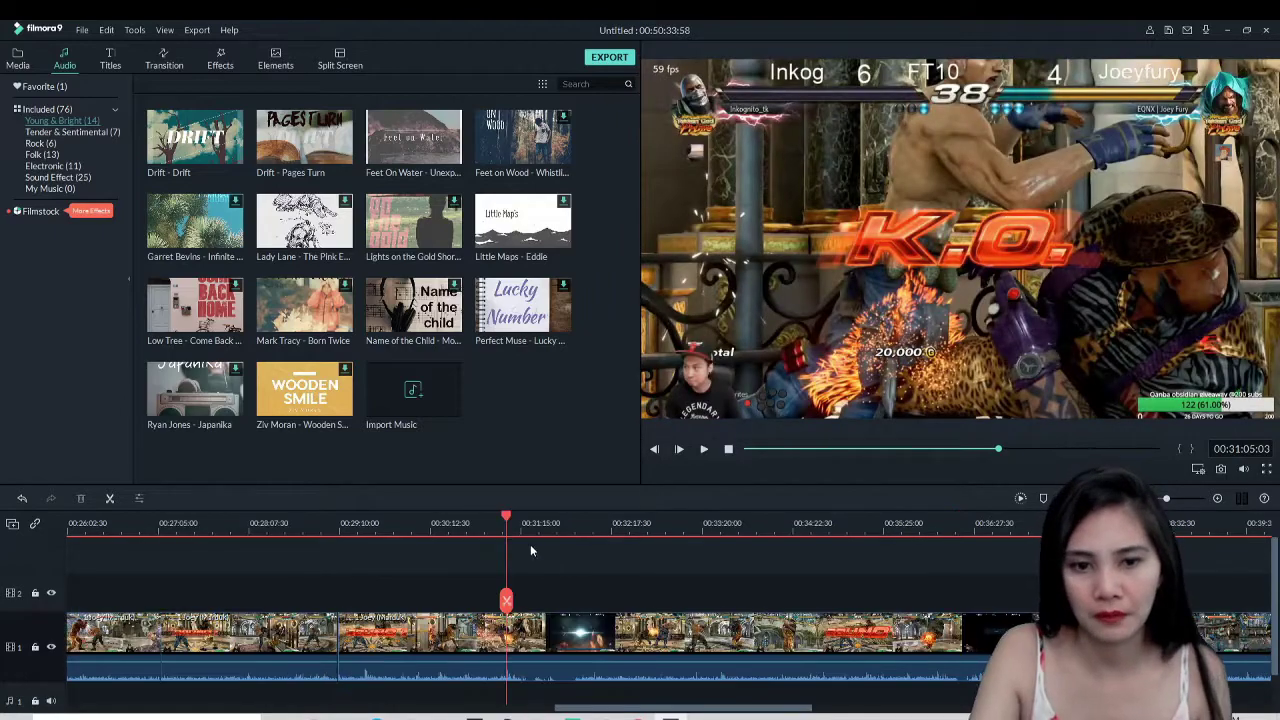
{"action": "left_click_drag", "start_coordinate": [509, 516], "coordinate": [506, 561]}
{"action": "left_click", "coordinate": [588, 600]}
{"action": "left_click", "coordinate": [538, 652]}
{"action": "left_click", "coordinate": [505, 600]}
{"action": "left_click", "coordinate": [536, 645]}
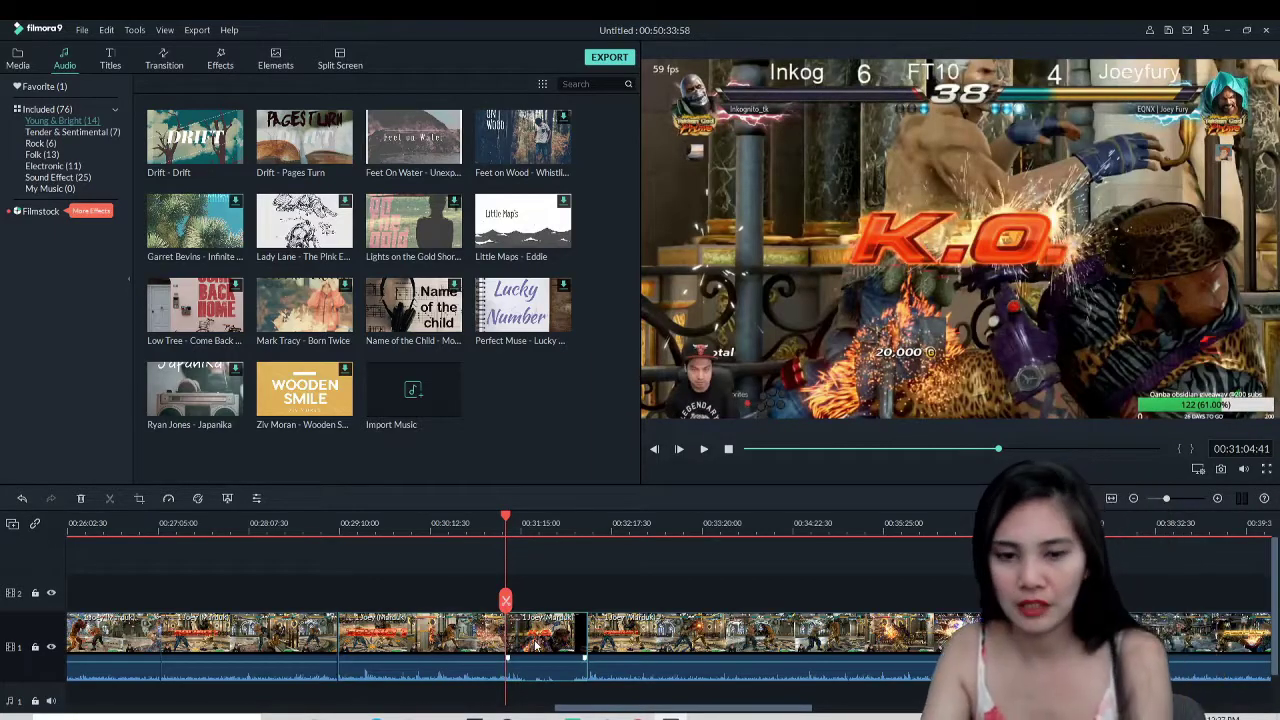
{"action": "key", "text": "Delete"}
Split the video at the You Win screen near 00:35:10 and at 00:36:00:27, and delete the segment between these two cuts
{"action": "left_click_drag", "start_coordinate": [536, 532], "coordinate": [860, 525]}
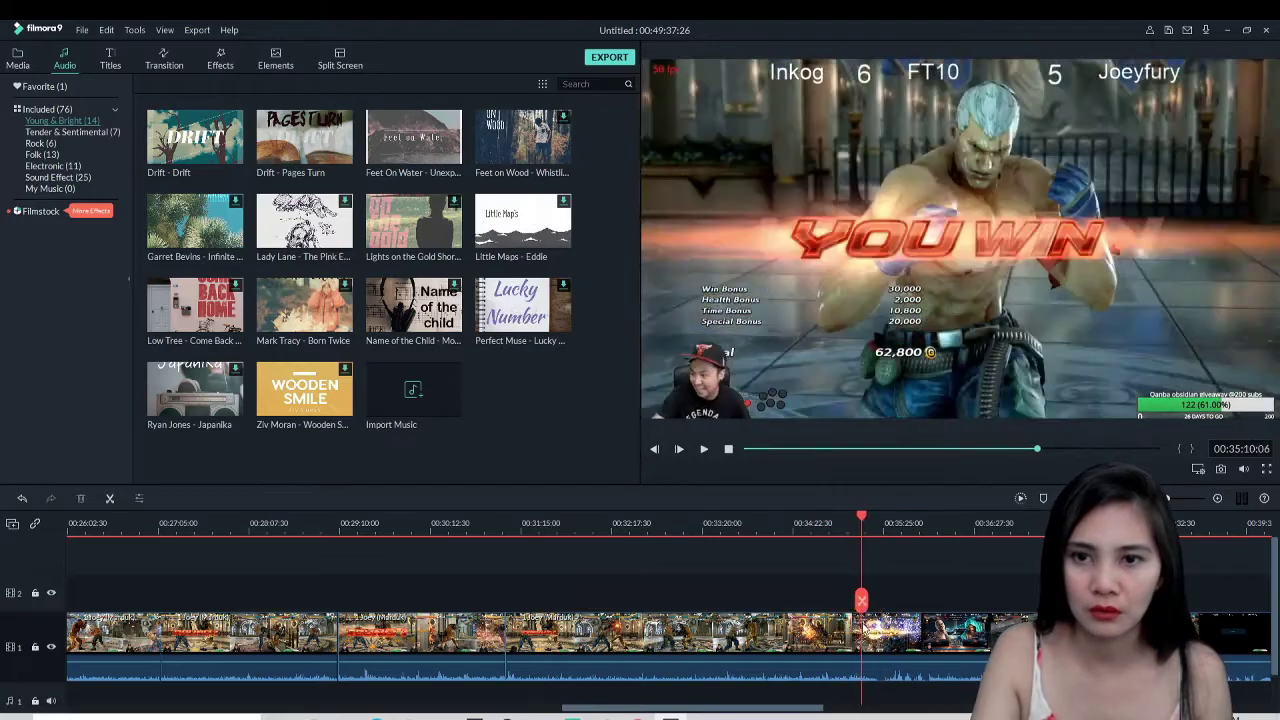
{"action": "left_click_drag", "start_coordinate": [805, 711], "coordinate": [881, 711]}
{"action": "mouse_move", "coordinate": [590, 540]}
{"action": "left_mouse_down"}
{"action": "mouse_move", "coordinate": [610, 548]}
{"action": "mouse_move", "coordinate": [570, 556]}
{"action": "mouse_move", "coordinate": [585, 562]}
{"action": "left_mouse_up"}
{"action": "left_click", "coordinate": [584, 600]}
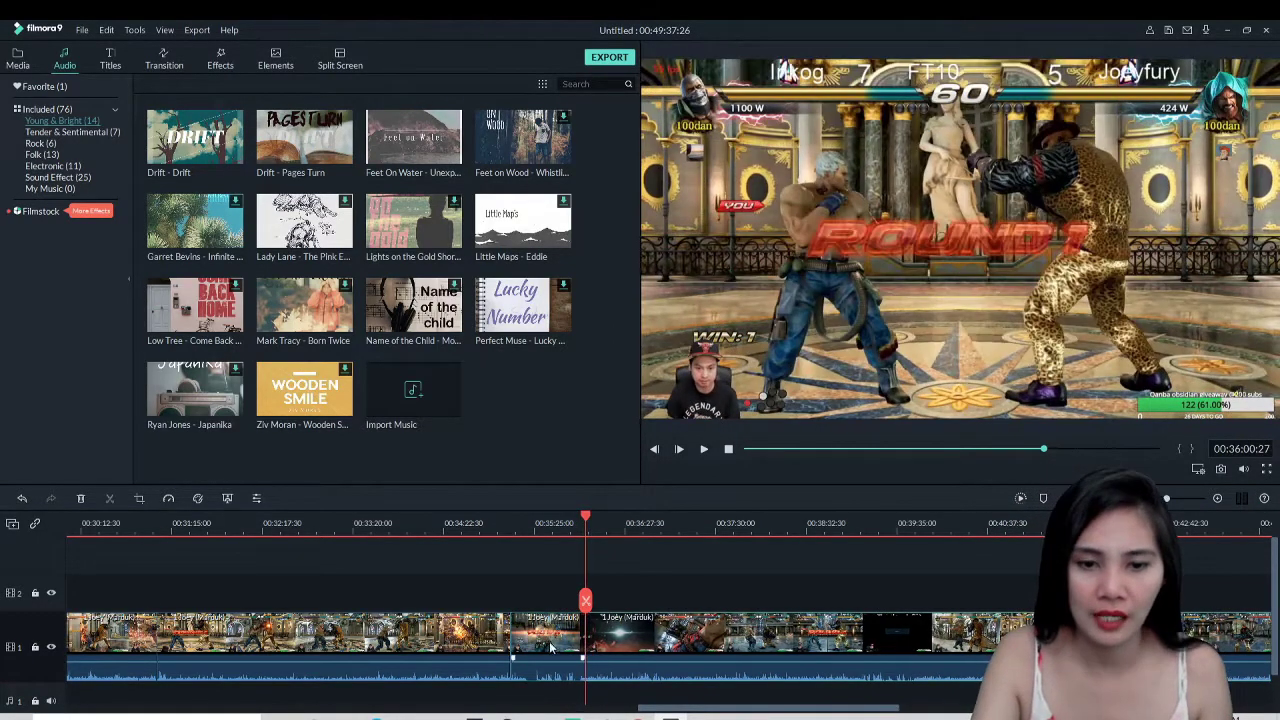
{"action": "key", "text": "Delete"}
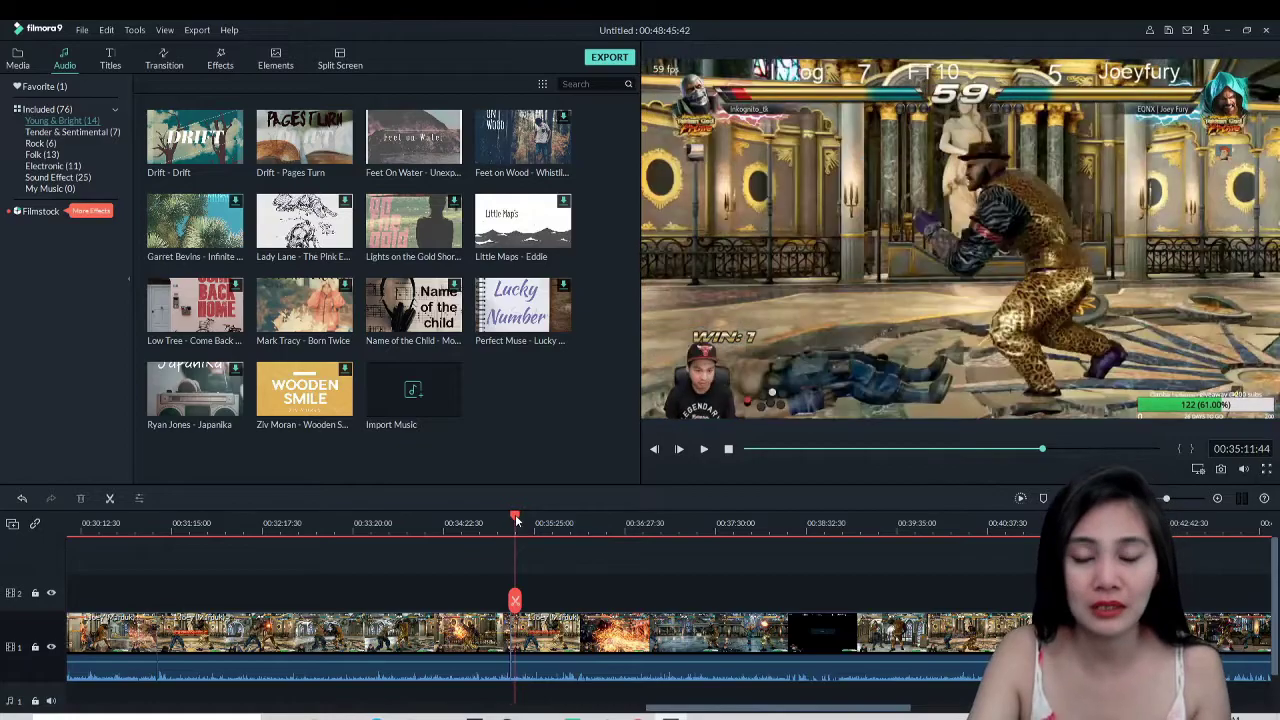
Split the video at the end of the fight near 00:38:07 and at the next fight's start, and delete the segment between them
{"action": "left_click_drag", "start_coordinate": [519, 521], "coordinate": [623, 540]}
{"action": "scroll", "coordinate": [600, 560], "scroll_direction": "right", "scroll_amount": 5}
{"action": "left_click", "coordinate": [258, 645]}
{"action": "key", "text": "Delete"}
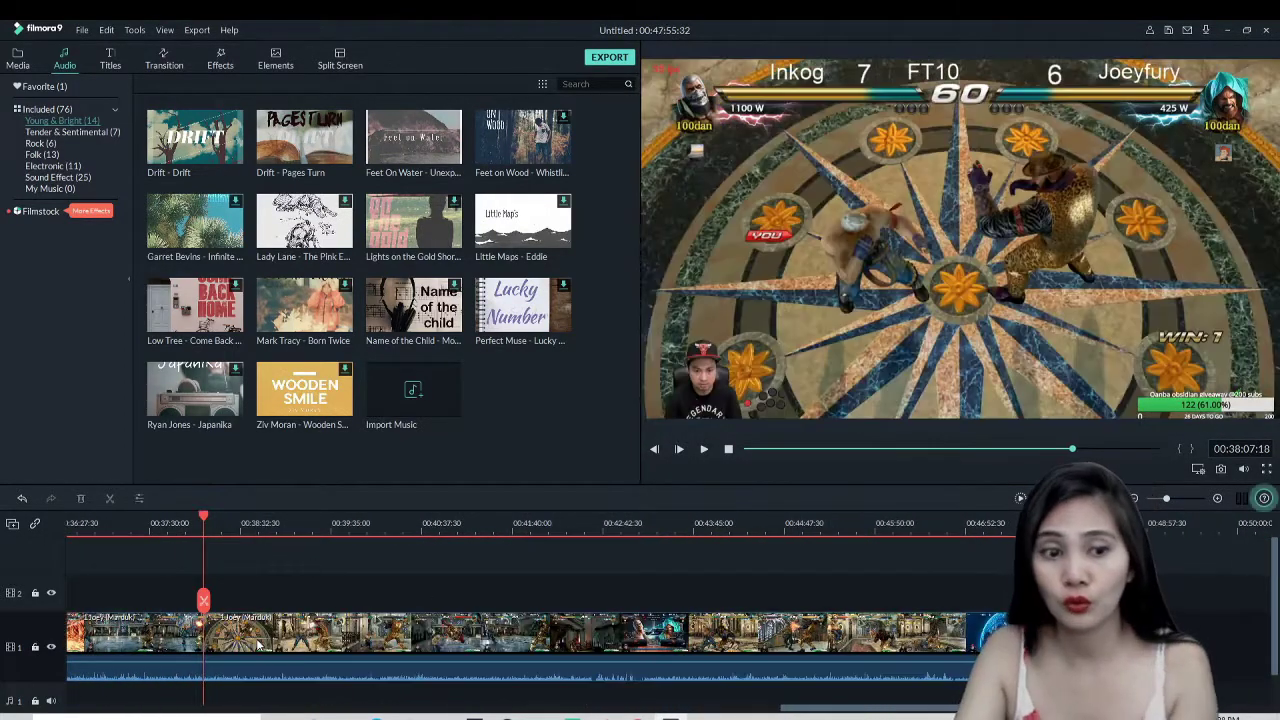
Split the video at the You Win screen near 00:42:26 and at 00:43:12:31, and delete the segment between these two cuts
{"action": "left_click_drag", "start_coordinate": [203, 519], "coordinate": [583, 652]}
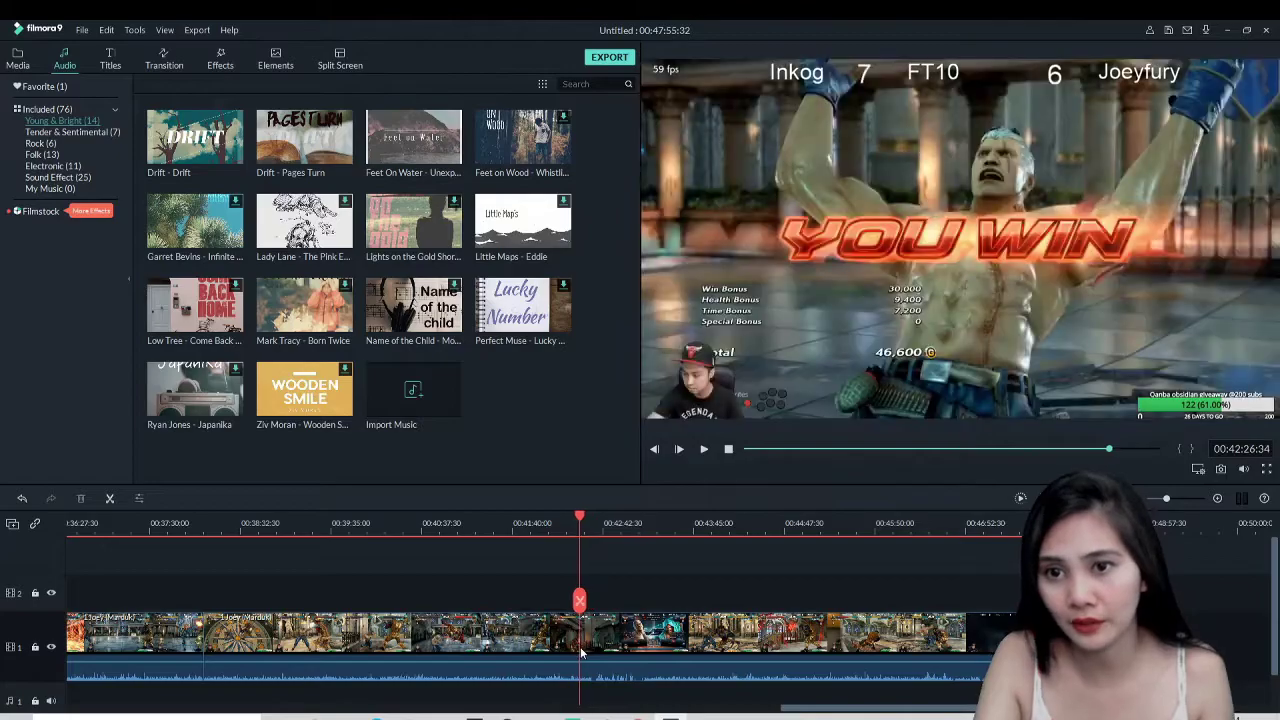
{"action": "left_click", "coordinate": [579, 600]}
{"action": "left_click_drag", "start_coordinate": [579, 516], "coordinate": [647, 598]}
{"action": "left_click", "coordinate": [646, 600]}
{"action": "left_click", "coordinate": [606, 650]}
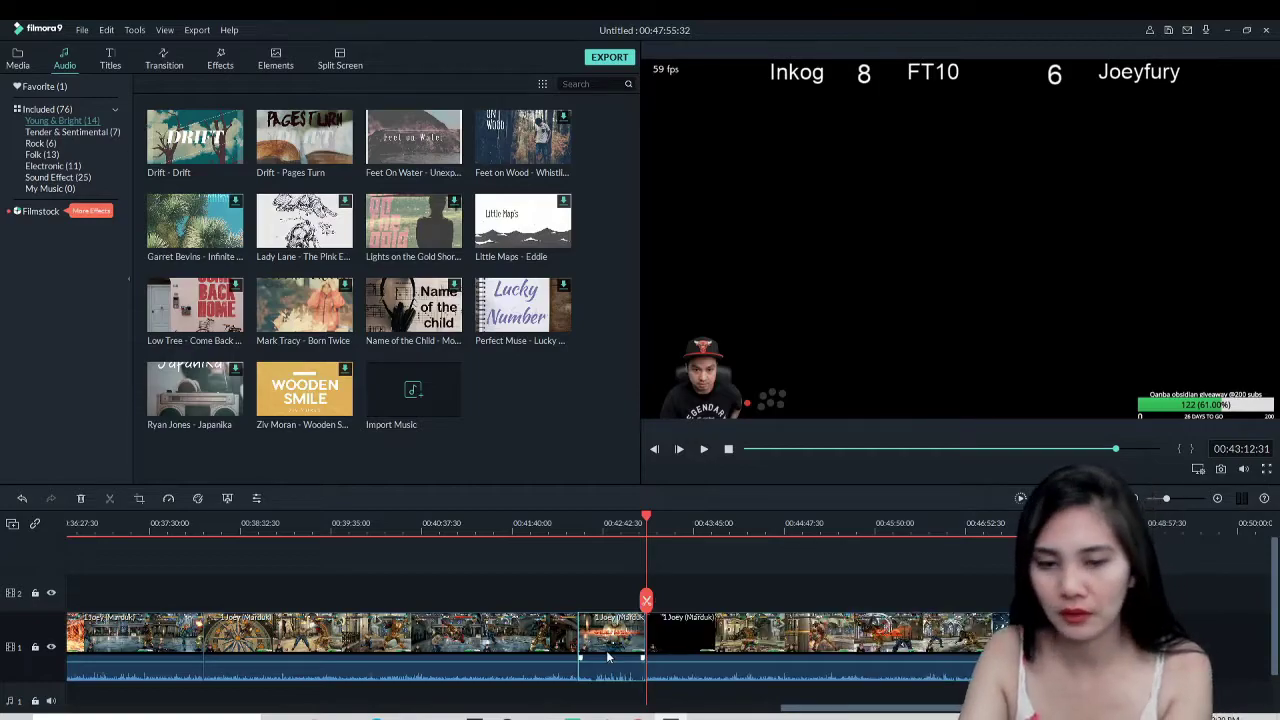
{"action": "key", "text": "Delete"}
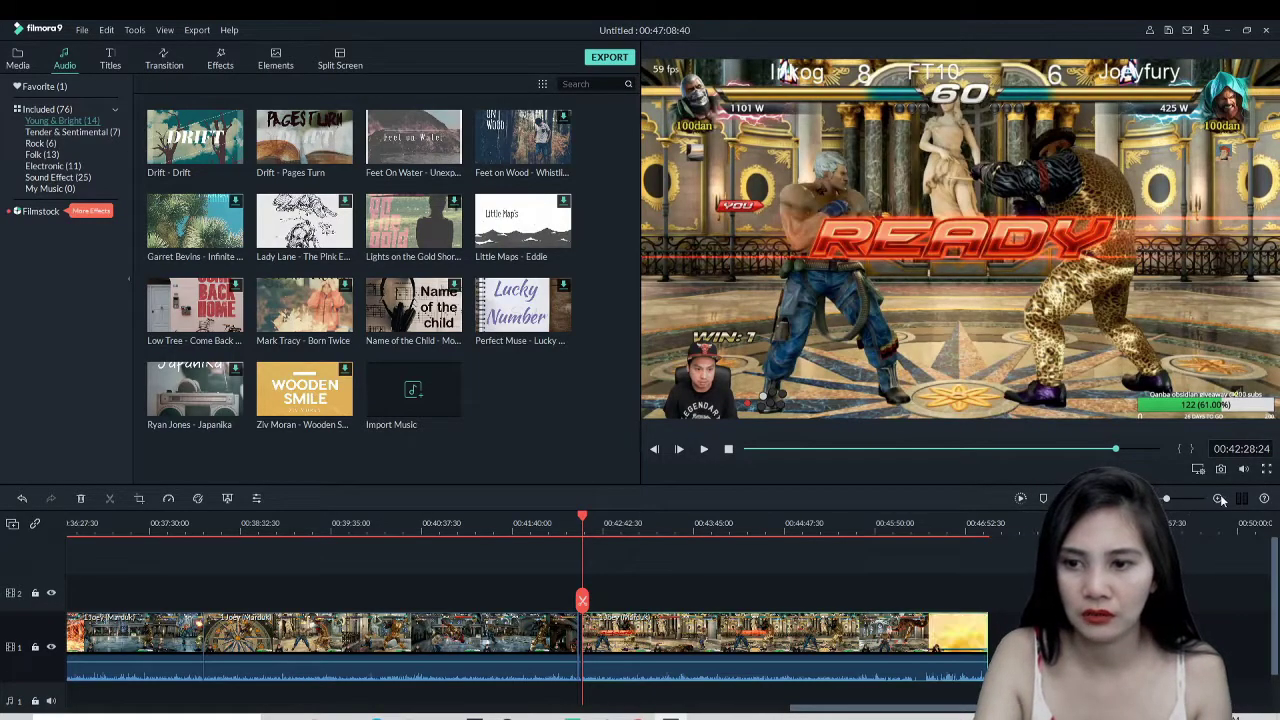
Split the 1 Joey (Marduk) video at the win pose of its last fight at 00:45:50:25
{"action": "left_click", "coordinate": [1218, 498]}
{"action": "left_click", "coordinate": [1218, 498]}
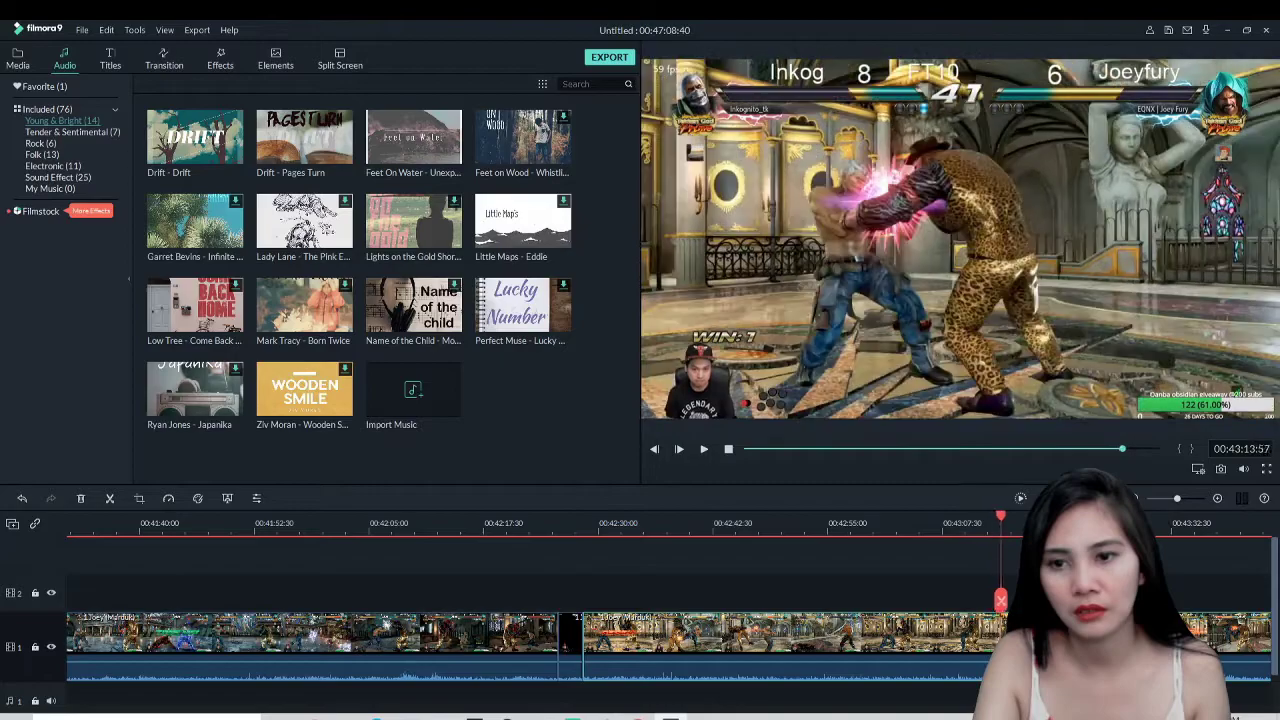
{"action": "left_click_drag", "start_coordinate": [334, 637], "coordinate": [943, 601]}
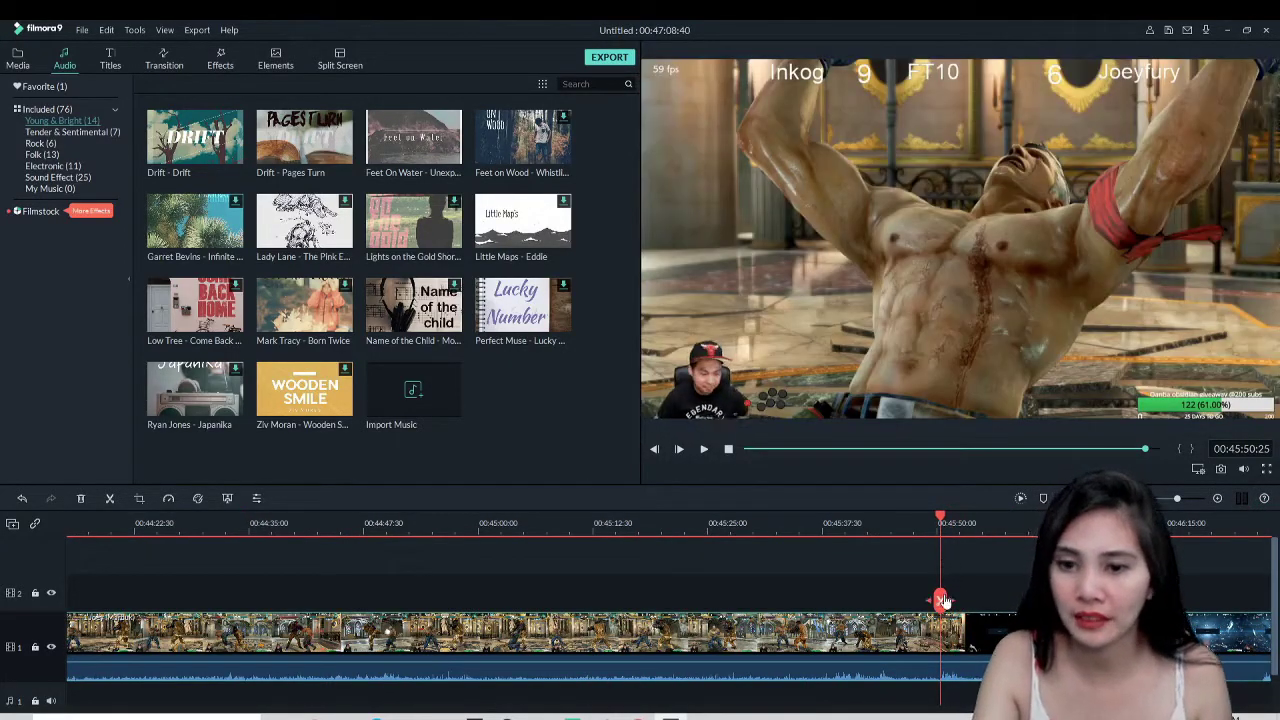
{"action": "left_click", "coordinate": [941, 600]}
{"action": "left_click_drag", "start_coordinate": [940, 520], "coordinate": [1125, 522]}
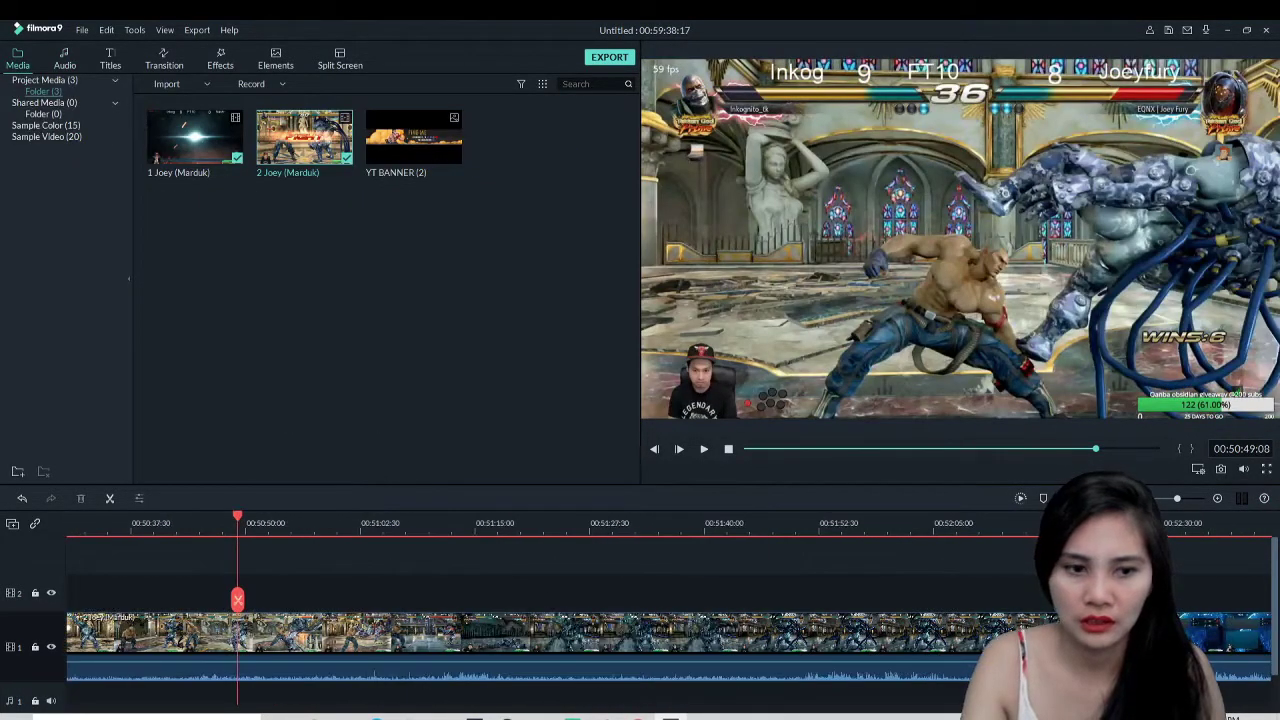
Locate and cut out the session room section that follows the fight ending around 00:52:01 in the 2 Joey (Marduk) video
{"action": "left_click_drag", "start_coordinate": [237, 520], "coordinate": [900, 648]}
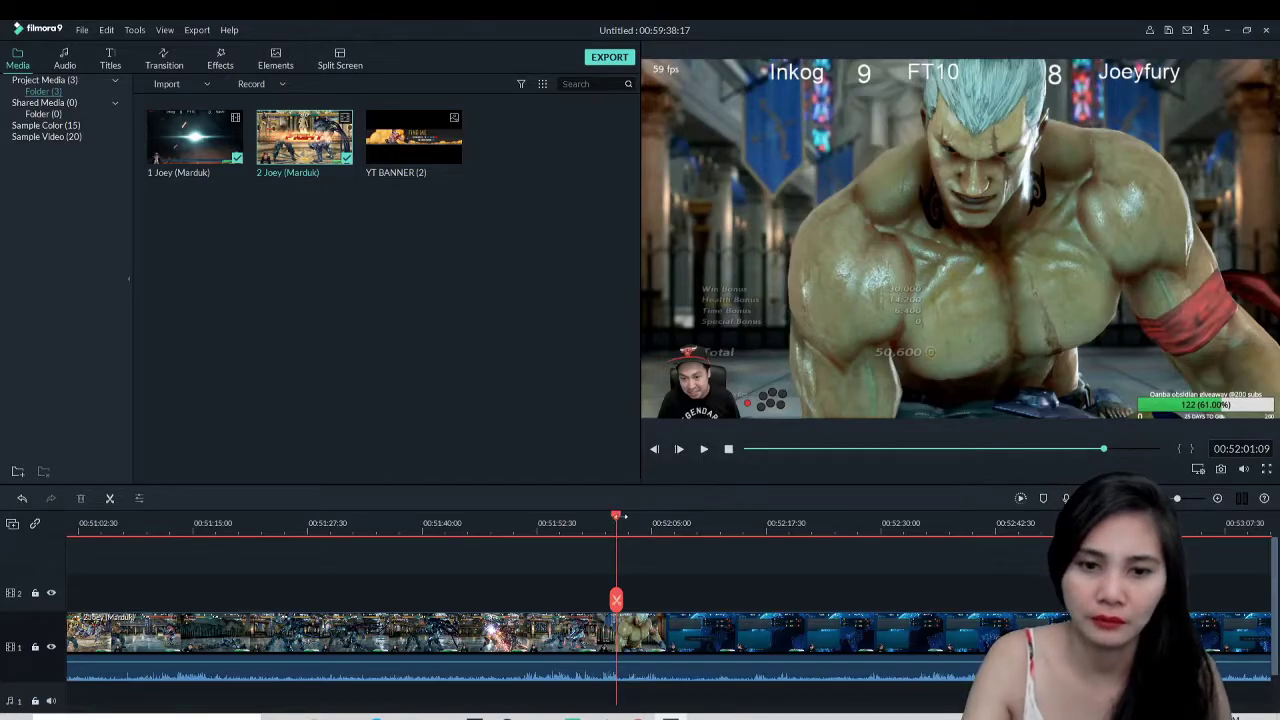
{"action": "left_click_drag", "start_coordinate": [616, 518], "coordinate": [1121, 525]}
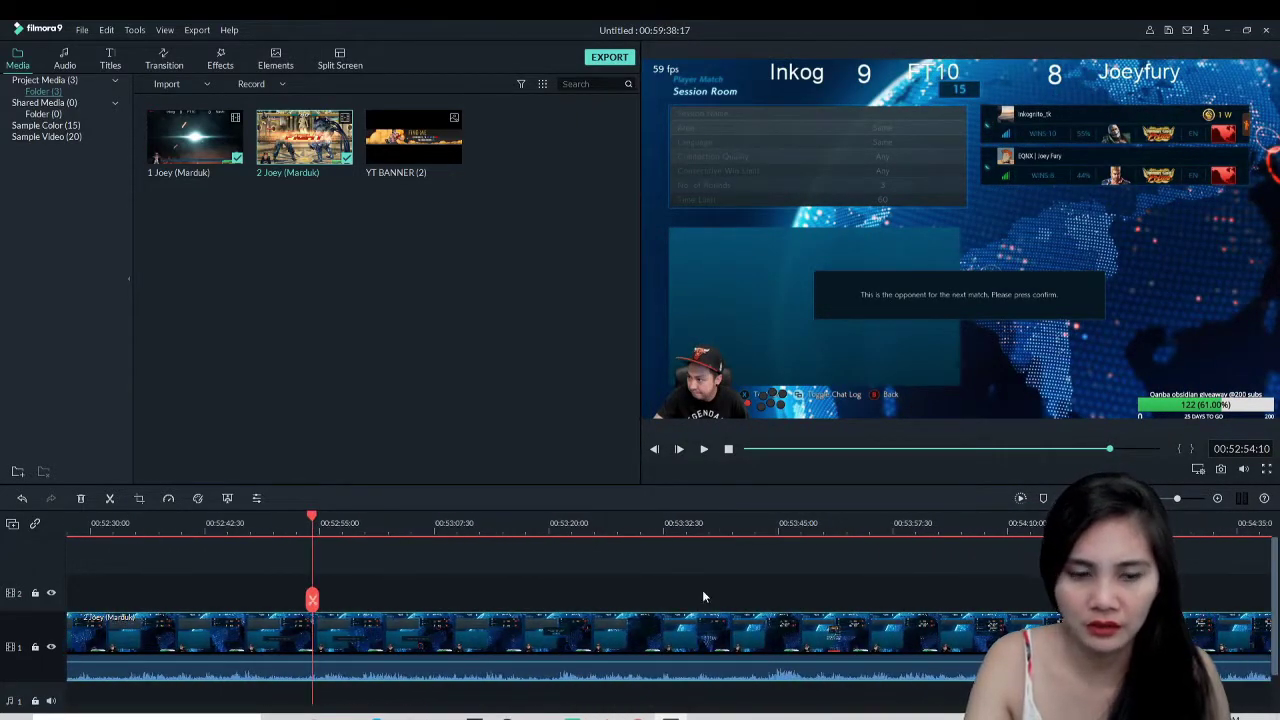
{"action": "left_click_drag", "start_coordinate": [325, 521], "coordinate": [1105, 627]}
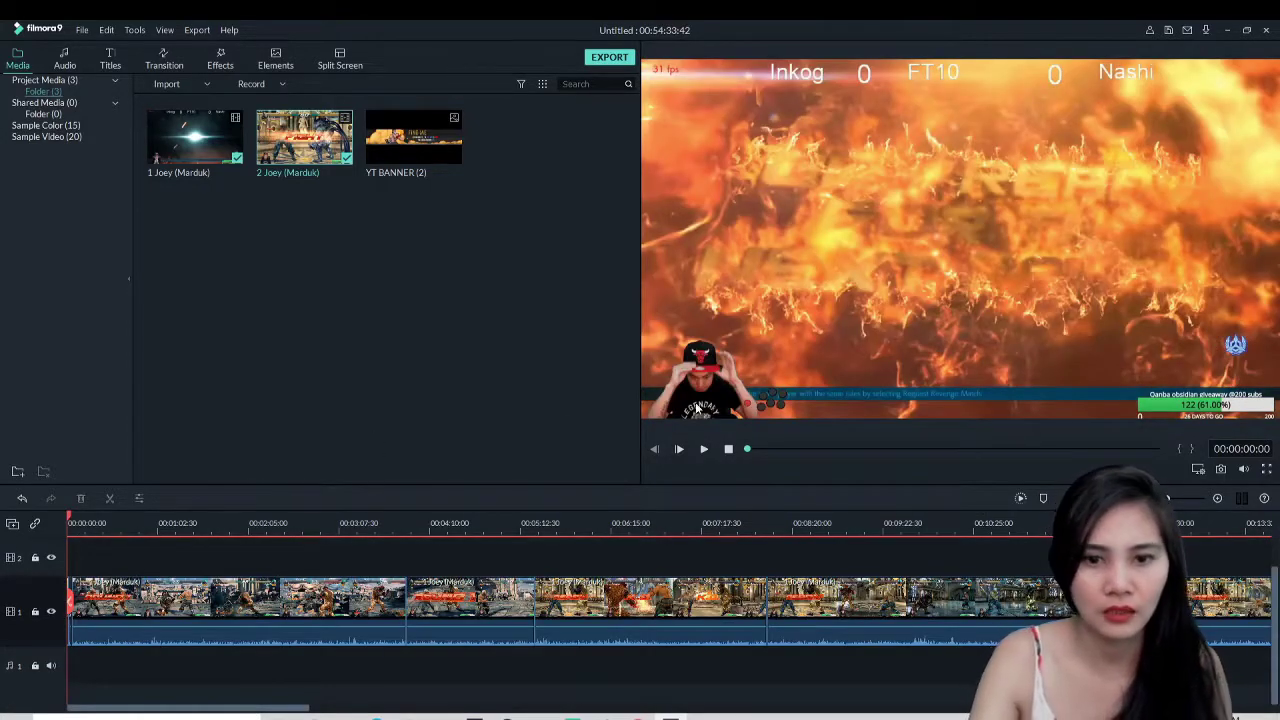
Preview the opening of the video up to 00:00:03:49 and import the image YT BANNER updated upload this now from the Desktop folder
{"action": "left_click", "coordinate": [704, 449]}
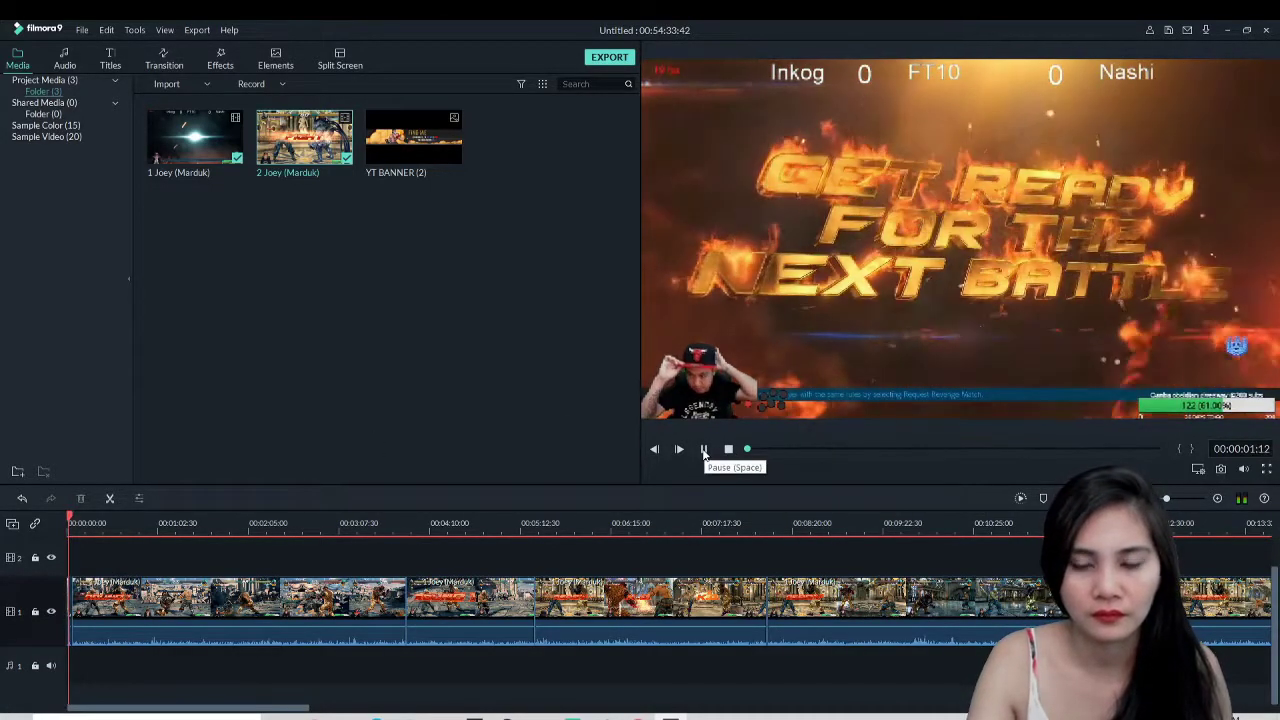
{"action": "left_click", "coordinate": [704, 449]}
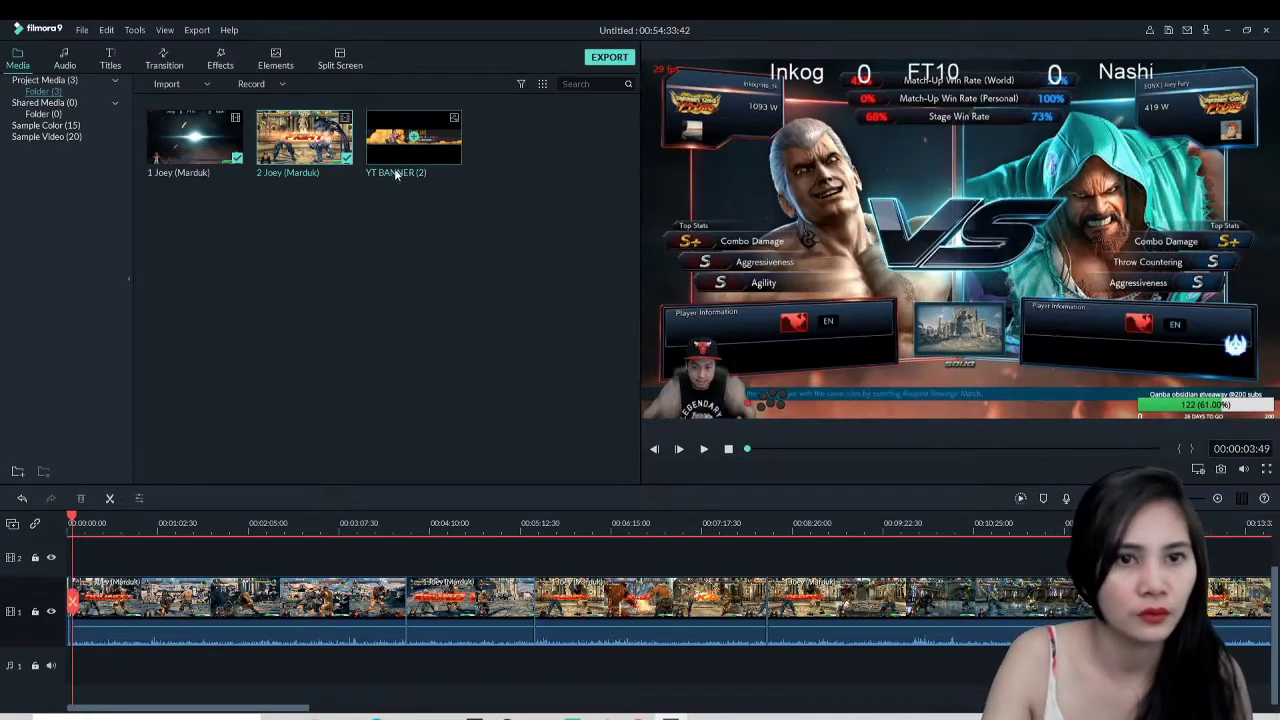
{"action": "left_click", "coordinate": [166, 86]}
{"action": "left_click", "coordinate": [190, 101]}
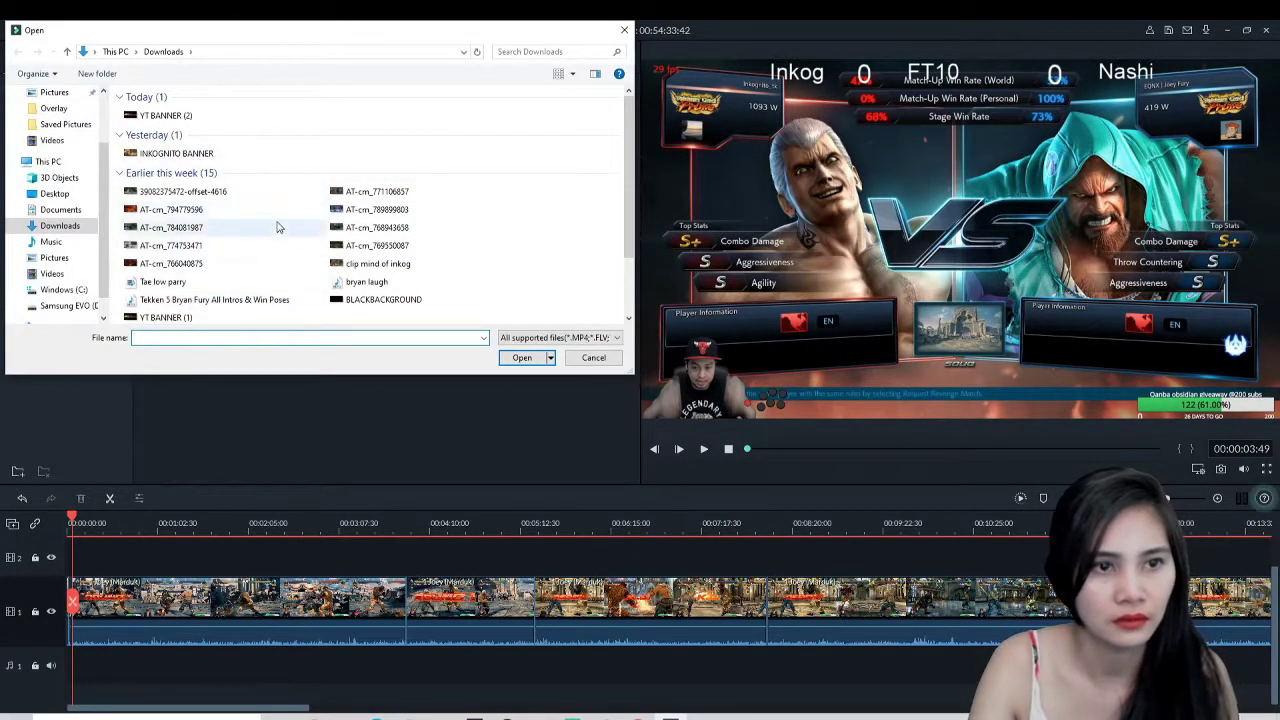
{"action": "scroll", "coordinate": [279, 236], "scroll_direction": "down", "scroll_amount": 2}
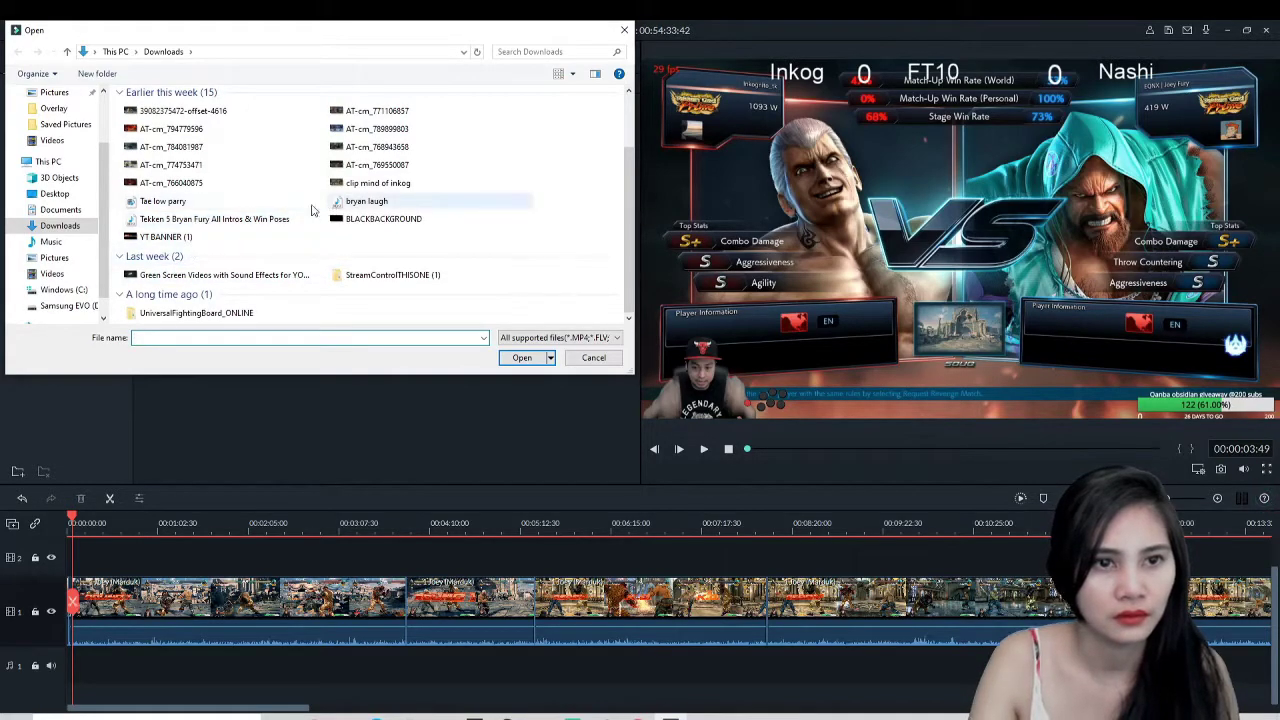
{"action": "left_click", "coordinate": [55, 193]}
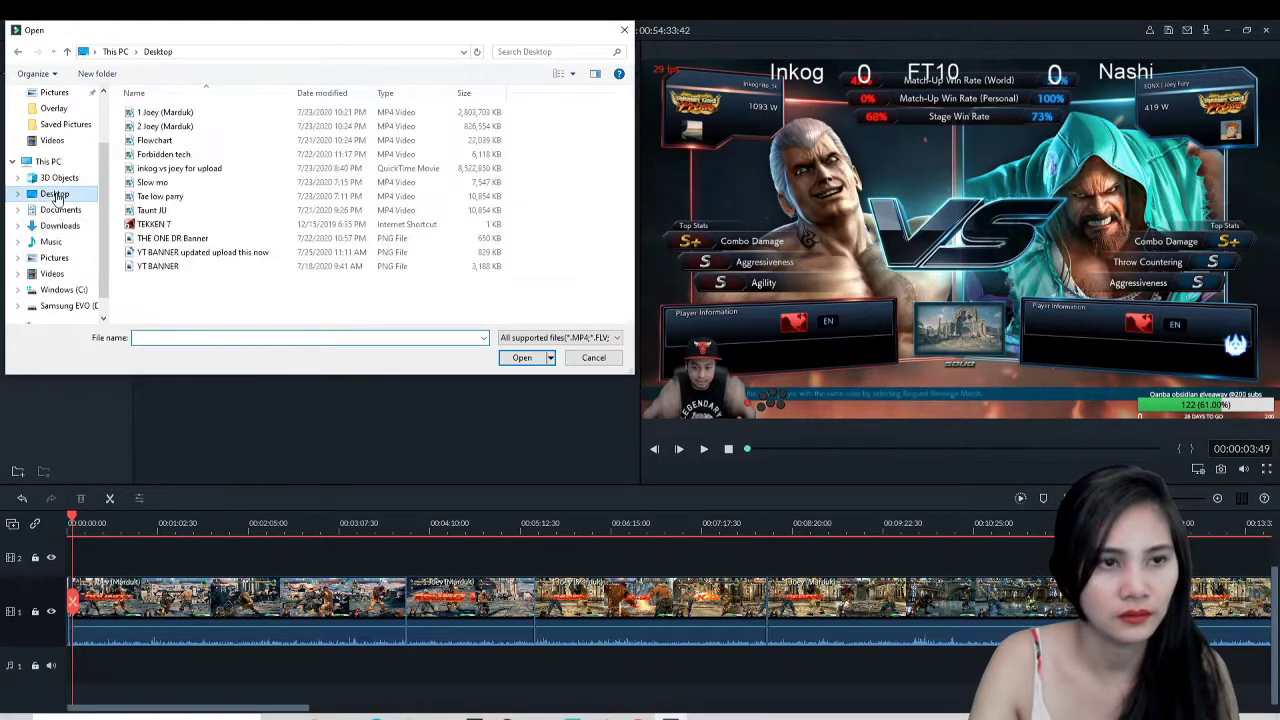
{"action": "left_click", "coordinate": [150, 253]}
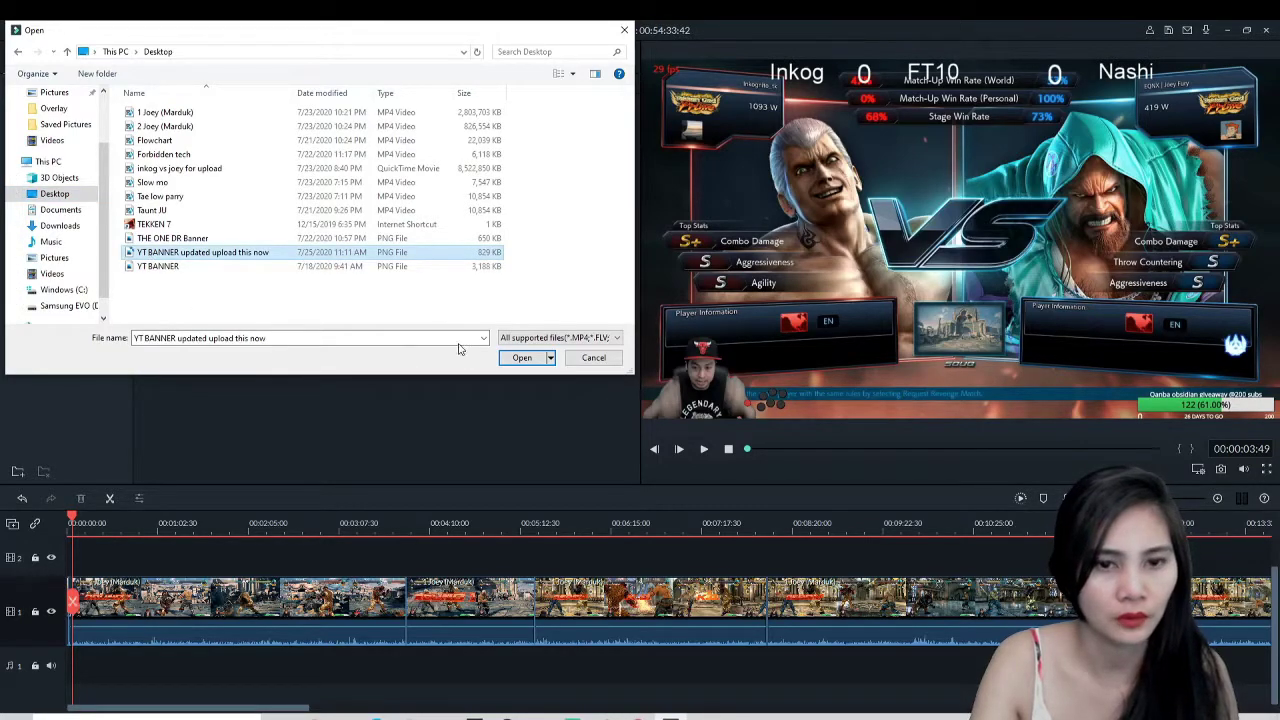
{"action": "left_click", "coordinate": [522, 357]}
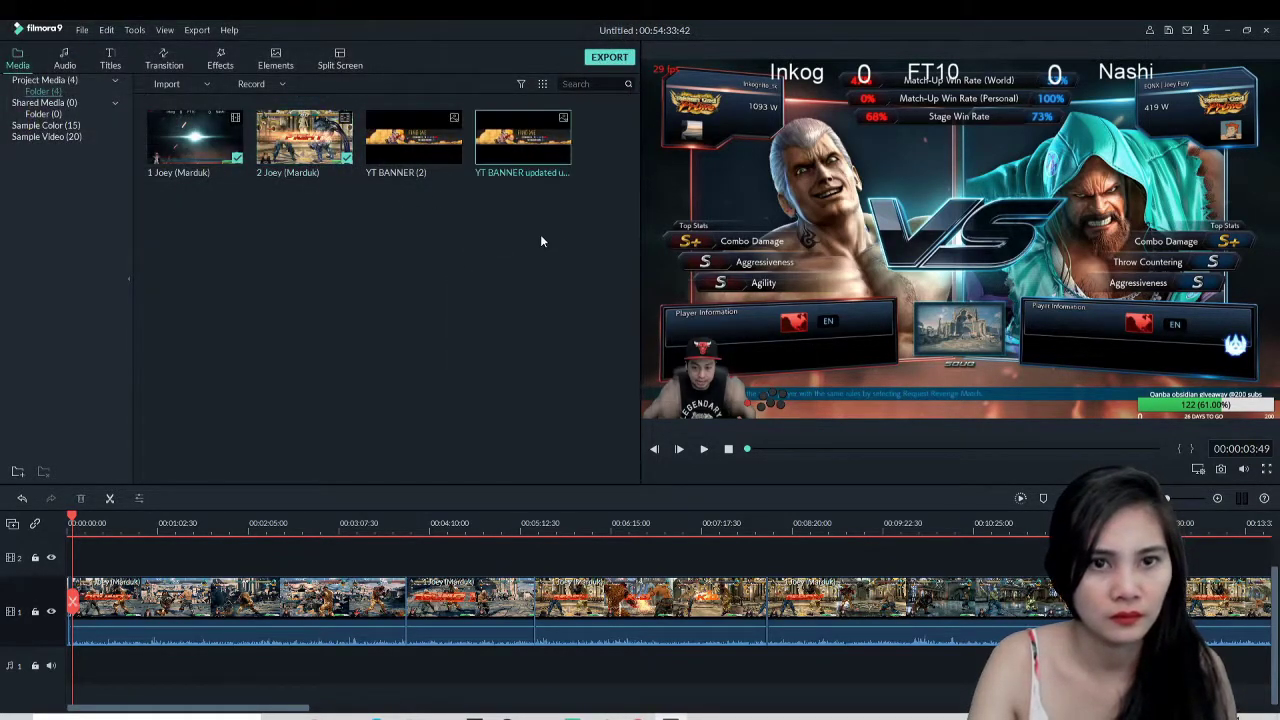
Import the YT BANNER image from the Desktop folder and insert it at the beginning of the first video track
{"action": "left_click", "coordinate": [157, 87]}
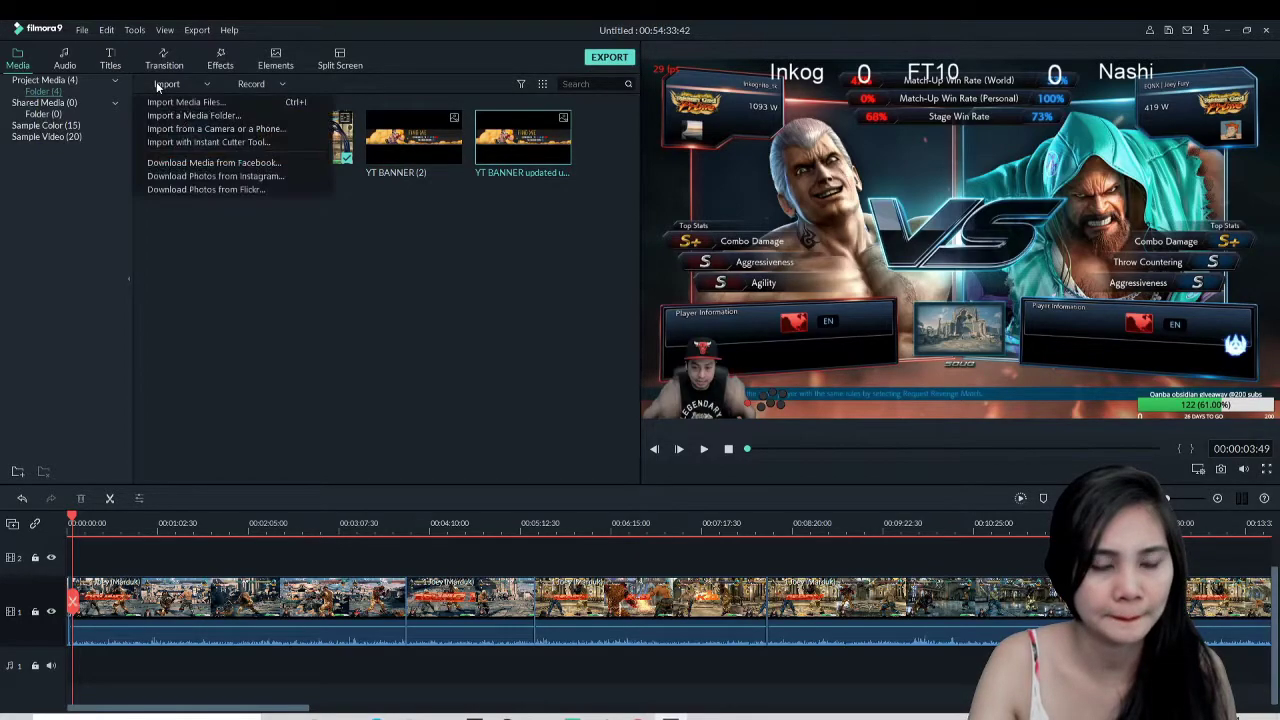
{"action": "left_click", "coordinate": [185, 101]}
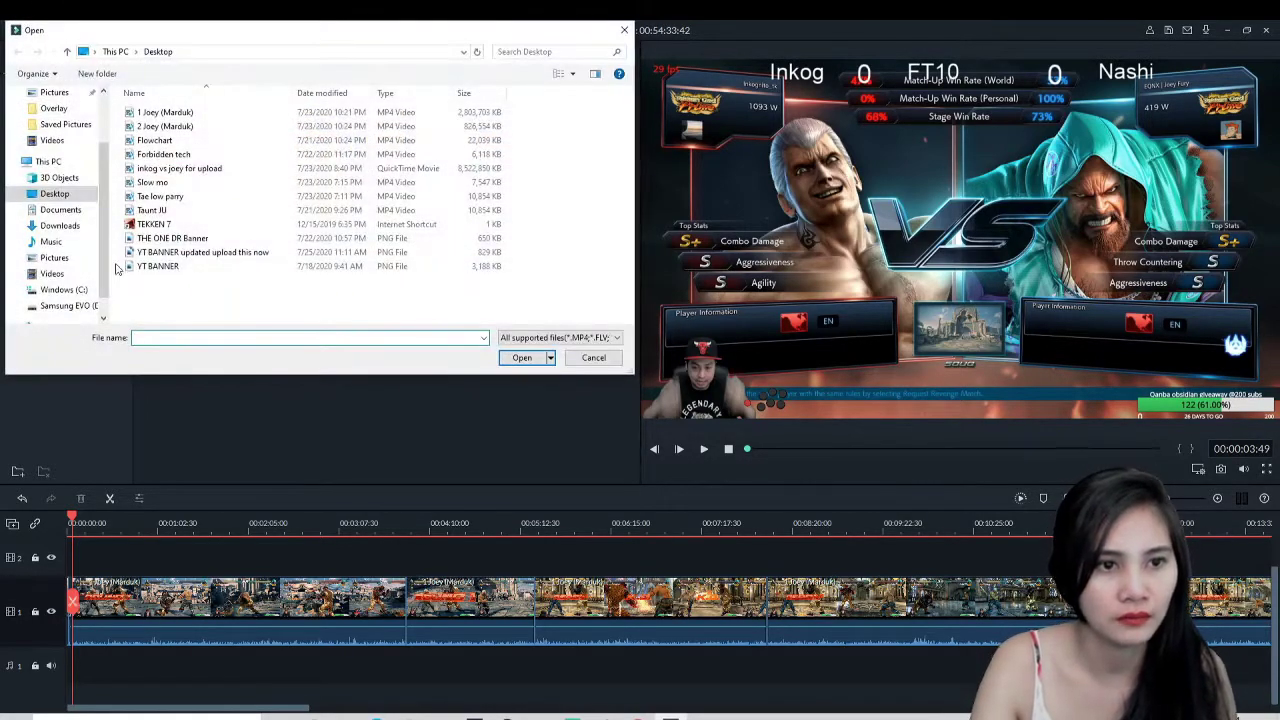
{"action": "double_click", "coordinate": [157, 266]}
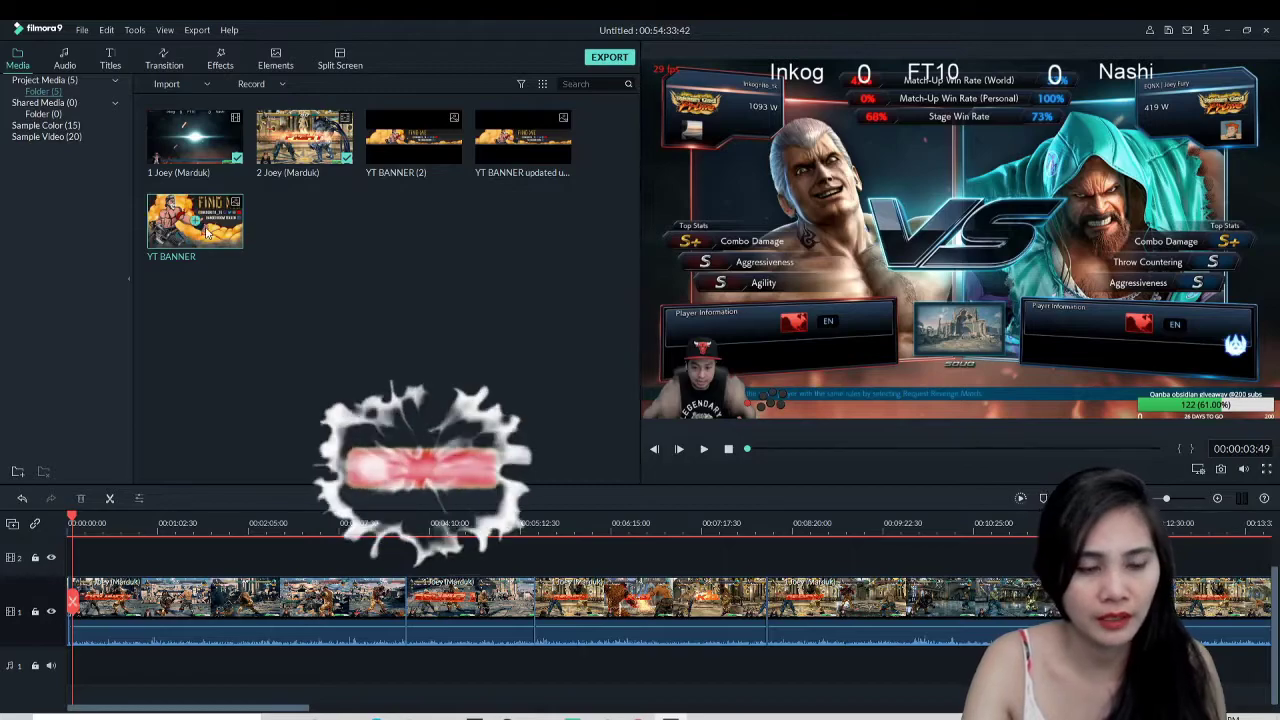
{"action": "left_click_drag", "start_coordinate": [126, 622], "coordinate": [126, 622]}
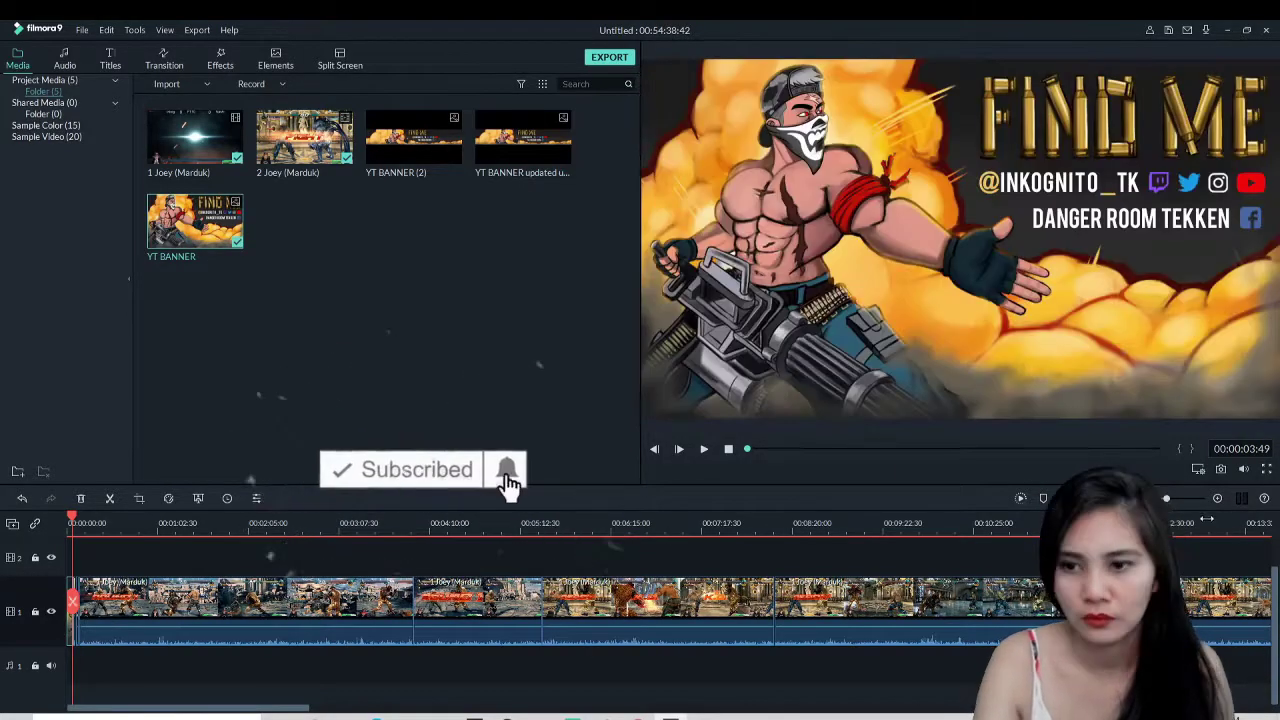
Shorten the YT BANNER clip to 00:00:01:20 without leaving a gap before the gameplay, and preview the opening
{"action": "left_click", "coordinate": [1217, 499]}
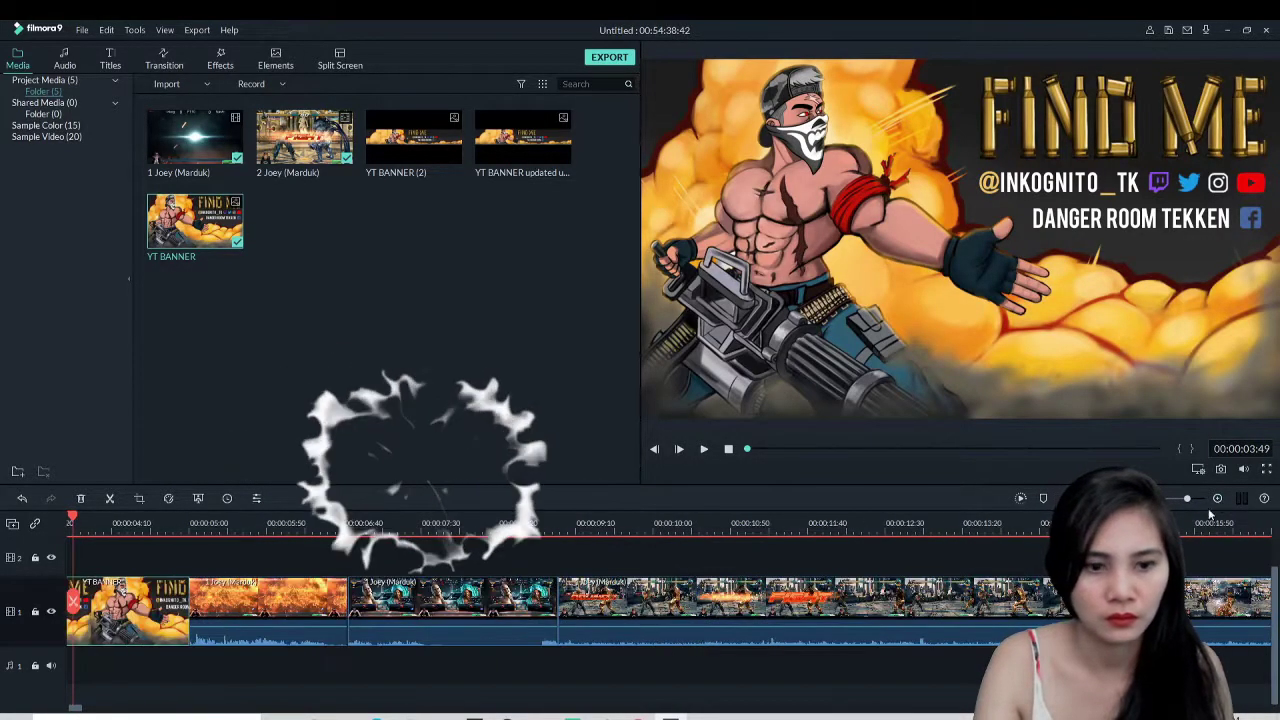
{"action": "mouse_move", "coordinate": [188, 610]}
{"action": "left_mouse_down"}
{"action": "mouse_move", "coordinate": [516, 617]}
{"action": "mouse_move", "coordinate": [192, 608]}
{"action": "left_mouse_up"}
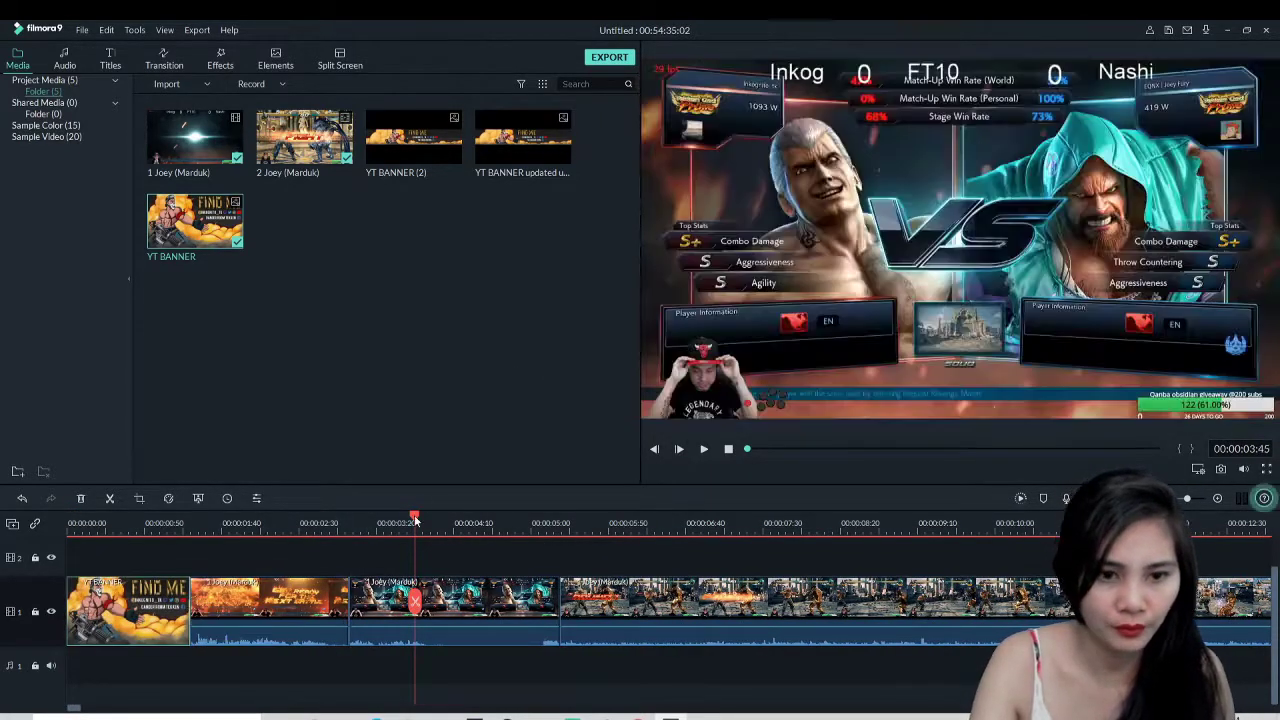
{"action": "left_click", "coordinate": [704, 449]}
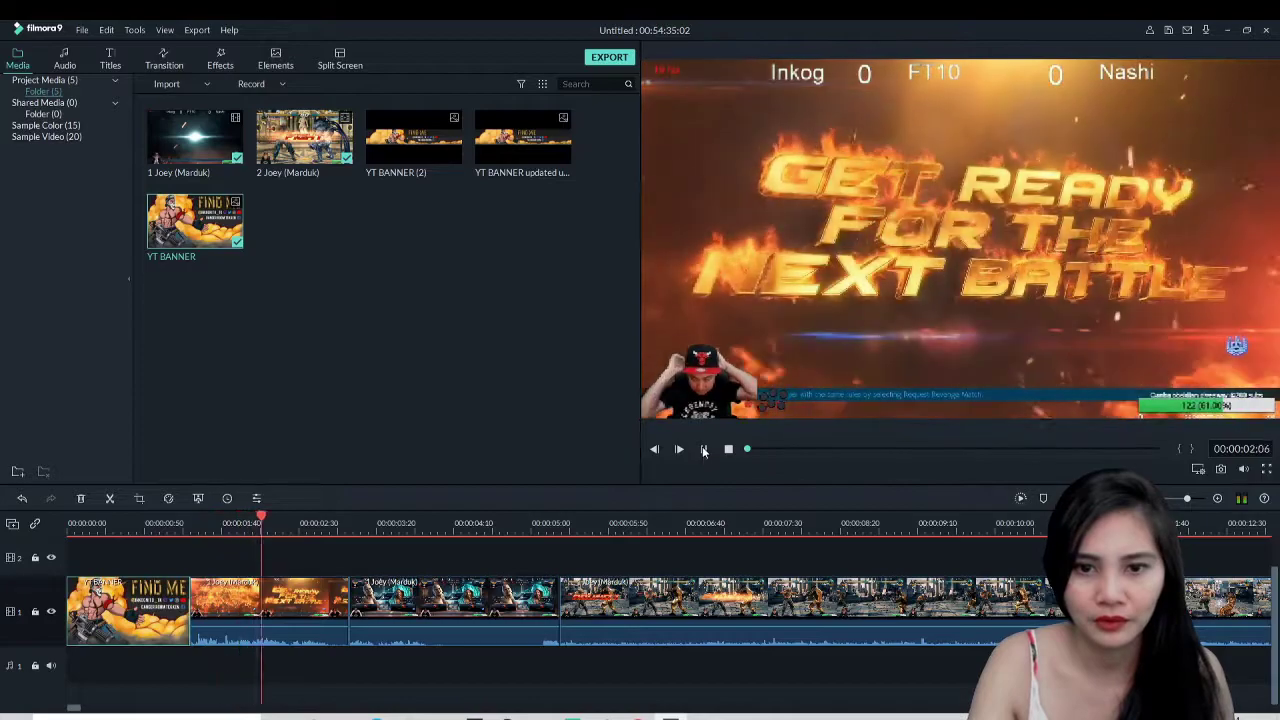
{"action": "key", "text": "space"}
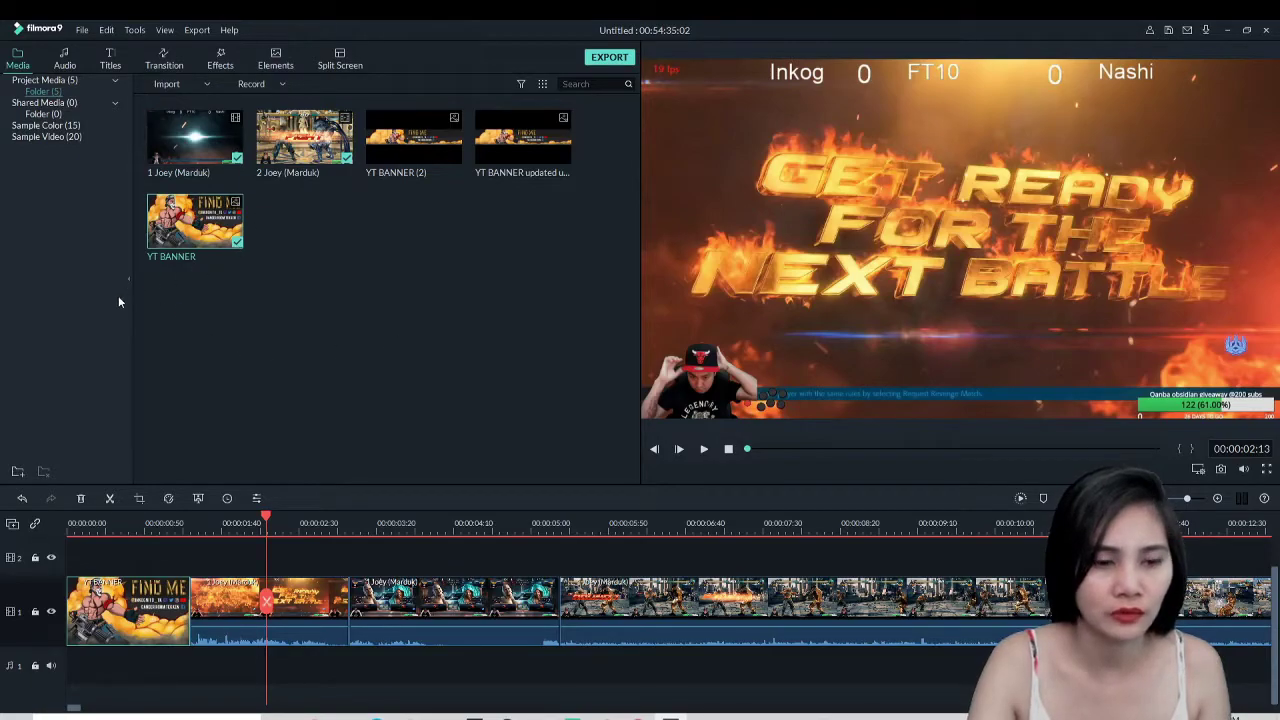
Import the Green Screen Videos with Sound Effects clip from the Videos folder and insert it at the timeline's start
{"action": "left_click", "coordinate": [167, 86]}
{"action": "left_click", "coordinate": [180, 103]}
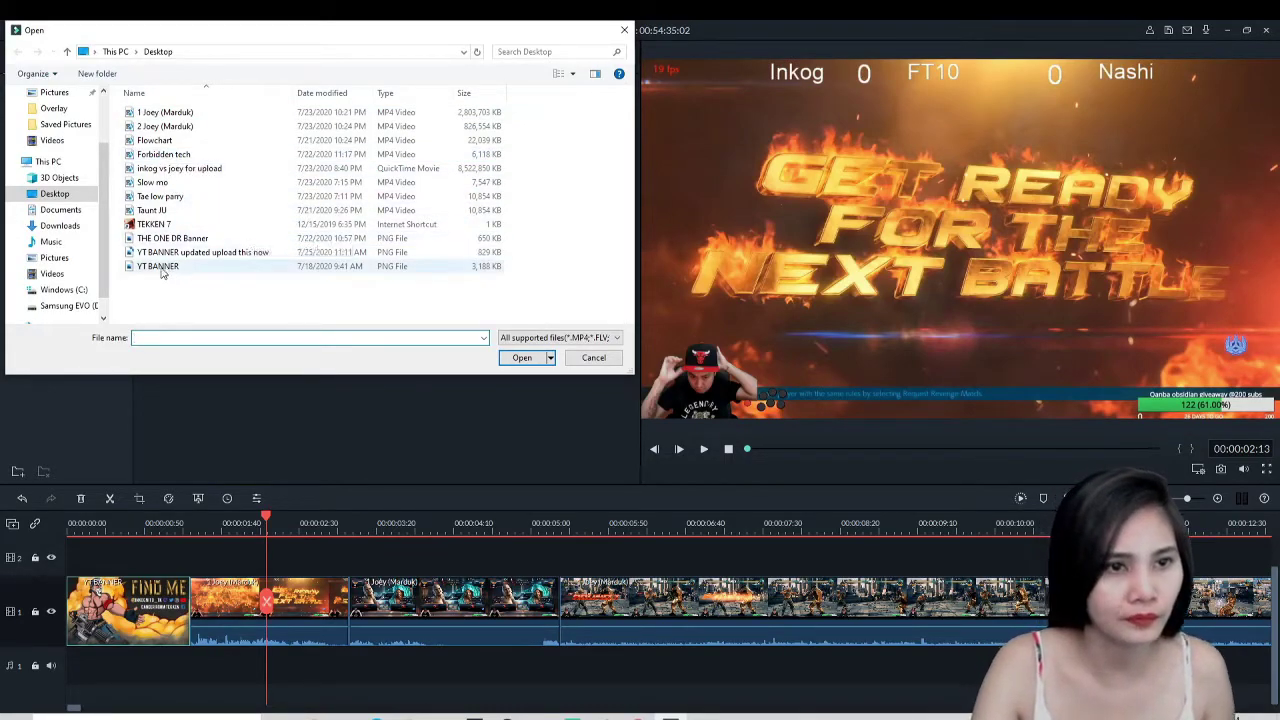
{"action": "left_click", "coordinate": [52, 274]}
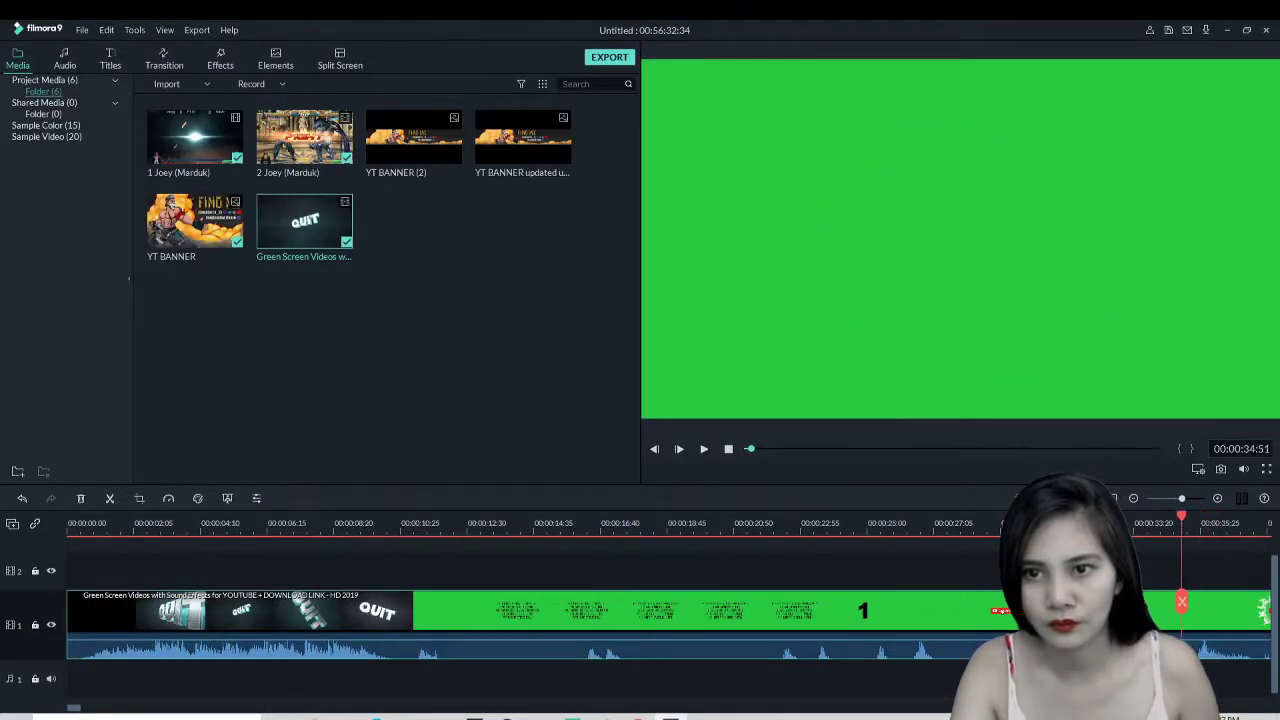
Cut the green screen video down to one subscribe animation: delete everything before 00:00:34:45, then everything after 00:00:10:30 on the shortened timeline
{"action": "left_click", "coordinate": [1179, 603]}
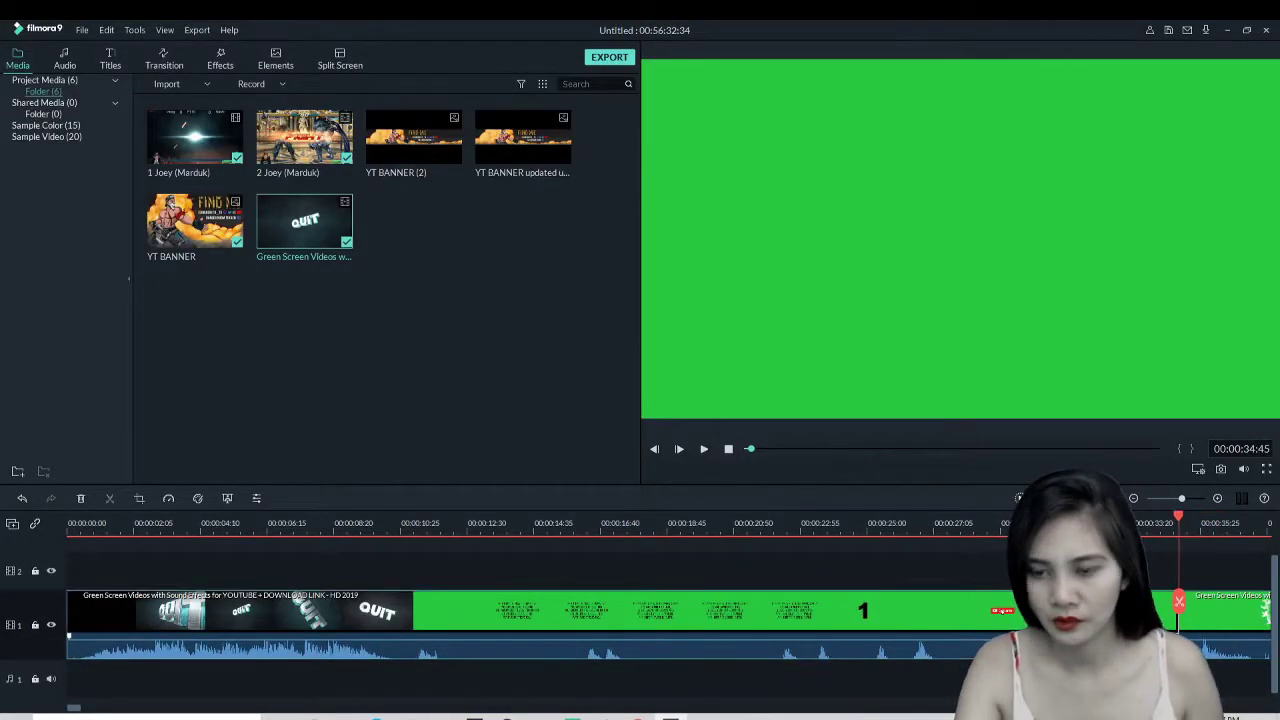
{"action": "key", "text": "Delete"}
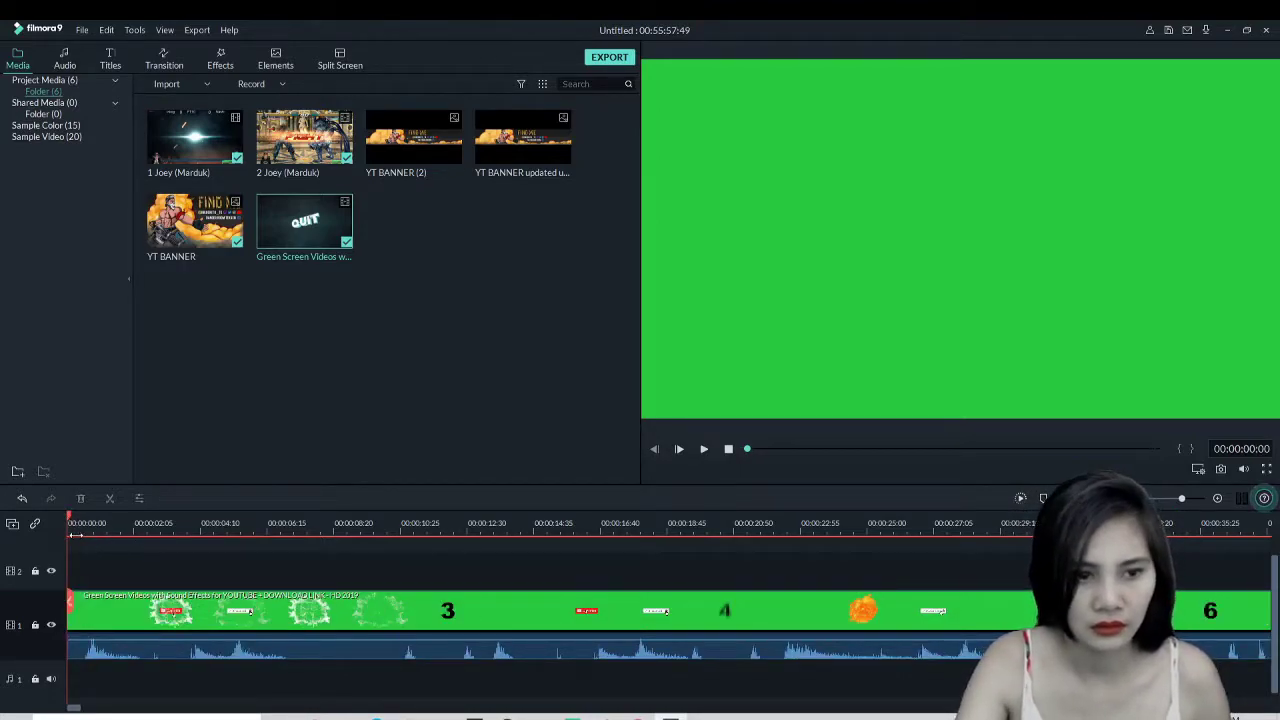
{"action": "left_click_drag", "start_coordinate": [89, 525], "coordinate": [403, 588]}
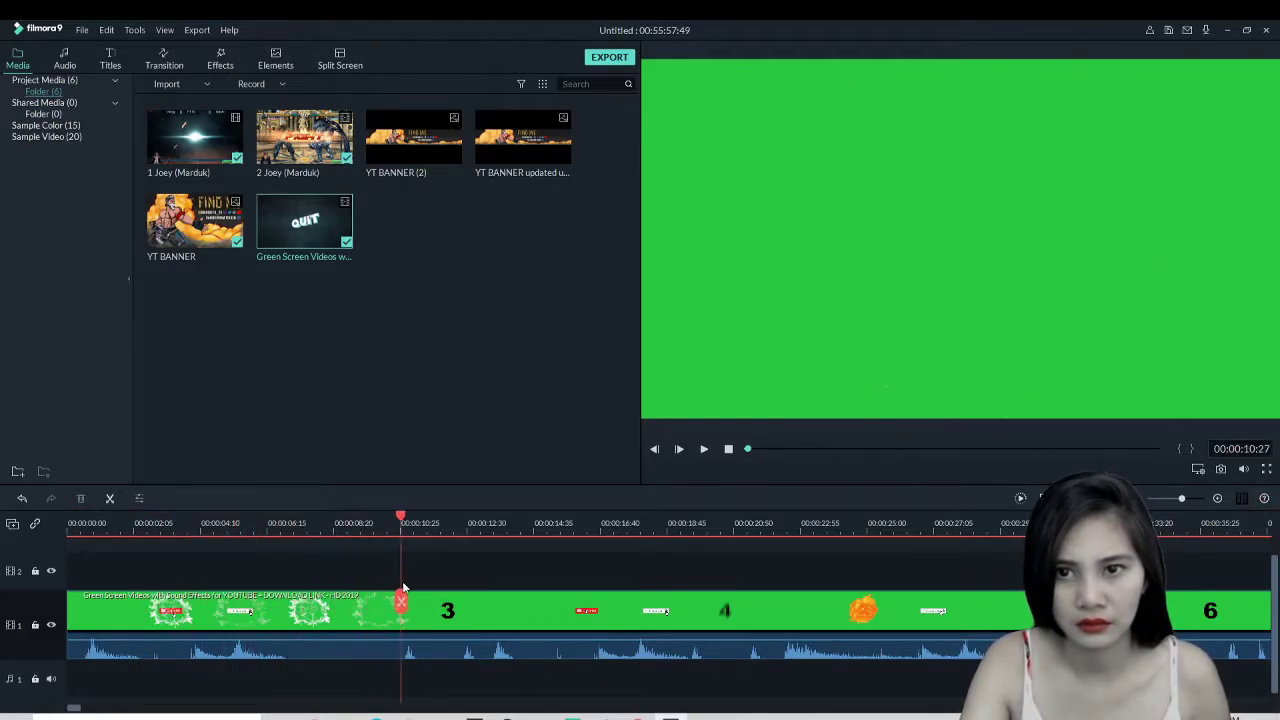
{"action": "left_click", "coordinate": [403, 601]}
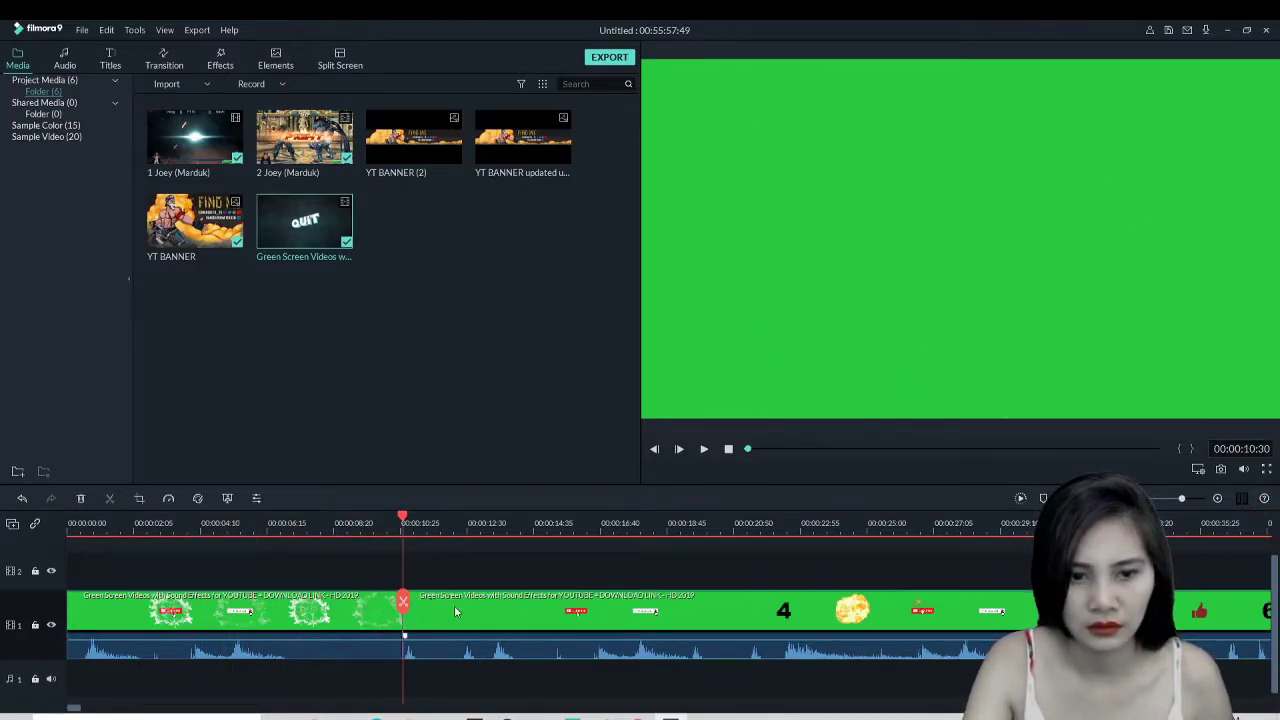
{"action": "double_click", "coordinate": [444, 603]}
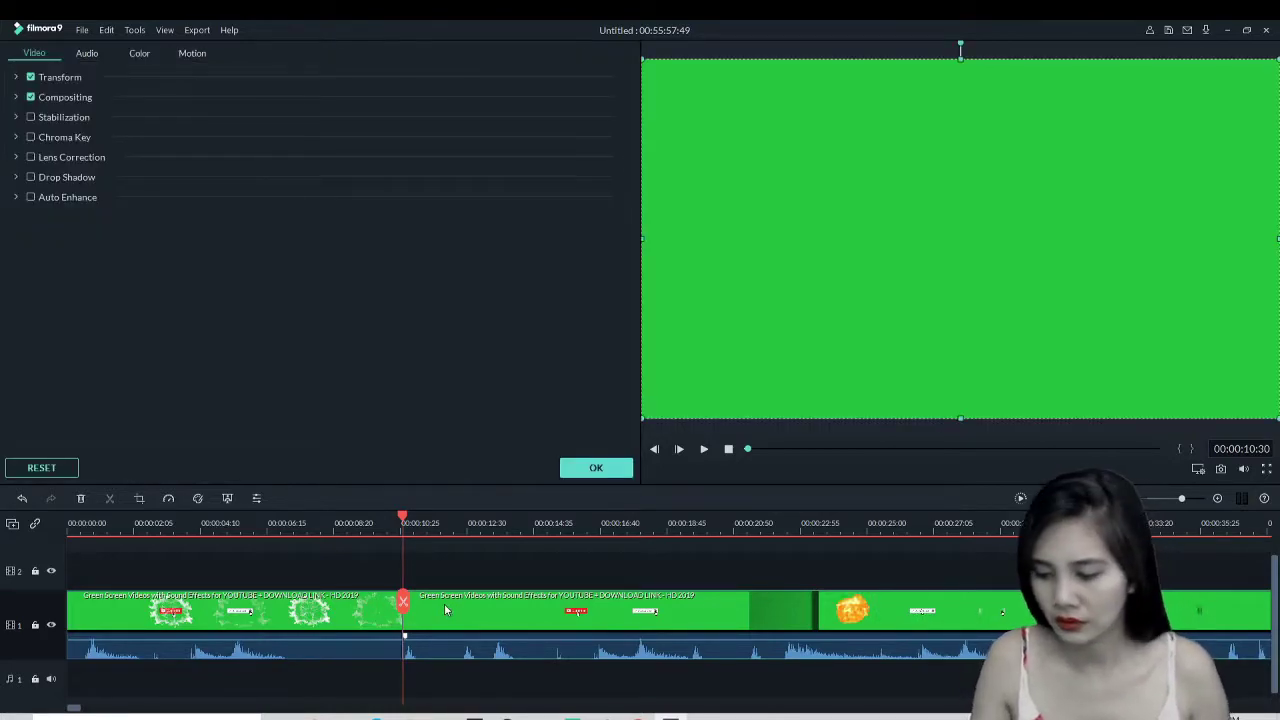
{"action": "left_click", "coordinate": [594, 470]}
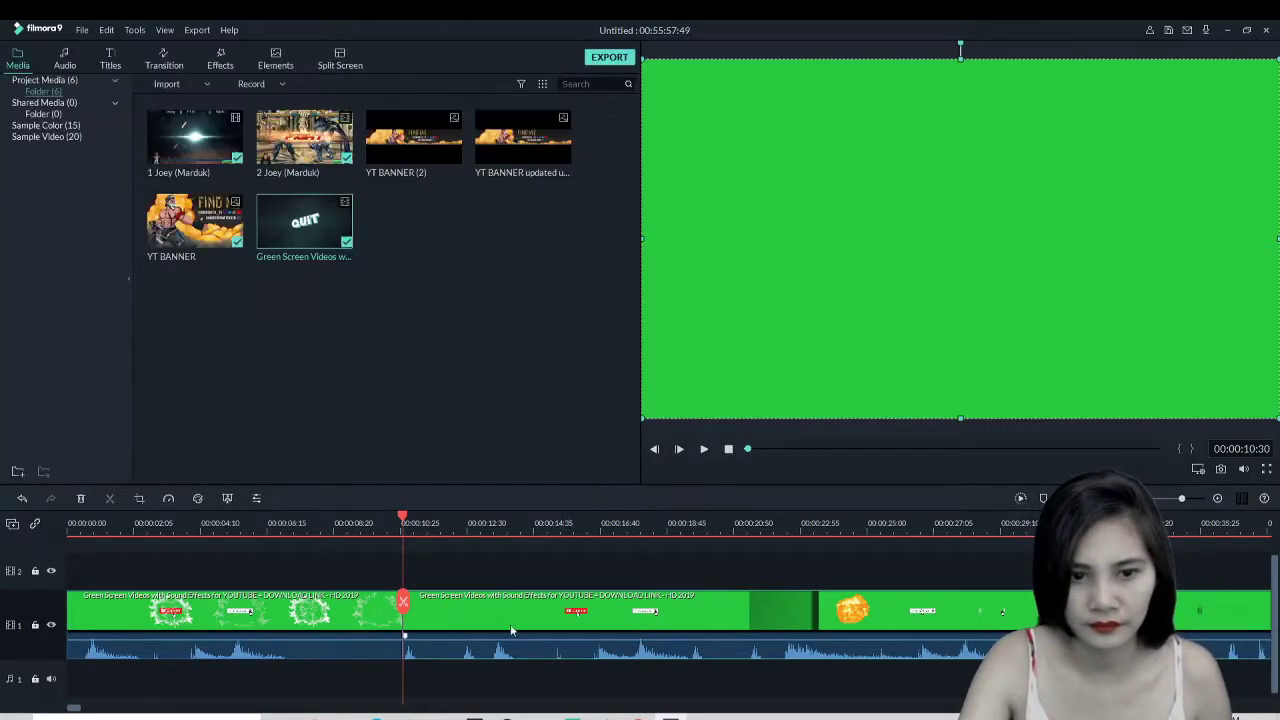
{"action": "key", "text": "Delete"}
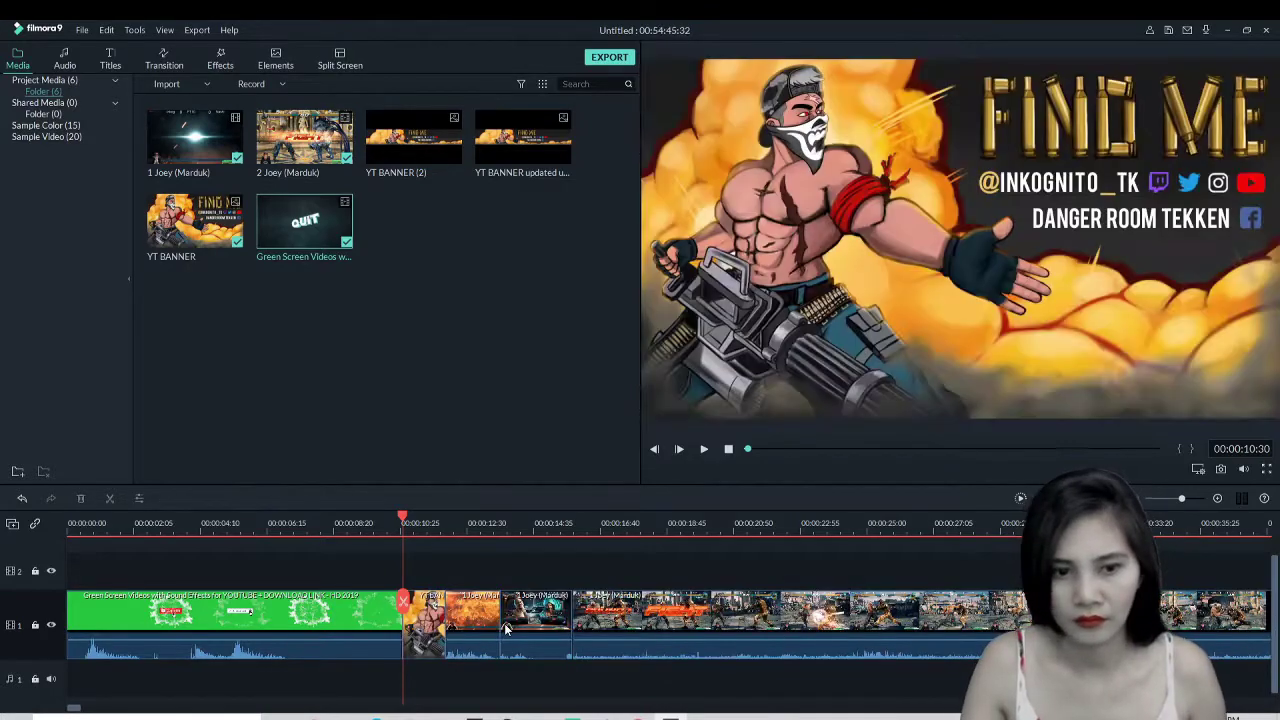
Move the subscribe animation to the start of the second video track and delete the gap left on the first track
{"action": "left_click_drag", "start_coordinate": [167, 614], "coordinate": [488, 551]}
{"action": "left_click", "coordinate": [324, 621]}
{"action": "key", "text": "Delete"}
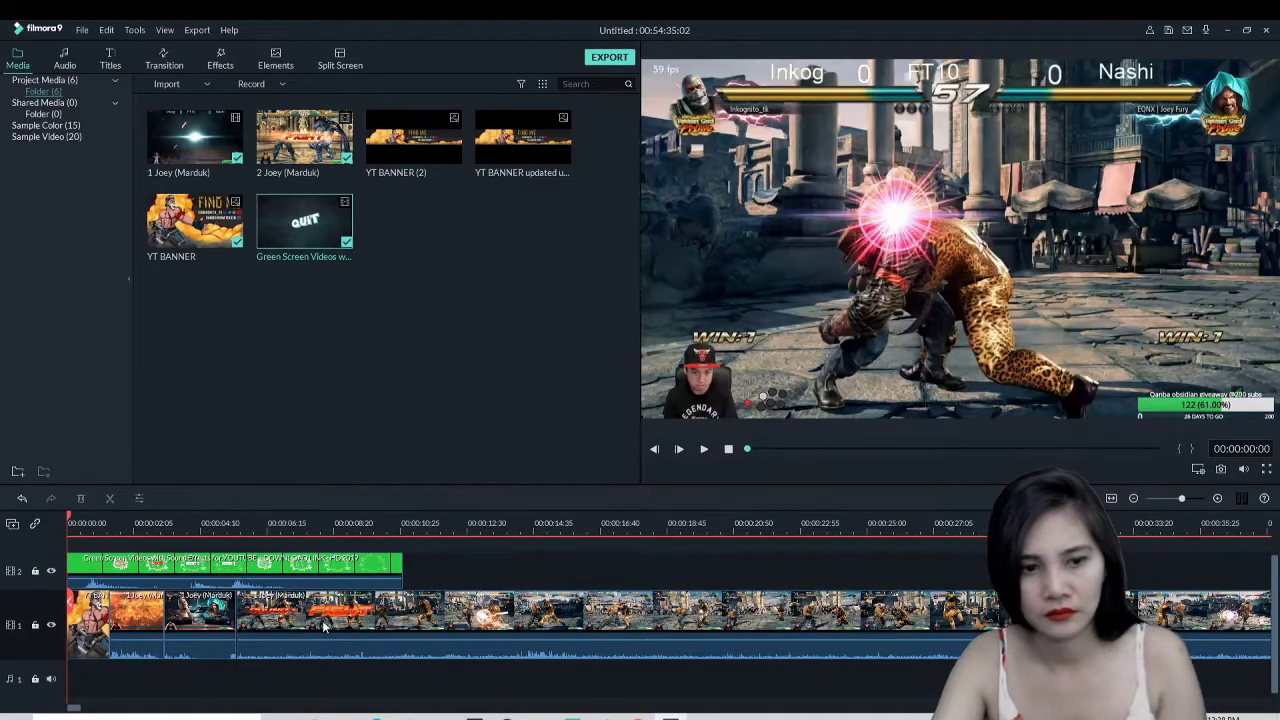
Apply Chroma Key to the subscribe animation to remove its green background, with the offset set to 26
{"action": "double_click", "coordinate": [337, 566]}
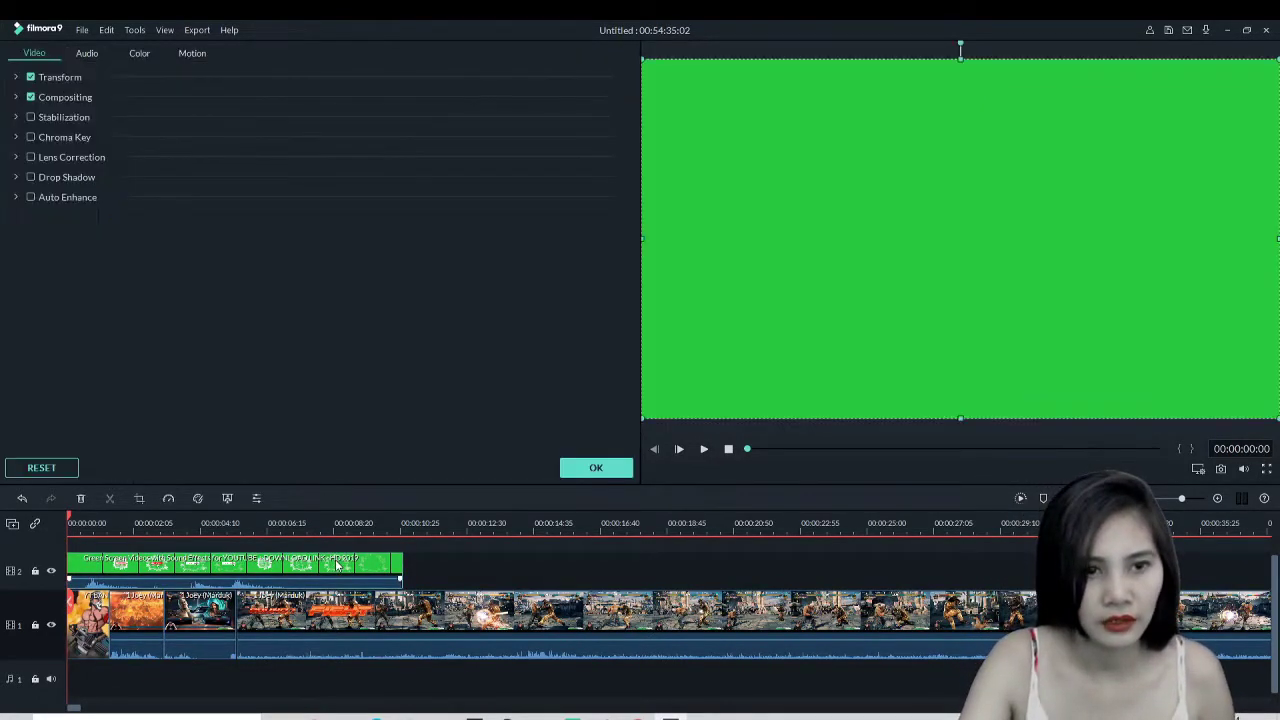
{"action": "left_click", "coordinate": [30, 138]}
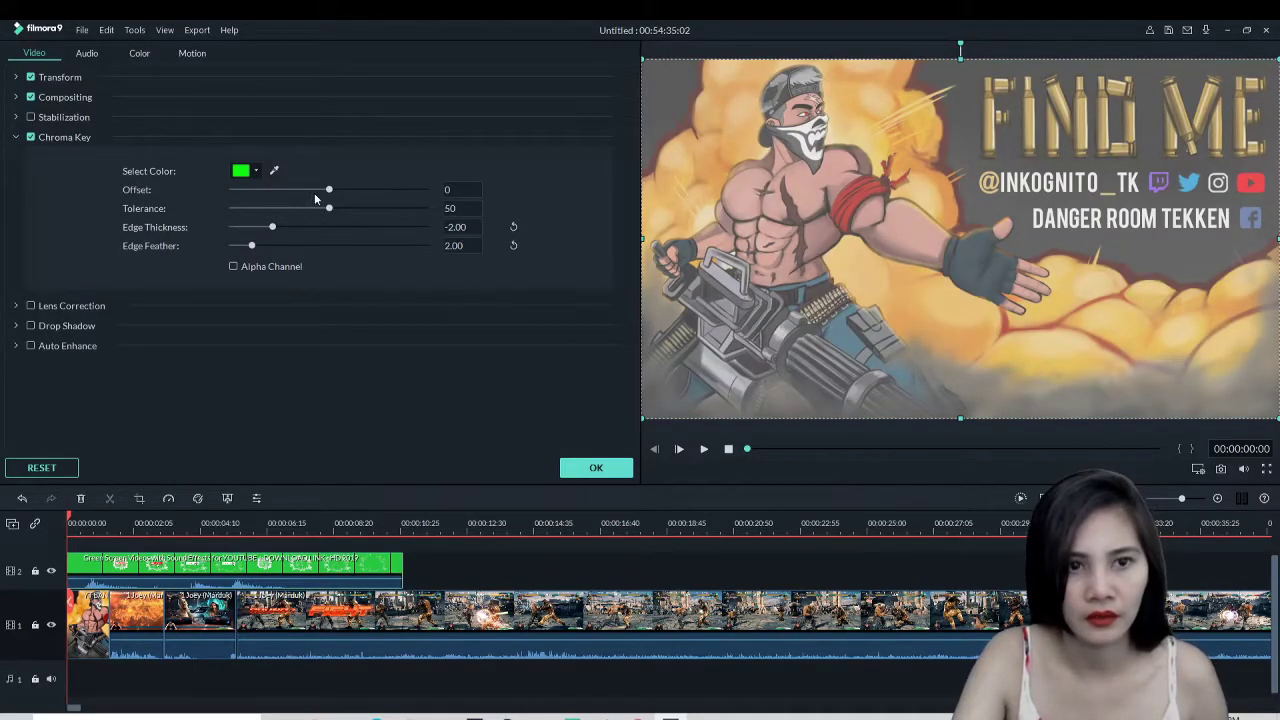
{"action": "left_click_drag", "start_coordinate": [330, 191], "coordinate": [357, 203]}
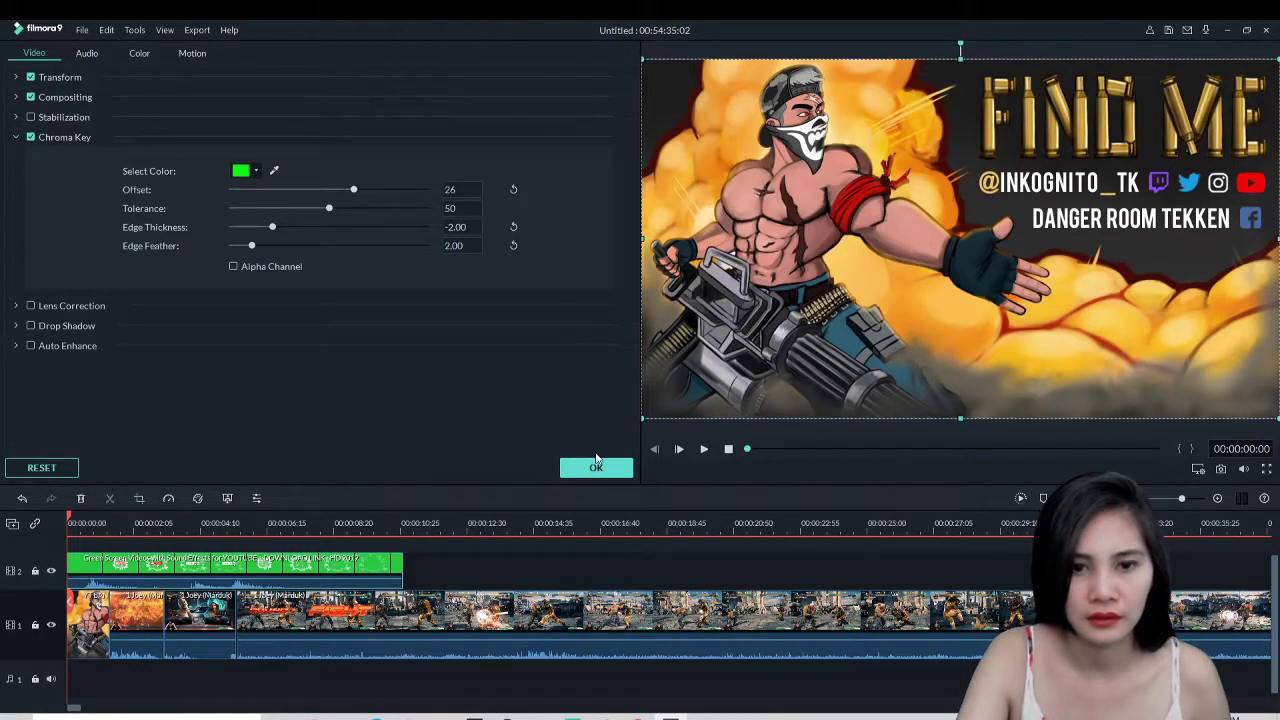
{"action": "left_click", "coordinate": [597, 467]}
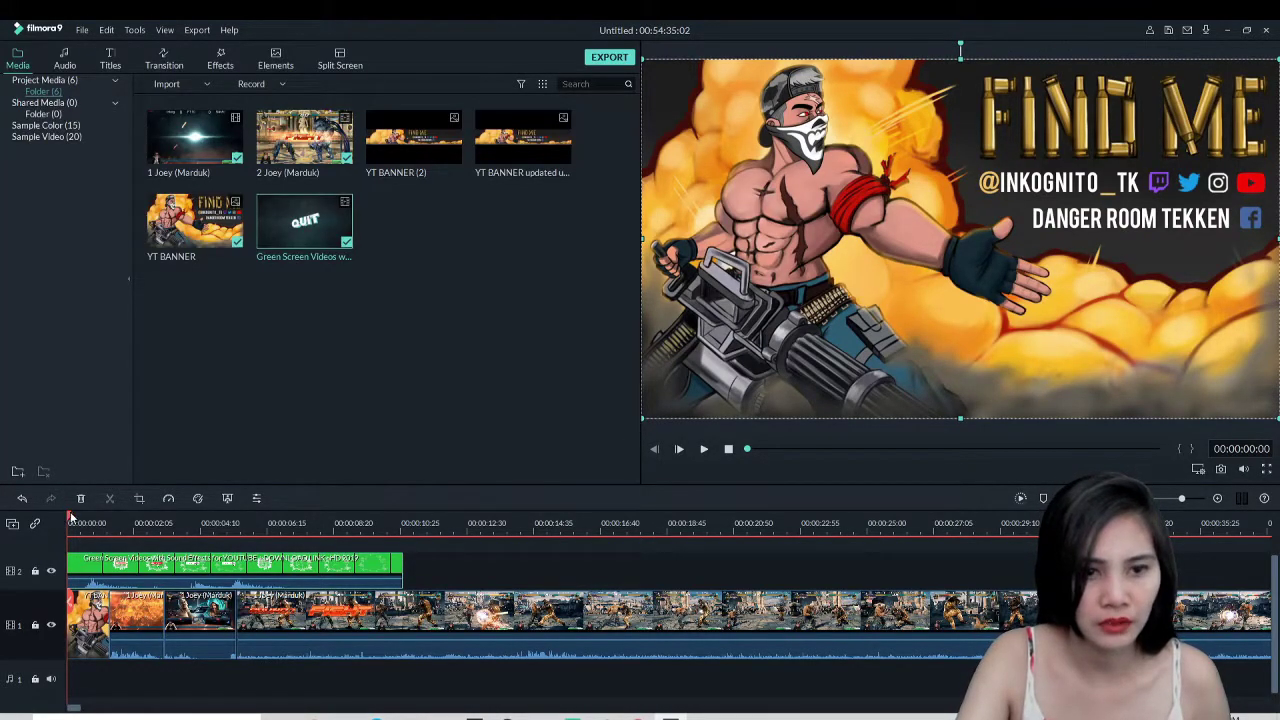
Lower the subscribe animation's audio volume to about -16 dB, previewing the opening before and after the change
{"action": "left_click", "coordinate": [70, 517]}
{"action": "left_click", "coordinate": [703, 450]}
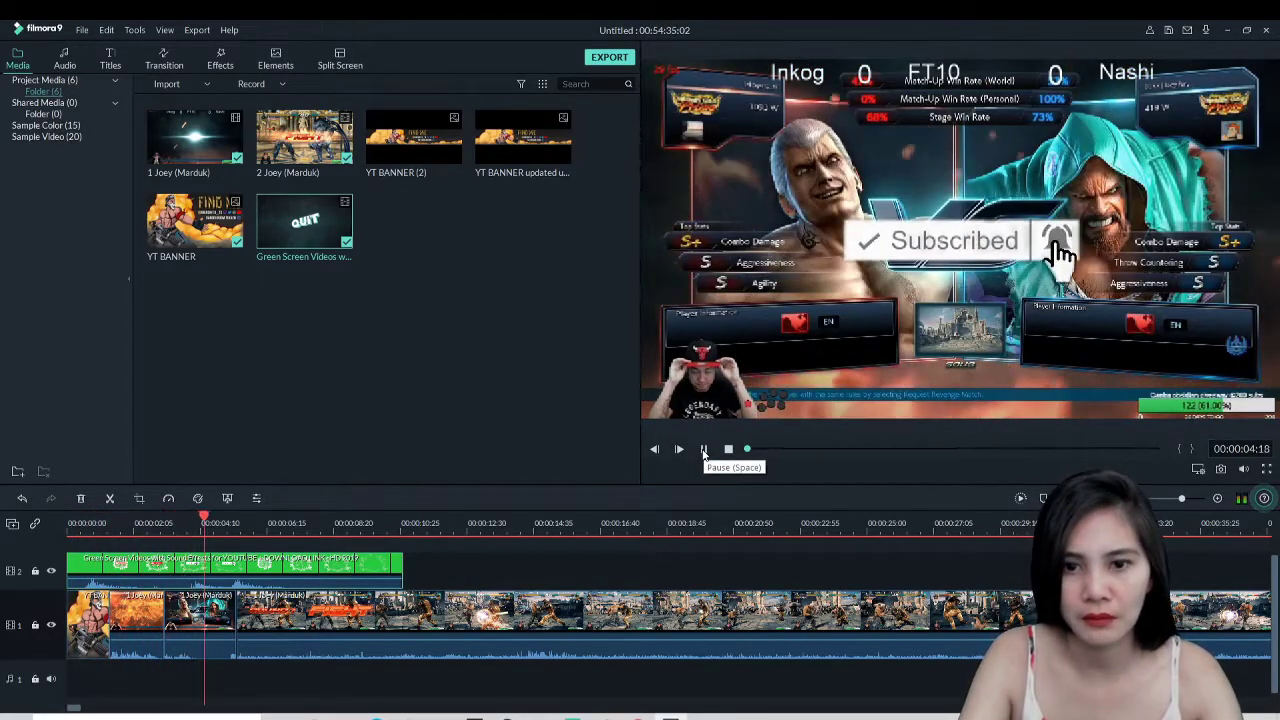
{"action": "left_click", "coordinate": [704, 450]}
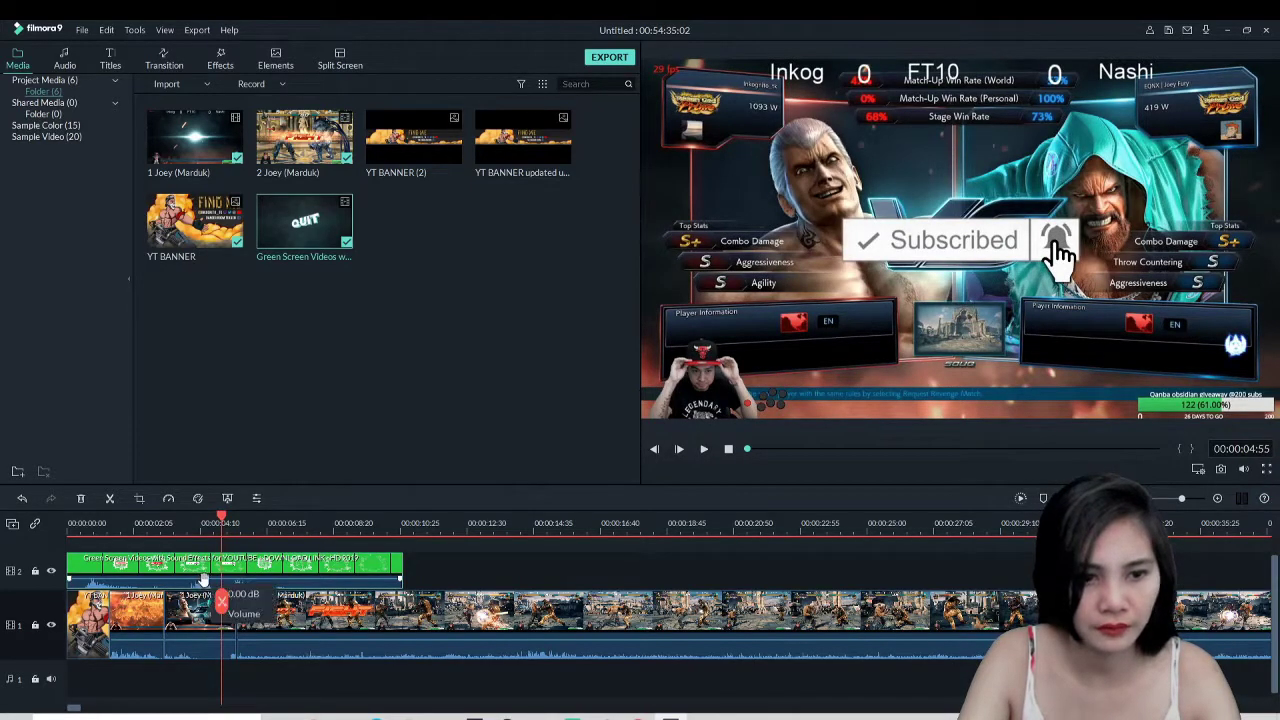
{"action": "left_click_drag", "start_coordinate": [203, 583], "coordinate": [207, 584]}
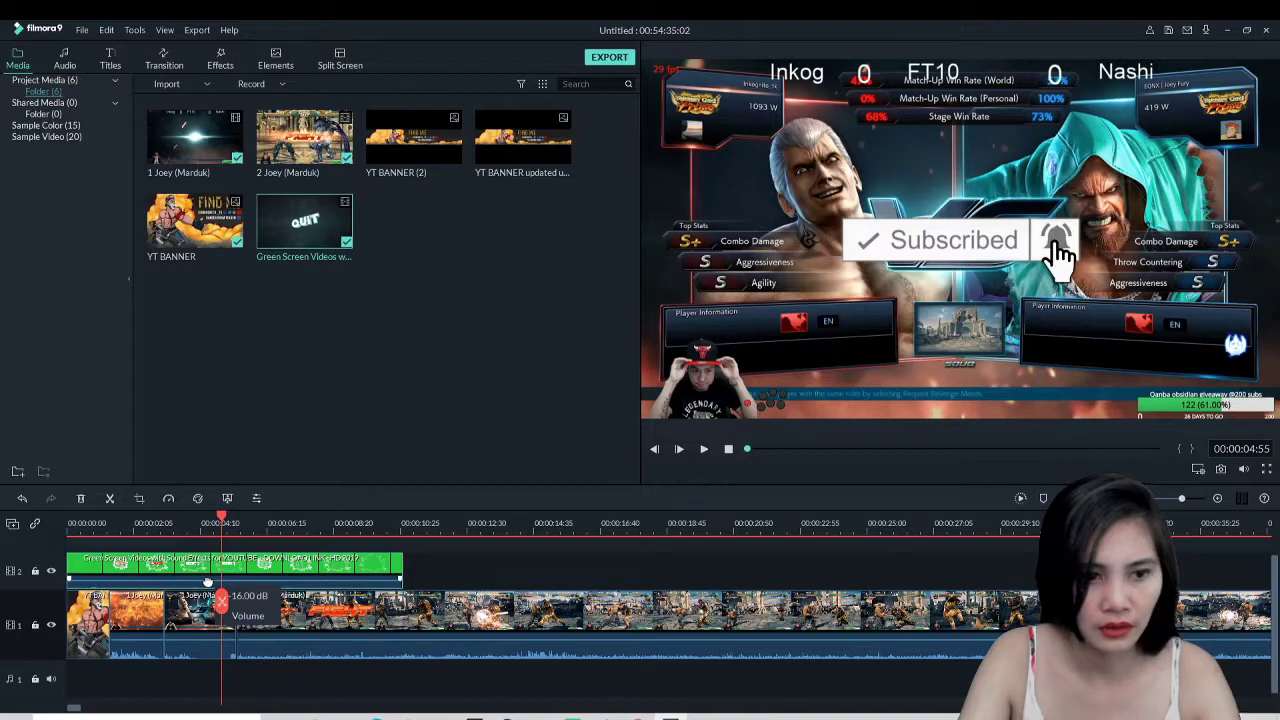
{"action": "key", "text": "Home"}
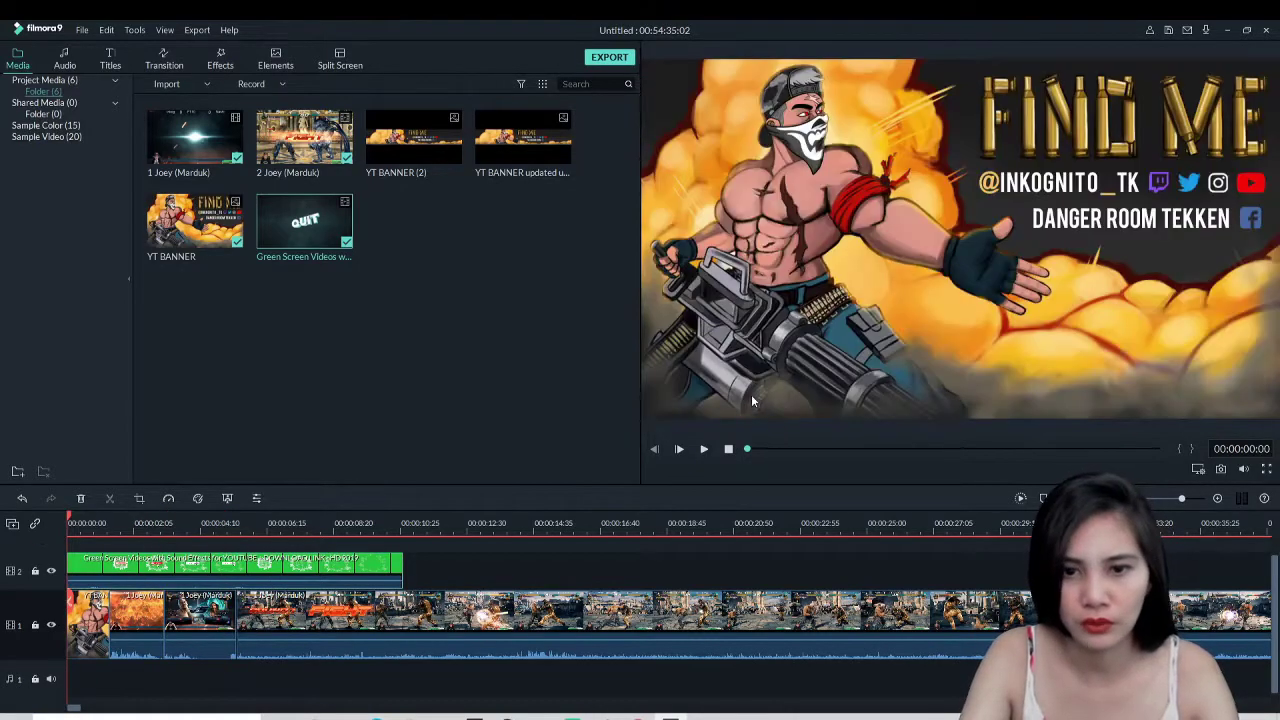
{"action": "left_click", "coordinate": [703, 449]}
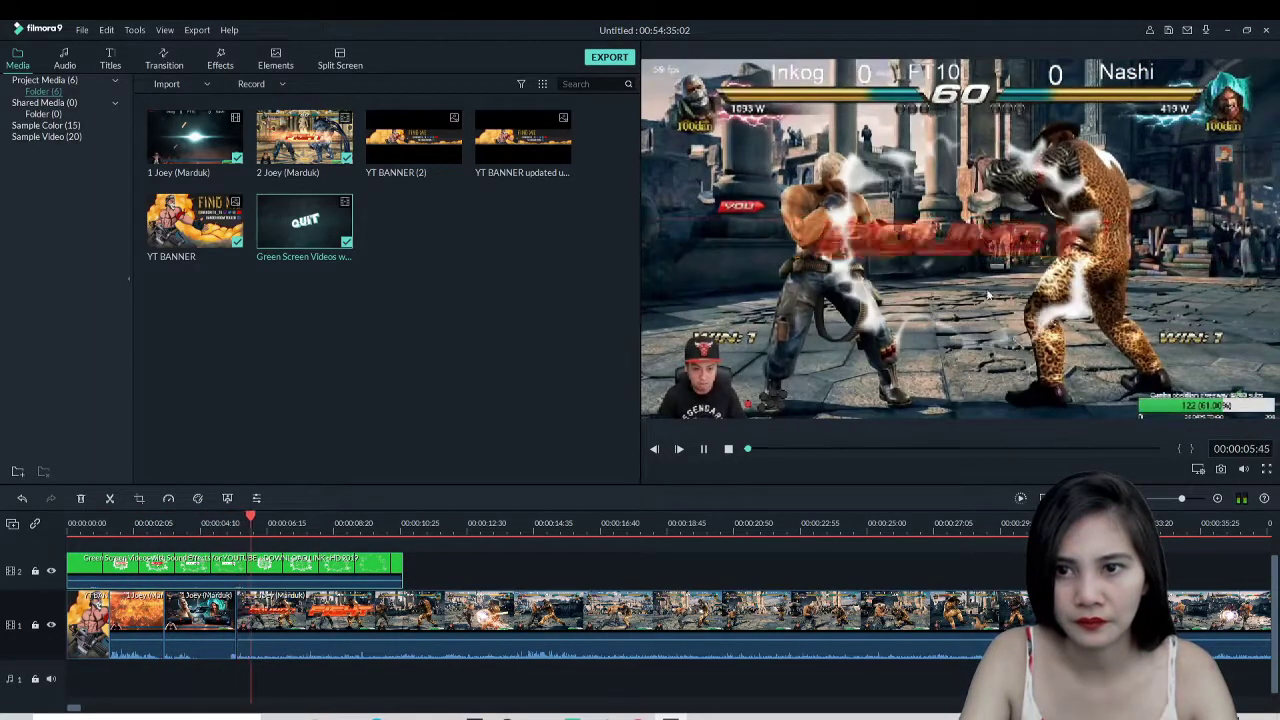
{"action": "left_click", "coordinate": [703, 449]}
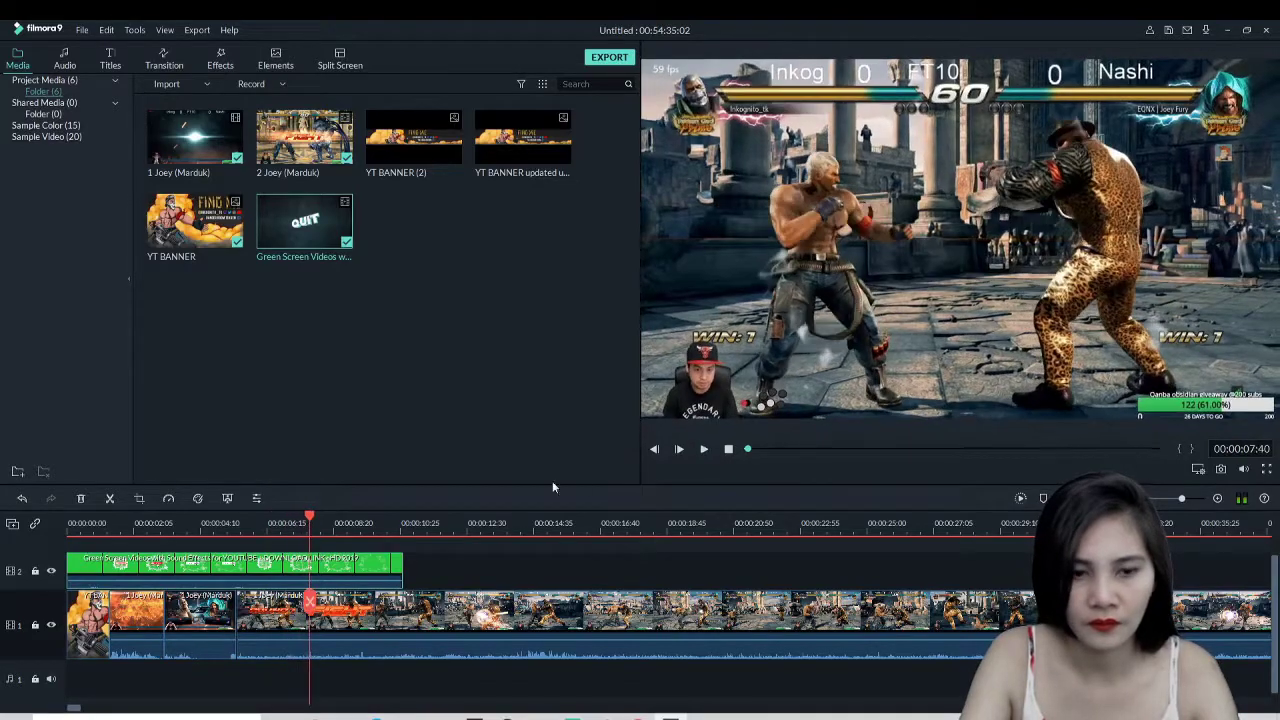
Copy the subscribe animation and paste it into the gameplay at 00:20:10:48
{"action": "right_click", "coordinate": [335, 572]}
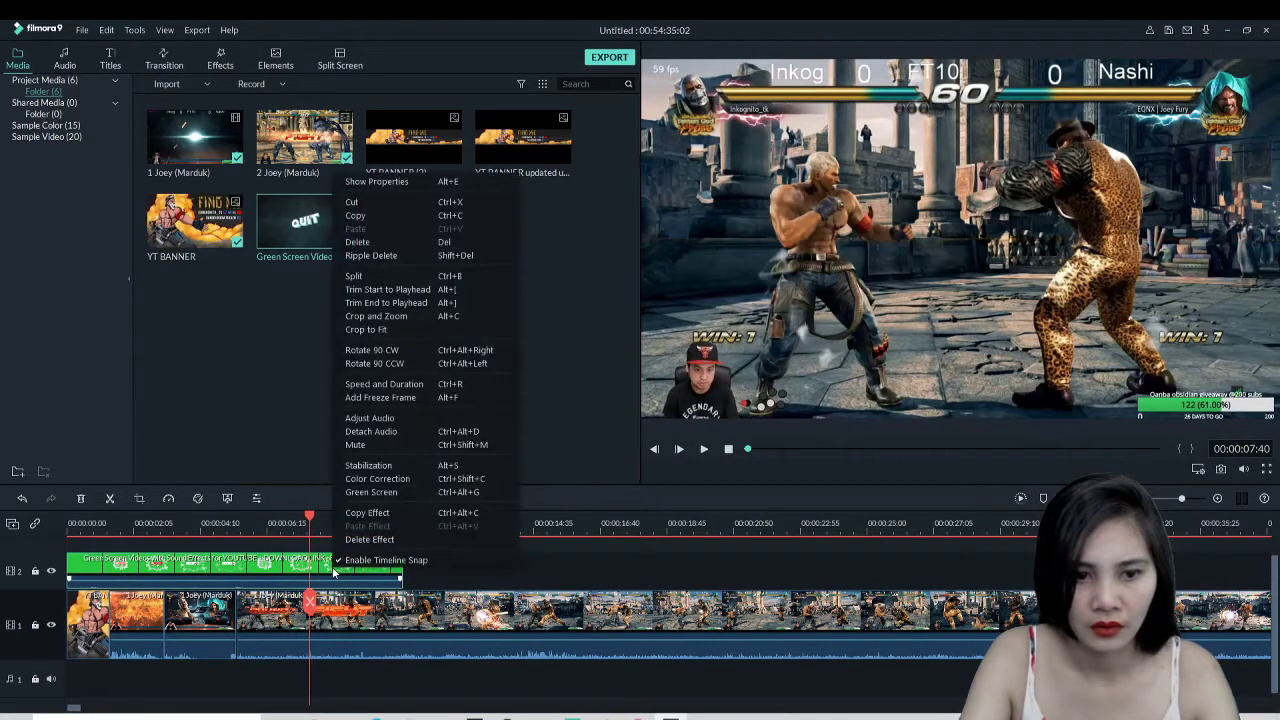
{"action": "left_click", "coordinate": [362, 215]}
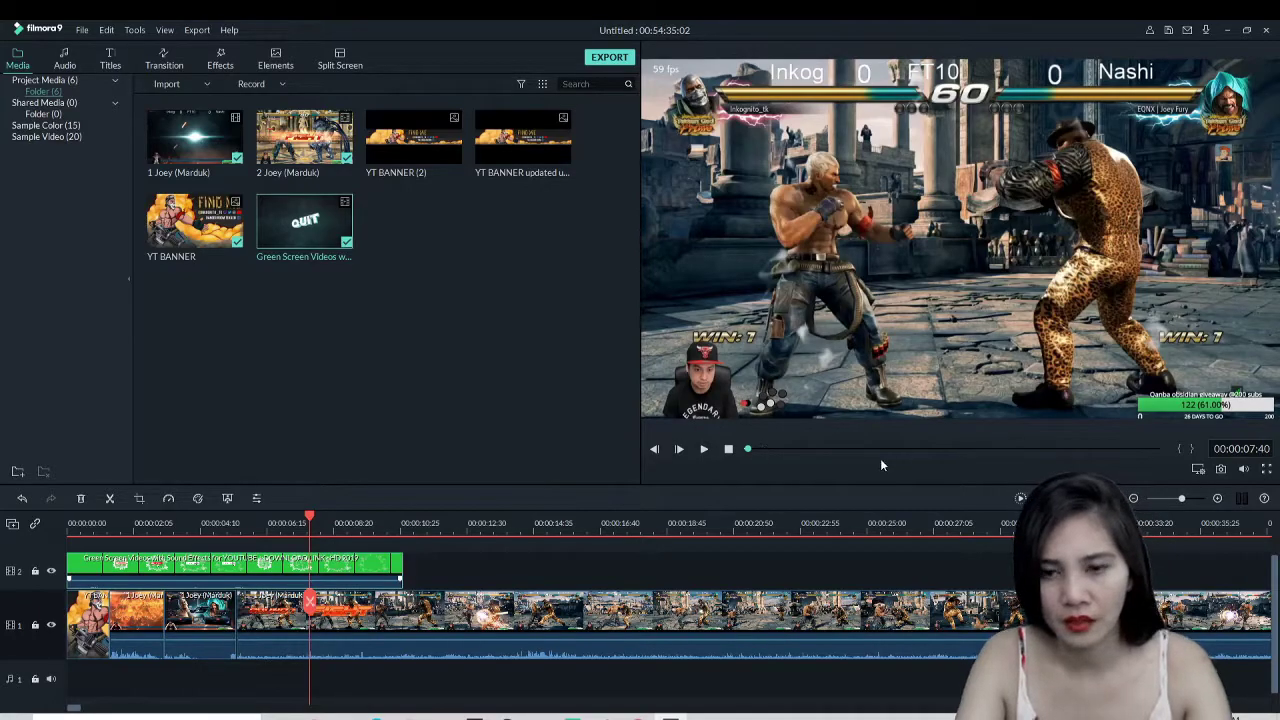
{"action": "left_click_drag", "start_coordinate": [311, 518], "coordinate": [779, 518]}
{"action": "left_click_drag", "start_coordinate": [751, 450], "coordinate": [898, 447]}
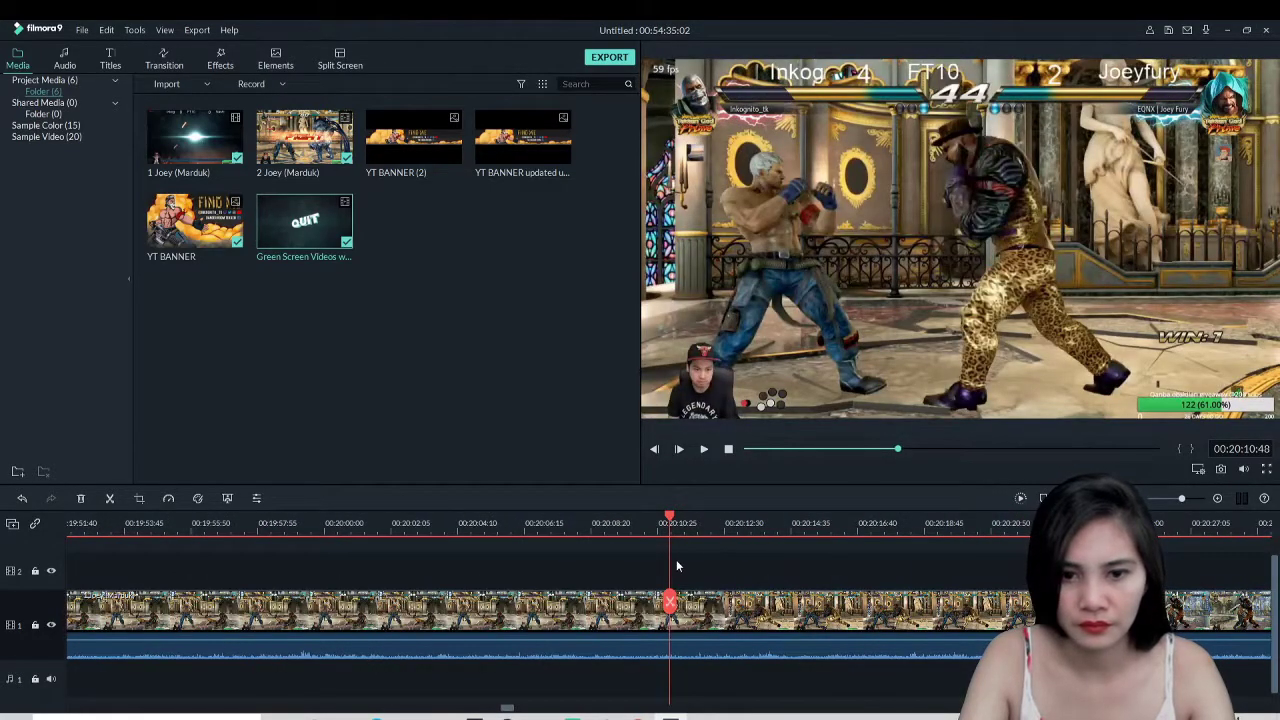
{"action": "left_click", "coordinate": [669, 567]}
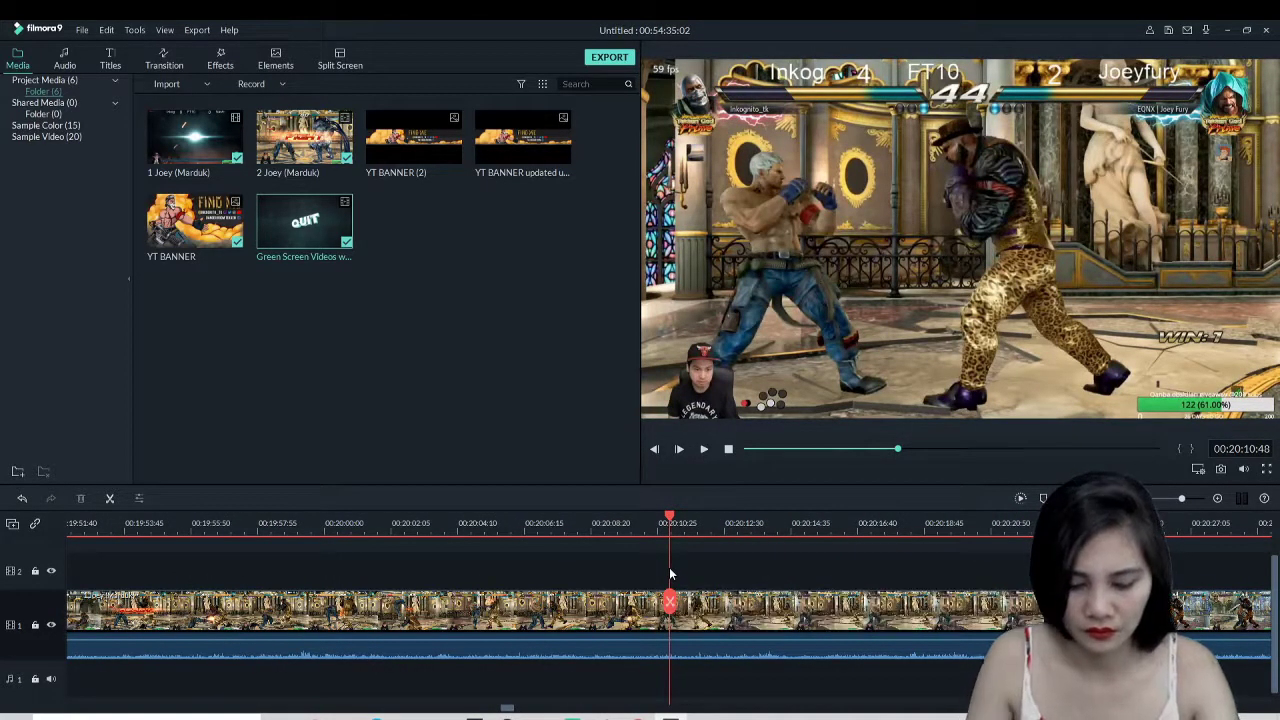
{"action": "key", "text": "shift+i"}
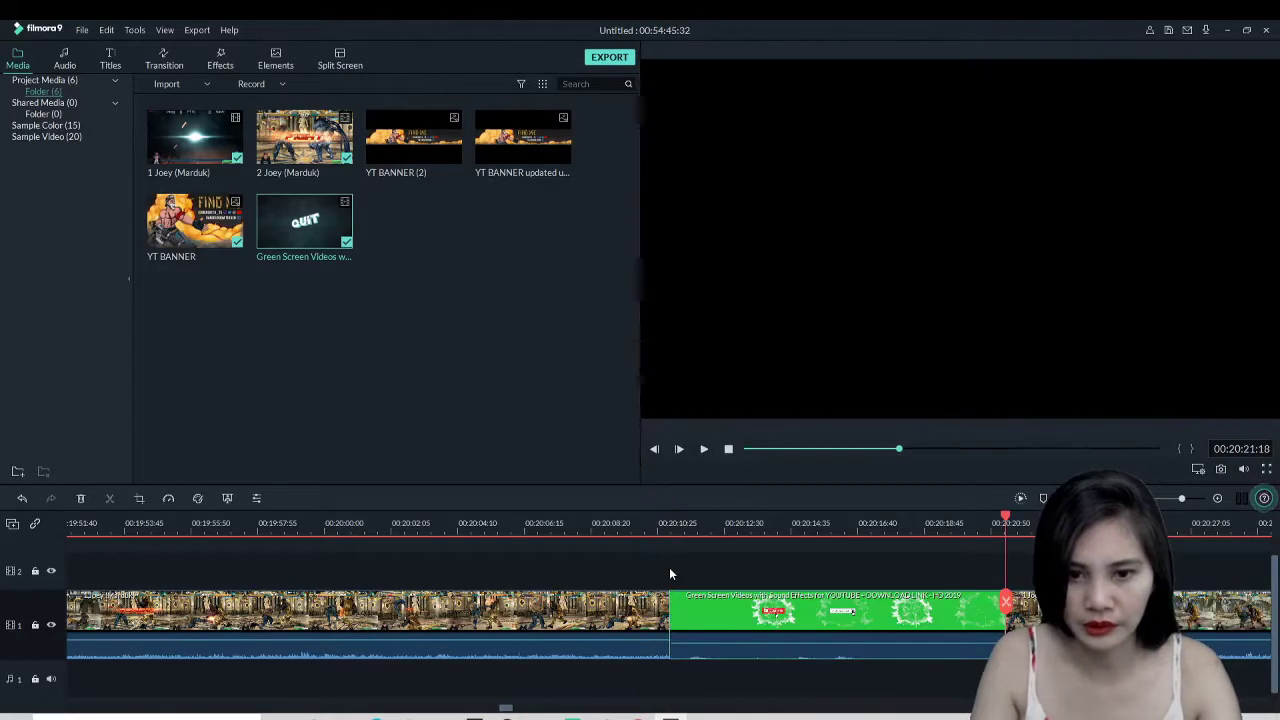
Move the pasted subscribe animation up to the second track at 00:20:10:48 and delete the gap in the gameplay
{"action": "left_click_drag", "start_coordinate": [717, 575], "coordinate": [736, 594]}
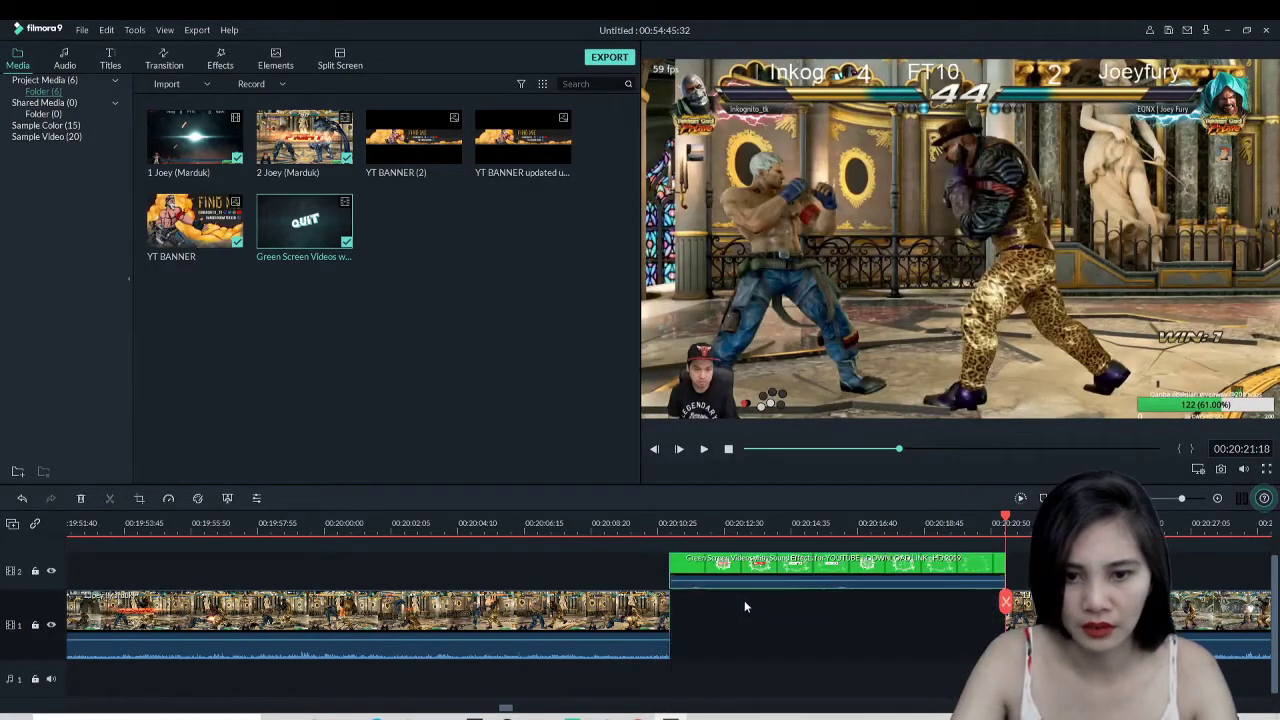
{"action": "left_click", "coordinate": [736, 614]}
{"action": "key", "text": "Delete"}
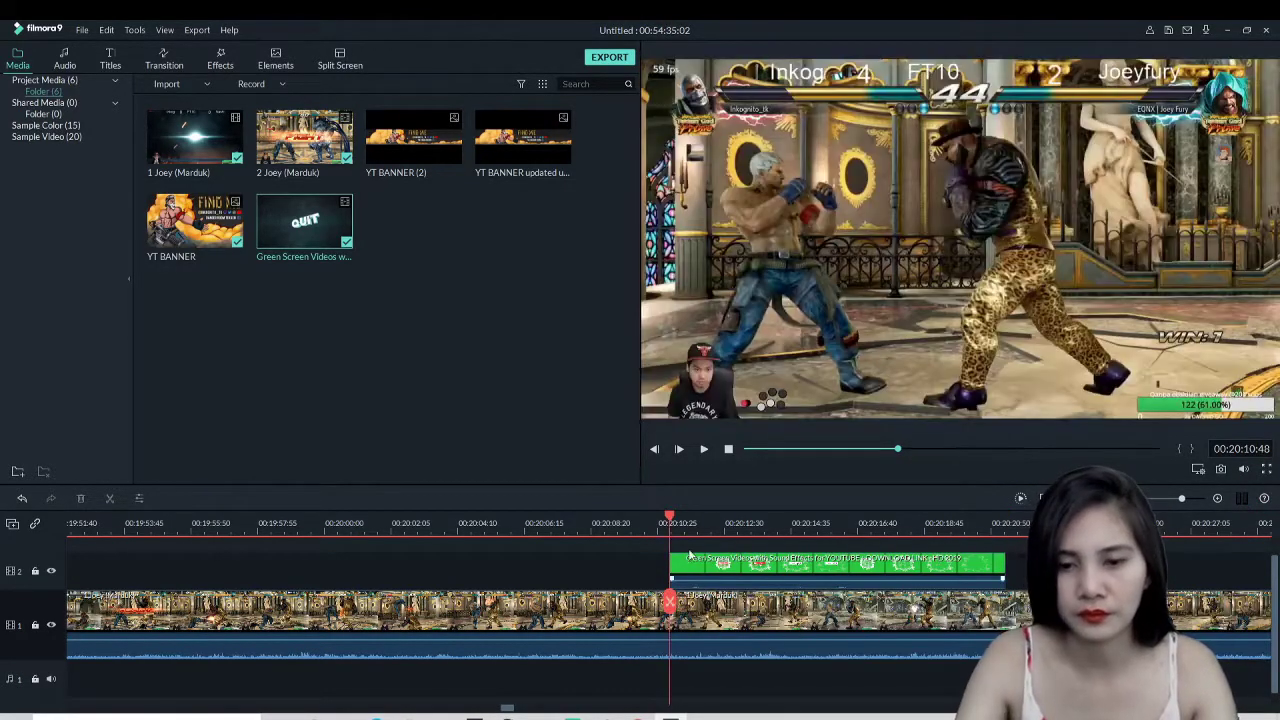
Shrink the subscribe animation pasted at 00:20:10:48 and place it at the lower middle of the gameplay frame
{"action": "double_click", "coordinate": [717, 568]}
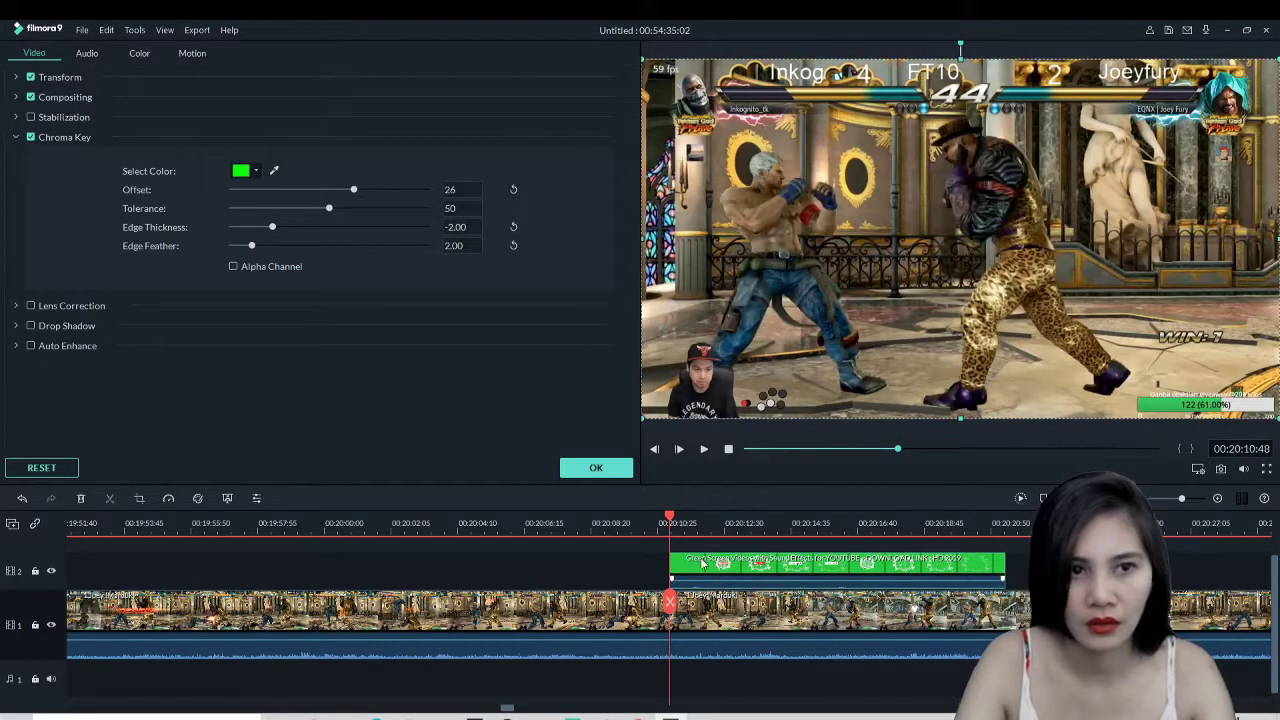
{"action": "left_click", "coordinate": [588, 469]}
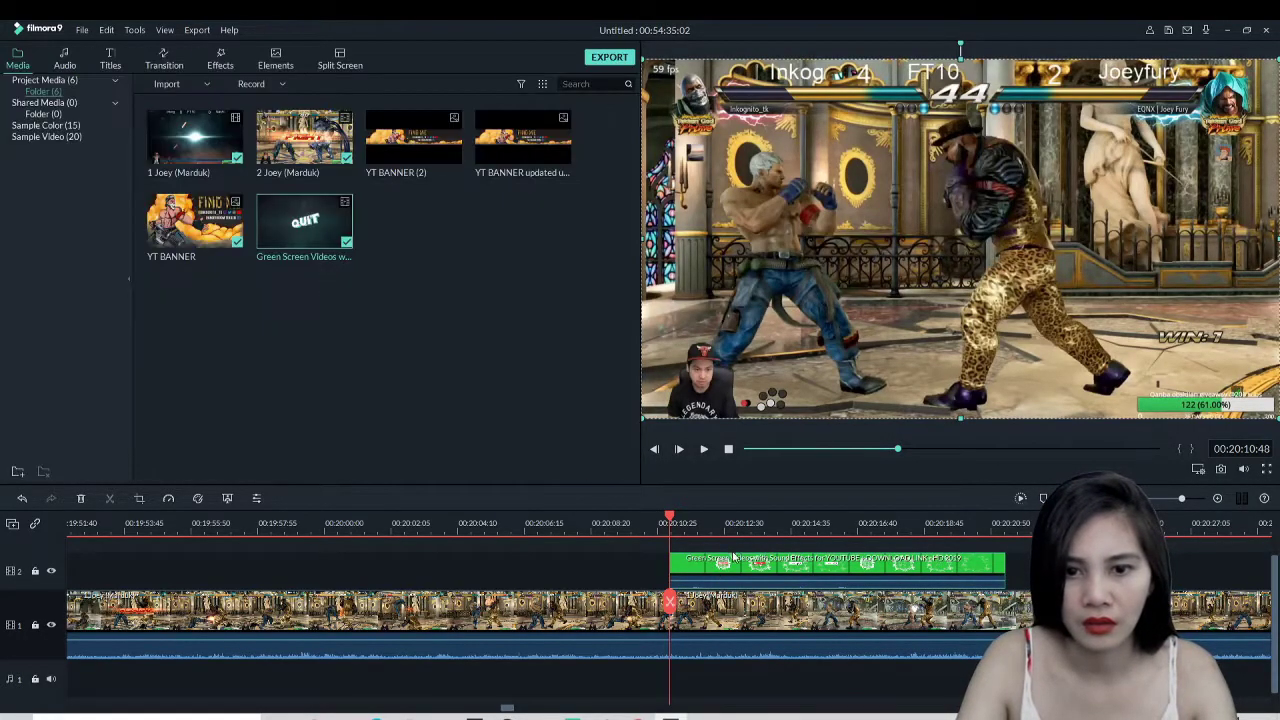
{"action": "double_click", "coordinate": [736, 571]}
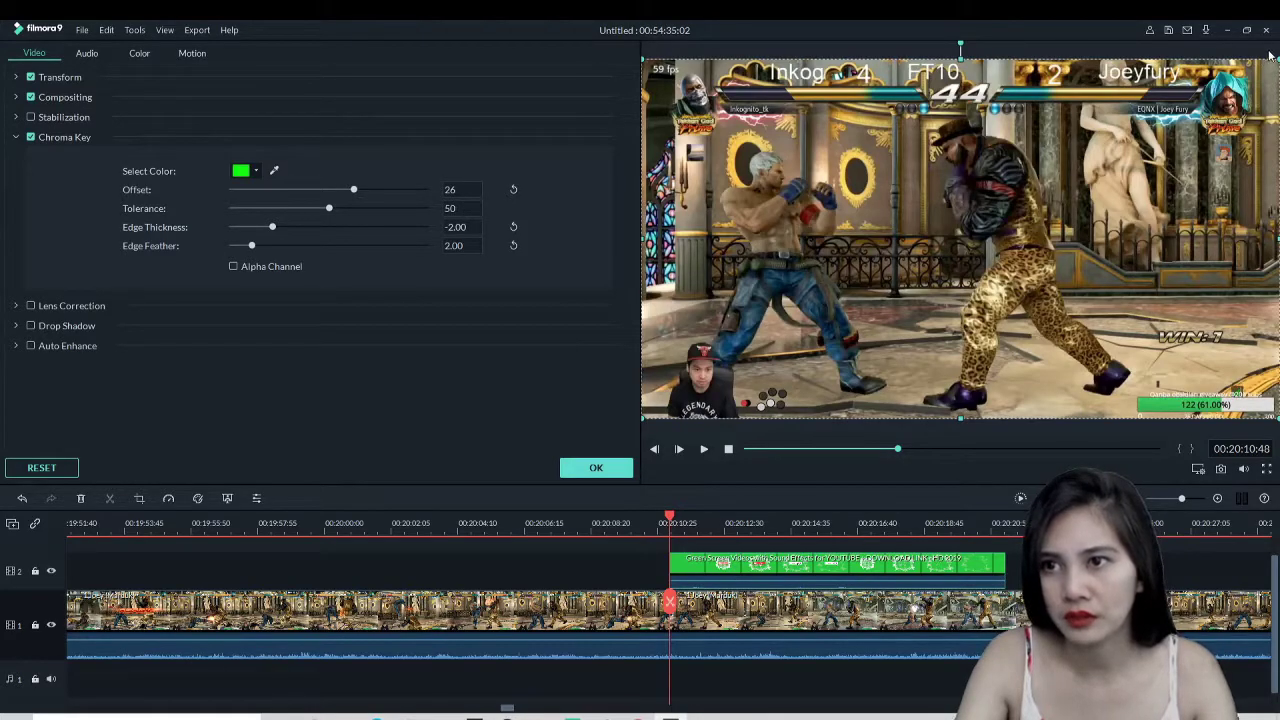
{"action": "left_click", "coordinate": [997, 284]}
{"action": "left_click_drag", "start_coordinate": [997, 284], "coordinate": [1004, 295]}
{"action": "left_click_drag", "start_coordinate": [1111, 241], "coordinate": [1037, 325]}
{"action": "left_click_drag", "start_coordinate": [976, 357], "coordinate": [956, 357]}
{"action": "left_click", "coordinate": [607, 469]}
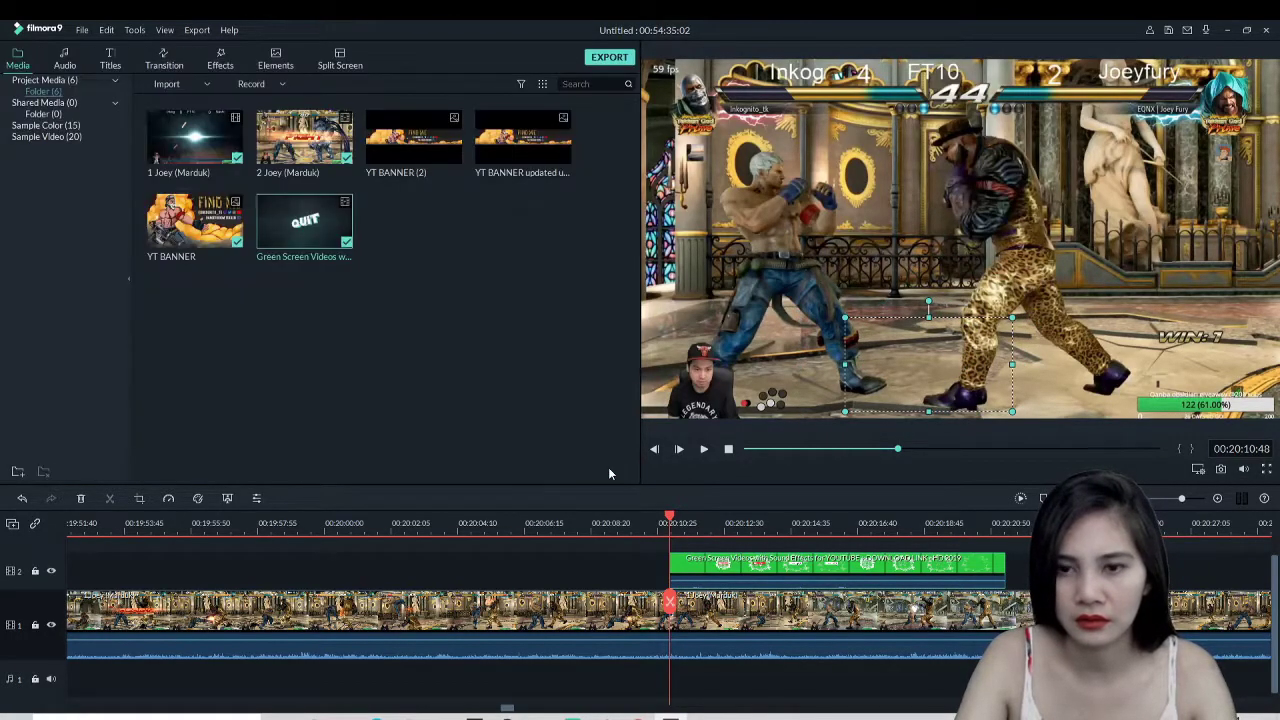
Enlarge the subscribe animation at 00:20:10:48, shift it toward the lower-left webcam area and check it in playback
{"action": "left_click", "coordinate": [703, 450]}
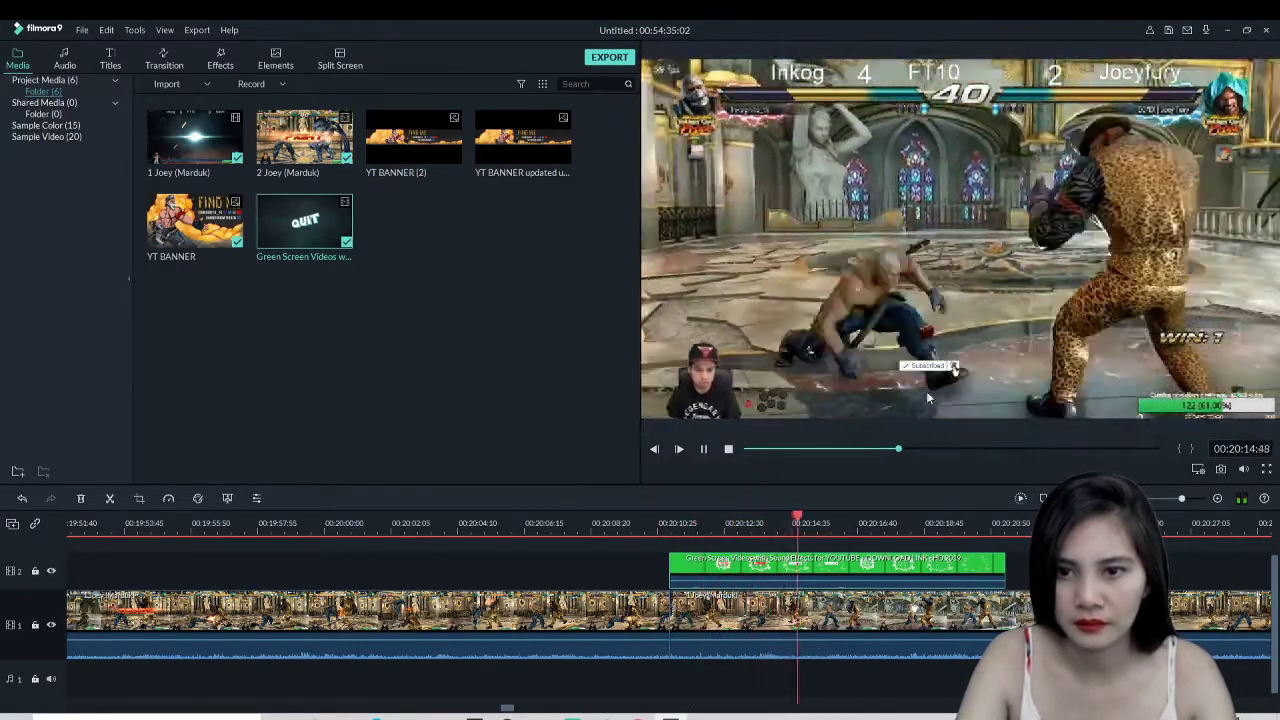
{"action": "key", "text": "space"}
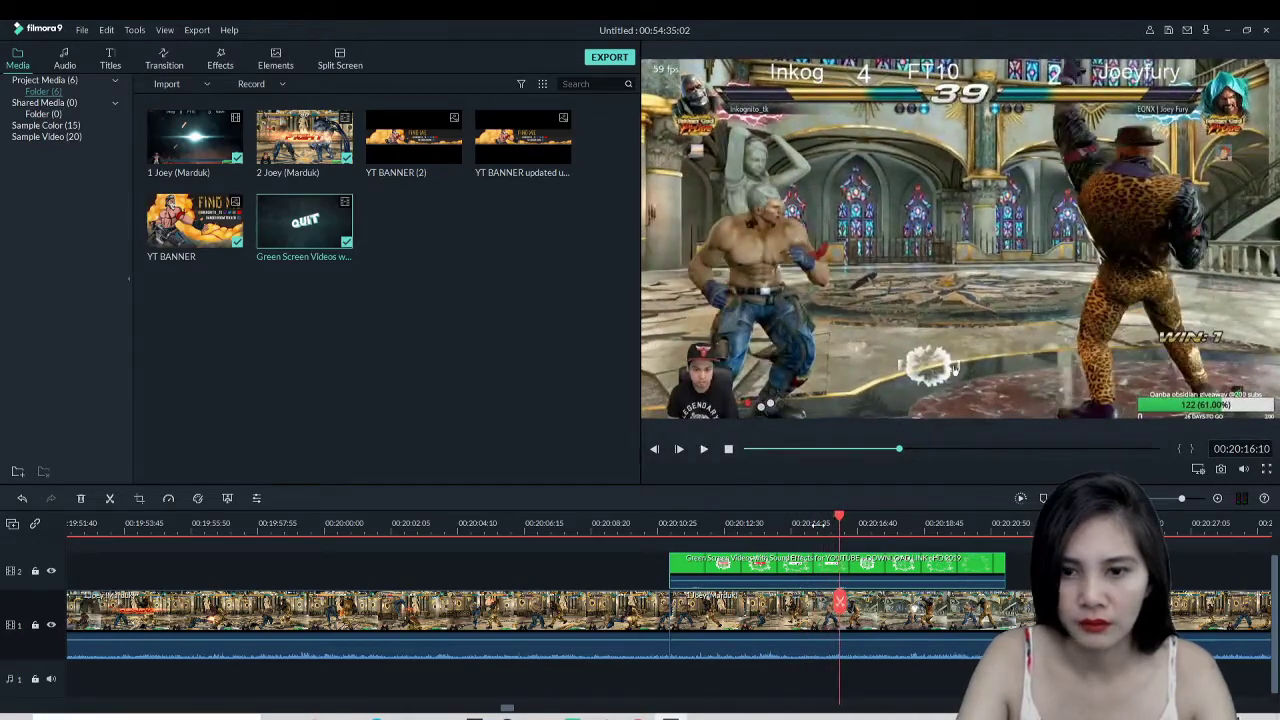
{"action": "double_click", "coordinate": [785, 569]}
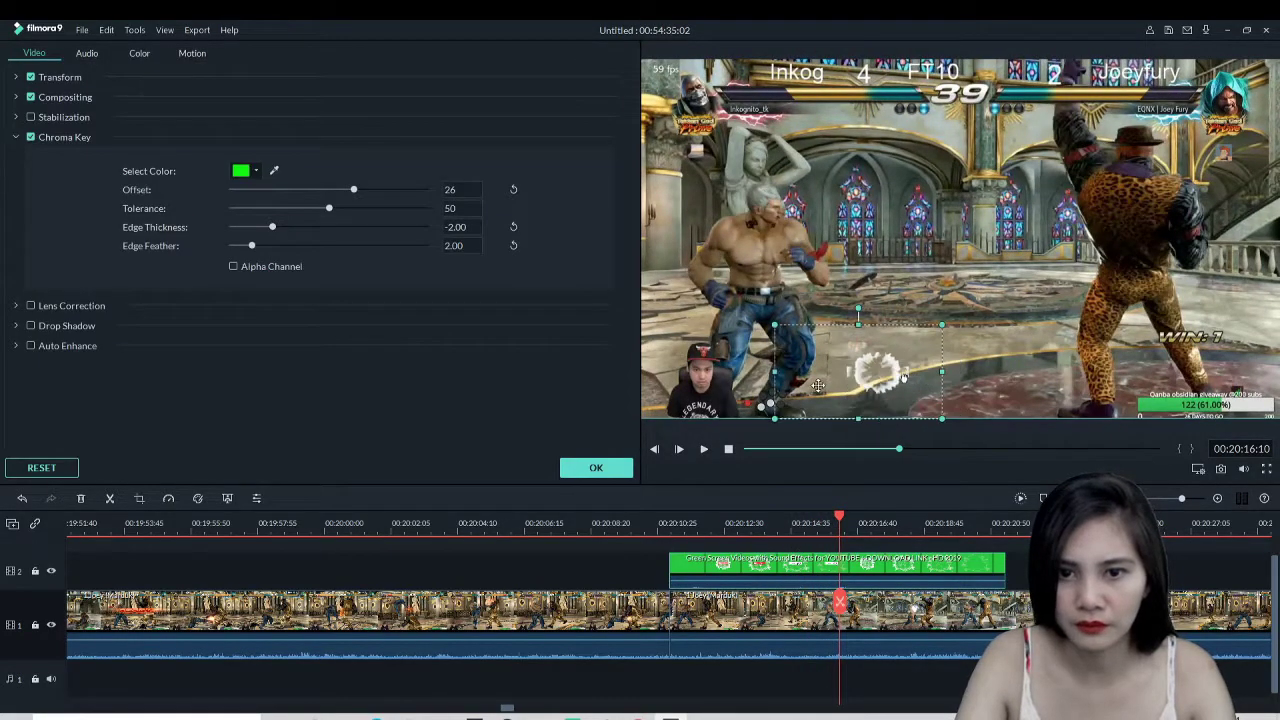
{"action": "left_click_drag", "start_coordinate": [918, 323], "coordinate": [1020, 266]}
{"action": "left_click_drag", "start_coordinate": [927, 351], "coordinate": [875, 388]}
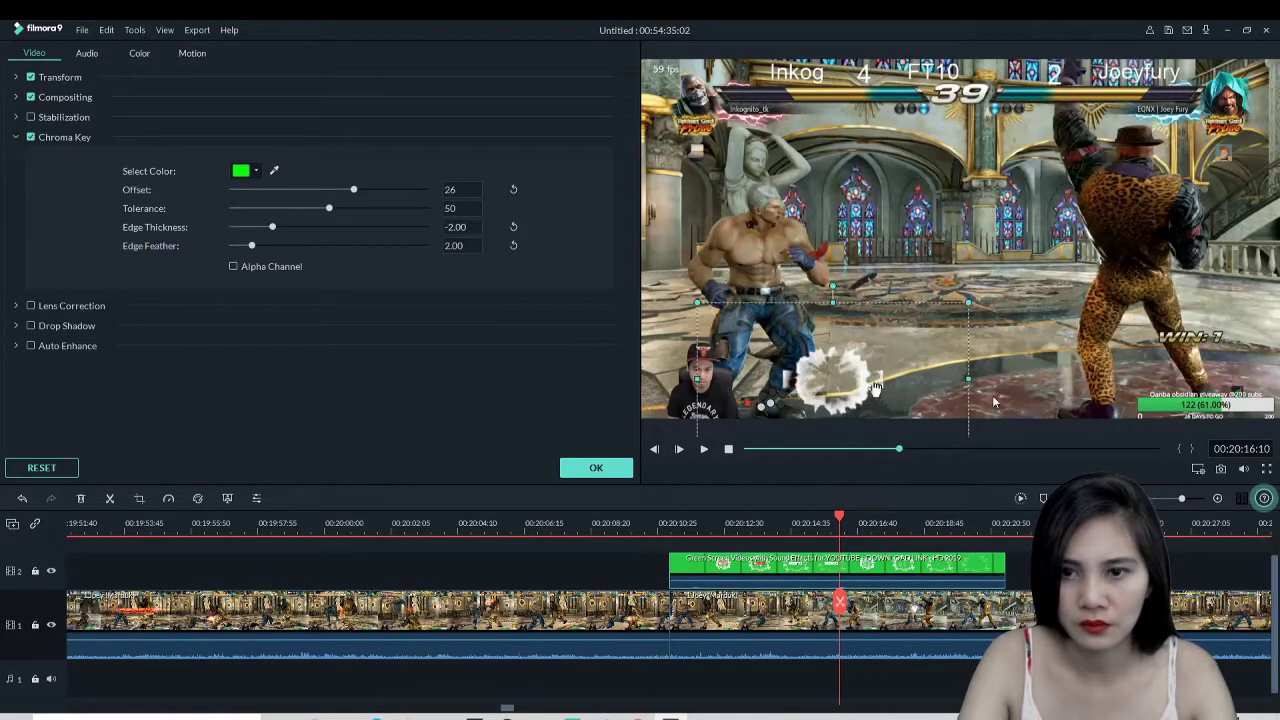
{"action": "left_click", "coordinate": [596, 467]}
{"action": "left_click_drag", "start_coordinate": [839, 518], "coordinate": [648, 522]}
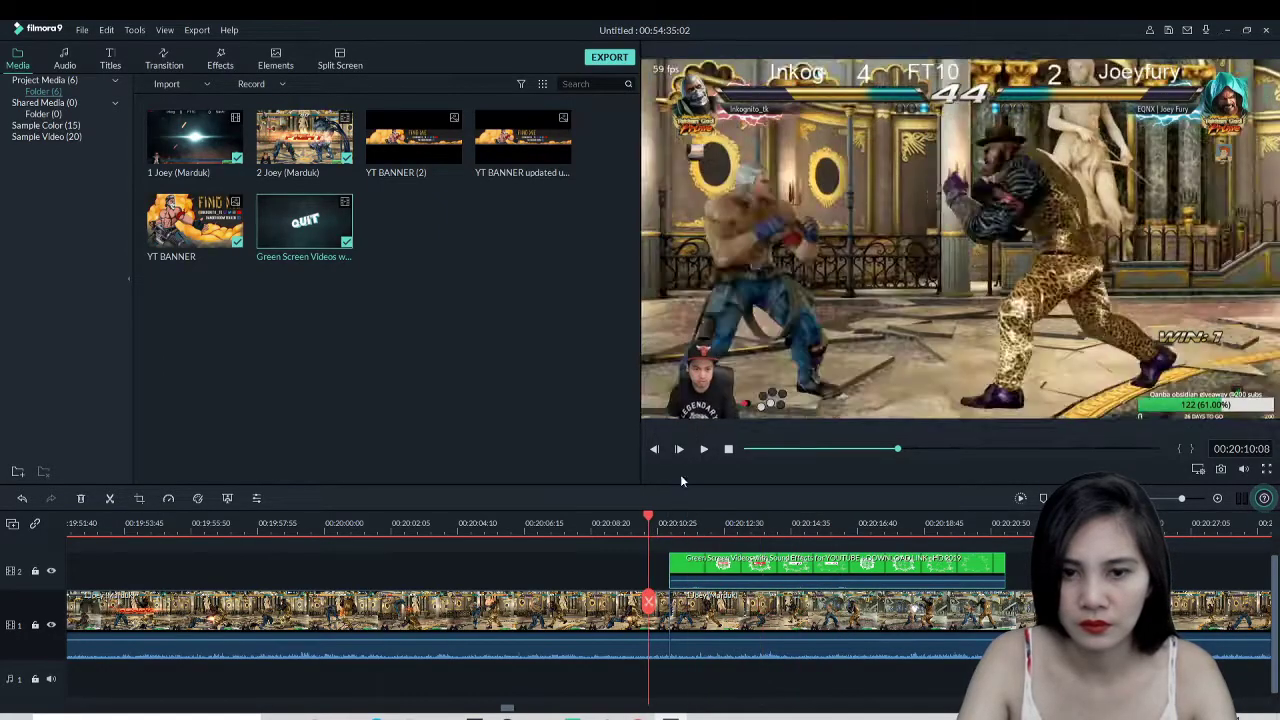
{"action": "left_click", "coordinate": [704, 449]}
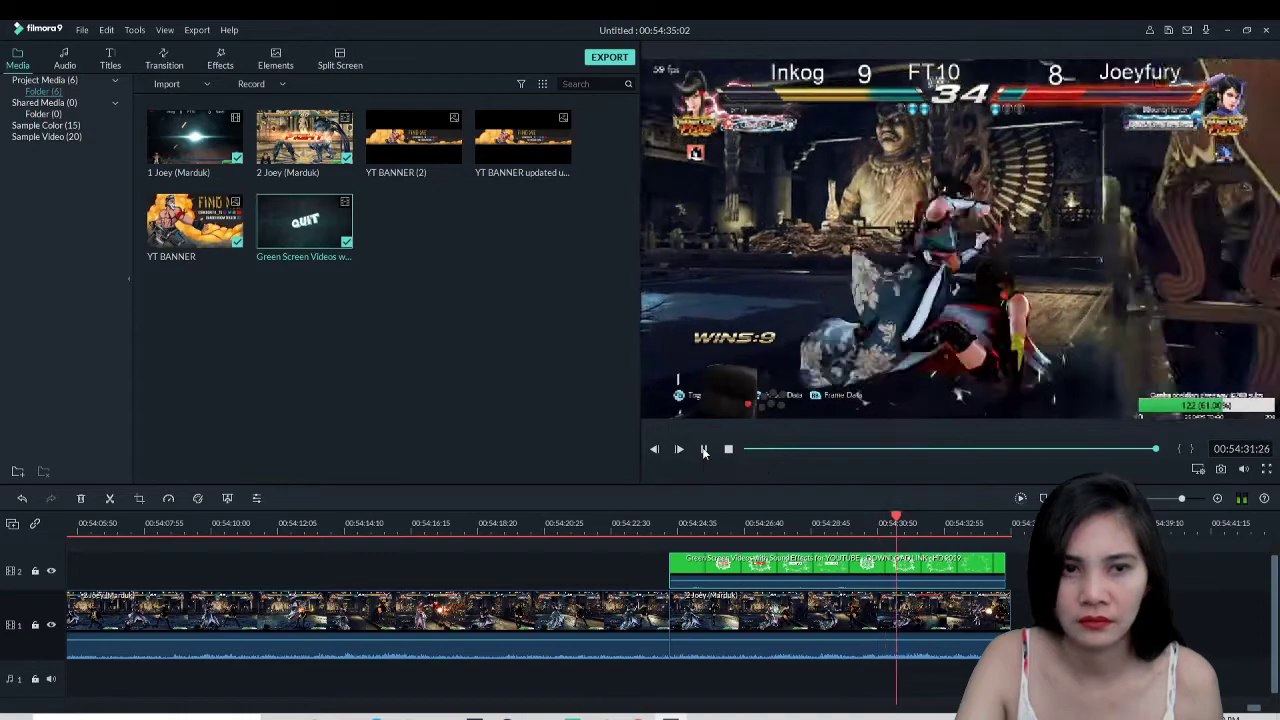
Add the YT BANNER image to the first track directly after the end of the gameplay
{"action": "left_click", "coordinate": [704, 450]}
{"action": "left_click_drag", "start_coordinate": [168, 232], "coordinate": [1021, 620]}
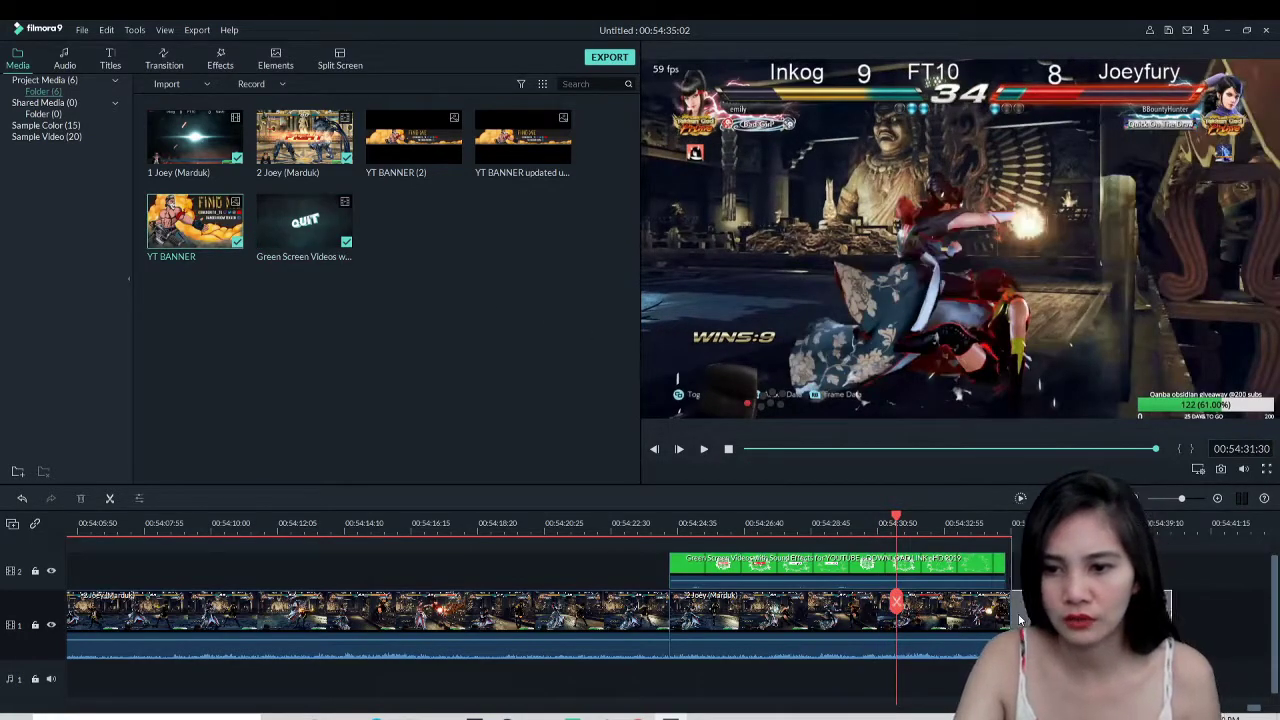
{"action": "left_click_drag", "start_coordinate": [1172, 612], "coordinate": [1172, 612]}
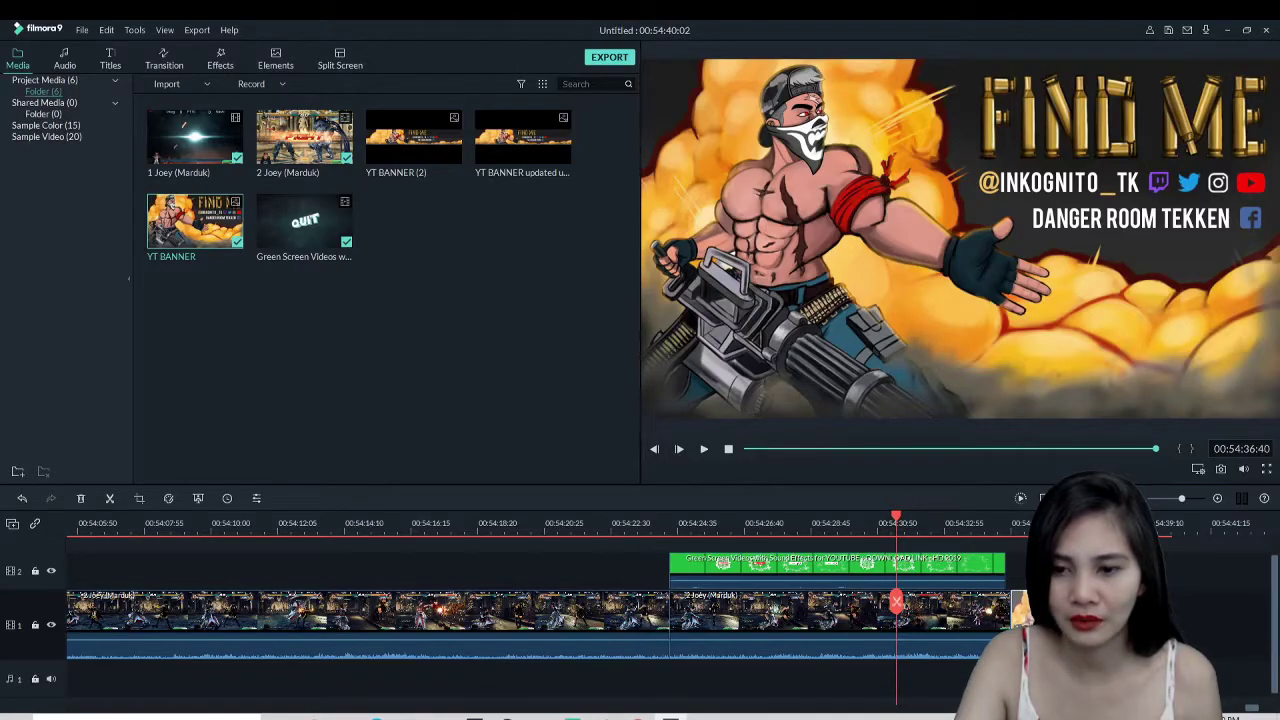
Add the Lower Third 13 title to the second track above the closing banner, directly after the last subscribe animation
{"action": "left_click", "coordinate": [110, 58]}
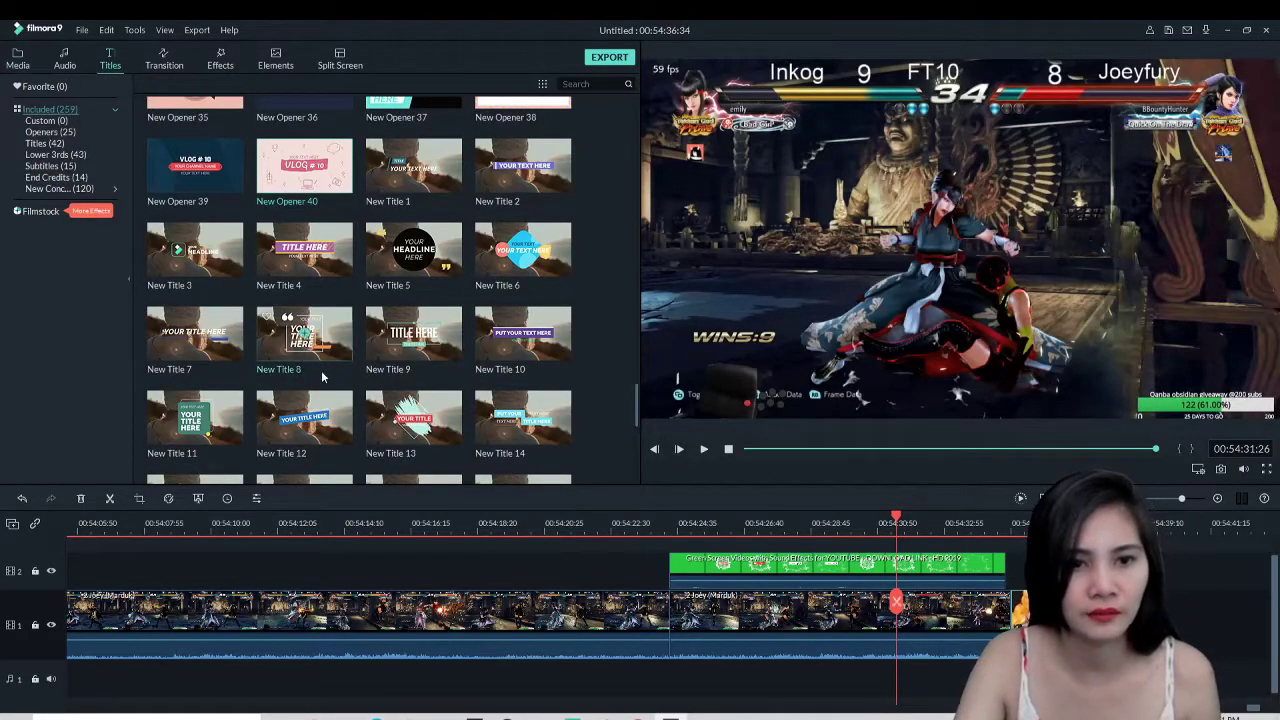
{"action": "scroll", "coordinate": [314, 374], "scroll_direction": "down", "scroll_amount": 8}
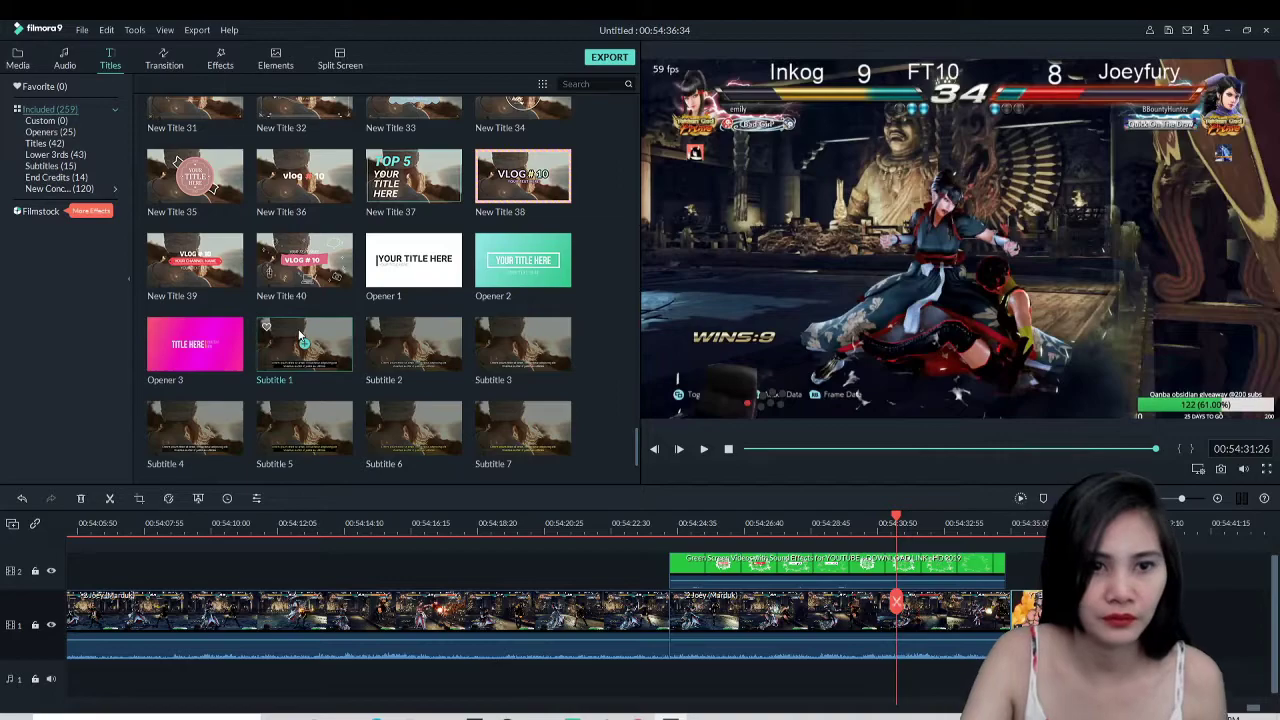
{"action": "scroll", "coordinate": [356, 302], "scroll_direction": "down", "scroll_amount": 10}
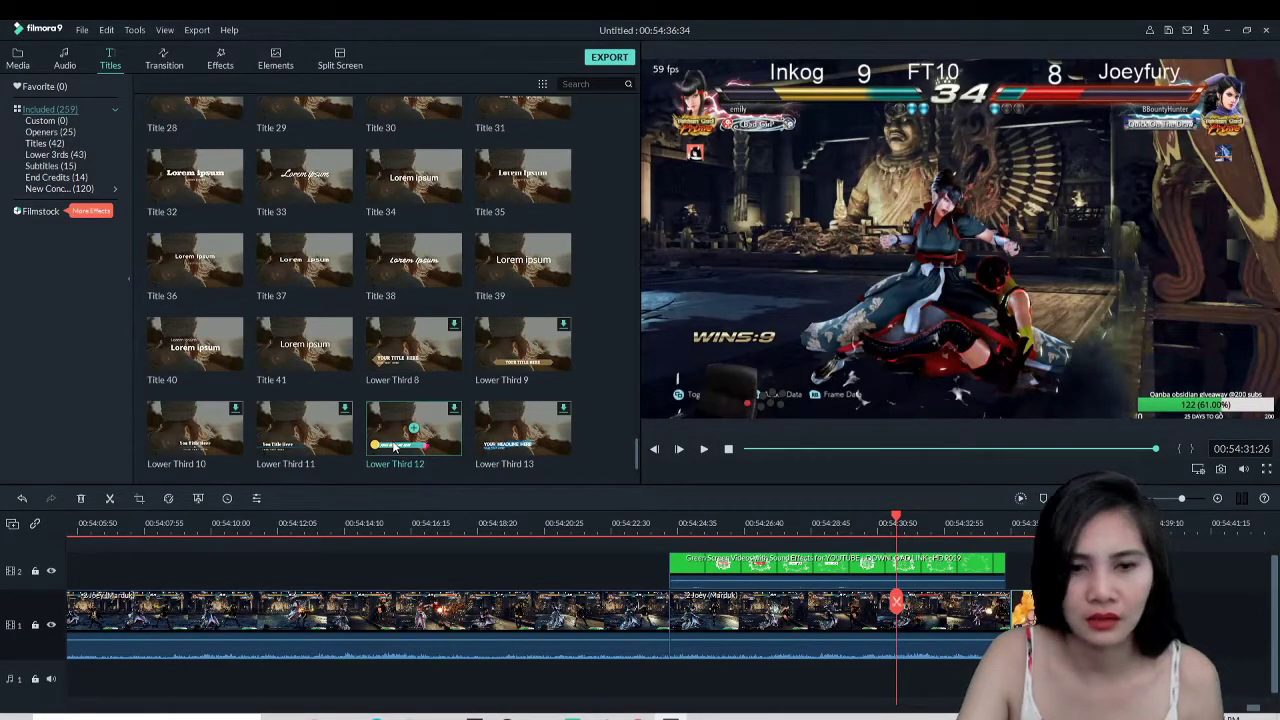
{"action": "left_click_drag", "start_coordinate": [498, 447], "coordinate": [1022, 565]}
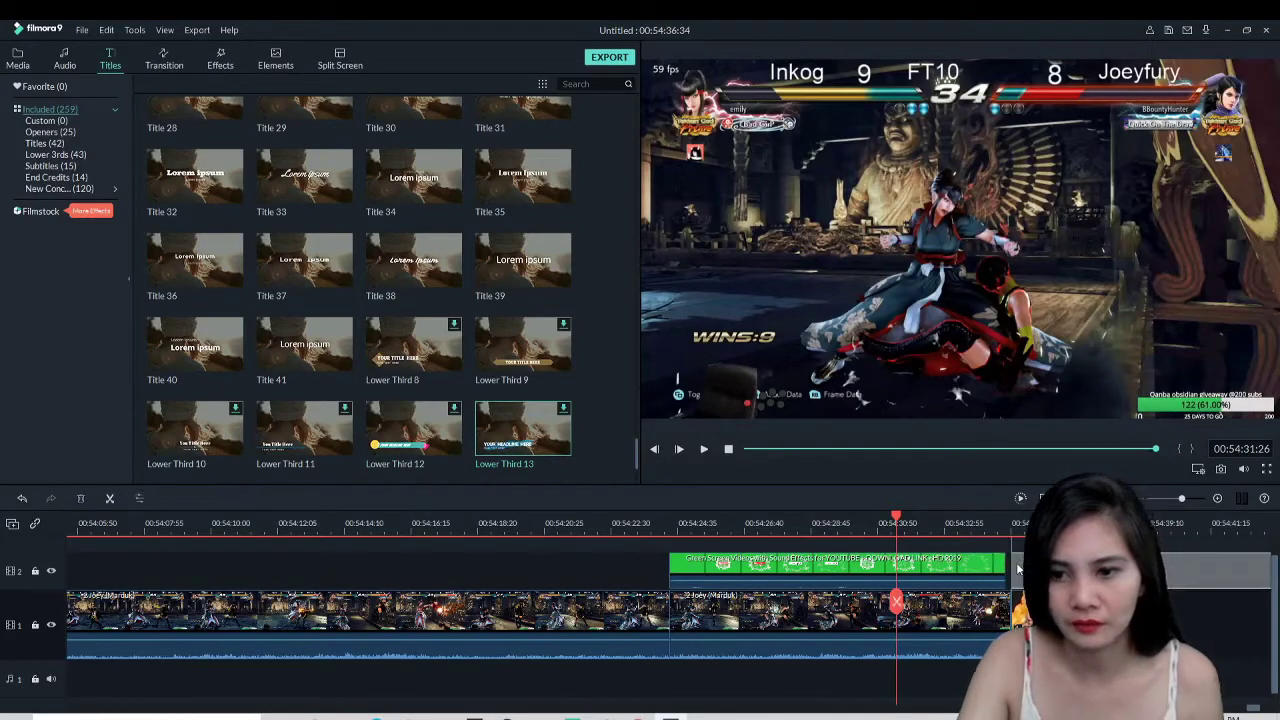
{"action": "left_click_drag", "start_coordinate": [993, 628], "coordinate": [993, 628]}
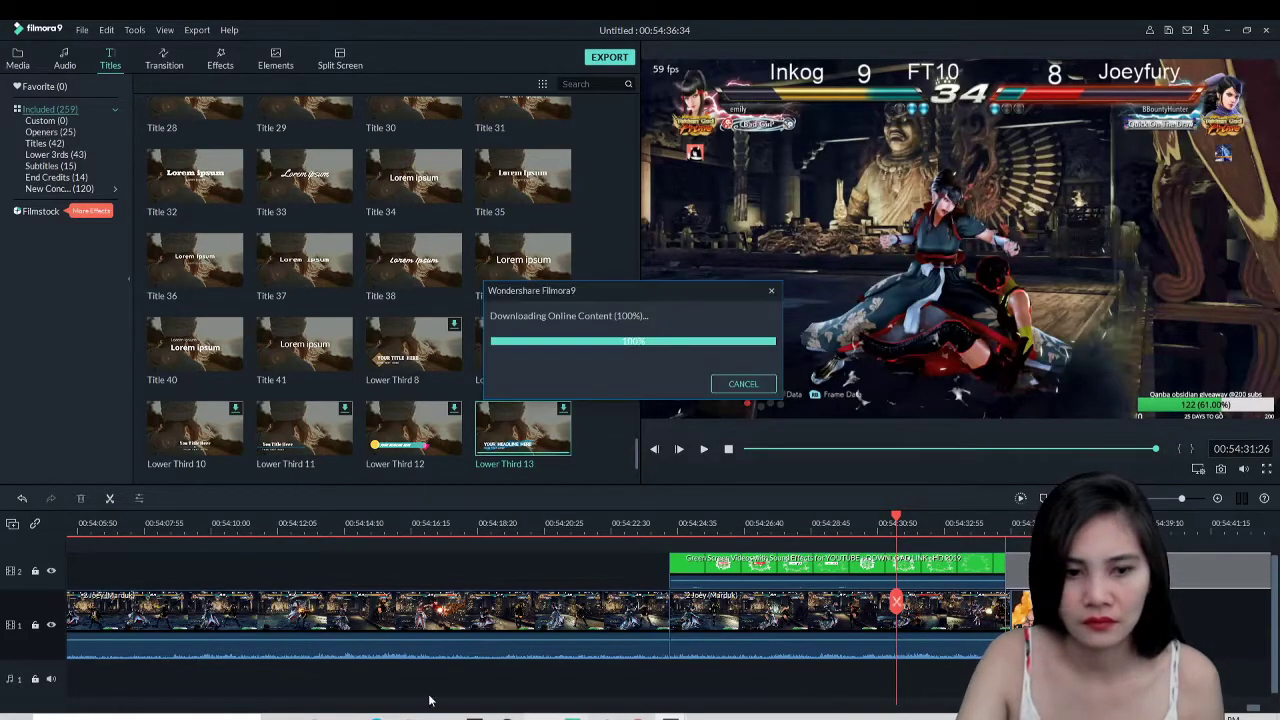
{"action": "left_click", "coordinate": [1163, 573]}
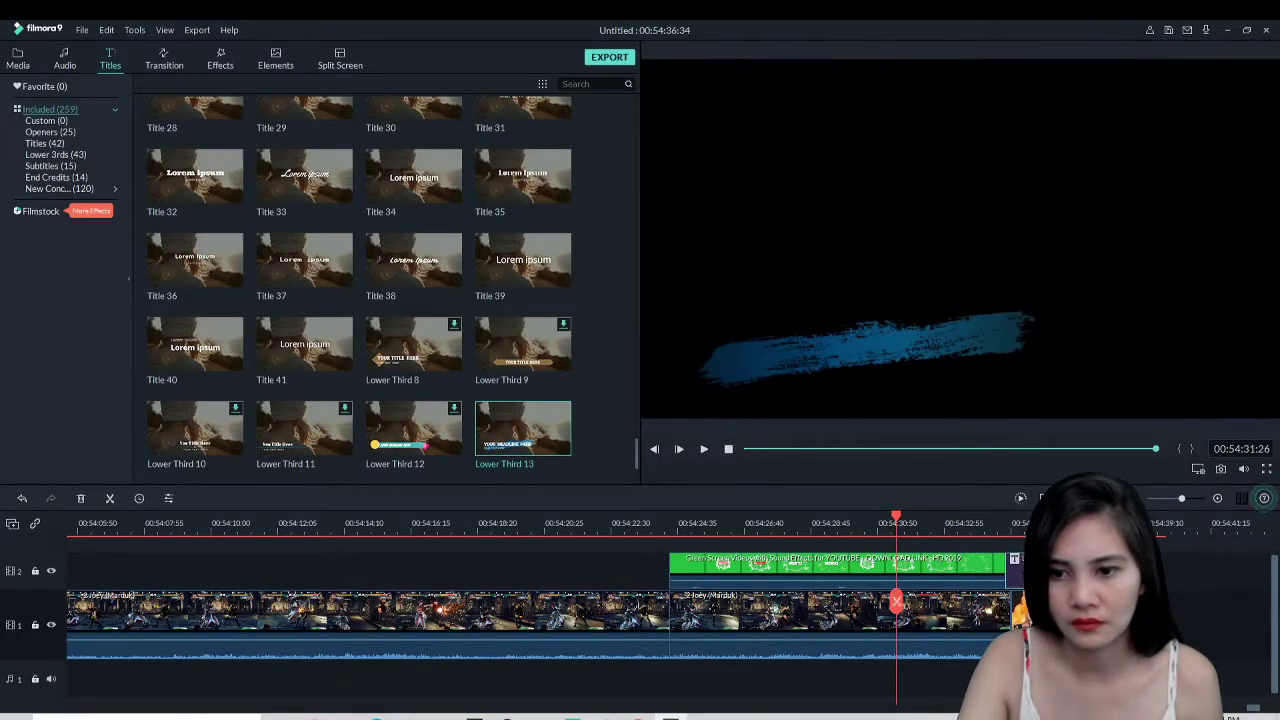
Open the Lower Third 13 title for text editing and start clearing its placeholder headline
{"action": "double_click", "coordinate": [1012, 563]}
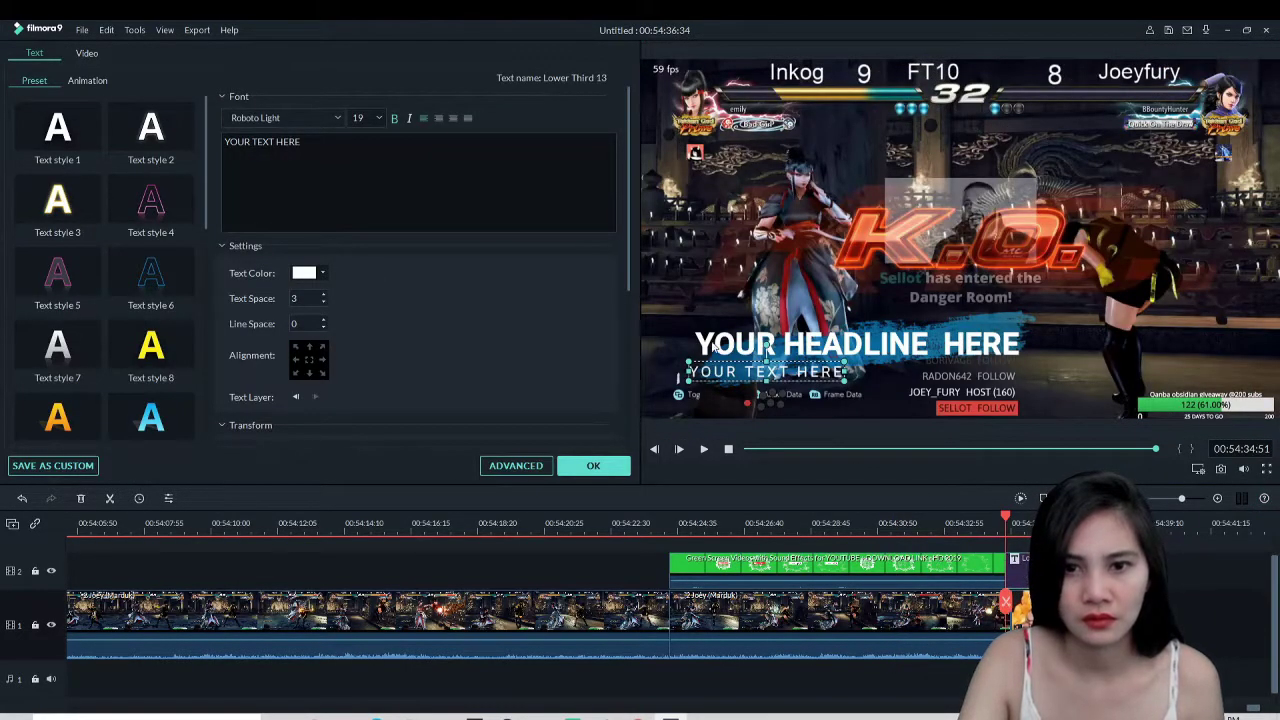
{"action": "left_click", "coordinate": [812, 343]}
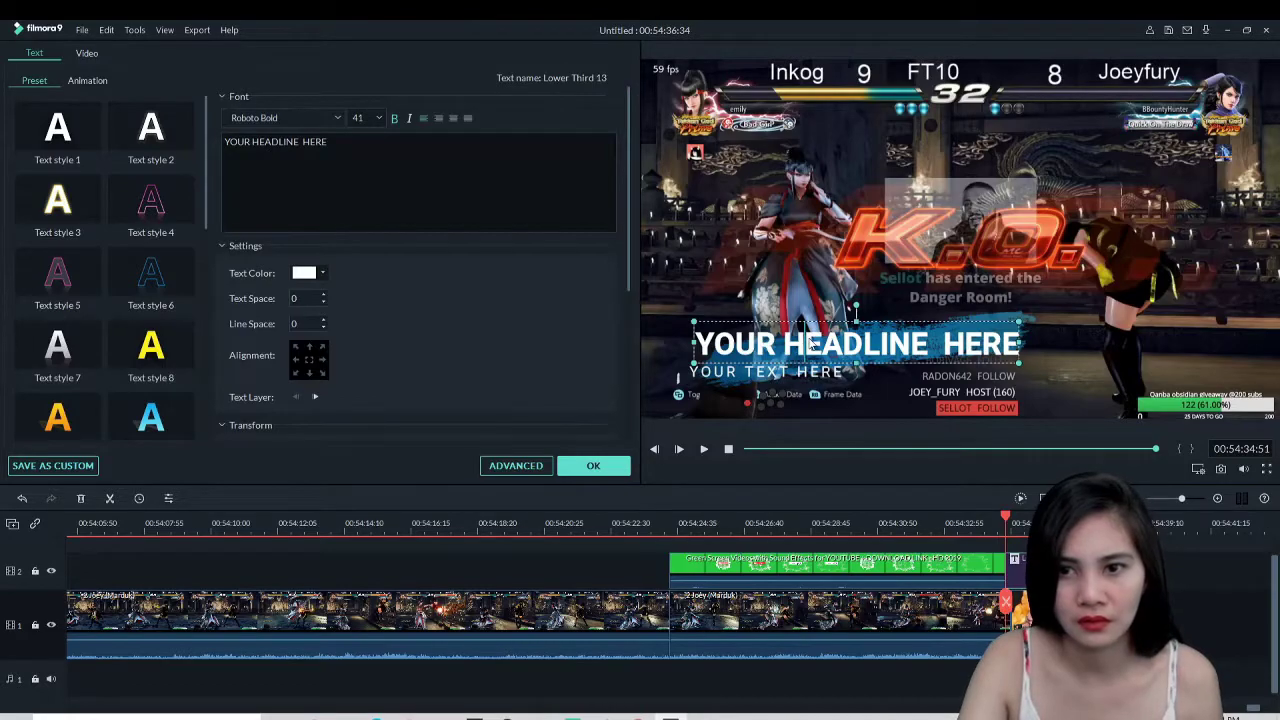
{"action": "key", "text": "BackSpace"}
{"action": "key", "text": "BackSpace"}
{"action": "key", "text": "BackSpace"}
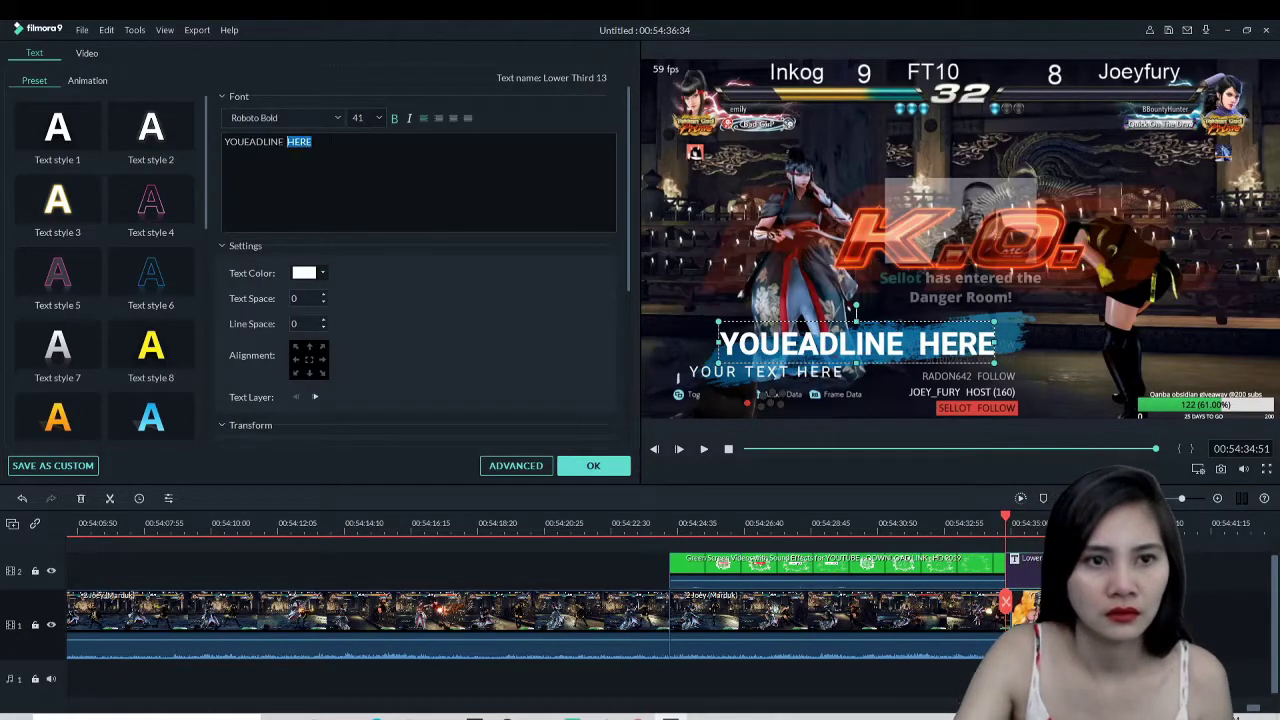
{"action": "key", "text": "ctrl+a"}
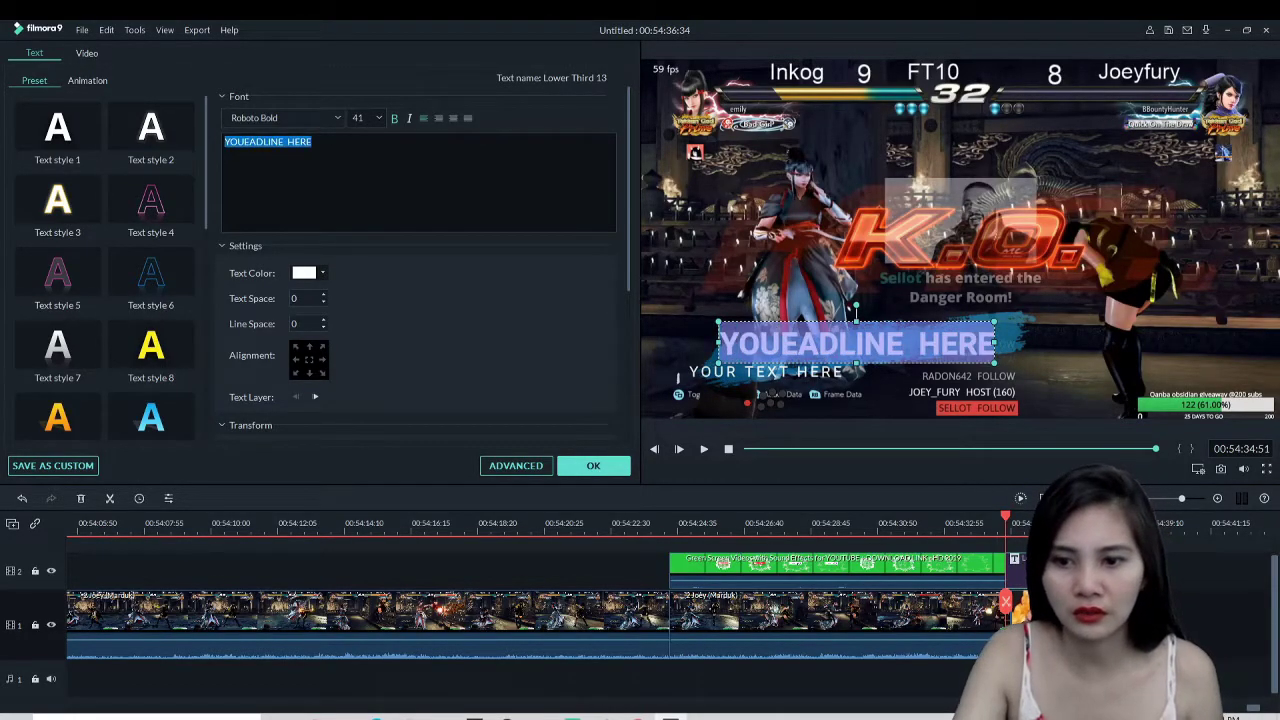
Replace the title's smaller text line with "Thank you for watching"
{"action": "left_click", "coordinate": [766, 371]}
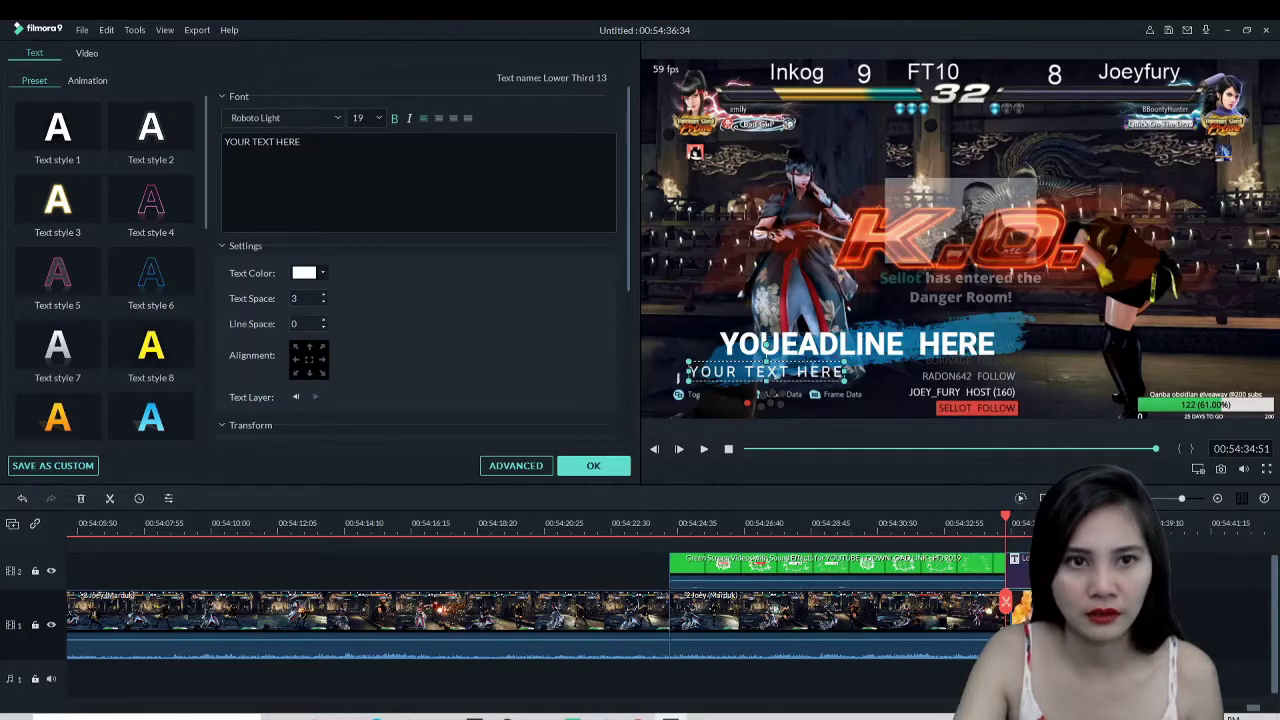
{"action": "key", "text": "ctrl+a"}
{"action": "type", "text": "t"}
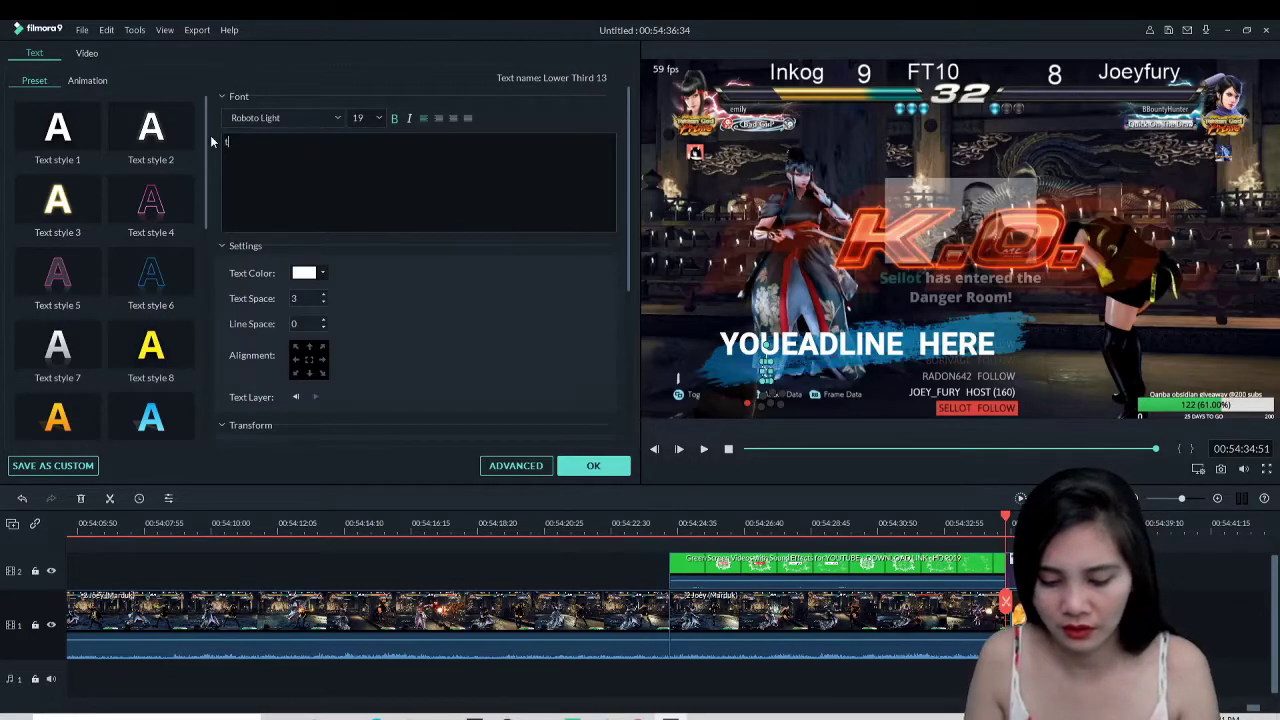
{"action": "type", "text": "HAN"}
{"action": "key", "text": "BackSpace"}
{"action": "key", "text": "BackSpace"}
{"action": "key", "text": "BackSpace"}
{"action": "key", "text": "BackSpace"}
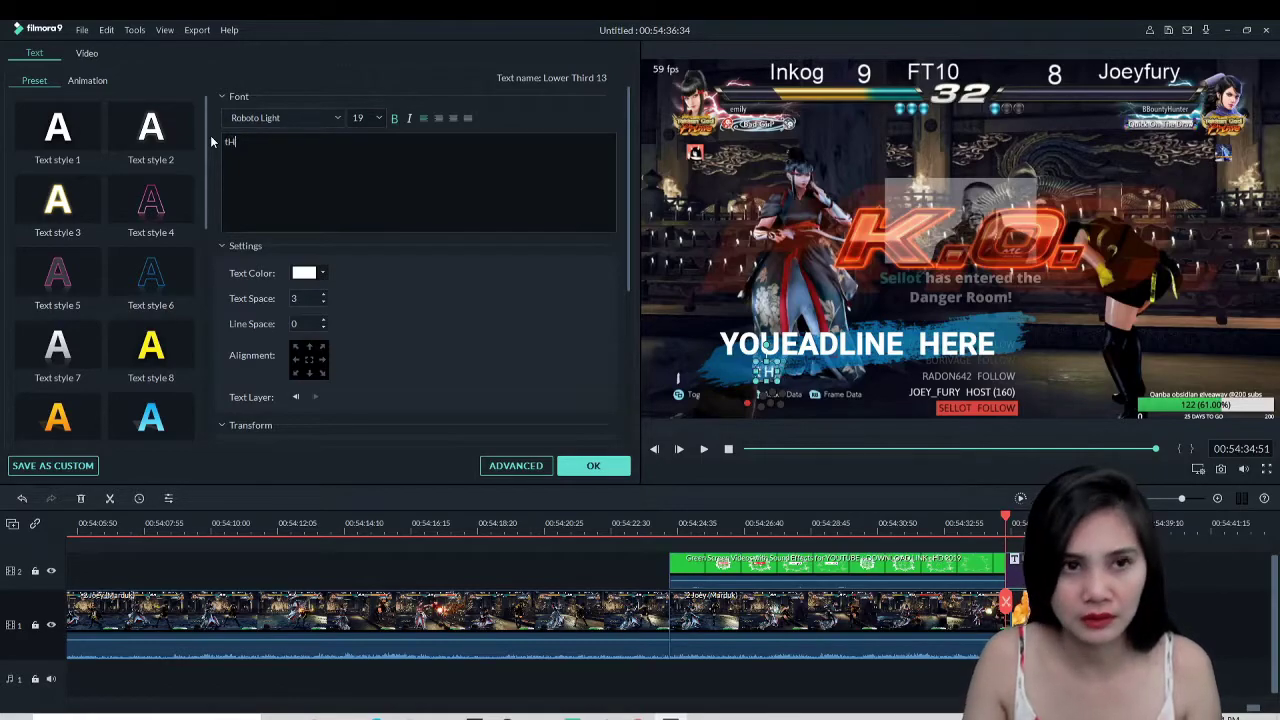
{"action": "type", "text": "Thank you"}
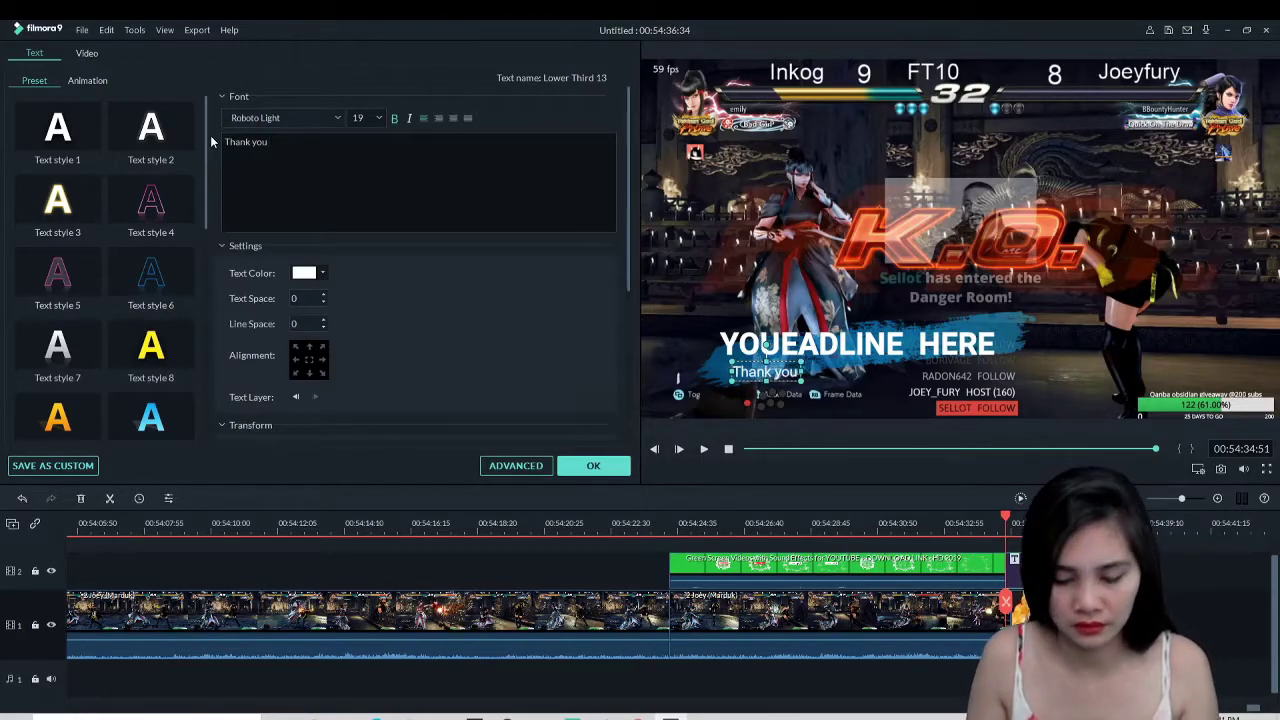
{"action": "type", "text": " for watch"}
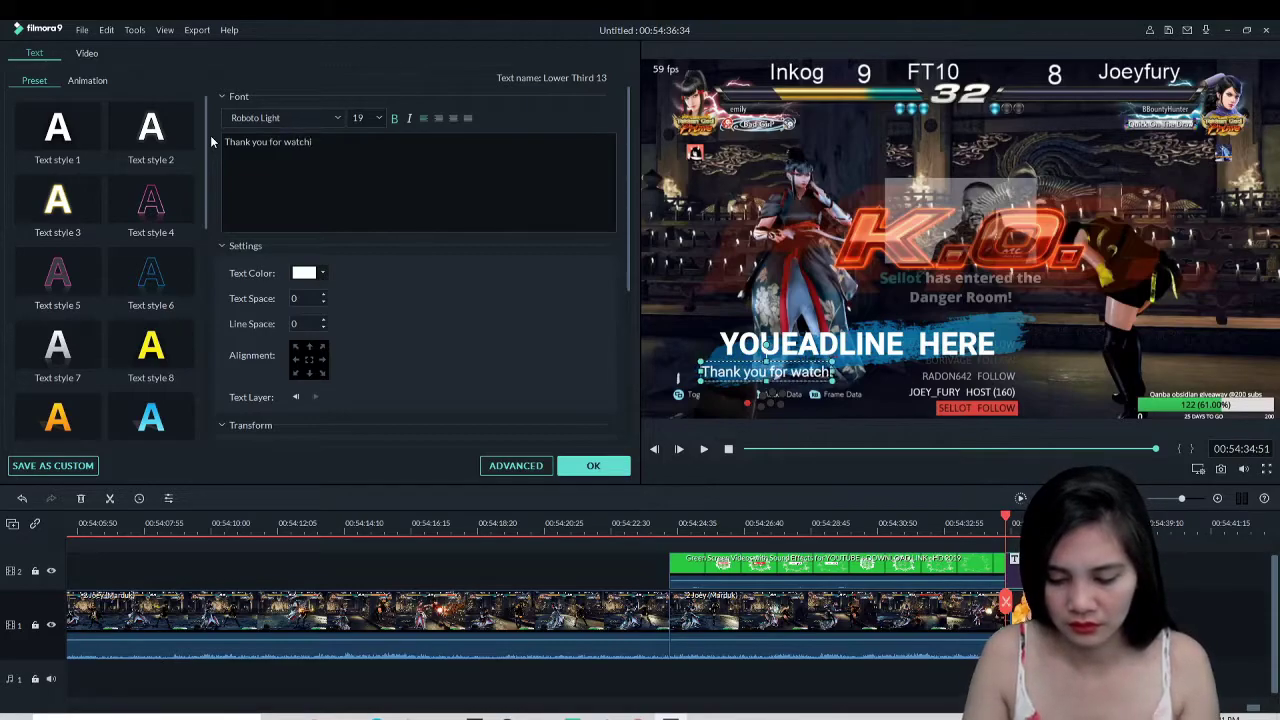
{"action": "type", "text": "ing"}
{"action": "left_click", "coordinate": [596, 463]}
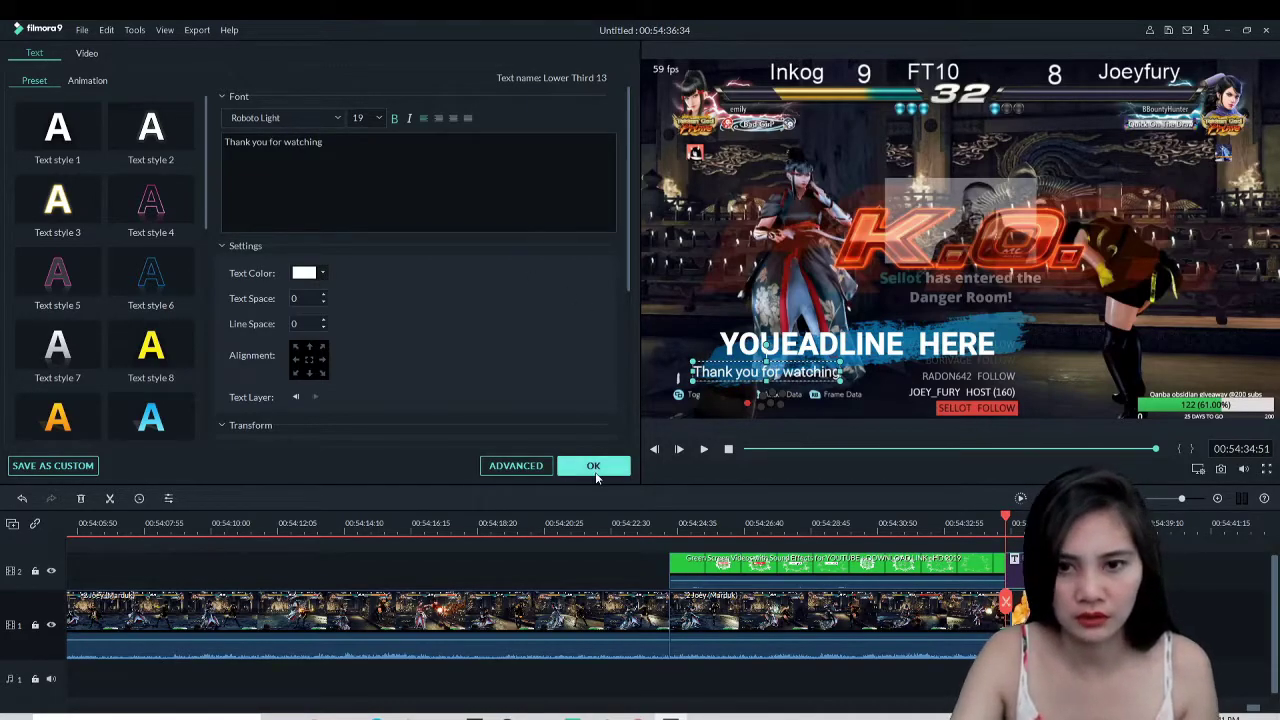
Replace the Lower Third 13 headline with "Pls Consider Subscribing"
{"action": "double_click", "coordinate": [816, 382]}
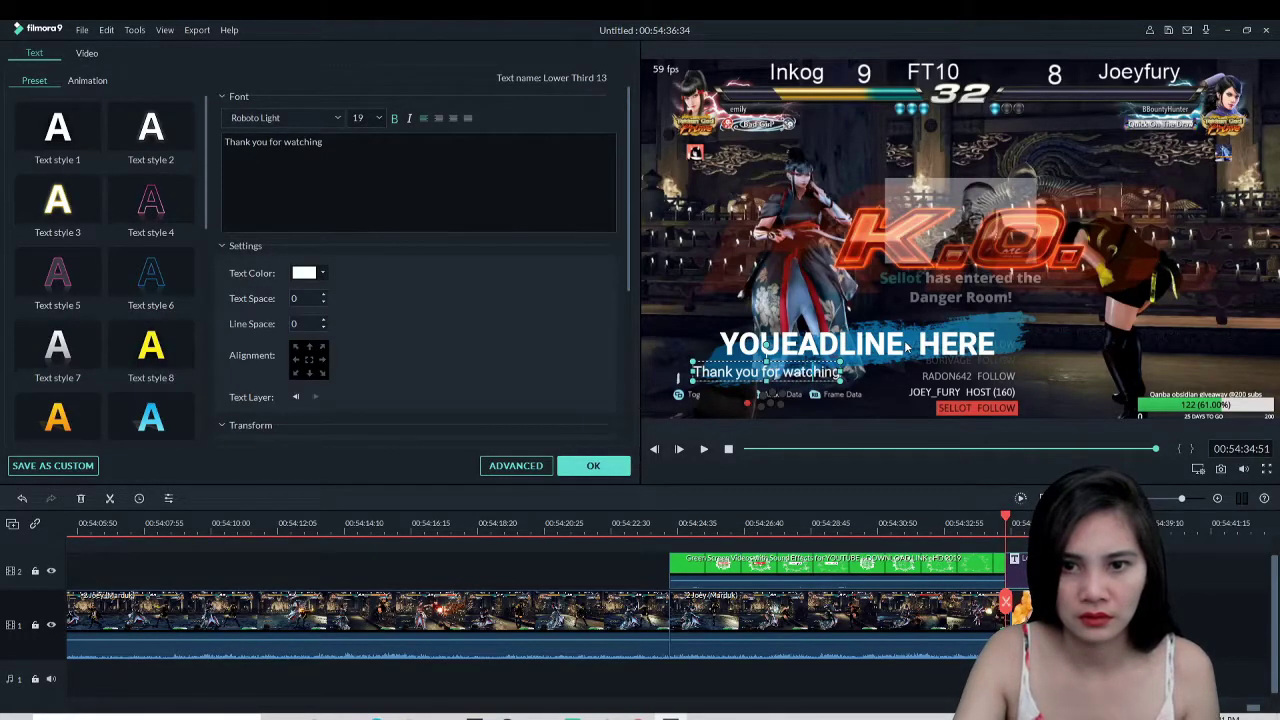
{"action": "left_click", "coordinate": [852, 348]}
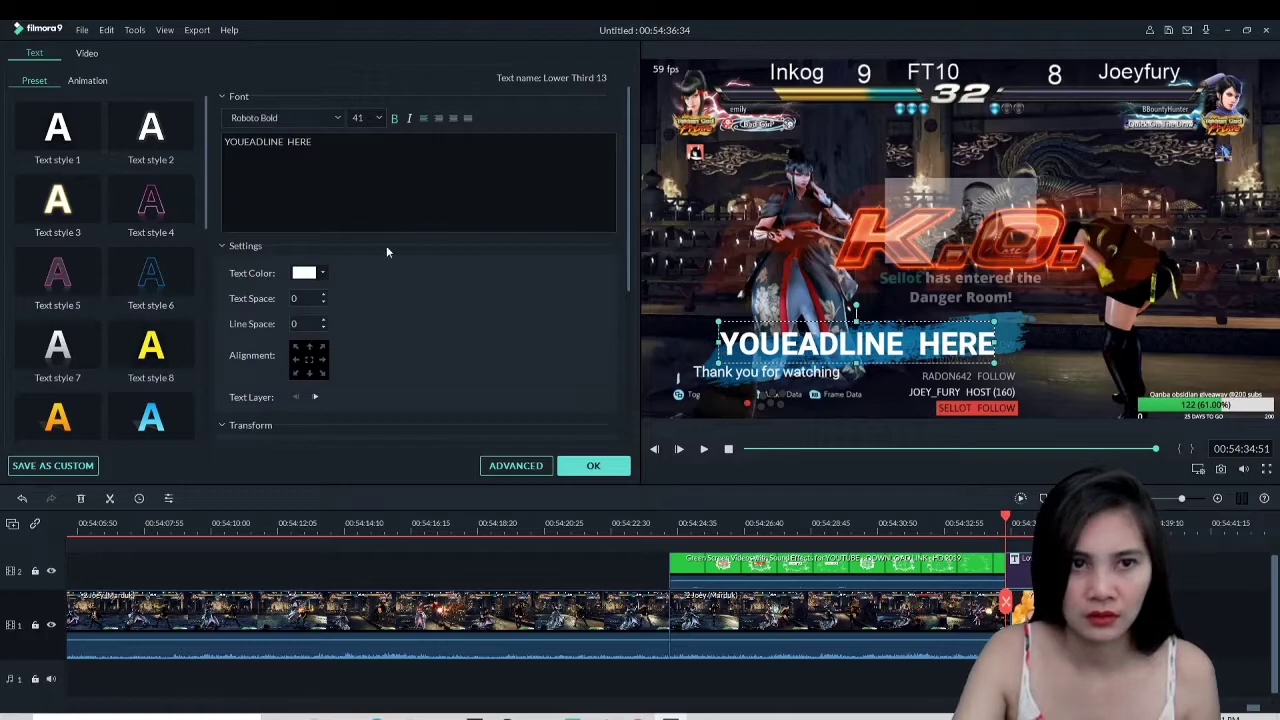
{"action": "left_click_drag", "start_coordinate": [314, 141], "coordinate": [195, 143]}
{"action": "key", "text": "BackSpace"}
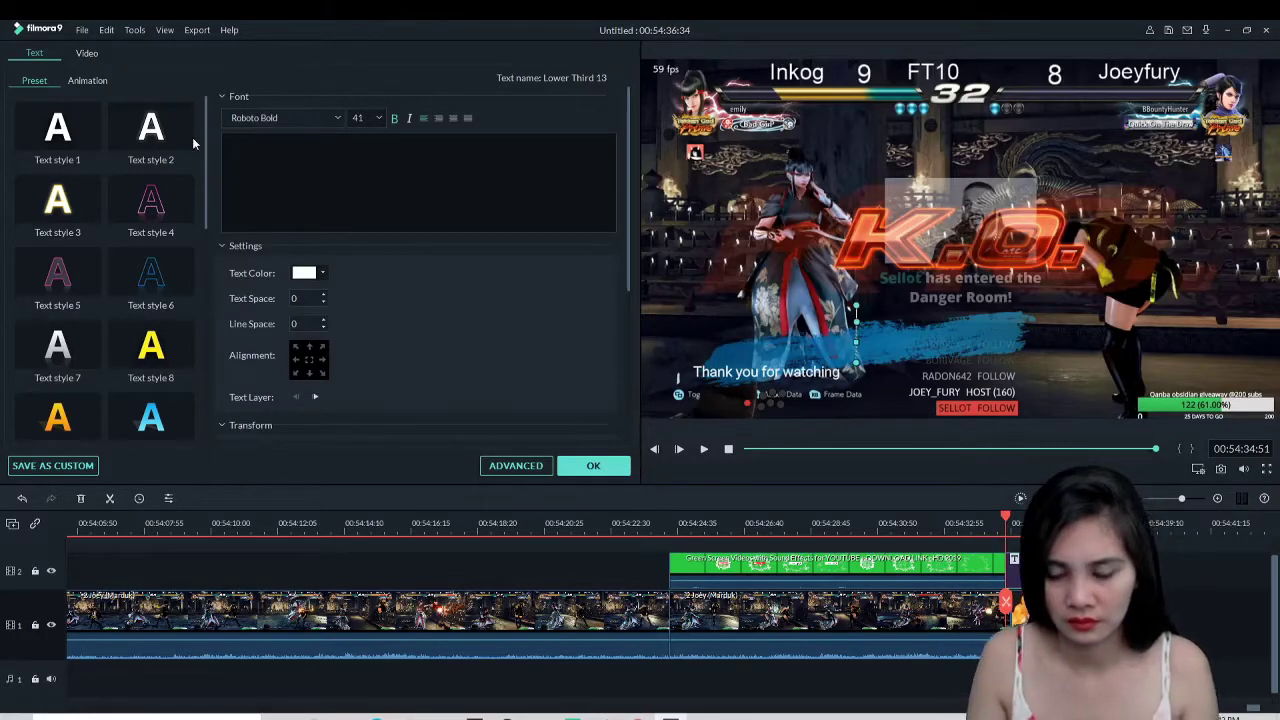
{"action": "type", "text": "Pls"}
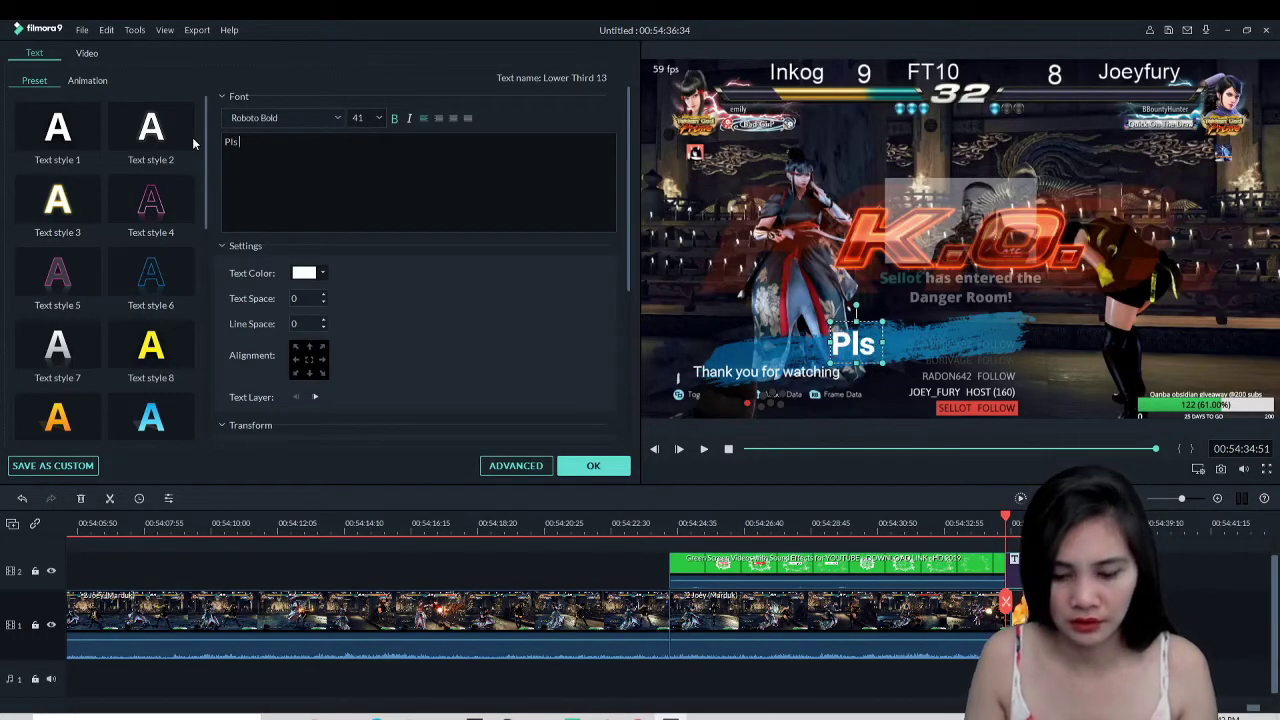
{"action": "type", "text": " Cons"}
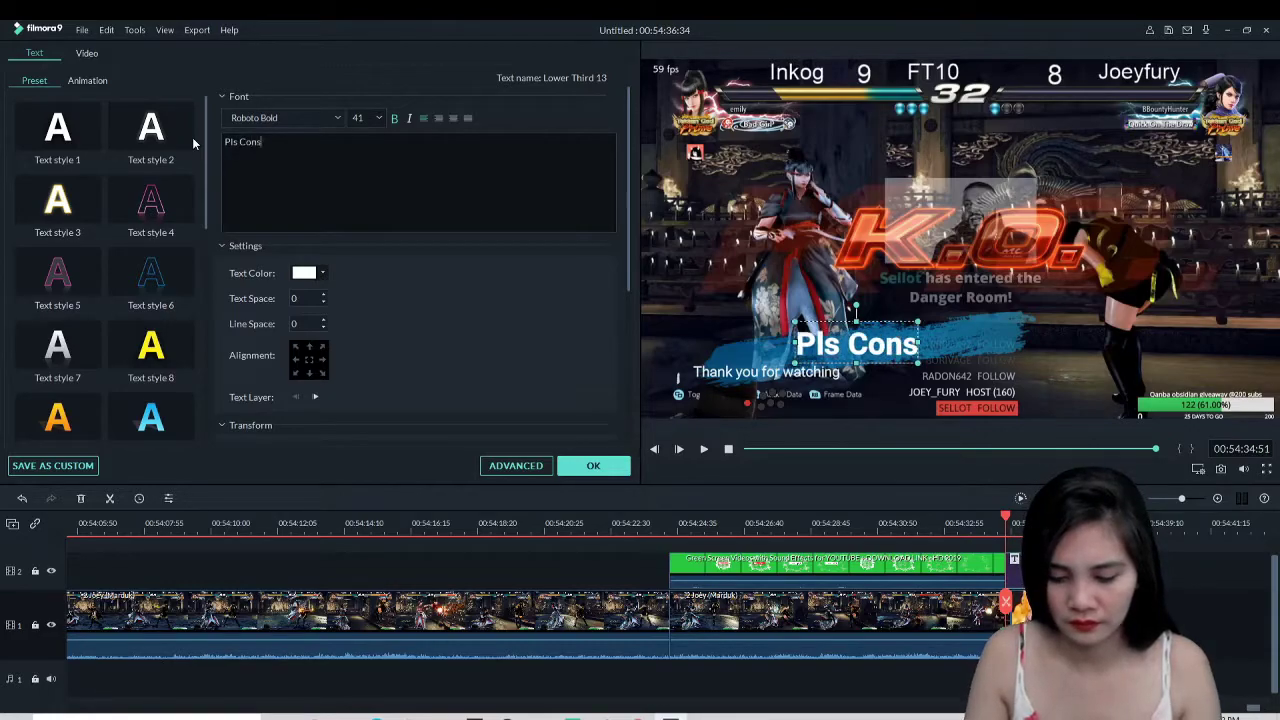
{"action": "type", "text": "ider Su"}
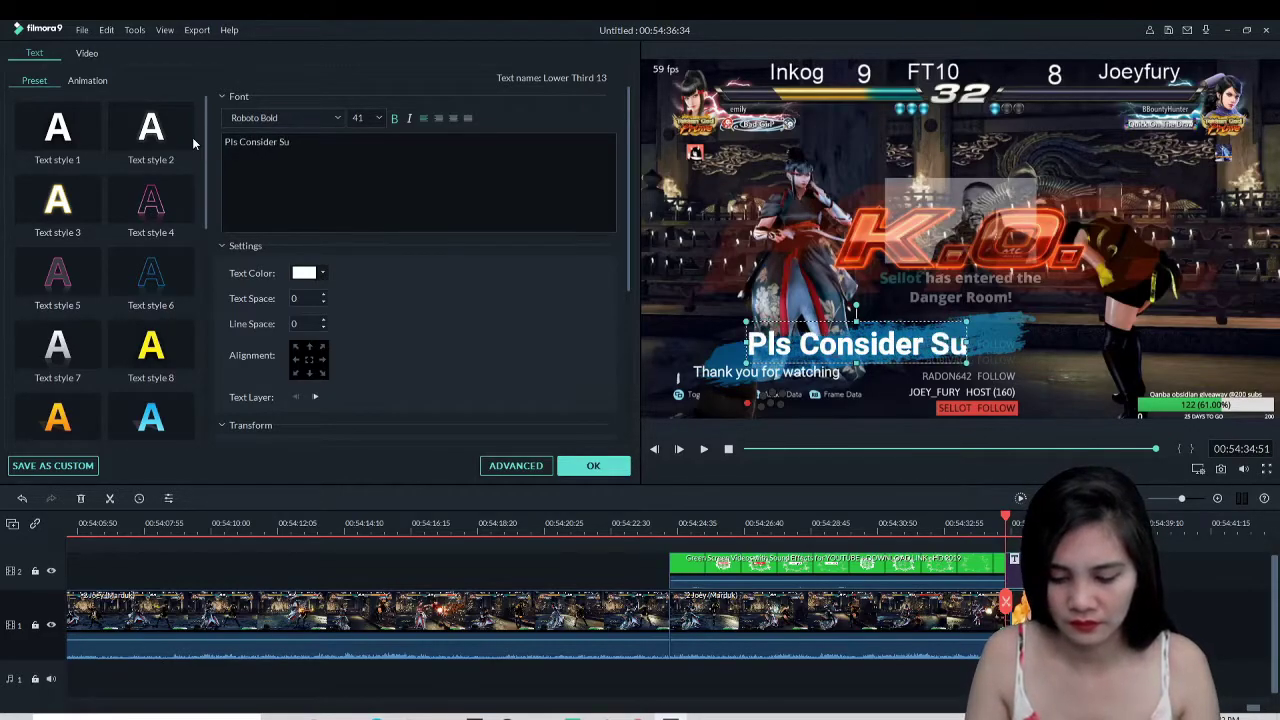
{"action": "type", "text": "bscribing"}
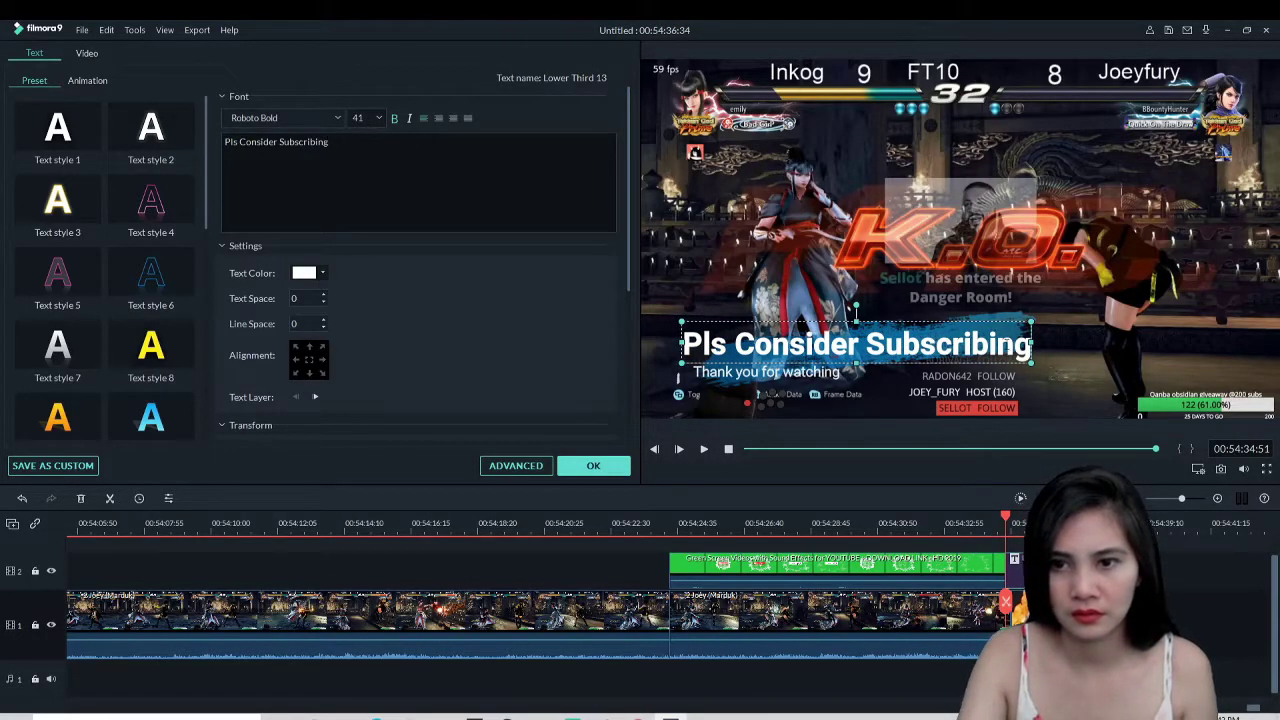
Set the "Pls Consider Subscribing" headline to Roboto Condensed Bold Italic, shrink it slightly and tilt it to match the blue brush stroke
{"action": "left_click", "coordinate": [337, 121]}
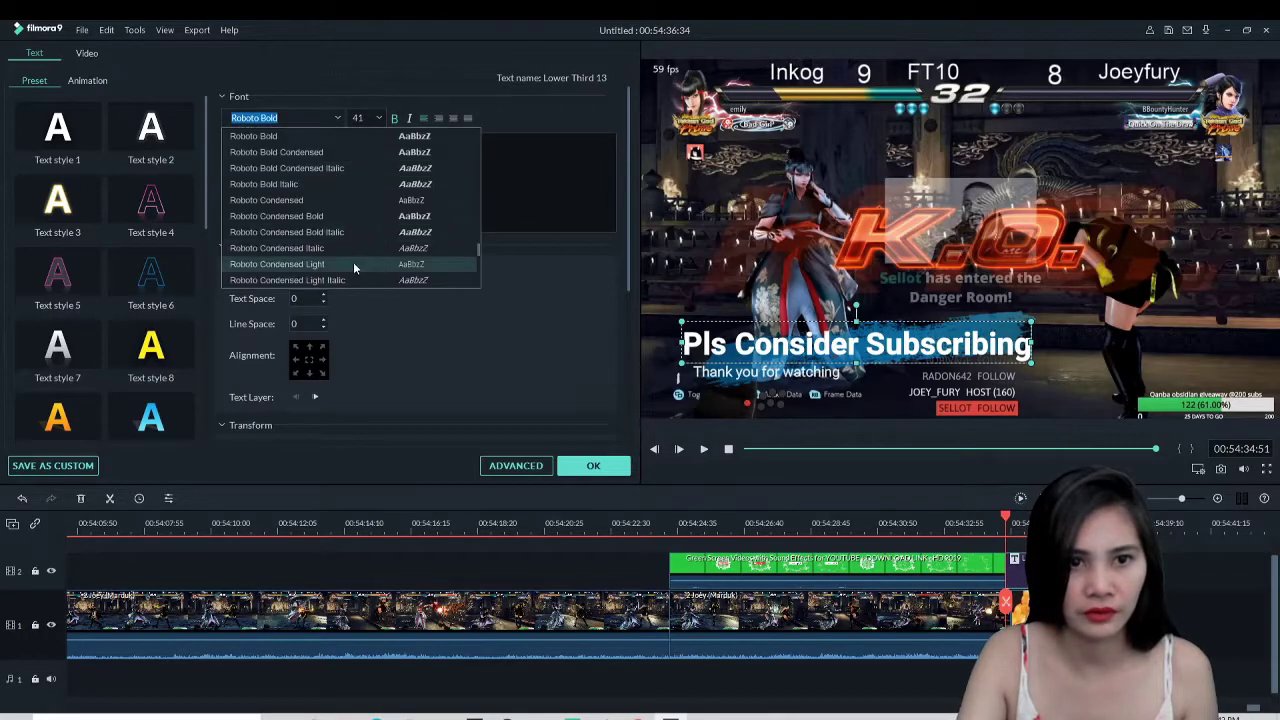
{"action": "left_click", "coordinate": [386, 241]}
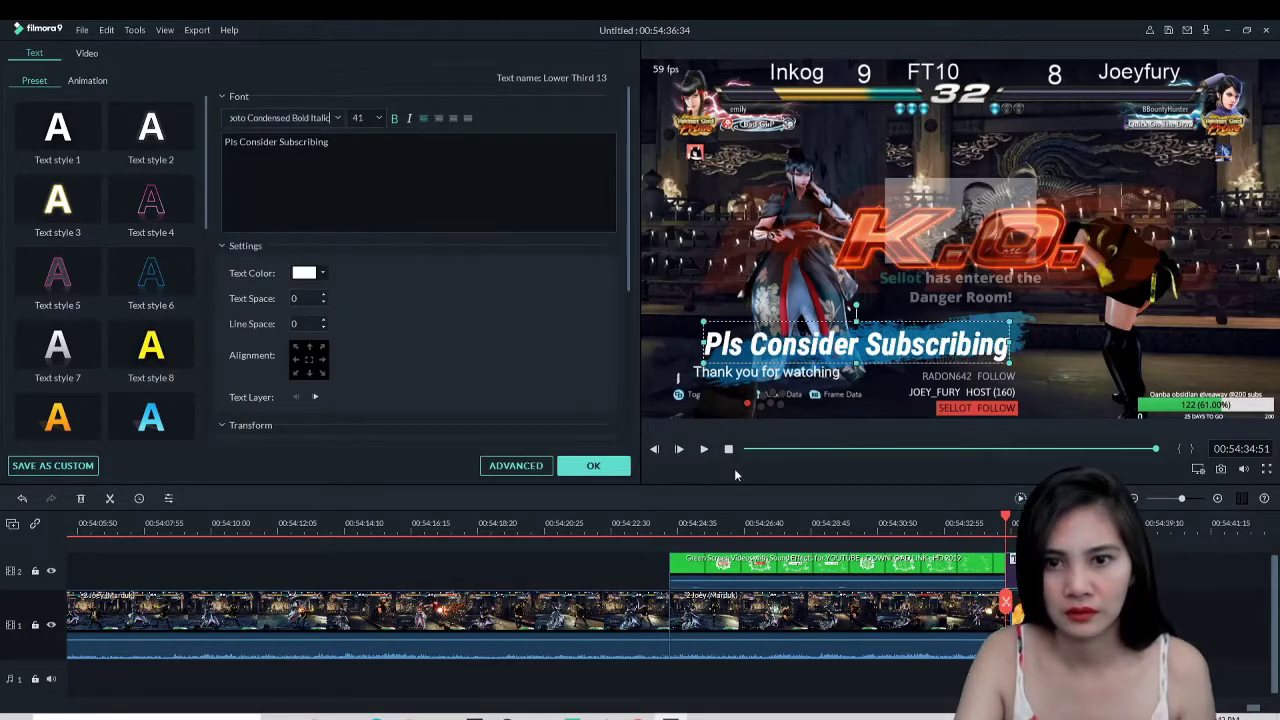
{"action": "left_click_drag", "start_coordinate": [1010, 323], "coordinate": [994, 324]}
{"action": "left_click_drag", "start_coordinate": [846, 314], "coordinate": [838, 304]}
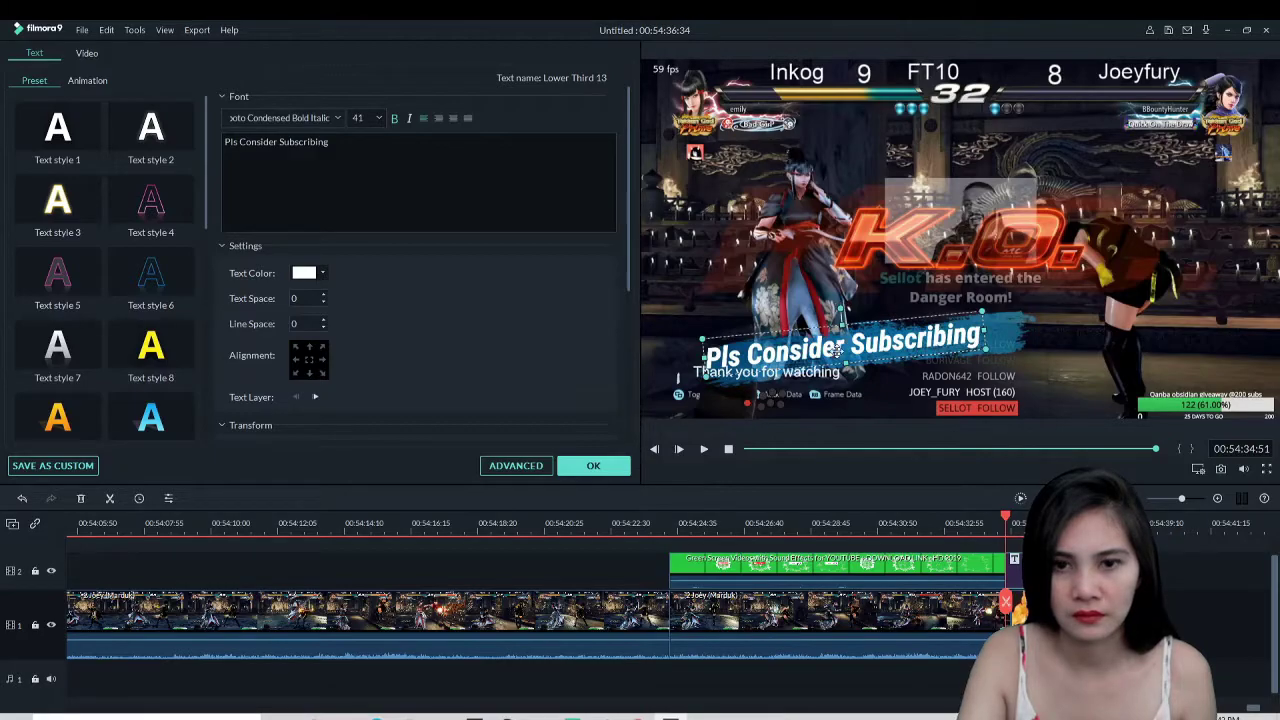
Move the "Thank you for watching" line further right so it sits beneath the brush stroke
{"action": "left_click", "coordinate": [809, 372]}
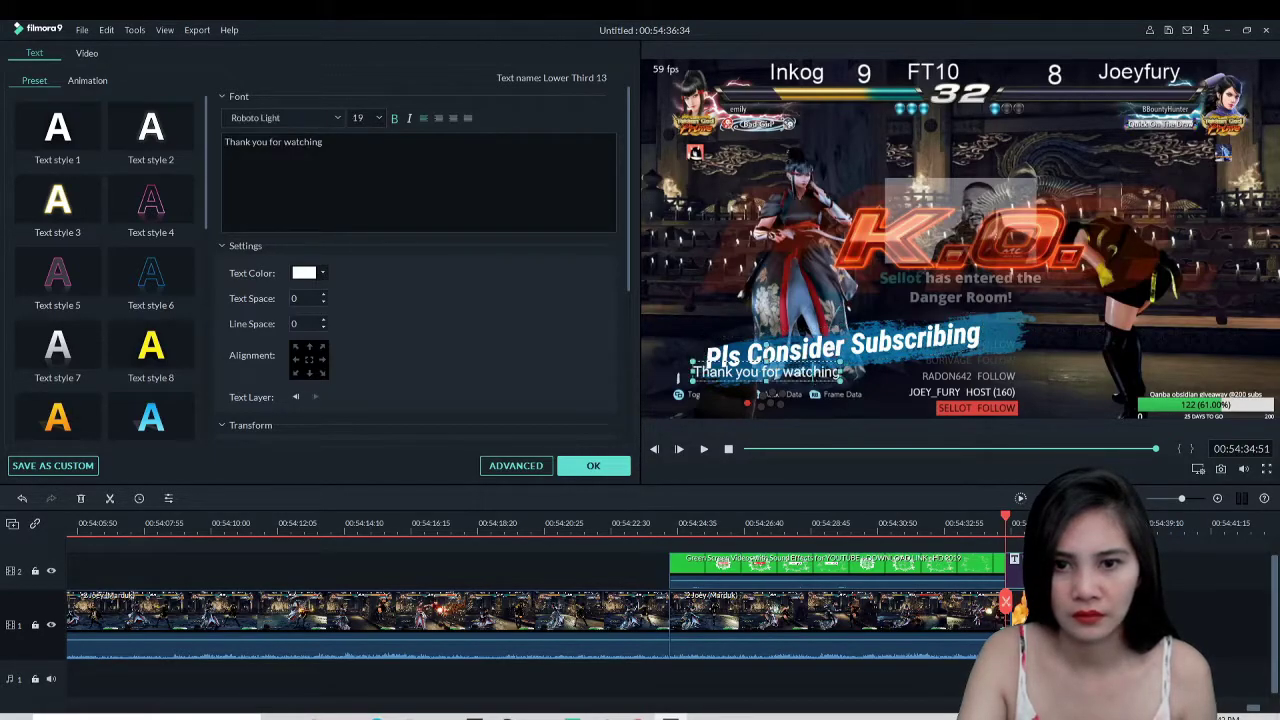
{"action": "left_click", "coordinate": [825, 373]}
{"action": "left_click", "coordinate": [738, 373]}
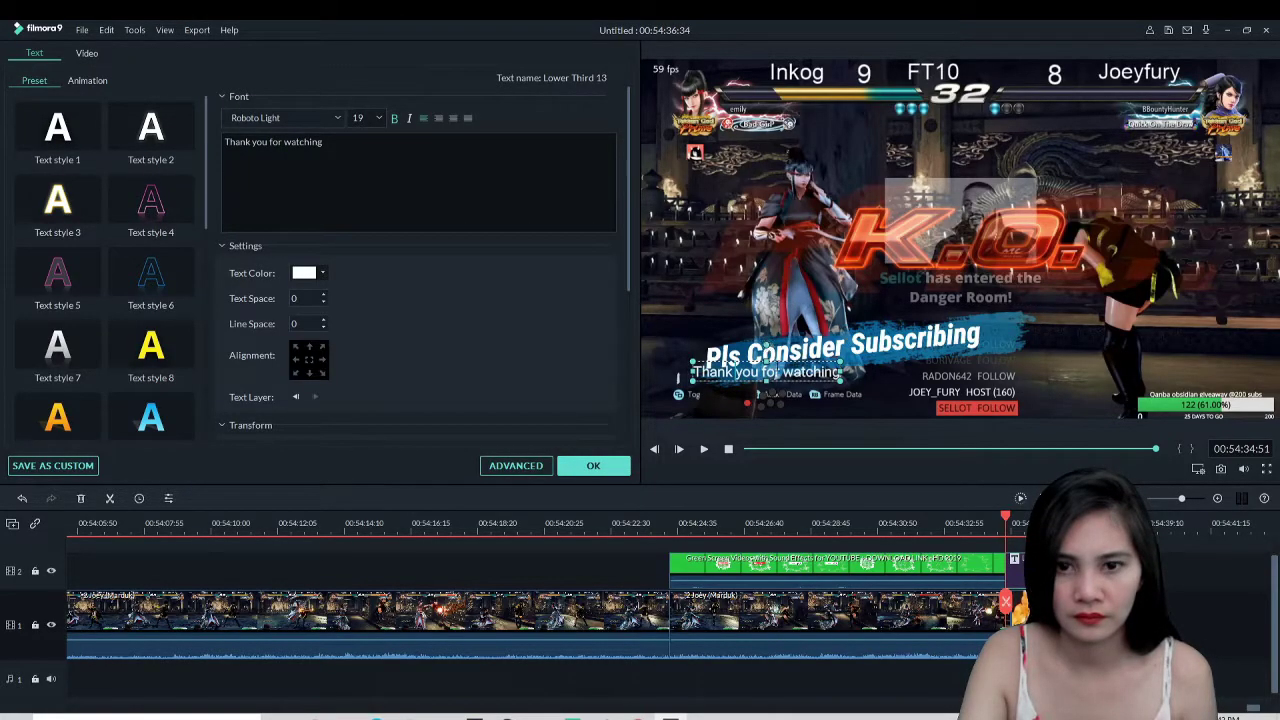
{"action": "left_click", "coordinate": [820, 373]}
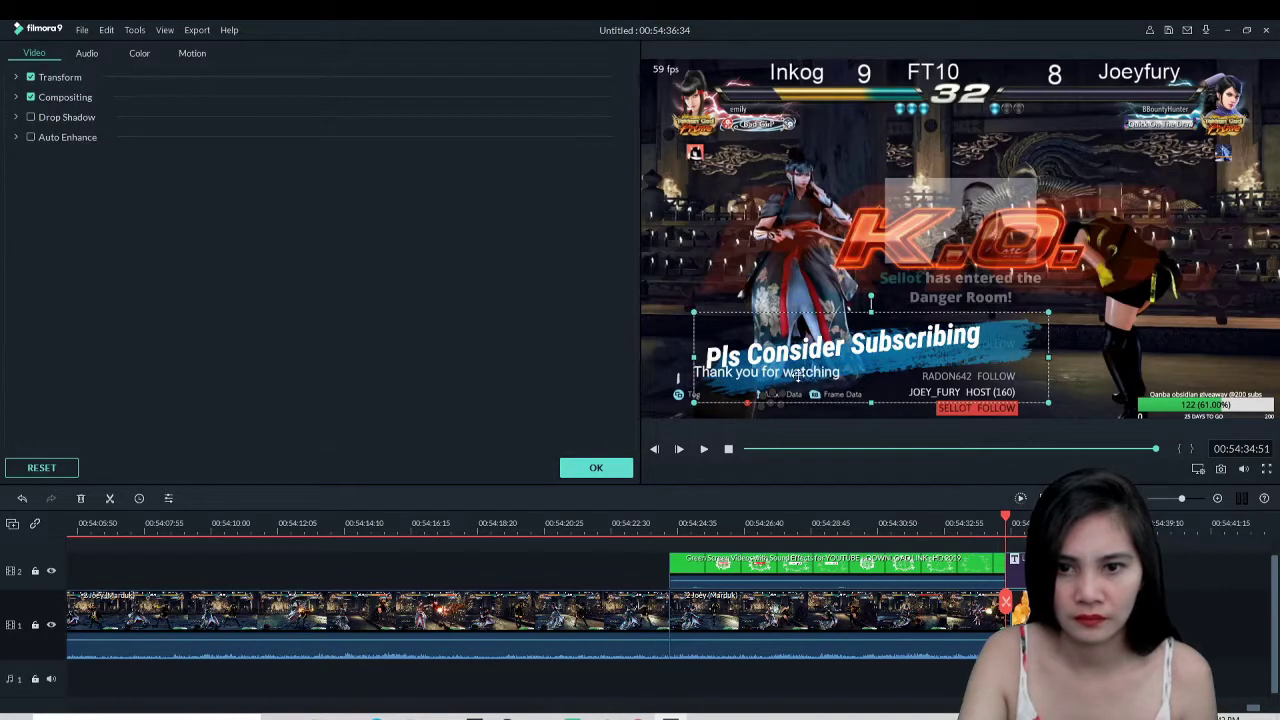
{"action": "left_click", "coordinate": [797, 375]}
{"action": "left_click_drag", "start_coordinate": [797, 375], "coordinate": [907, 387]}
Move the tilted "Pls Consider Subscribing" headline onto the middle of the brush stroke and apply the title edits
{"action": "left_click", "coordinate": [806, 344]}
{"action": "left_click_drag", "start_coordinate": [840, 310], "coordinate": [845, 360]}
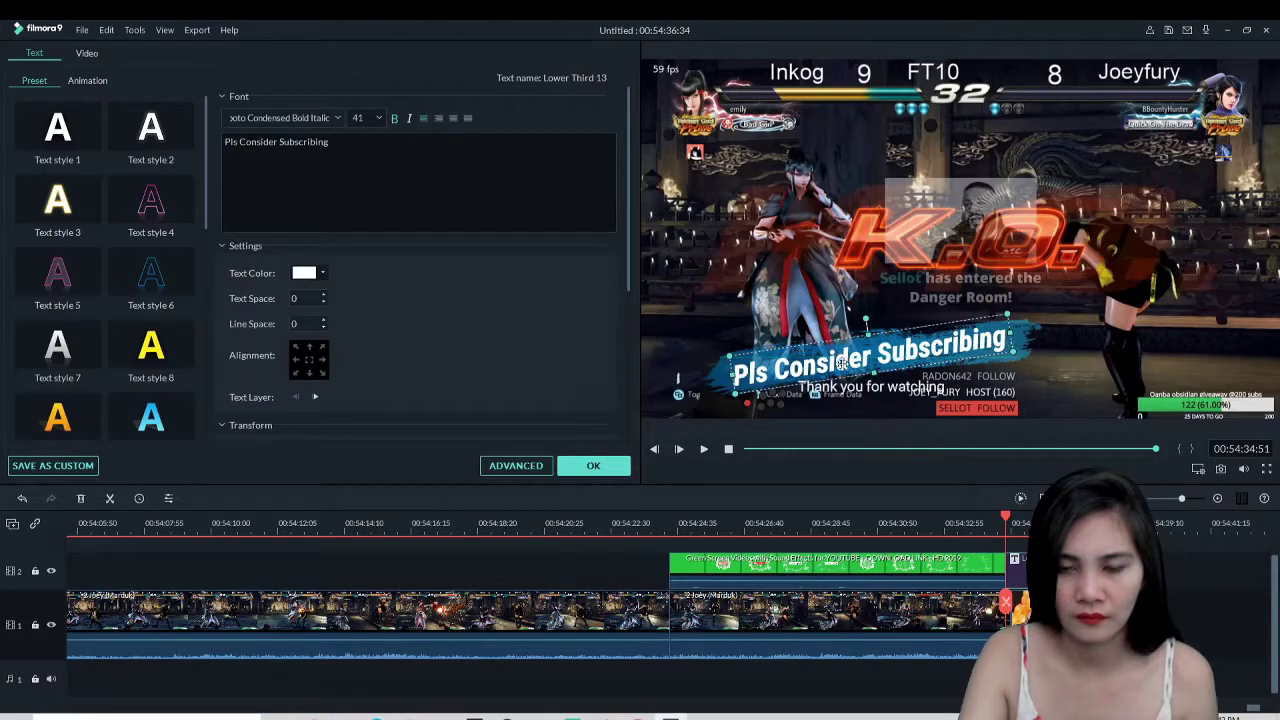
{"action": "left_click", "coordinate": [869, 390]}
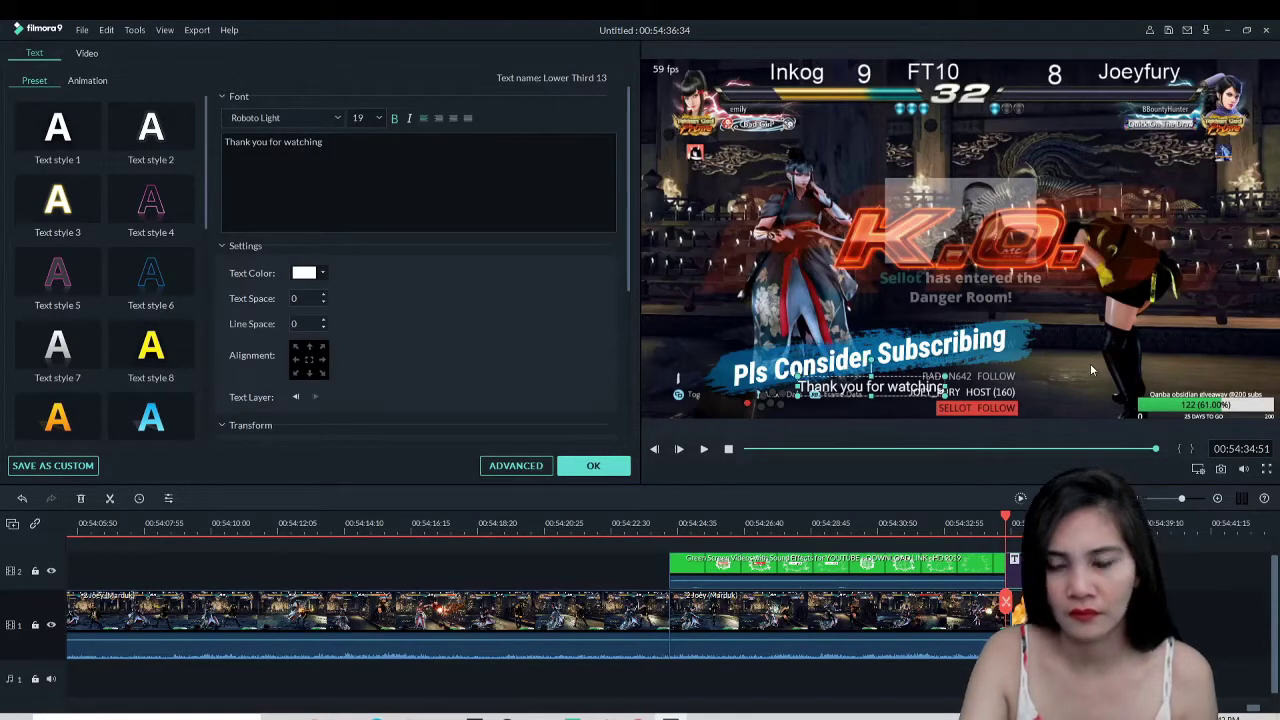
{"action": "left_click", "coordinate": [1090, 363]}
{"action": "left_click", "coordinate": [600, 468]}
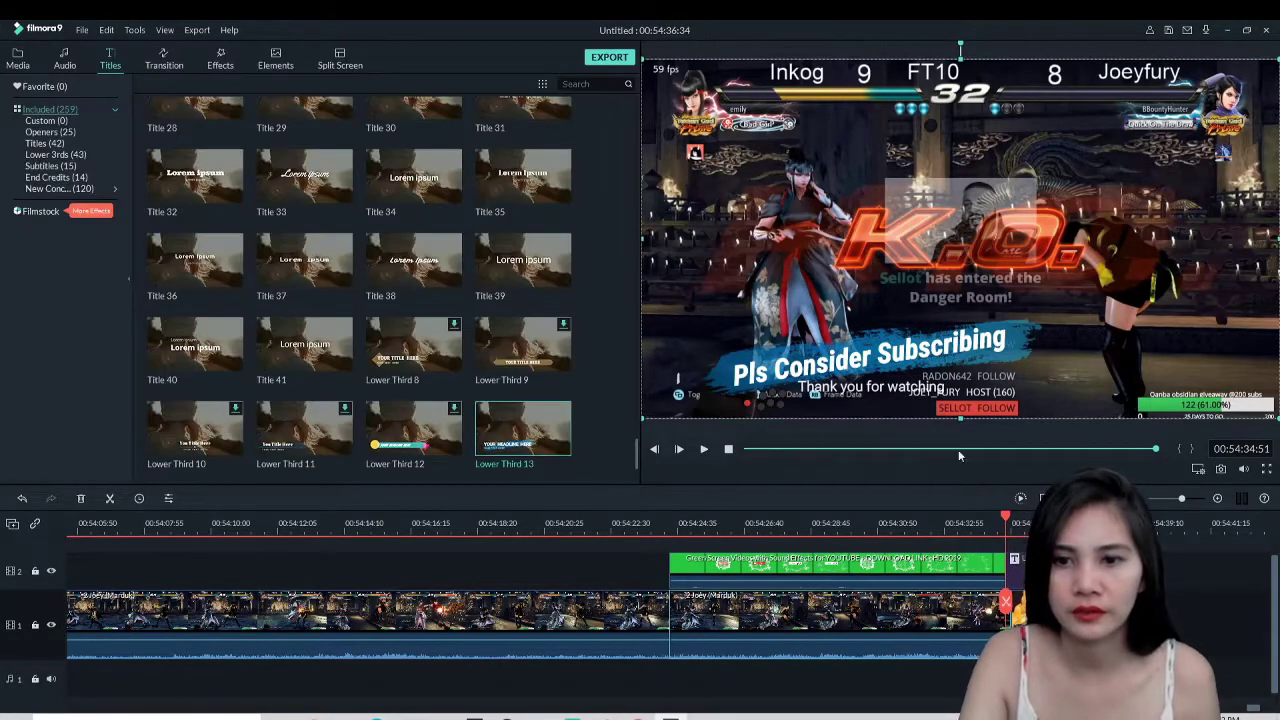
Play back the end of the video to check the title over the closing banner
{"action": "left_click", "coordinate": [703, 450]}
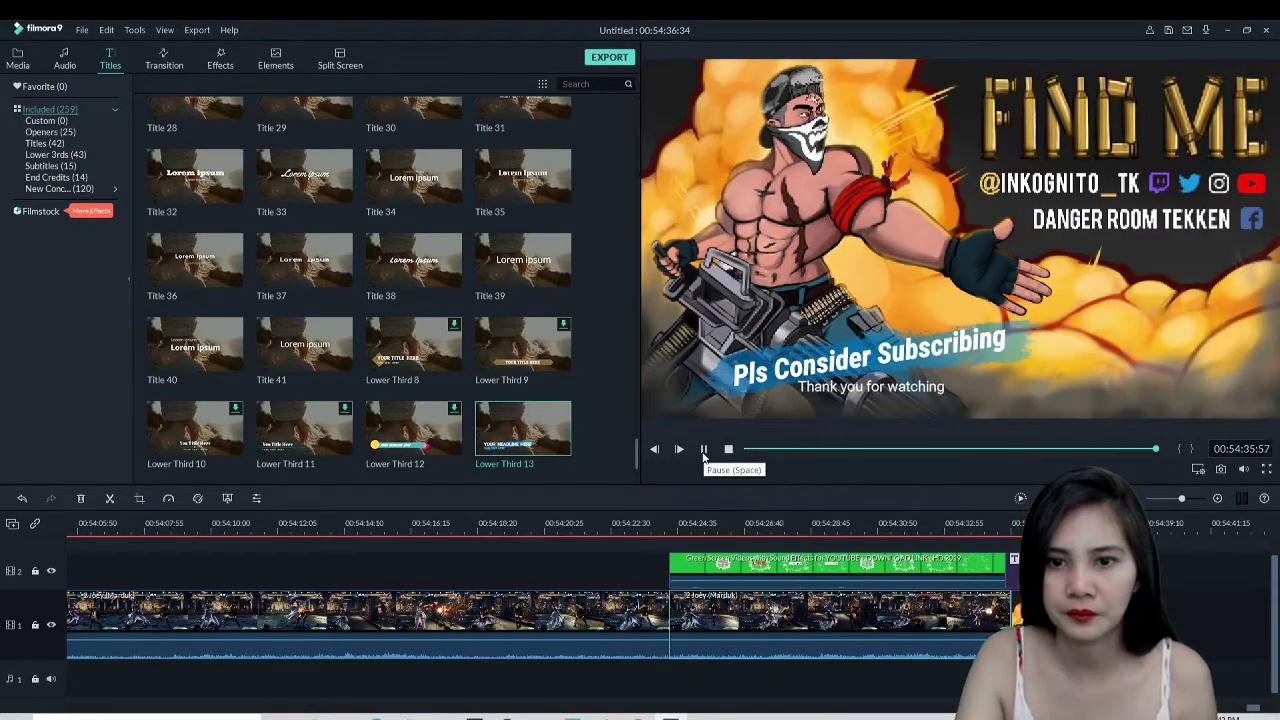
{"action": "left_click", "coordinate": [703, 450]}
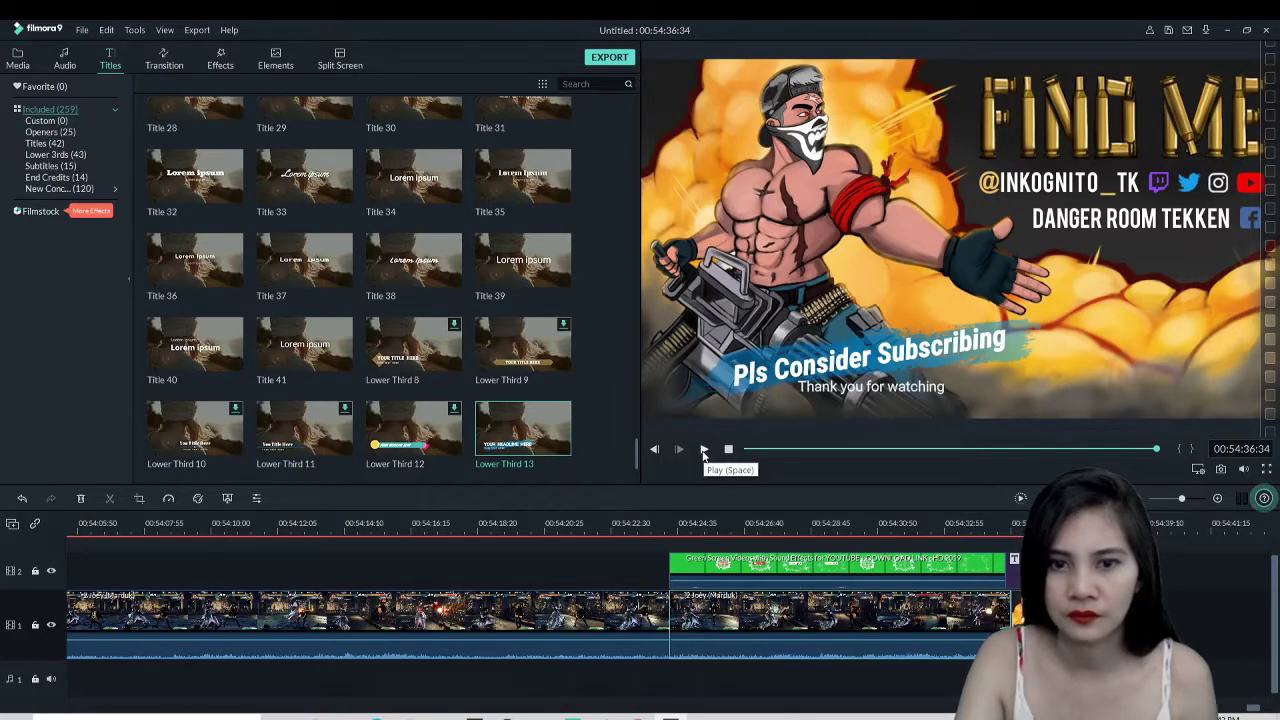
{"action": "left_click", "coordinate": [704, 450]}
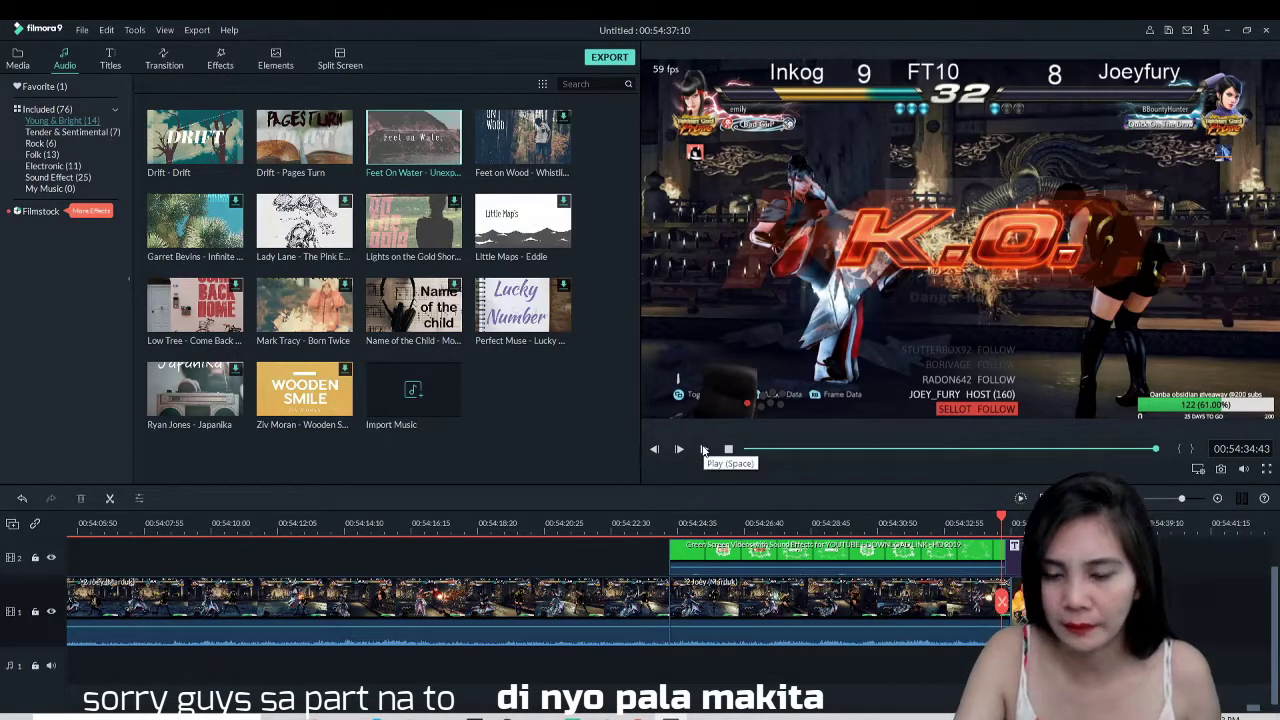
{"action": "left_click", "coordinate": [703, 450]}
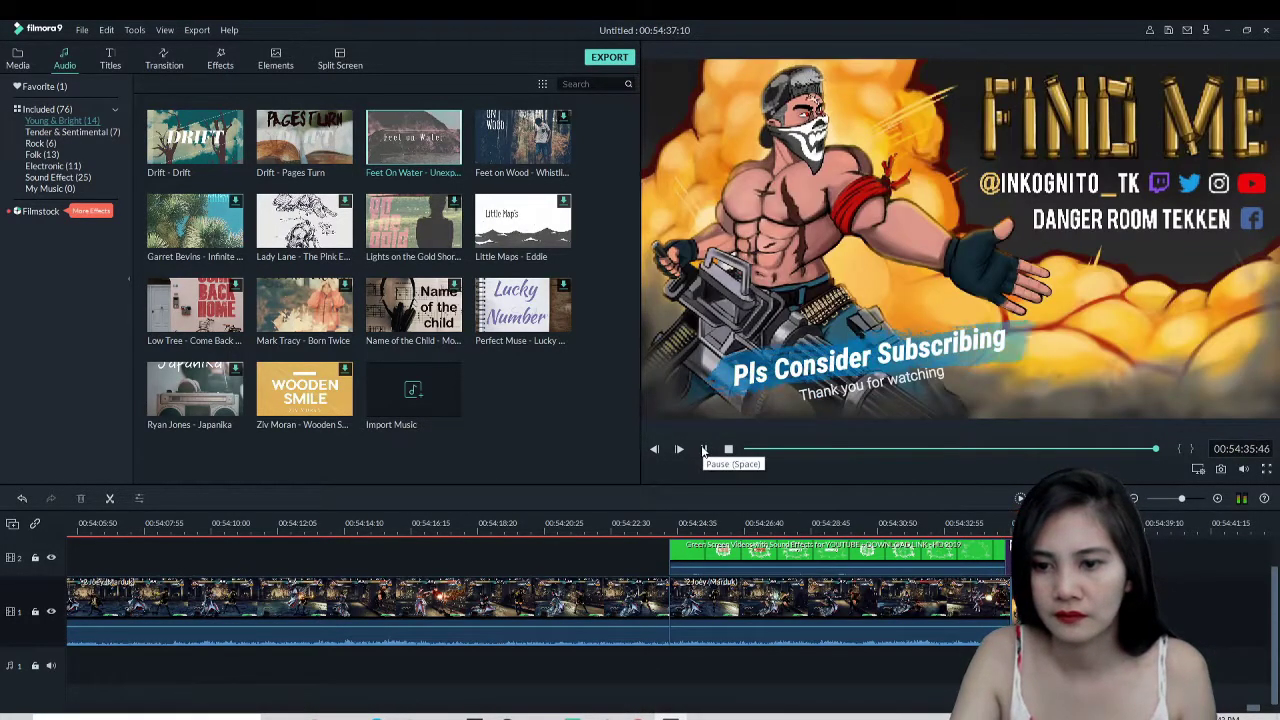
{"action": "left_click", "coordinate": [704, 450]}
{"action": "left_click", "coordinate": [704, 450]}
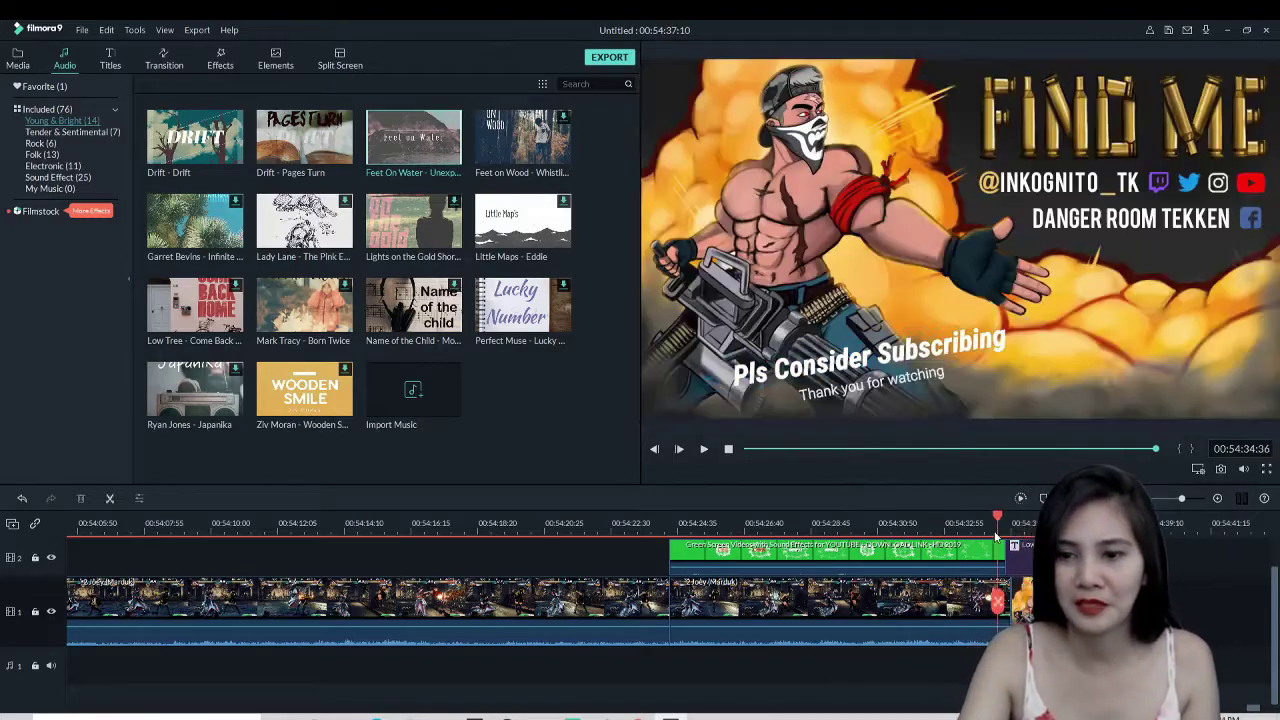
{"action": "left_click", "coordinate": [704, 450]}
Shrink the opening subscribe animation, move it to the lower middle of the frame beside the webcam, and preview it
{"action": "left_click", "coordinate": [704, 450]}
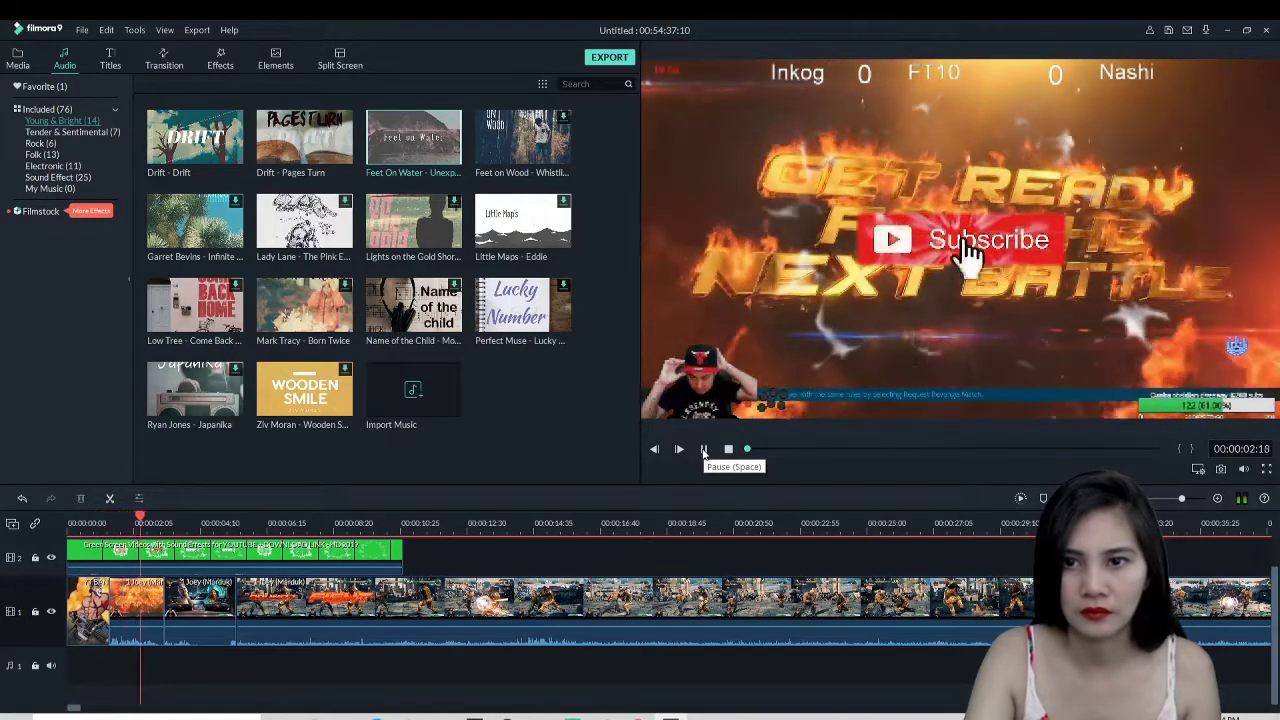
{"action": "left_click", "coordinate": [704, 450]}
{"action": "double_click", "coordinate": [200, 549]}
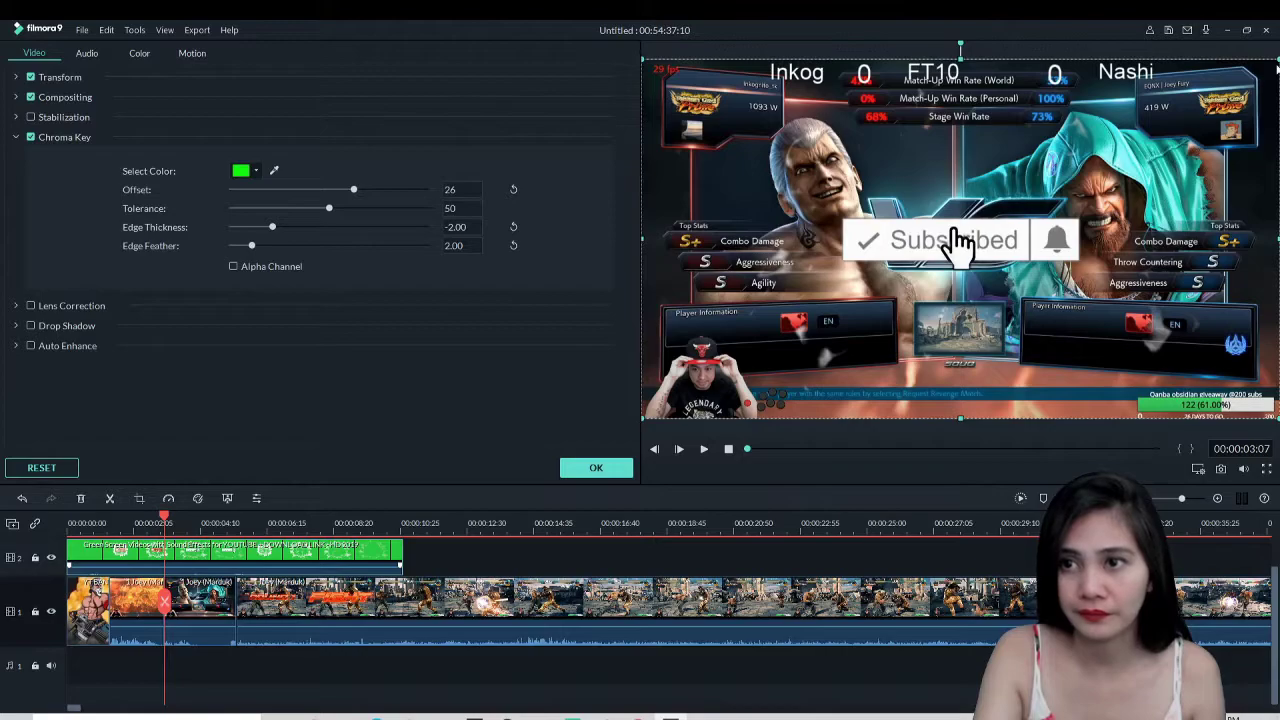
{"action": "left_click_drag", "start_coordinate": [1277, 62], "coordinate": [868, 341]}
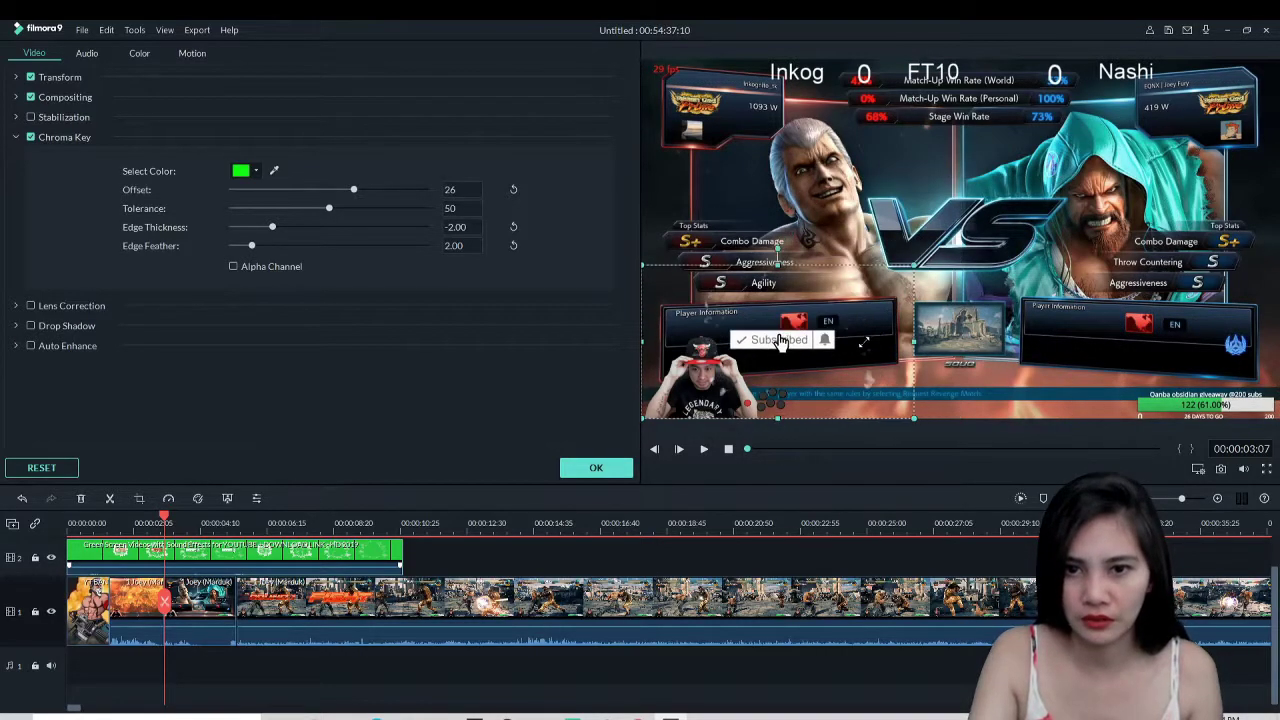
{"action": "left_click_drag", "start_coordinate": [780, 340], "coordinate": [888, 370]}
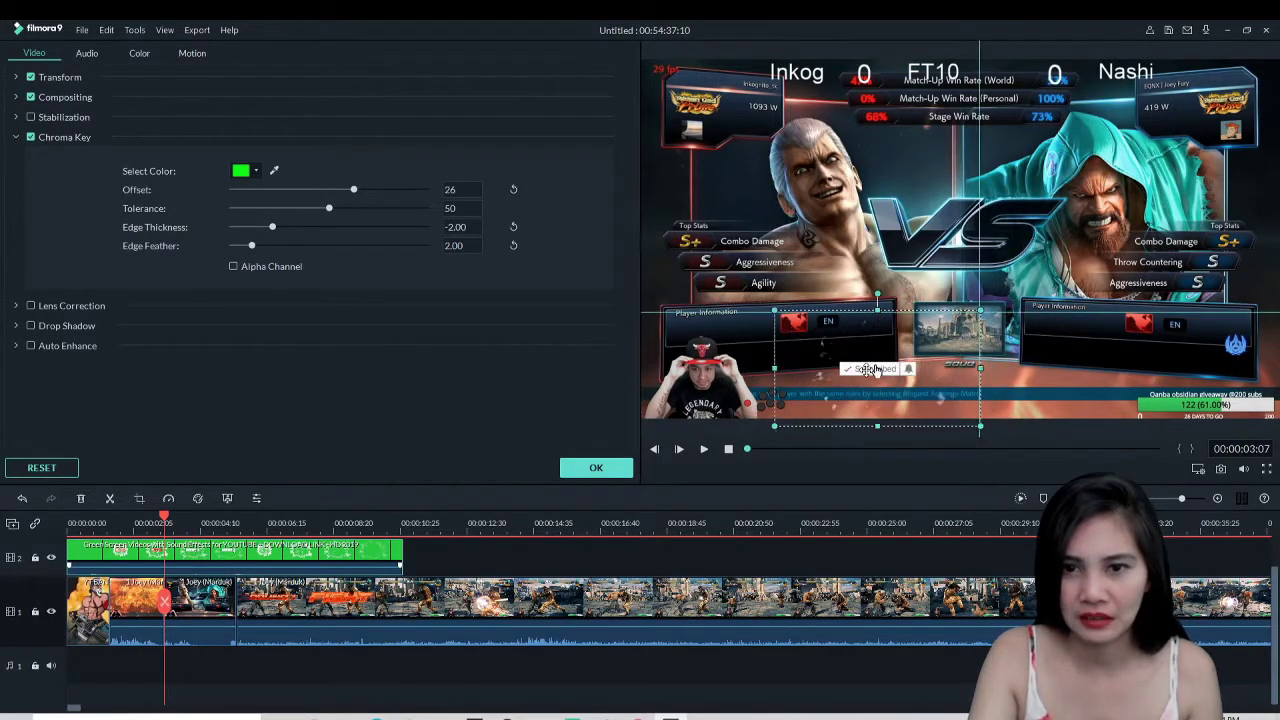
{"action": "left_click", "coordinate": [596, 467]}
{"action": "left_click", "coordinate": [692, 458]}
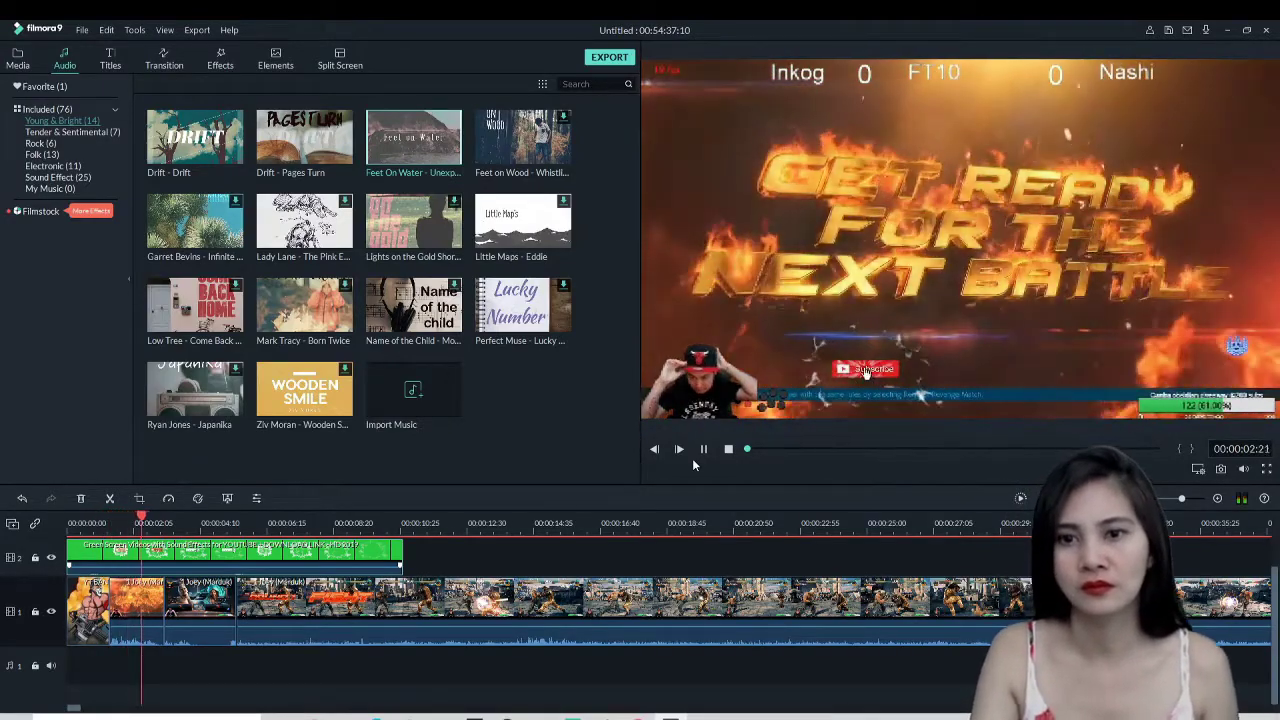
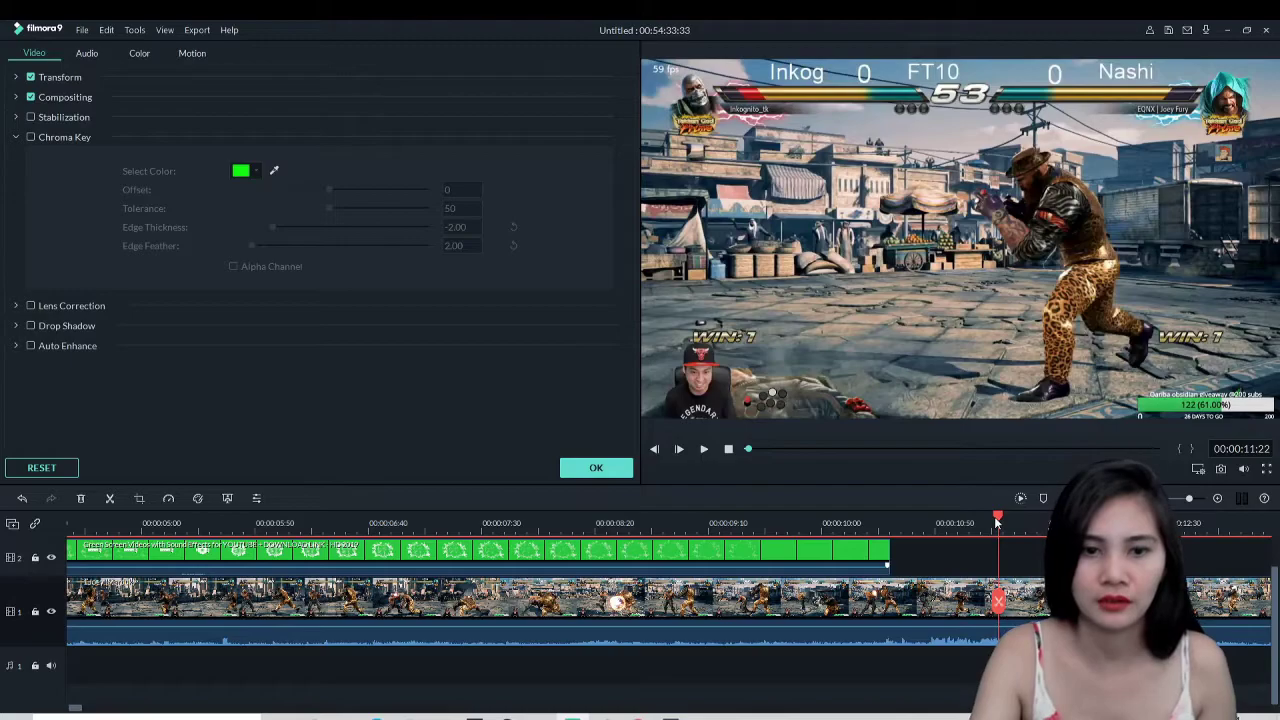
Close the clip settings and set up a local MOV export named "JOEY VS INKOF FOR UPLOAD"
{"action": "left_click", "coordinate": [608, 470]}
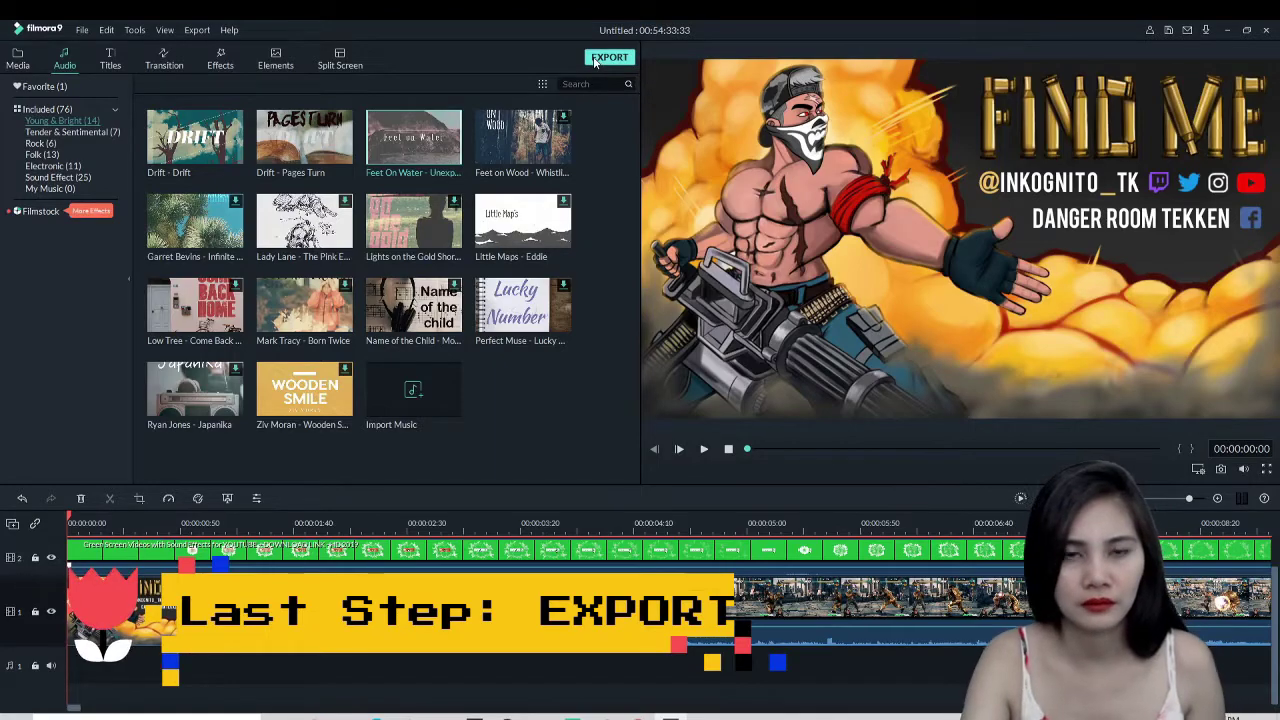
{"action": "left_click", "coordinate": [609, 57]}
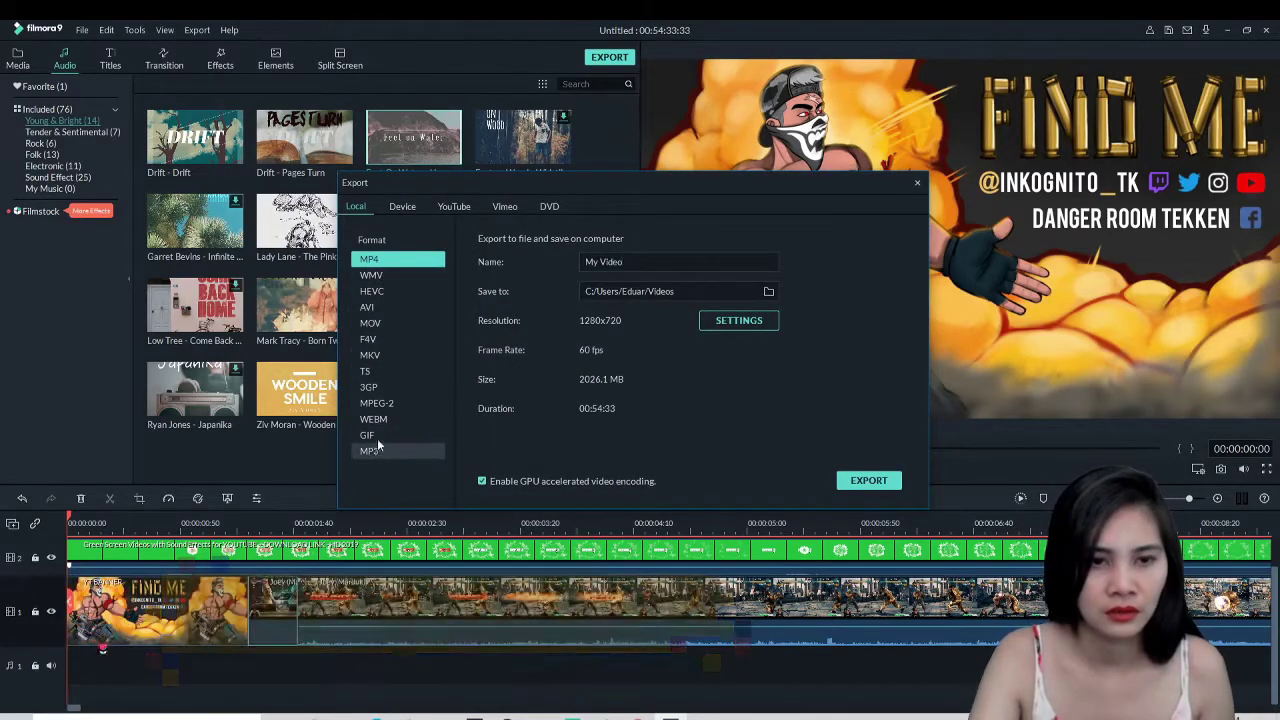
{"action": "left_click", "coordinate": [370, 323]}
{"action": "left_click_drag", "start_coordinate": [624, 262], "coordinate": [574, 268]}
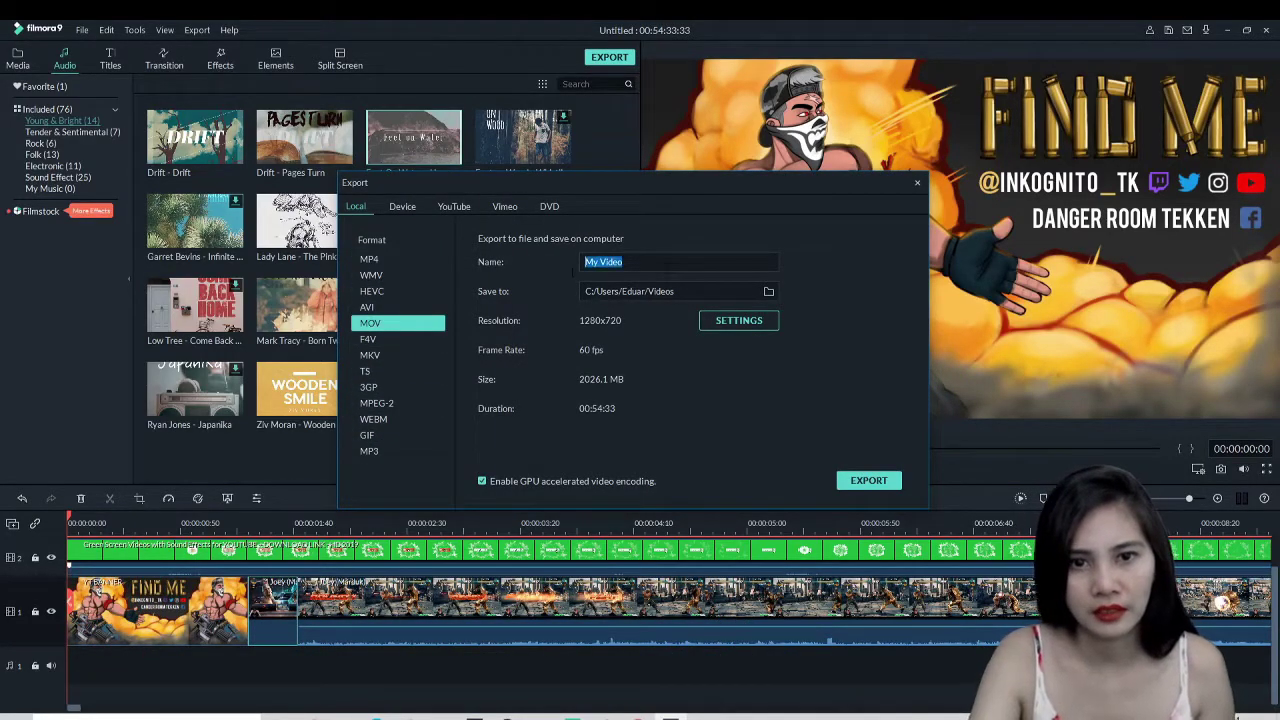
{"action": "type", "text": "JOEY VS INKOG"}
{"action": "type", "text": " FOR UPLOAD"}
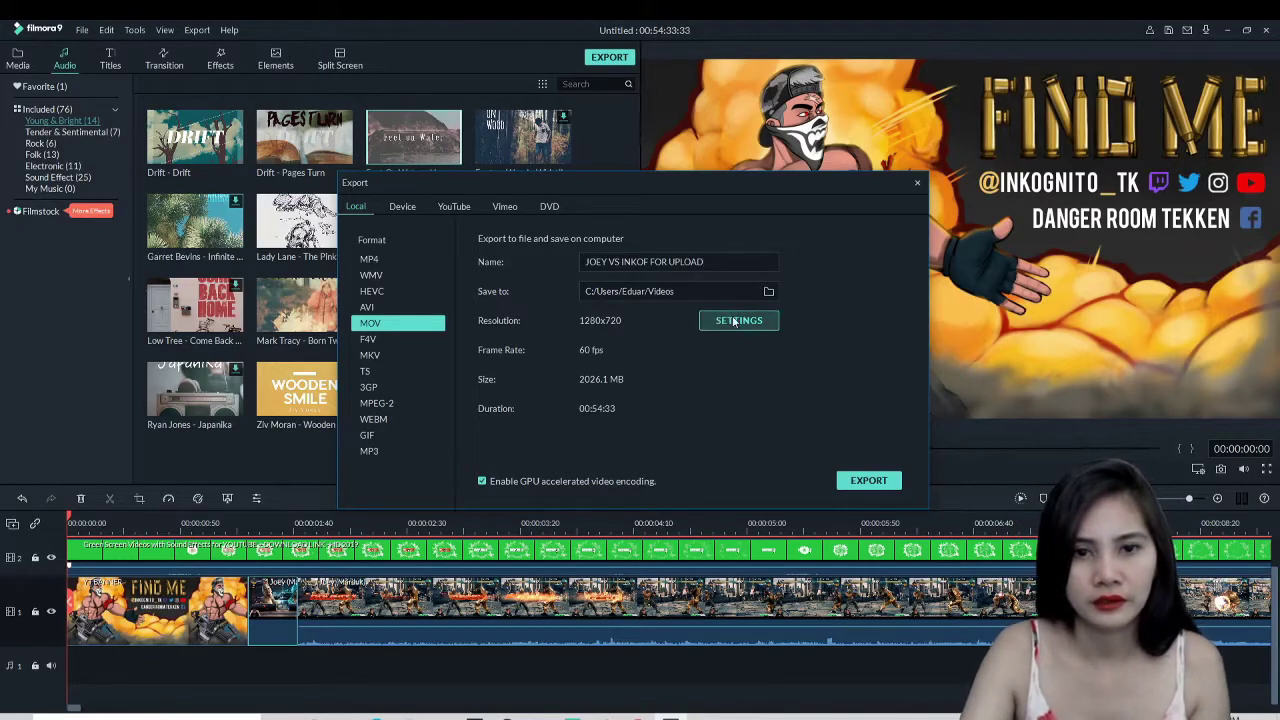
Set the export quality to Best with 20000 kbps video and 256 kbps audio bit rates, and start the export
{"action": "left_click", "coordinate": [736, 321]}
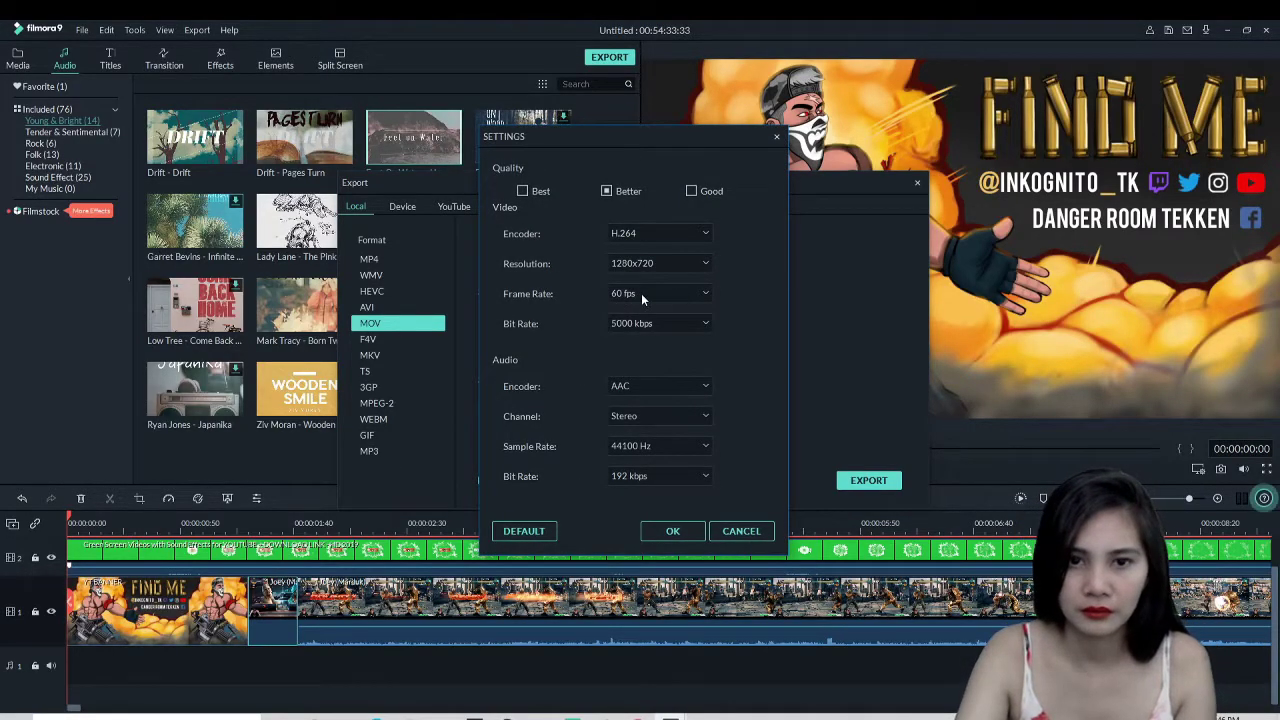
{"action": "left_click", "coordinate": [639, 323]}
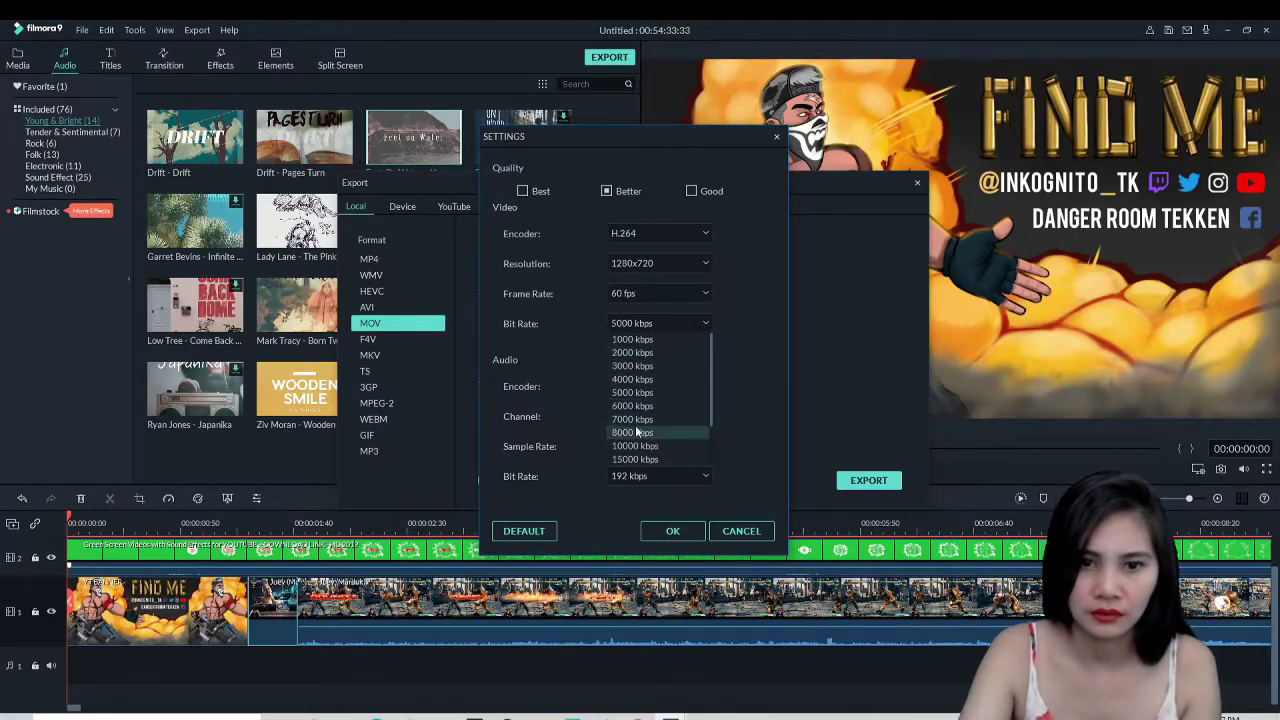
{"action": "left_click", "coordinate": [634, 435]}
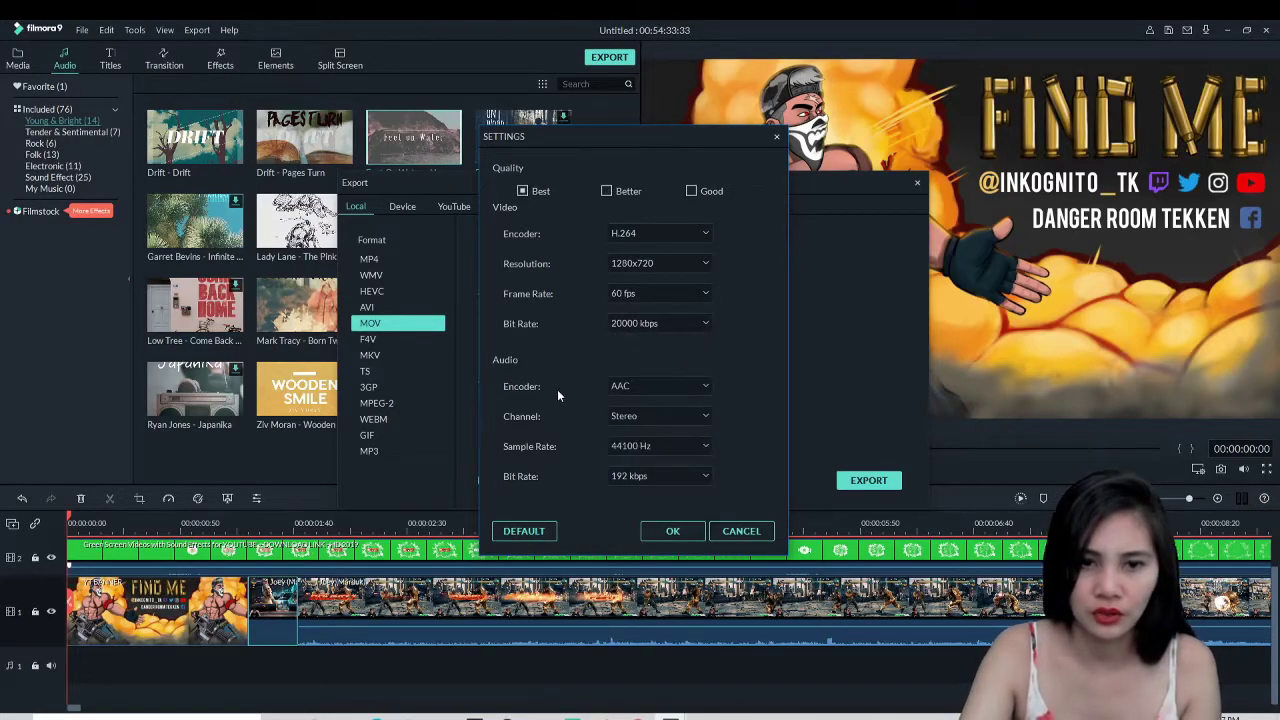
{"action": "left_click", "coordinate": [651, 475]}
{"action": "left_click", "coordinate": [634, 524]}
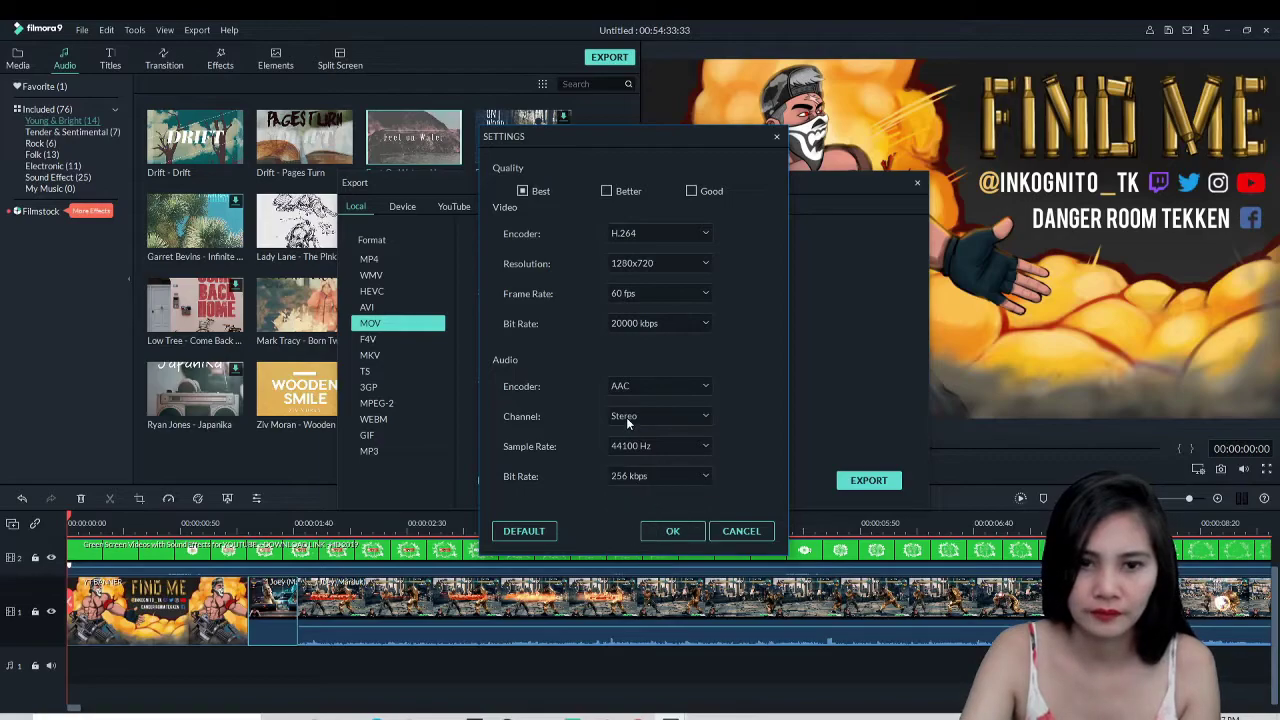
{"action": "left_click", "coordinate": [672, 531]}
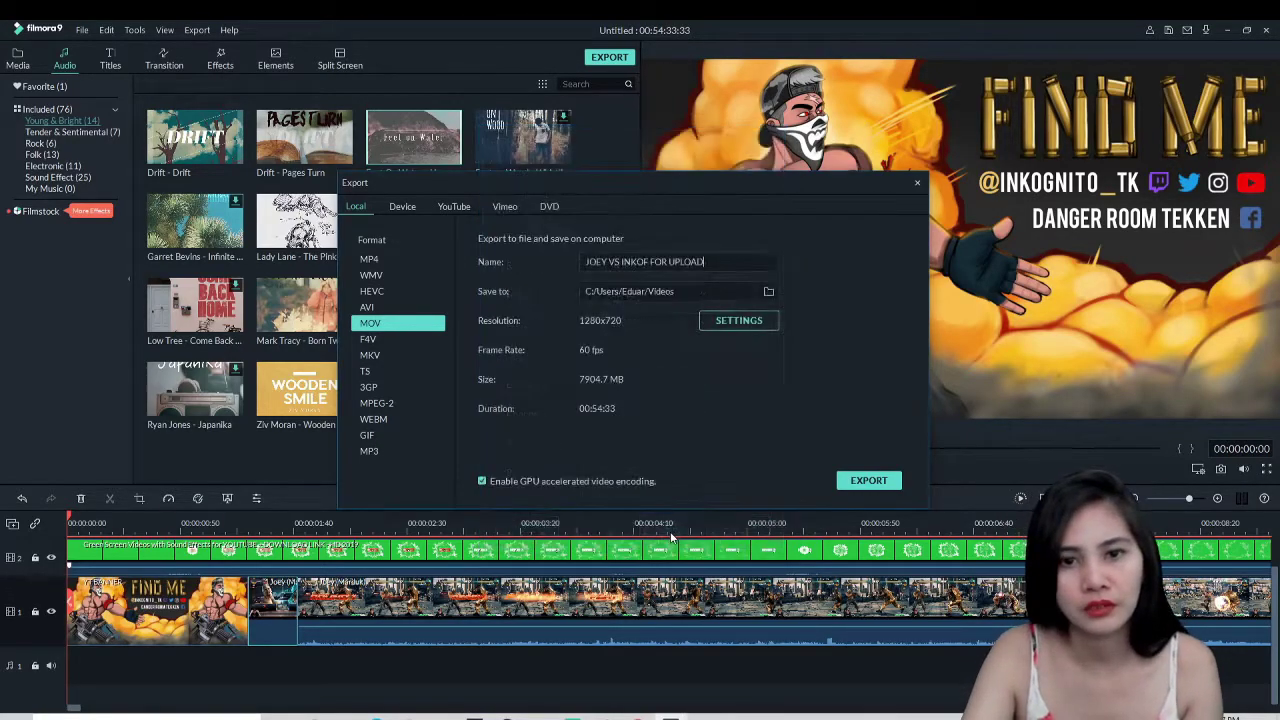
{"action": "left_click", "coordinate": [854, 486]}
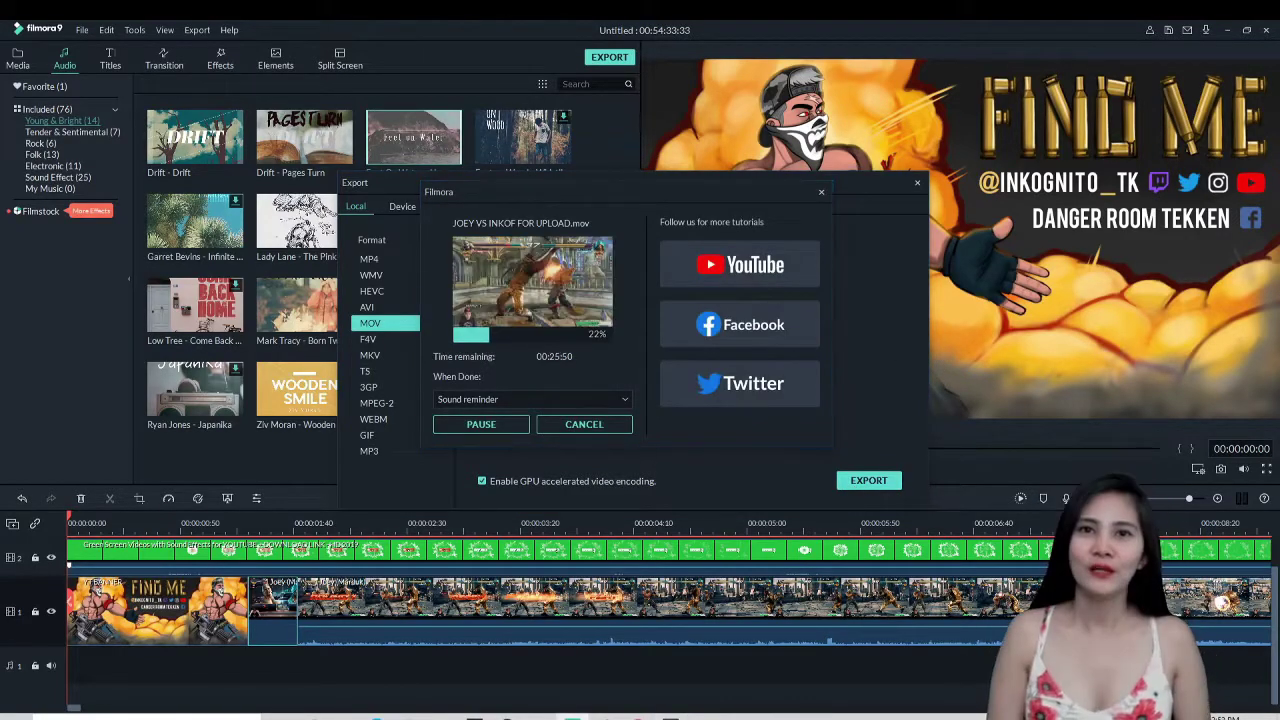